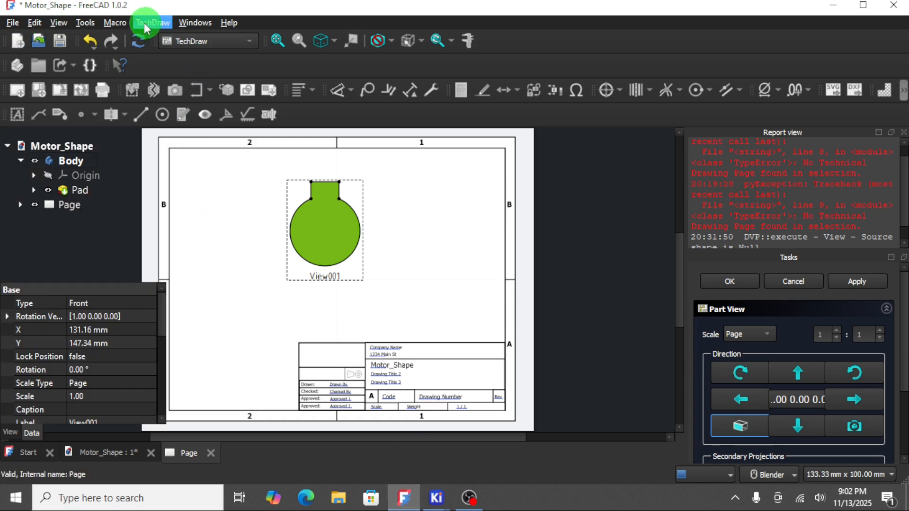
Step: Switch to the KiCad PCB Editor and examine the motor-shaped board outline and its placed components
{"action": "left_click", "coordinate": [326, 257]}
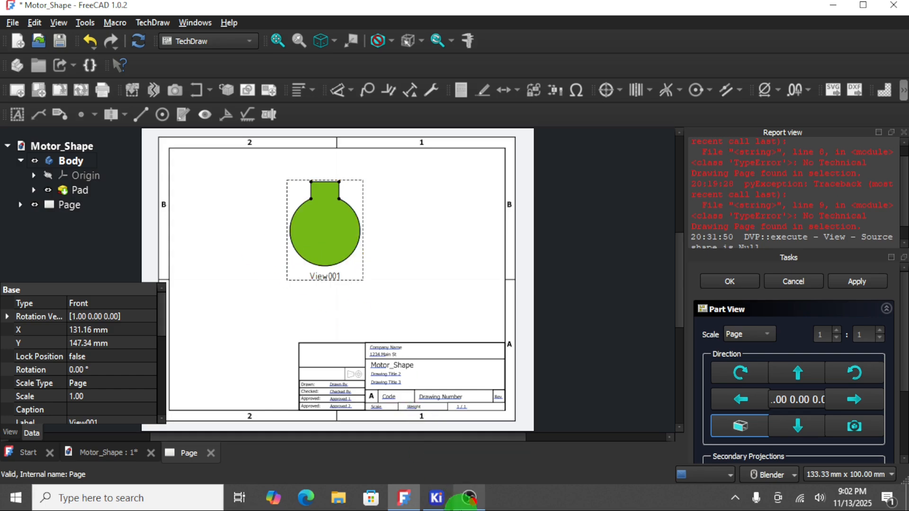
{"action": "mouse_move", "coordinate": [434, 505]}
{"action": "left_click", "coordinate": [436, 464]}
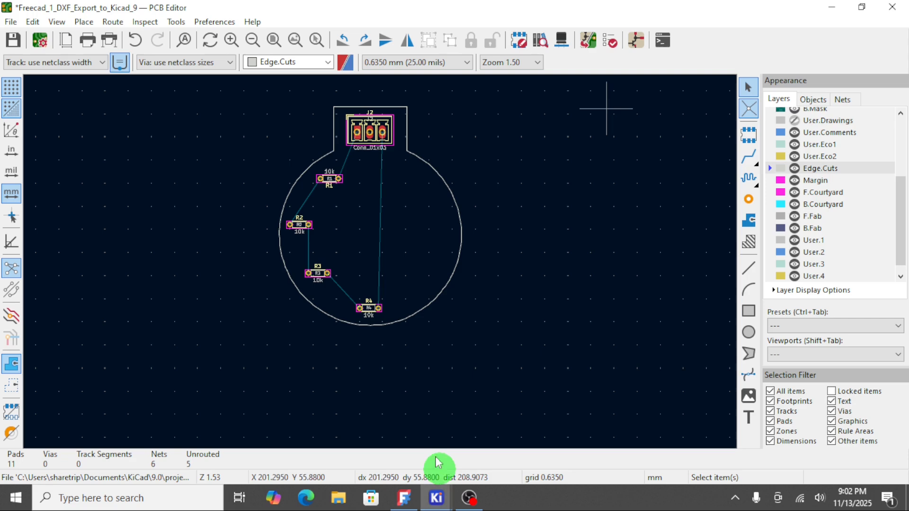
{"action": "scroll", "coordinate": [344, 198], "scroll_direction": "up", "scroll_amount": 3}
{"action": "scroll", "coordinate": [400, 213], "scroll_direction": "down", "scroll_amount": 3}
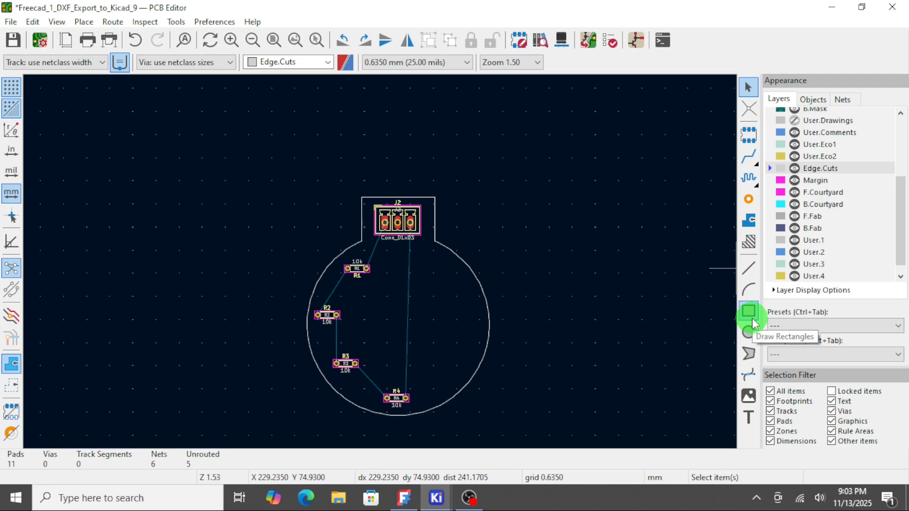
{"action": "left_click", "coordinate": [749, 375]}
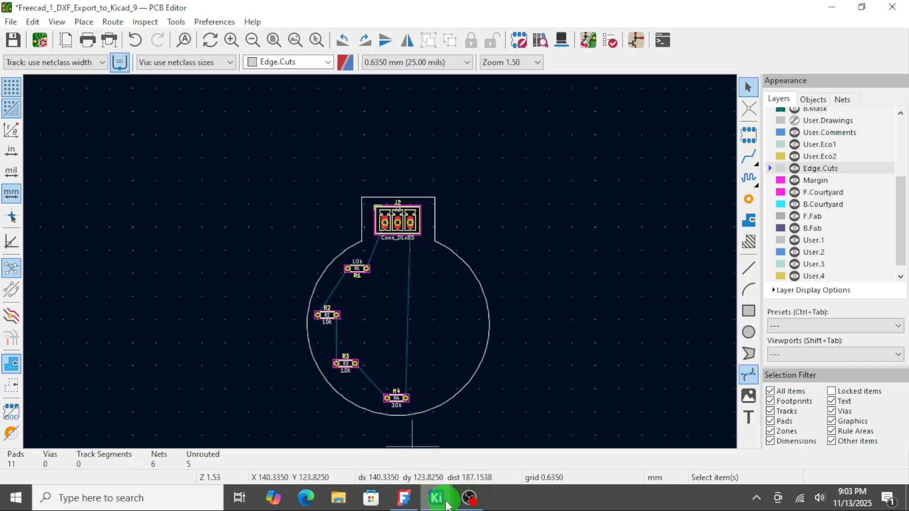
Step: Switch back to FreeCAD and open the Pad's sketch for editing, closing the open view dialog
{"action": "left_click", "coordinate": [405, 502]}
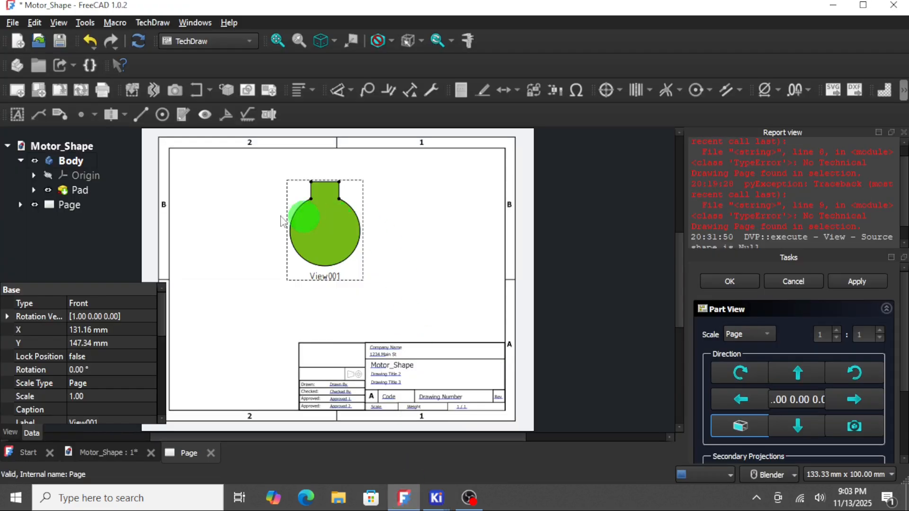
{"action": "left_click", "coordinate": [36, 205]}
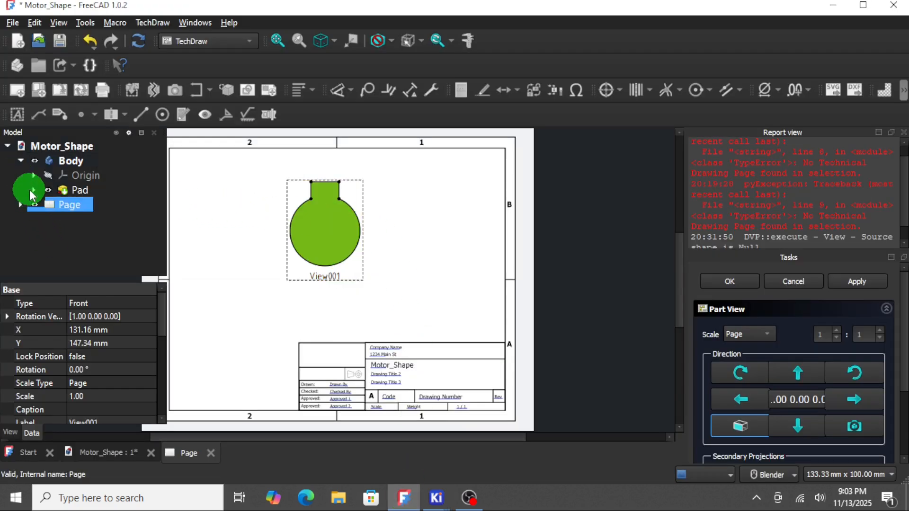
{"action": "left_click", "coordinate": [29, 189]}
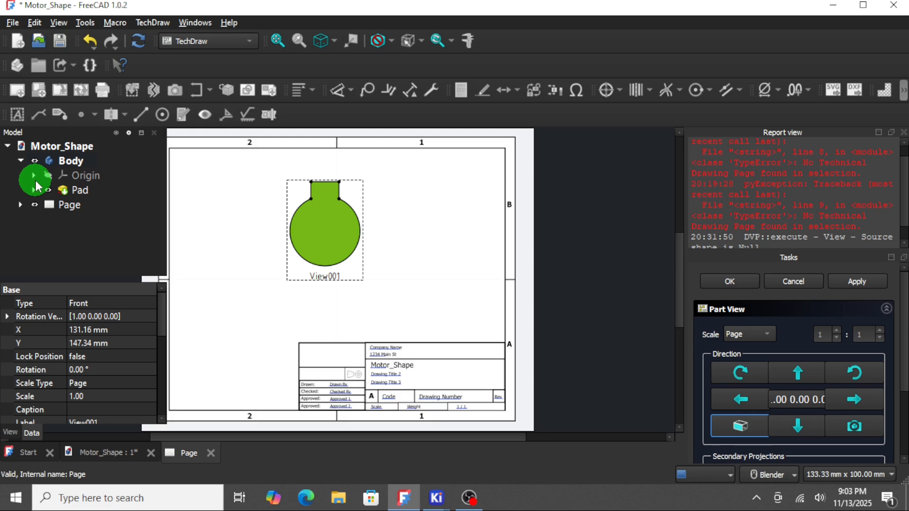
{"action": "left_click", "coordinate": [33, 176]}
{"action": "left_click", "coordinate": [33, 176]}
{"action": "left_click", "coordinate": [37, 189]}
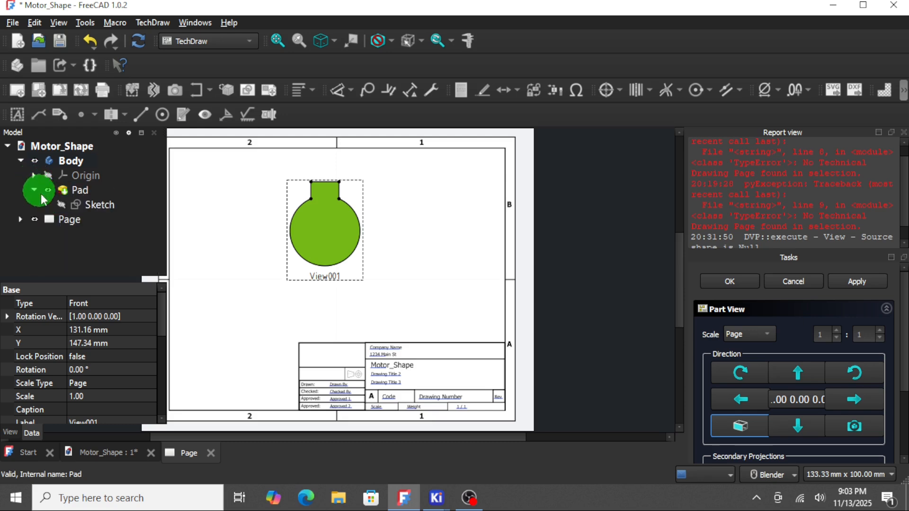
{"action": "double_click", "coordinate": [102, 206]}
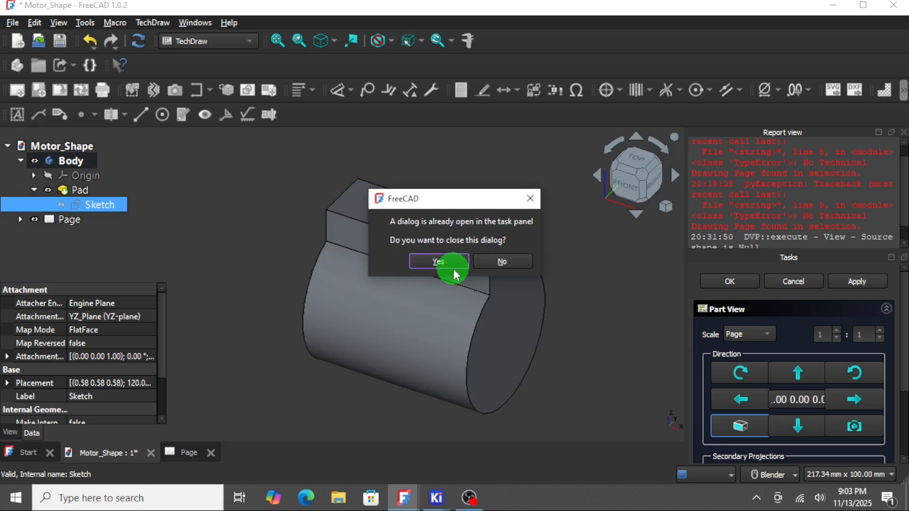
{"action": "left_click", "coordinate": [438, 262]}
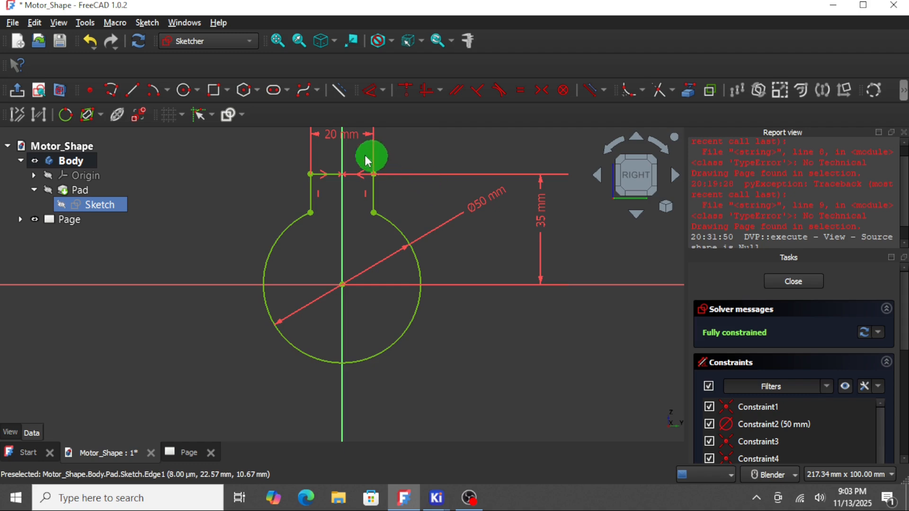
Step: Examine the tab width, height and circle diameter dimensions in the motor profile sketch, and close the sketch
{"action": "scroll", "coordinate": [493, 265], "scroll_direction": "up", "scroll_amount": 1}
{"action": "scroll", "coordinate": [495, 273], "scroll_direction": "down", "scroll_amount": 1}
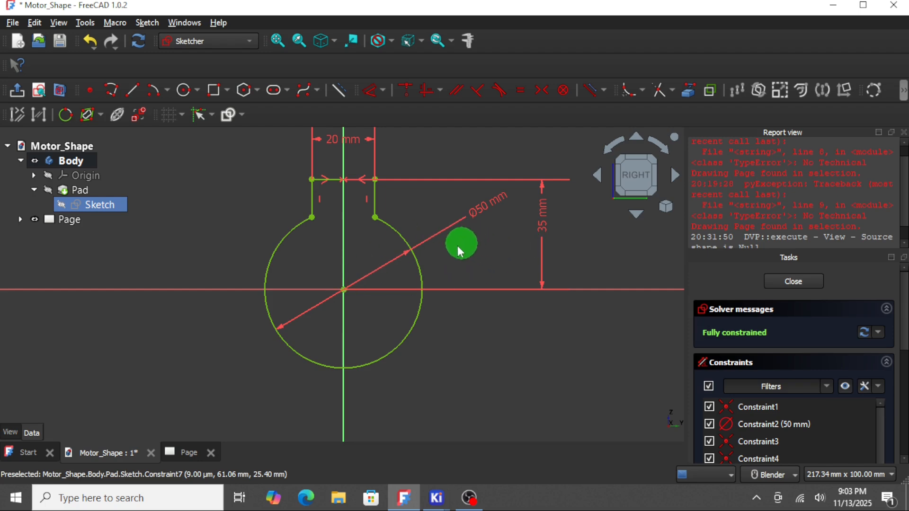
{"action": "scroll", "coordinate": [421, 257], "scroll_direction": "up", "scroll_amount": 1}
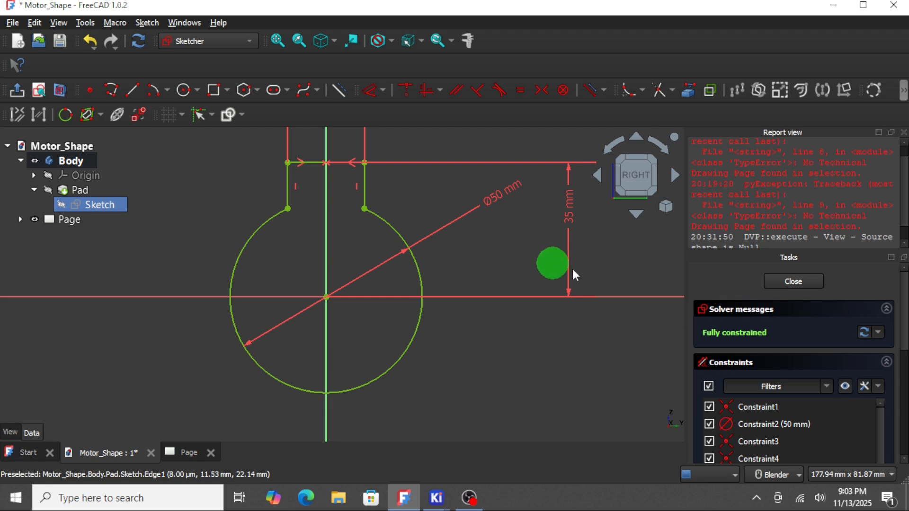
{"action": "left_click", "coordinate": [794, 281]}
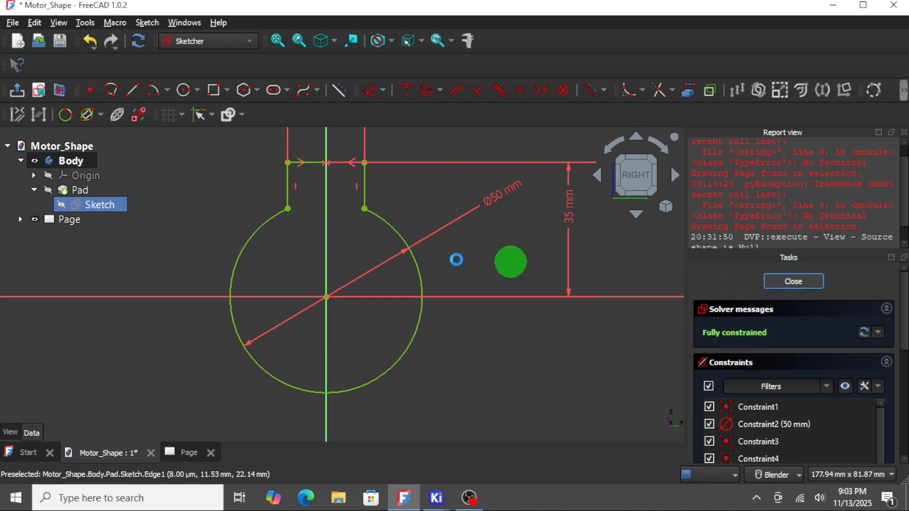
Step: Open the TechDraw page of the motor shape and show the export options available for it
{"action": "left_click", "coordinate": [101, 207]}
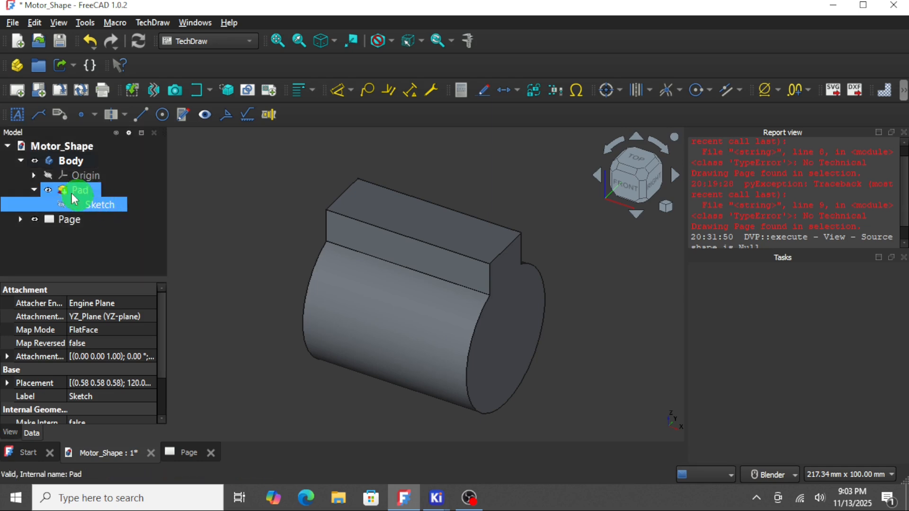
{"action": "left_click", "coordinate": [71, 219]}
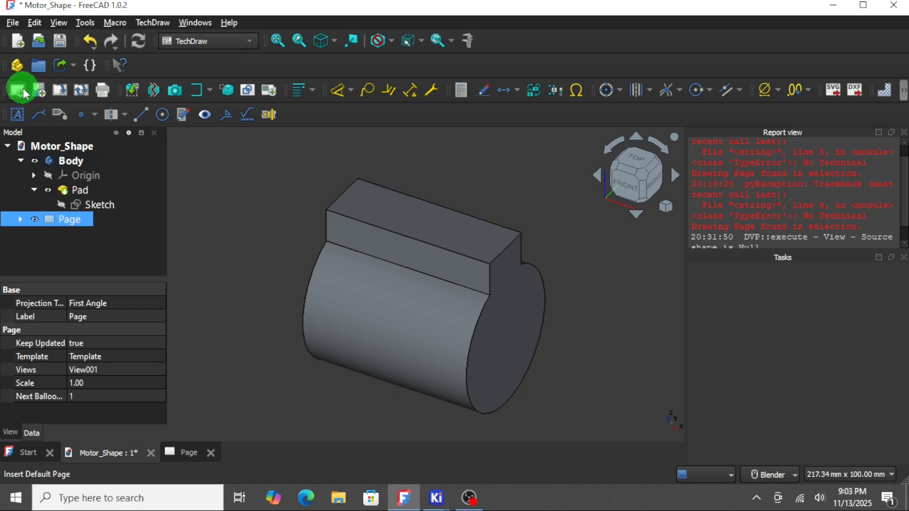
{"action": "double_click", "coordinate": [78, 222]}
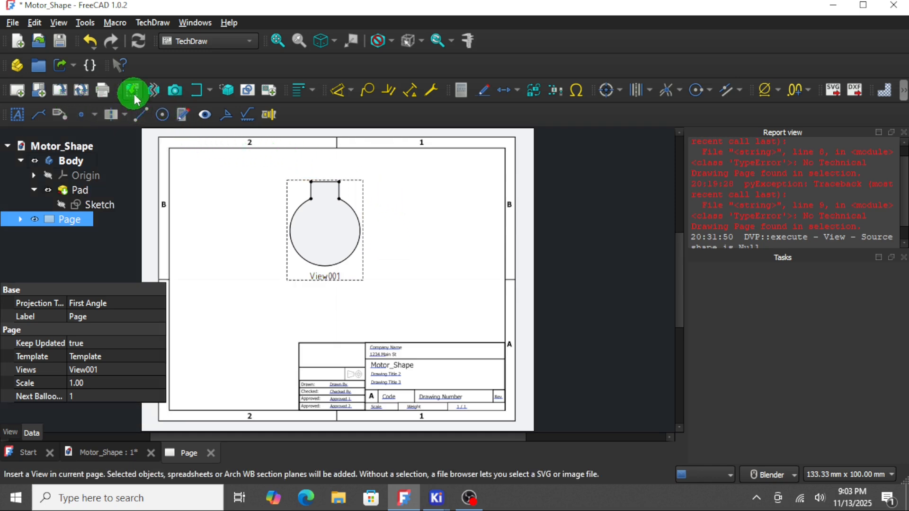
{"action": "right_click", "coordinate": [339, 225]}
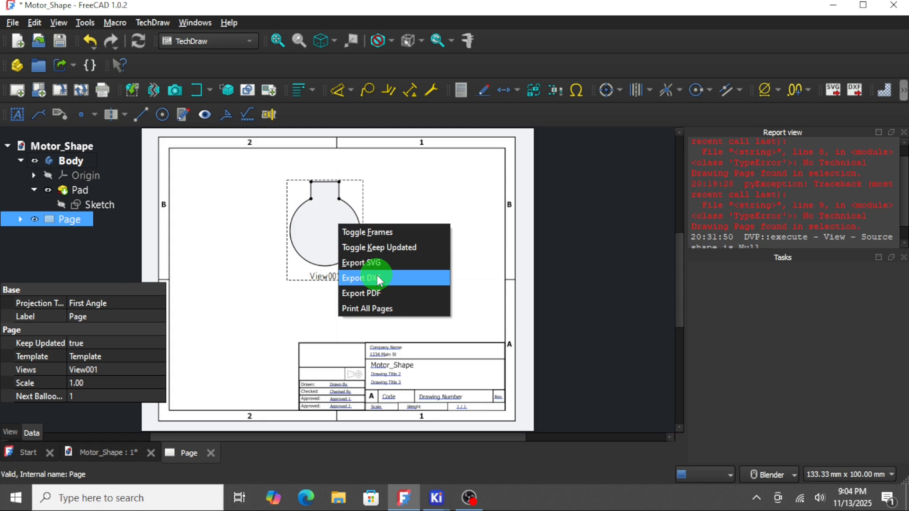
Step: Switch to the KiCad PCB Editor and choose Motor_Shape-Body_V5.dxf as the file for a graphics import
{"action": "left_click", "coordinate": [436, 494]}
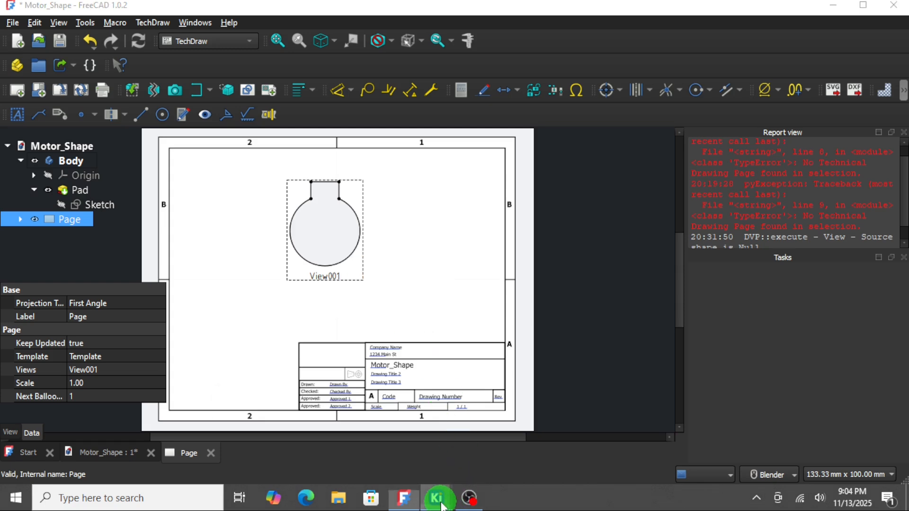
{"action": "left_click", "coordinate": [446, 443]}
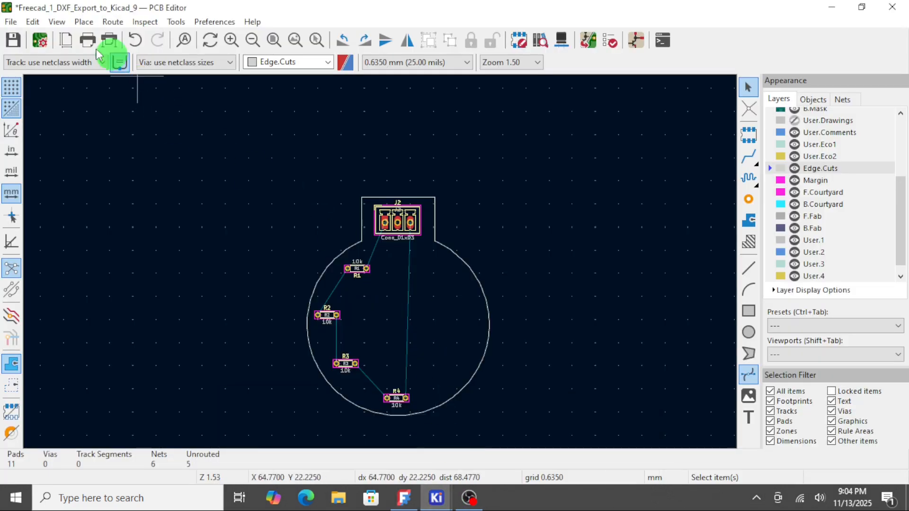
{"action": "left_click", "coordinate": [10, 22]}
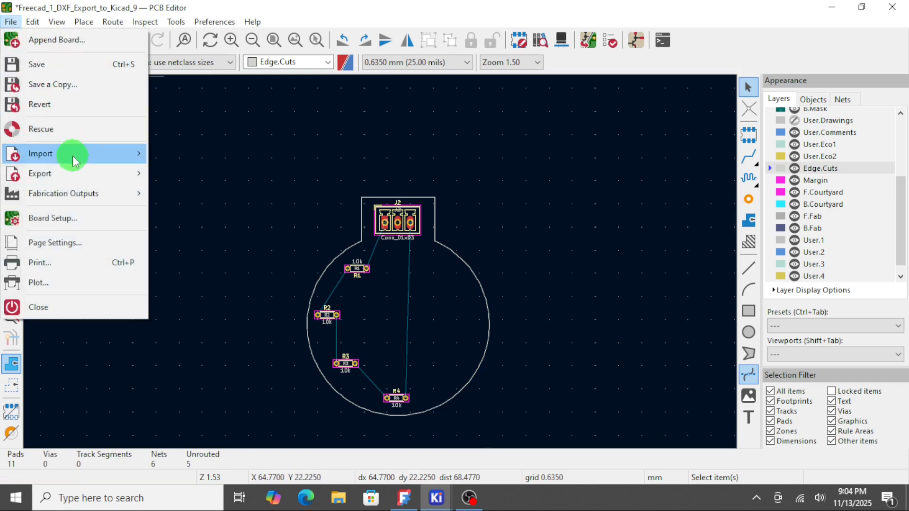
{"action": "mouse_move", "coordinate": [78, 176]}
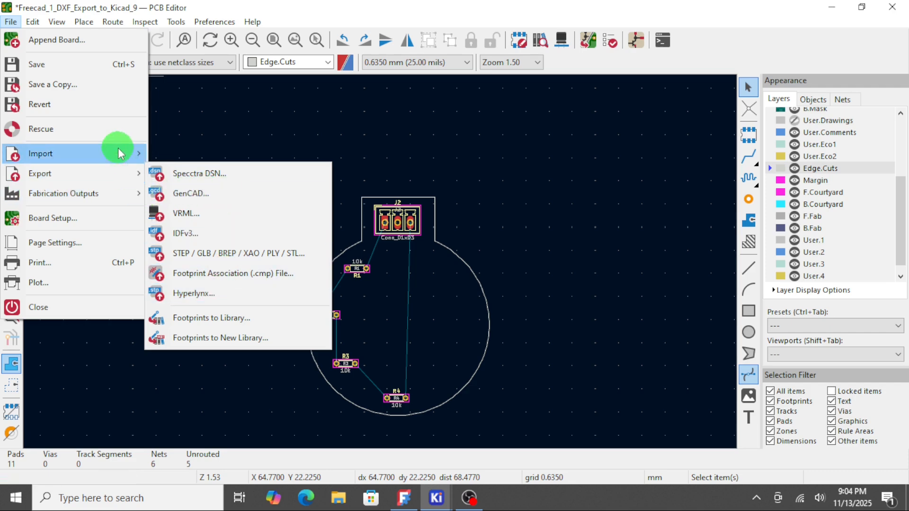
{"action": "mouse_move", "coordinate": [118, 149]}
{"action": "left_click", "coordinate": [228, 198]}
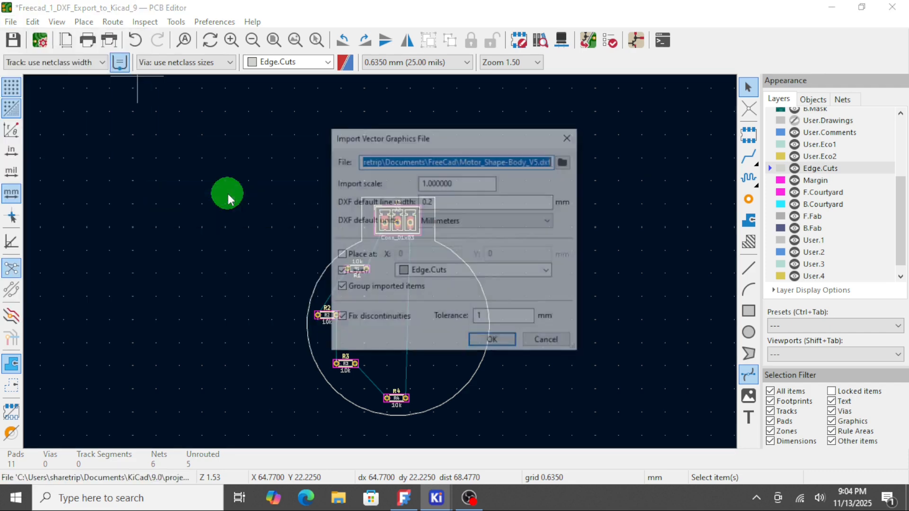
{"action": "left_click", "coordinate": [565, 162]}
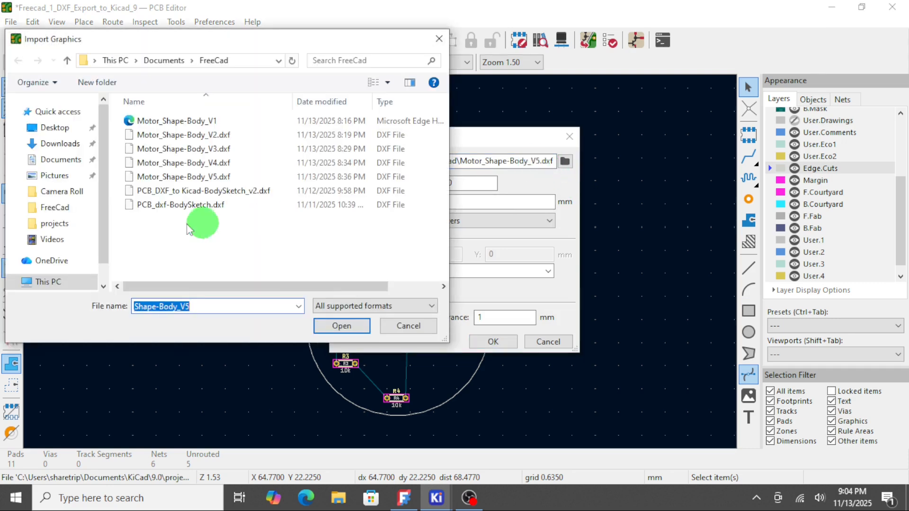
{"action": "left_click", "coordinate": [198, 178]}
{"action": "left_click", "coordinate": [359, 330]}
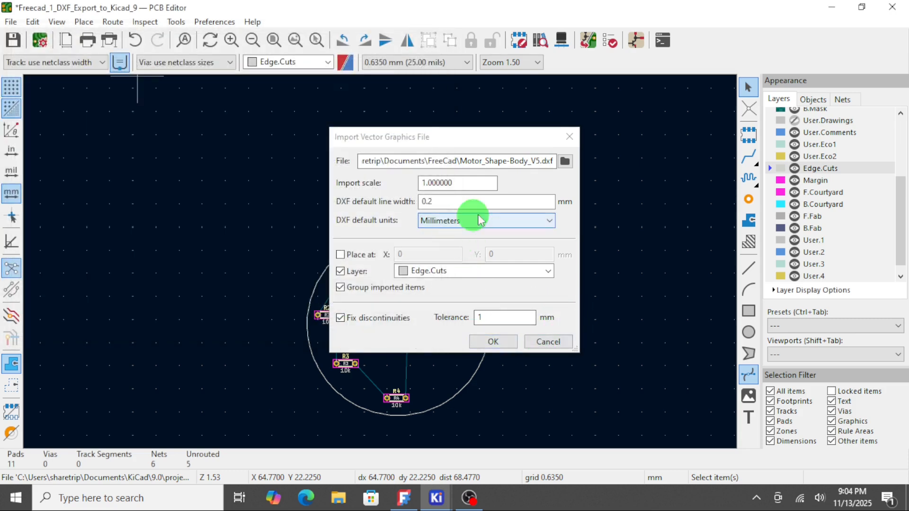
Step: Import the DXF outline in millimetres at scale 1 onto the Edge.Cuts layer and place it to the right of the existing board
{"action": "left_click", "coordinate": [493, 342]}
{"action": "scroll", "coordinate": [605, 197], "scroll_direction": "down", "scroll_amount": 2}
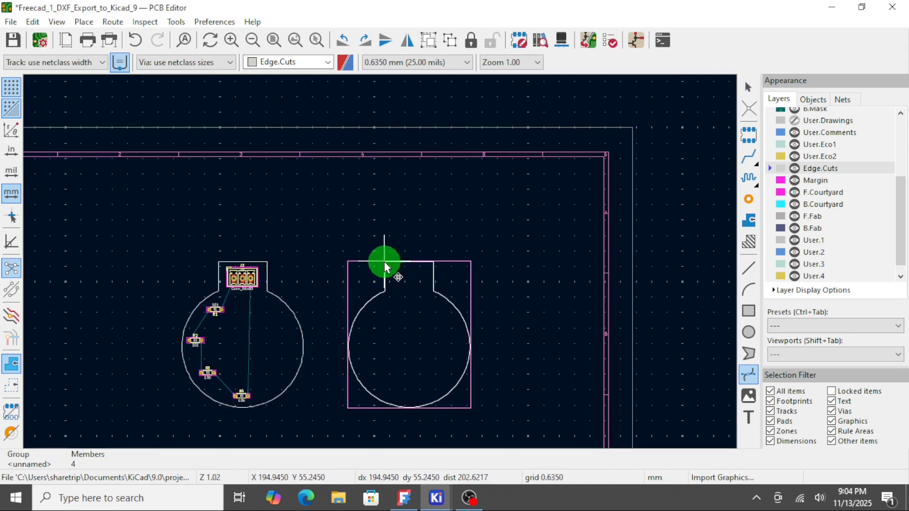
{"action": "left_click", "coordinate": [384, 267]}
{"action": "scroll", "coordinate": [456, 381], "scroll_direction": "up", "scroll_amount": 4}
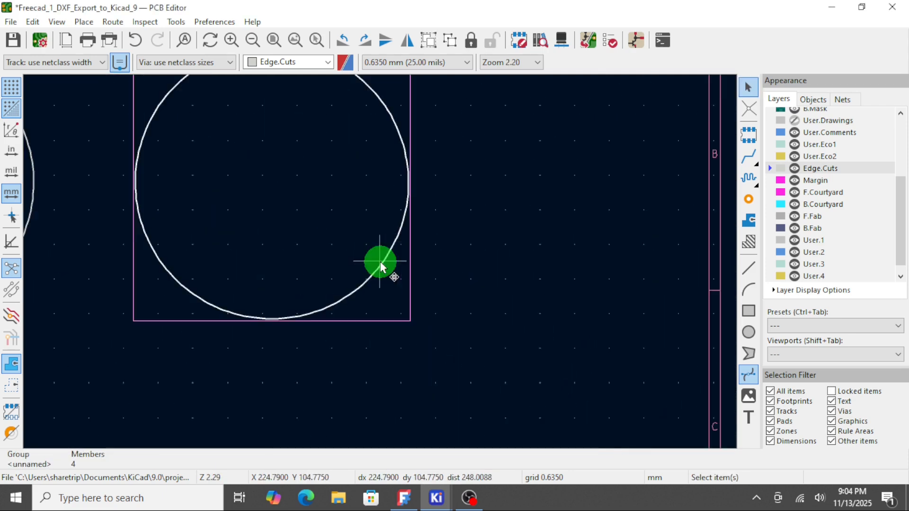
{"action": "scroll", "coordinate": [381, 265], "scroll_direction": "down", "scroll_amount": 4}
{"action": "scroll", "coordinate": [396, 266], "scroll_direction": "up", "scroll_amount": 2}
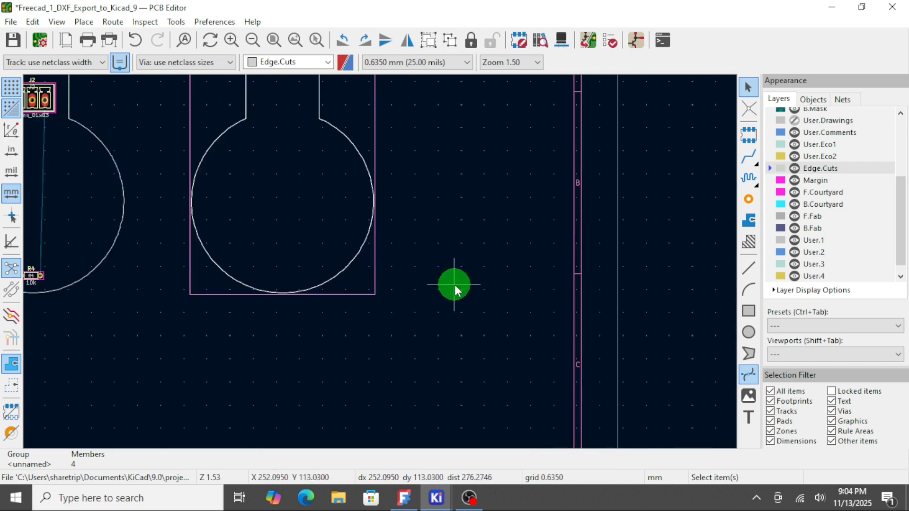
Step: Delete the duplicate imported outline group beside the original board
{"action": "left_click", "coordinate": [454, 285]}
{"action": "scroll", "coordinate": [454, 285], "scroll_direction": "down", "scroll_amount": 3}
{"action": "left_click_drag", "start_coordinate": [262, 144], "coordinate": [369, 296]}
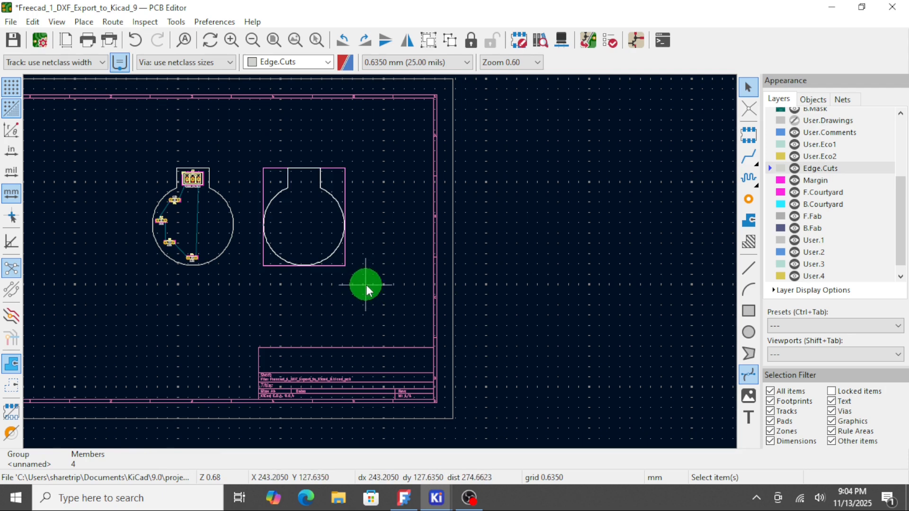
{"action": "key", "text": "Delete"}
Step: Show the User.Drawings layer and inspect the dimension annotations on the board's tab and circular edge
{"action": "scroll", "coordinate": [814, 262], "scroll_direction": "down", "scroll_amount": 1}
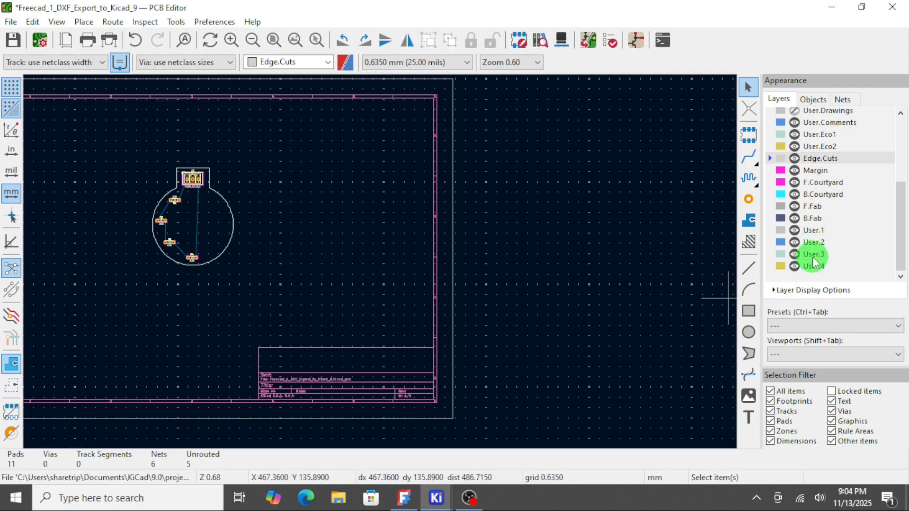
{"action": "scroll", "coordinate": [826, 204], "scroll_direction": "up", "scroll_amount": 2}
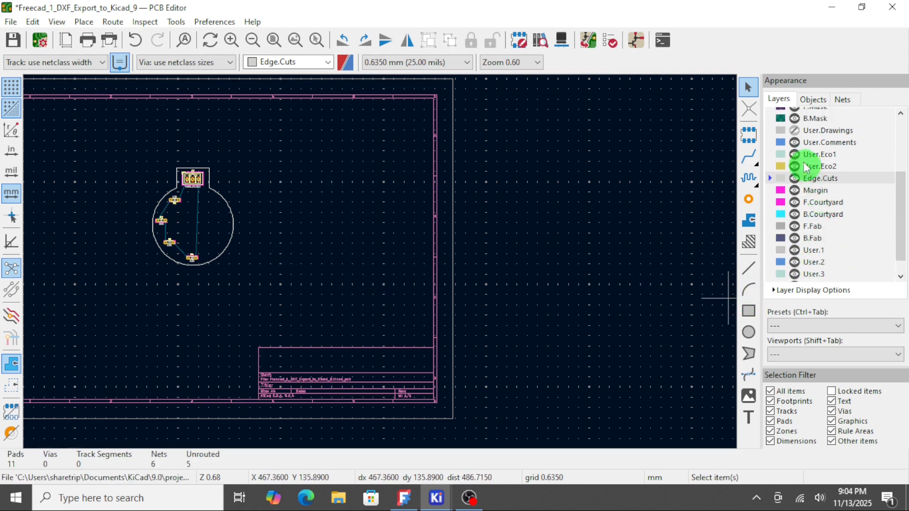
{"action": "left_click", "coordinate": [795, 131]}
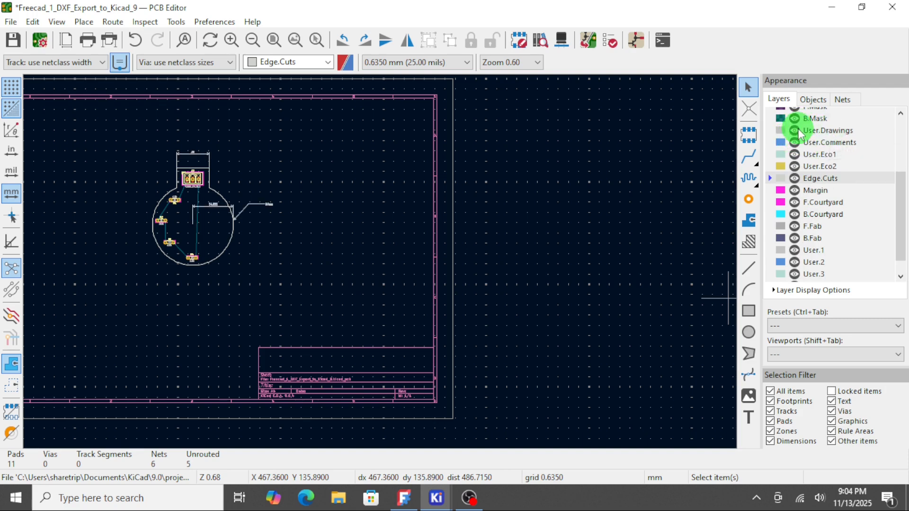
{"action": "scroll", "coordinate": [201, 167], "scroll_direction": "up", "scroll_amount": 6}
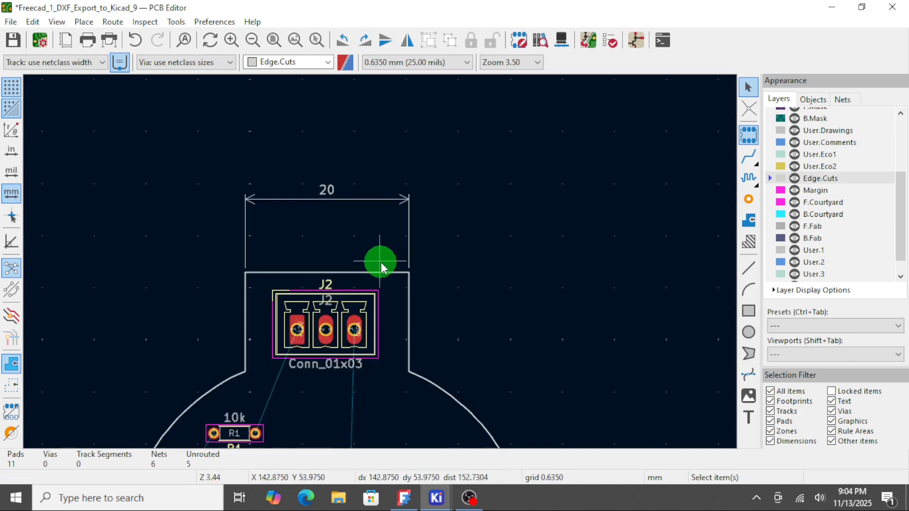
{"action": "scroll", "coordinate": [360, 246], "scroll_direction": "down", "scroll_amount": 5}
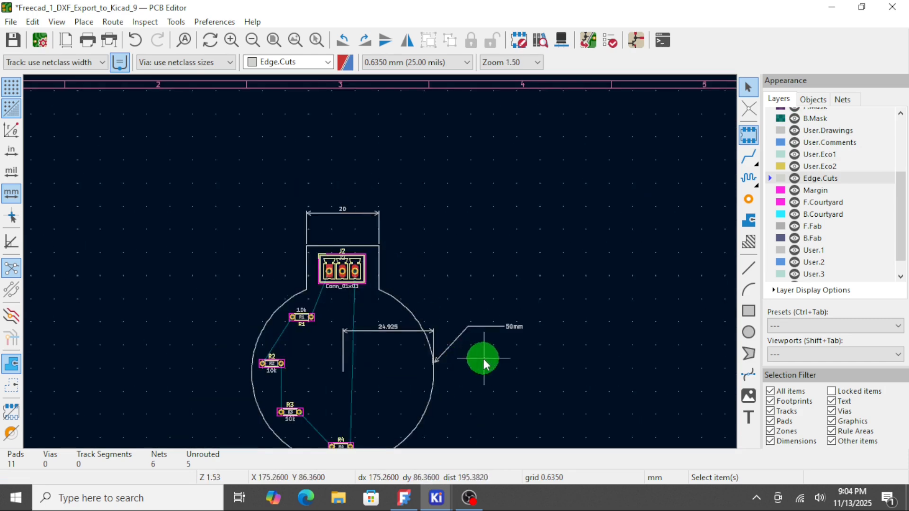
{"action": "scroll", "coordinate": [481, 359], "scroll_direction": "up", "scroll_amount": 5}
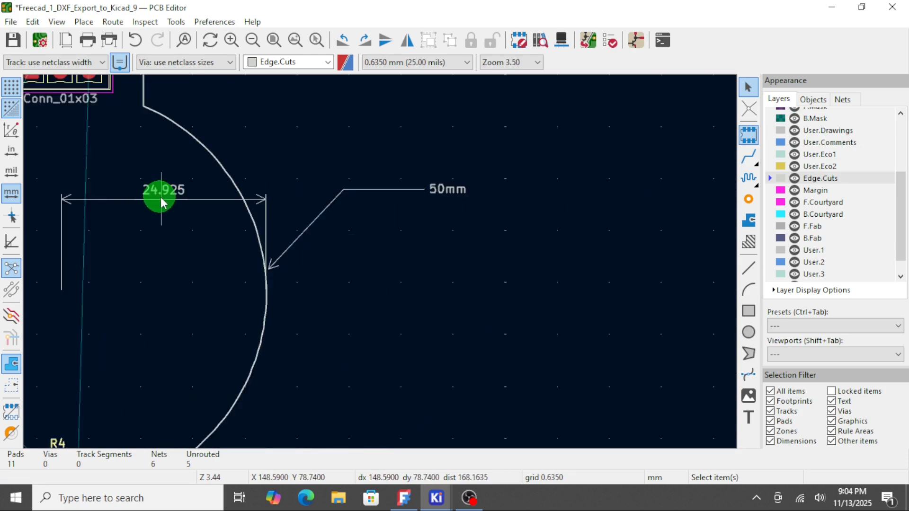
{"action": "scroll", "coordinate": [379, 264], "scroll_direction": "down", "scroll_amount": 2}
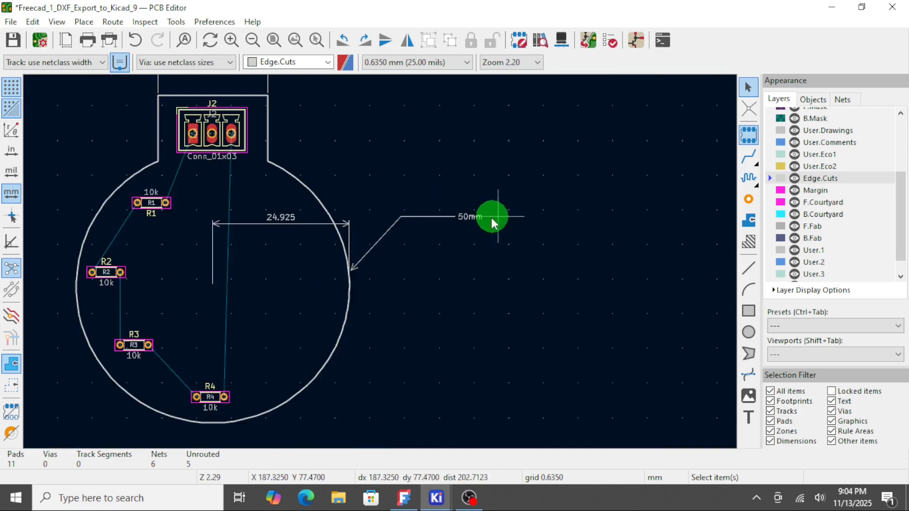
Step: Hide the User.Drawings layer so the dimension annotations around the board outline are not displayed
{"action": "scroll", "coordinate": [349, 294], "scroll_direction": "down", "scroll_amount": 2}
{"action": "scroll", "coordinate": [377, 253], "scroll_direction": "up", "scroll_amount": 2}
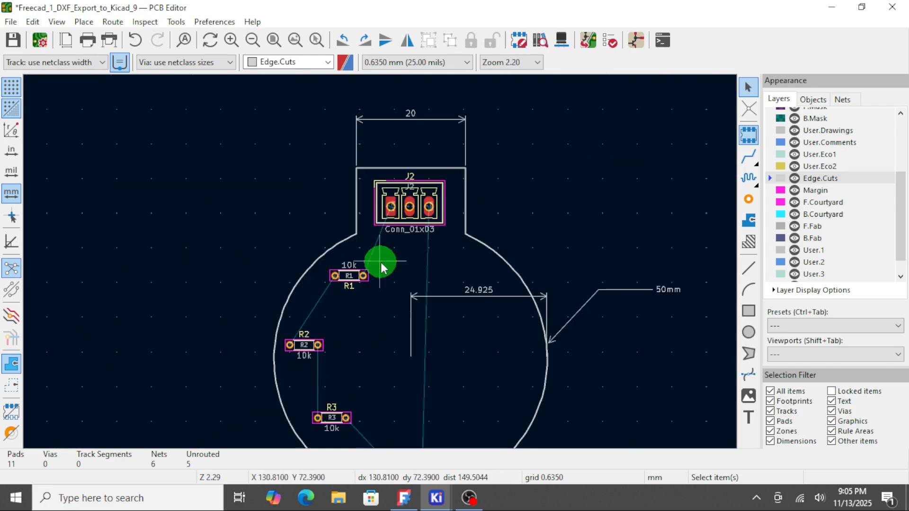
{"action": "left_click", "coordinate": [749, 199]}
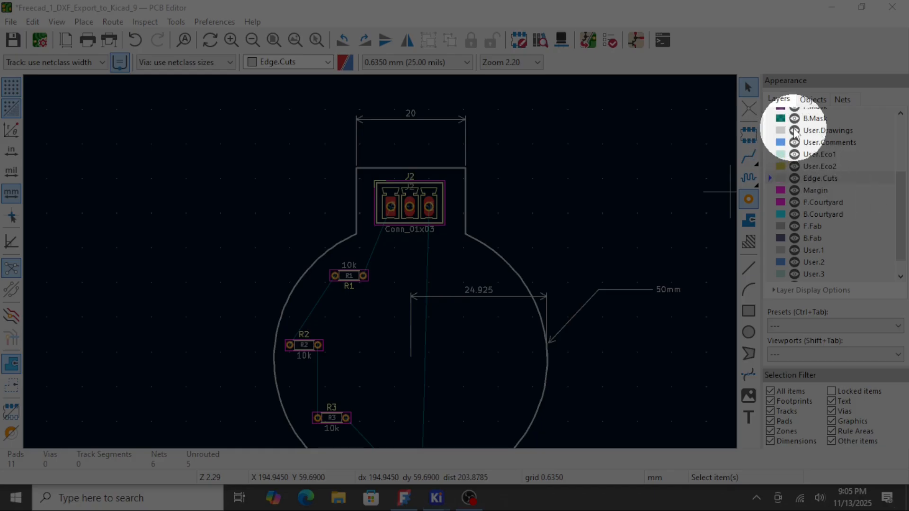
{"action": "left_click", "coordinate": [794, 133]}
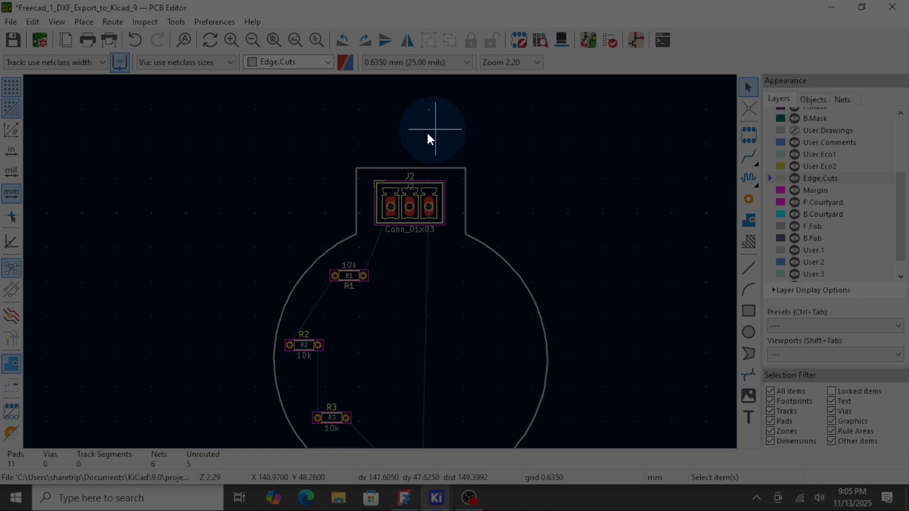
{"action": "left_click", "coordinate": [405, 152]}
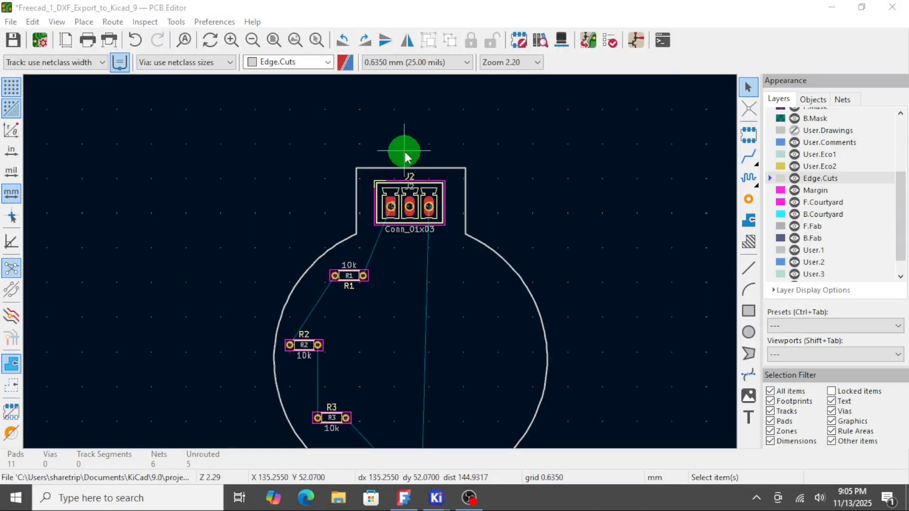
{"action": "scroll", "coordinate": [375, 270], "scroll_direction": "down", "scroll_amount": 2}
{"action": "scroll", "coordinate": [379, 264], "scroll_direction": "up", "scroll_amount": 5}
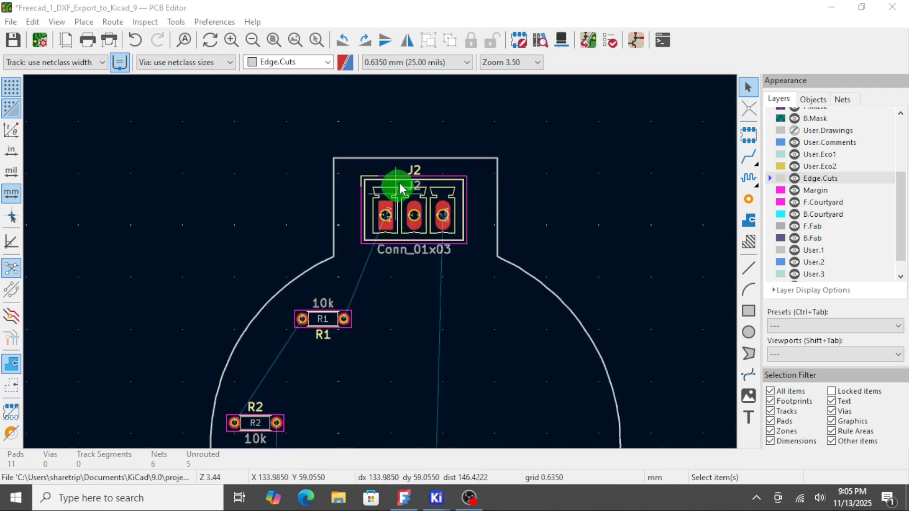
{"action": "scroll", "coordinate": [400, 189], "scroll_direction": "down", "scroll_amount": 5}
{"action": "scroll", "coordinate": [371, 320], "scroll_direction": "up", "scroll_amount": 3}
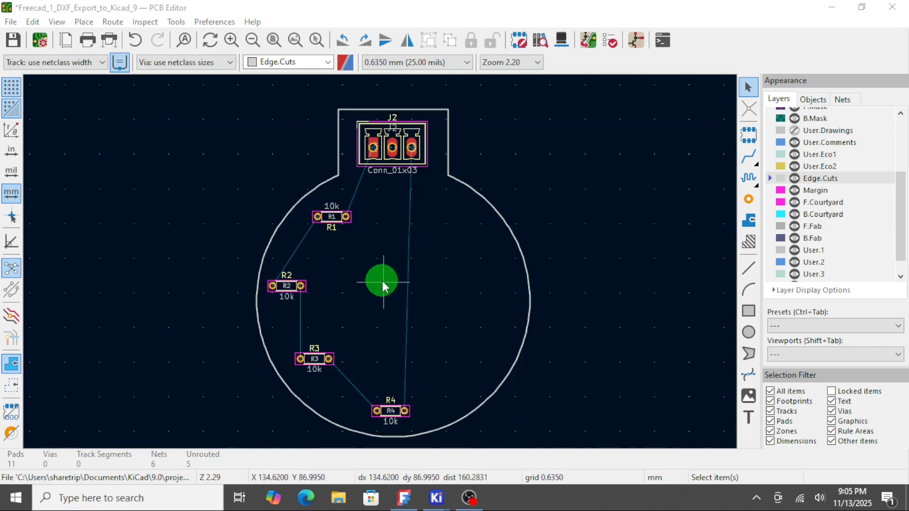
Step: In the Schematic Editor, copy the R1–R4 resistor chain with its +12V and GNDA symbols and paste it between the original chain and connector J2
{"action": "left_click", "coordinate": [637, 42]}
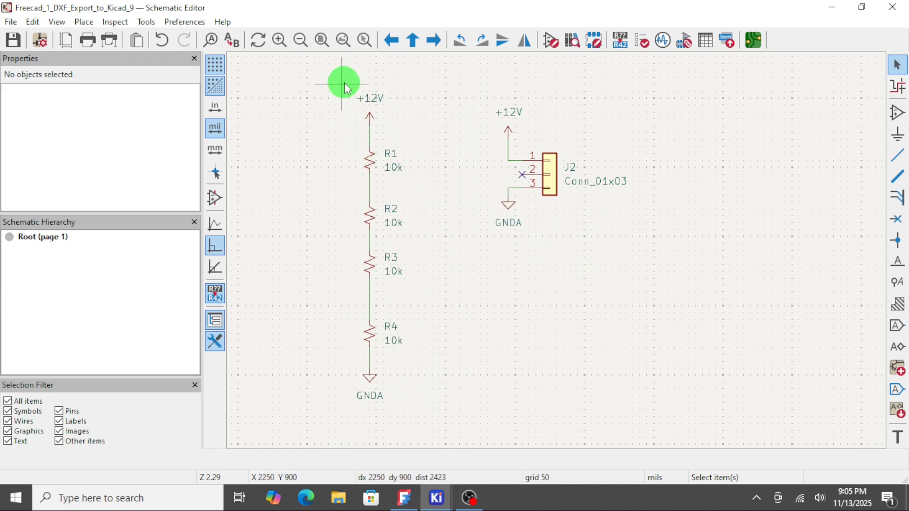
{"action": "left_click_drag", "start_coordinate": [343, 83], "coordinate": [425, 423]}
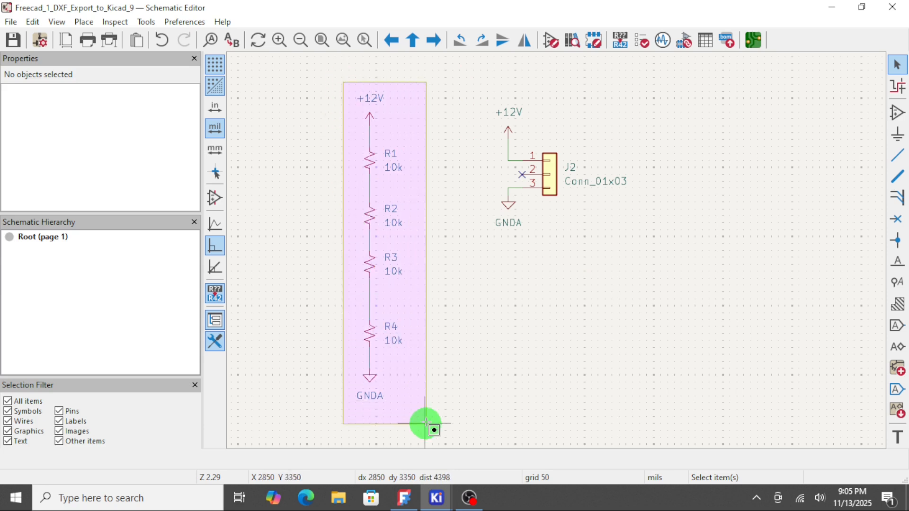
{"action": "left_click_drag", "start_coordinate": [425, 423], "coordinate": [426, 424]}
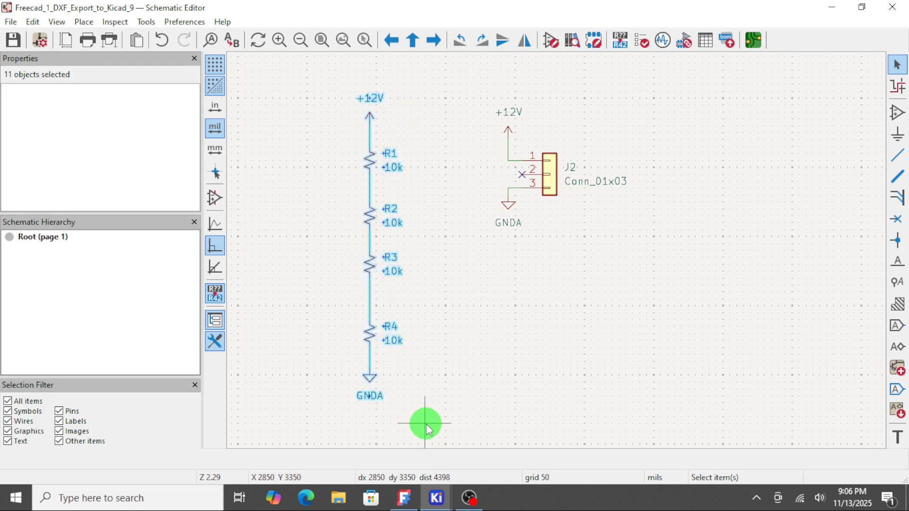
{"action": "right_click", "coordinate": [417, 248]}
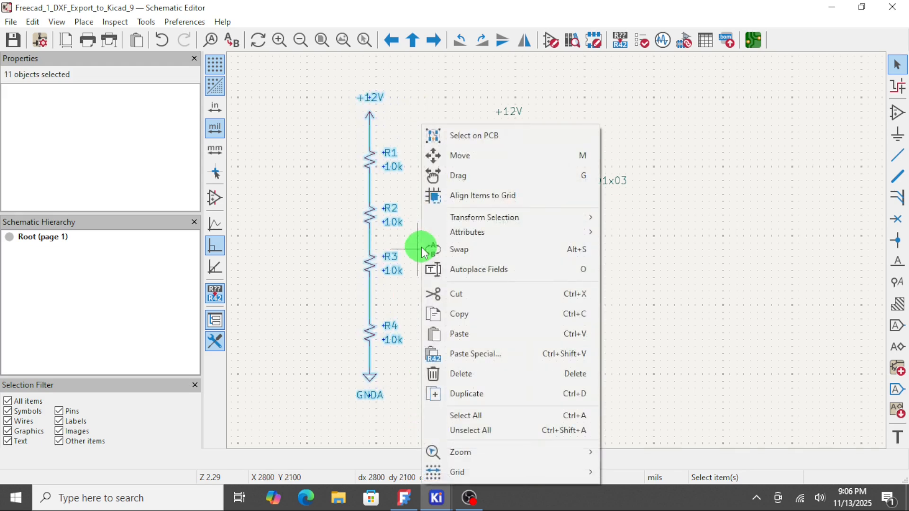
{"action": "left_click", "coordinate": [500, 314]}
{"action": "right_click", "coordinate": [301, 184]}
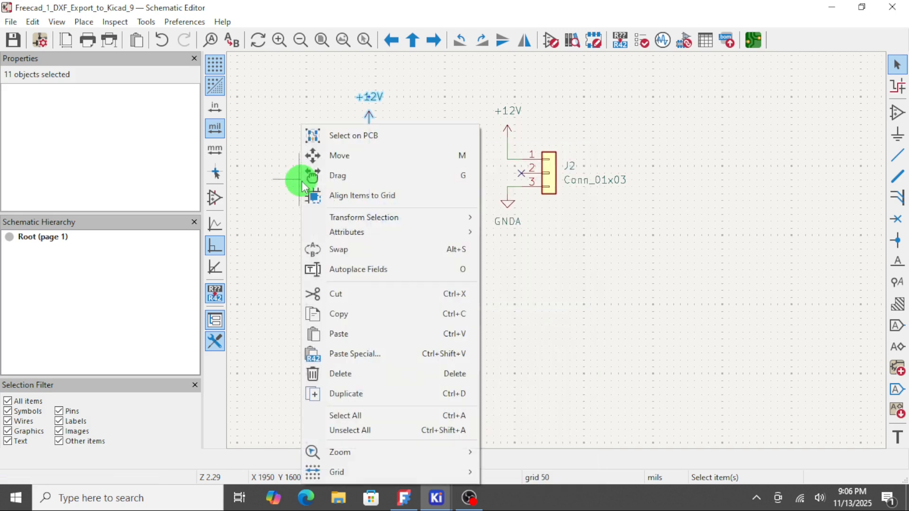
{"action": "left_click", "coordinate": [364, 344]}
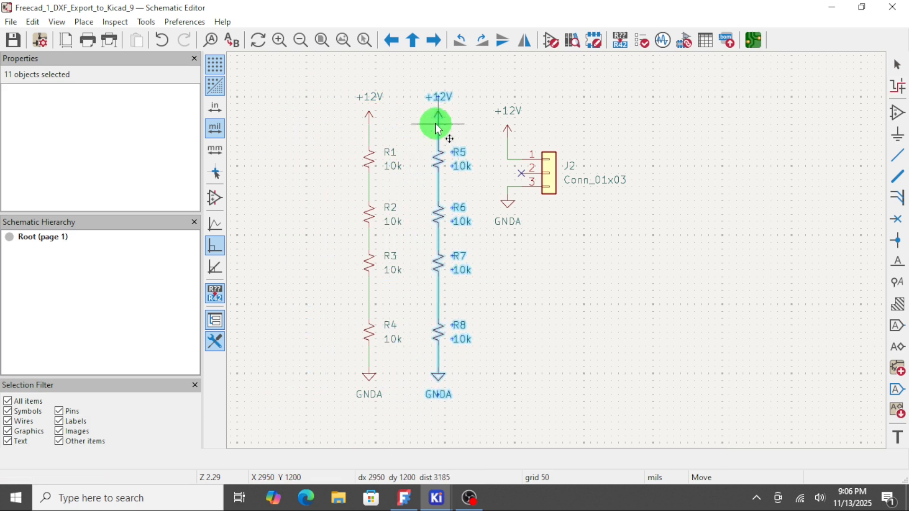
{"action": "left_click", "coordinate": [438, 126]}
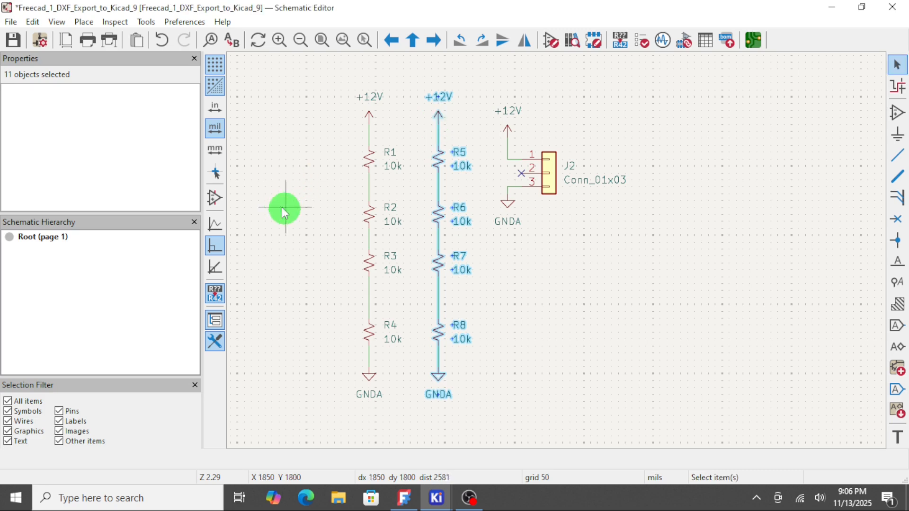
Step: Update the PCB from the schematic and place the four new resistor footprints inside the right half of the circular board outline
{"action": "left_click", "coordinate": [143, 23]}
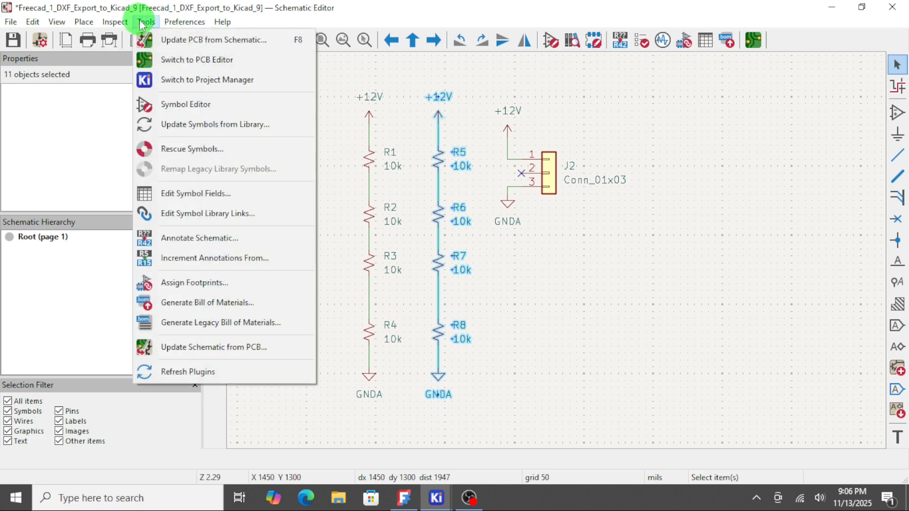
{"action": "left_click", "coordinate": [217, 43]}
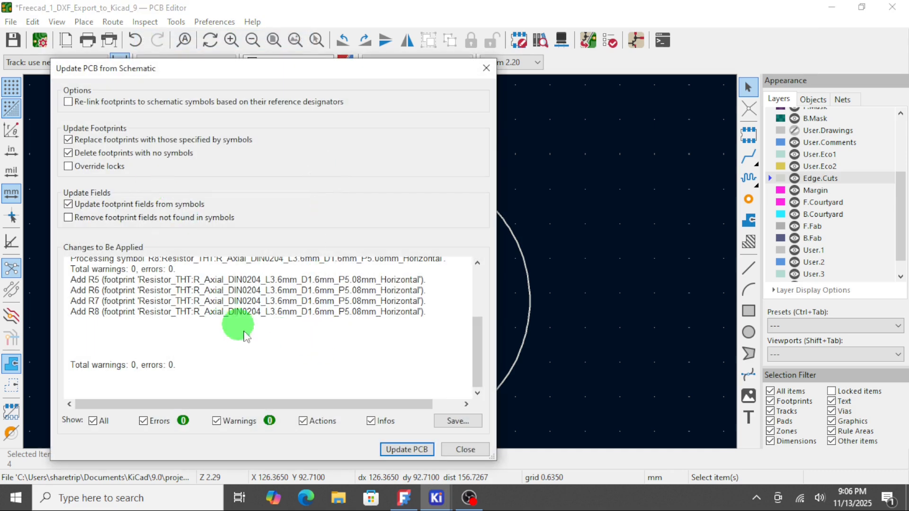
{"action": "left_click", "coordinate": [406, 448]}
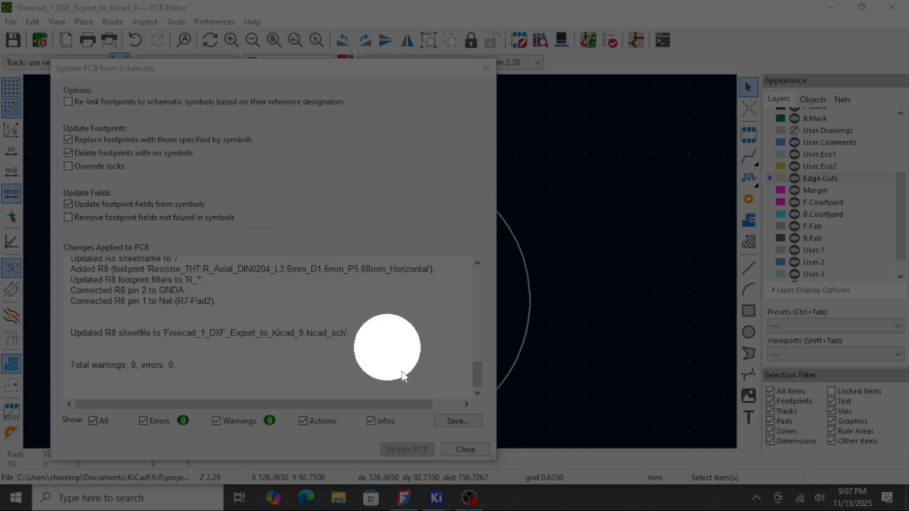
{"action": "left_click", "coordinate": [468, 450]}
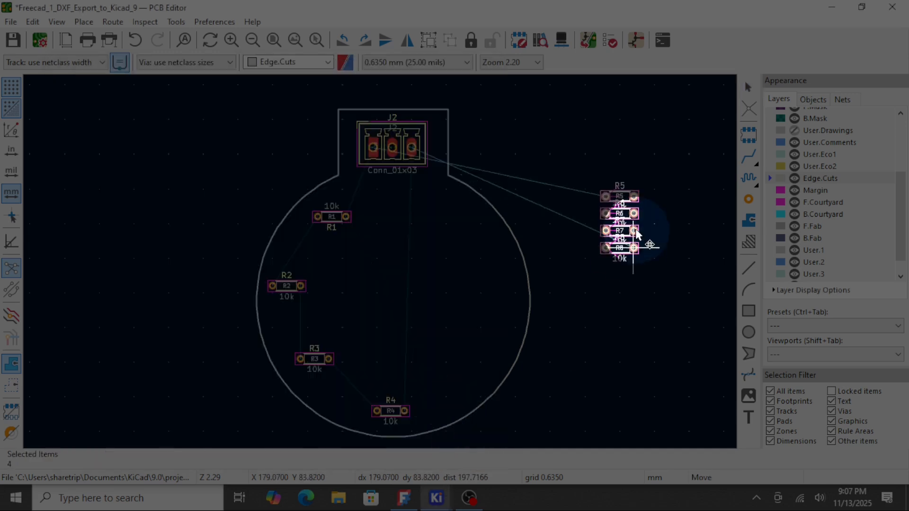
{"action": "left_click", "coordinate": [486, 310]}
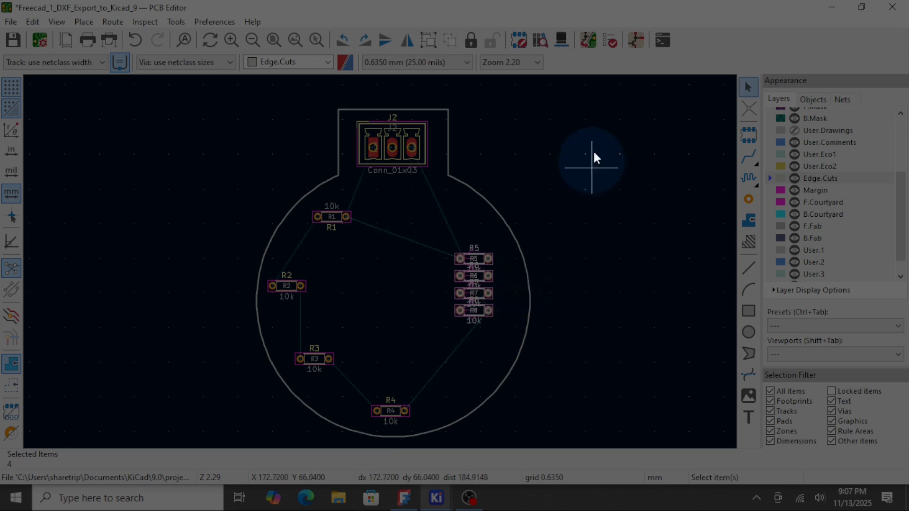
Step: Return to the Schematic Editor and view the symbol properties of resistor R1 without editing them
{"action": "left_click", "coordinate": [636, 41]}
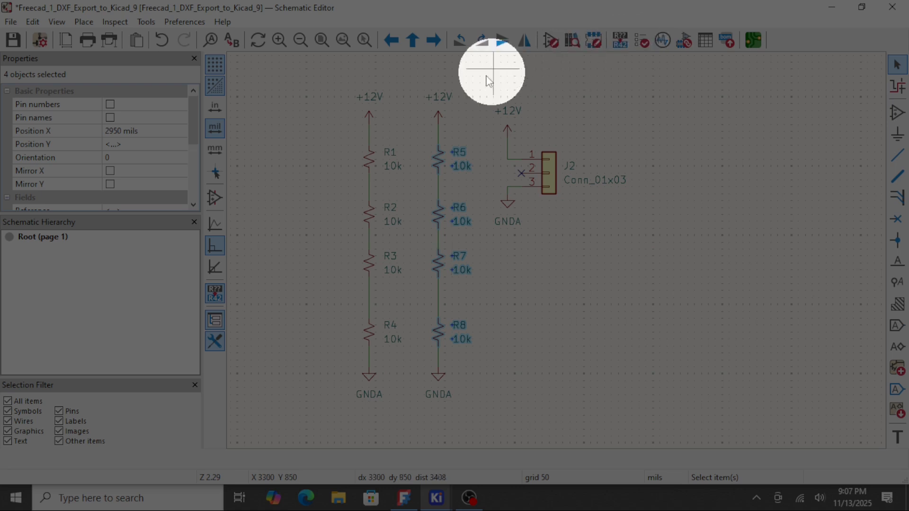
{"action": "double_click", "coordinate": [370, 164]}
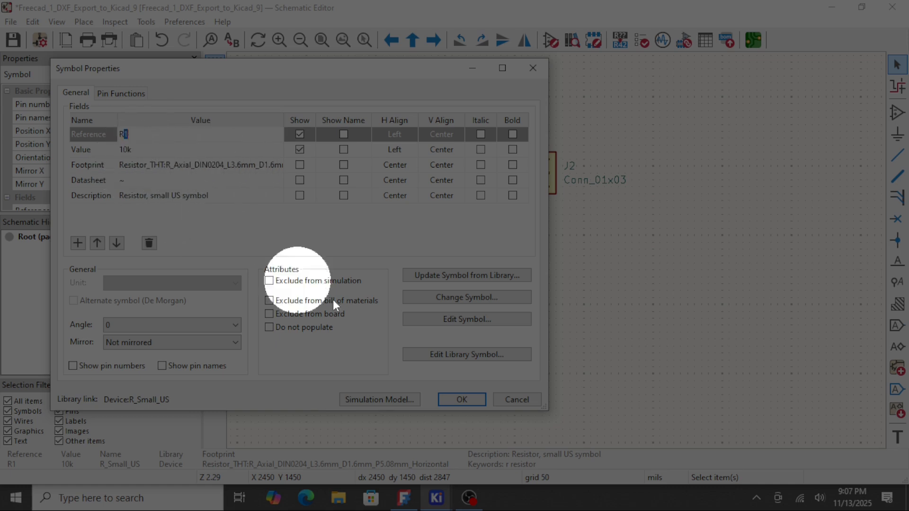
{"action": "left_click", "coordinate": [507, 398]}
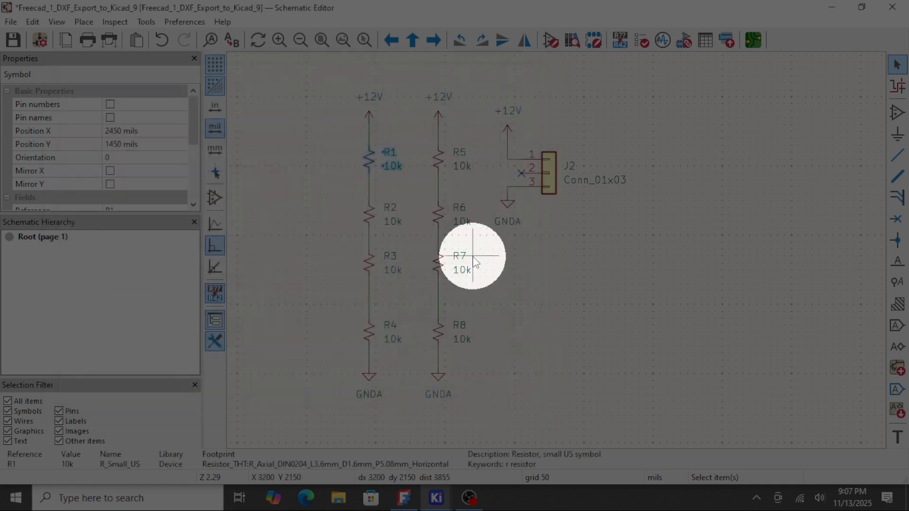
Step: Switch back to the PCB Editor and examine the ratsnest connections between J2, the R1–R4 footprints and the stacked R5–R8 footprints
{"action": "left_click", "coordinate": [753, 41]}
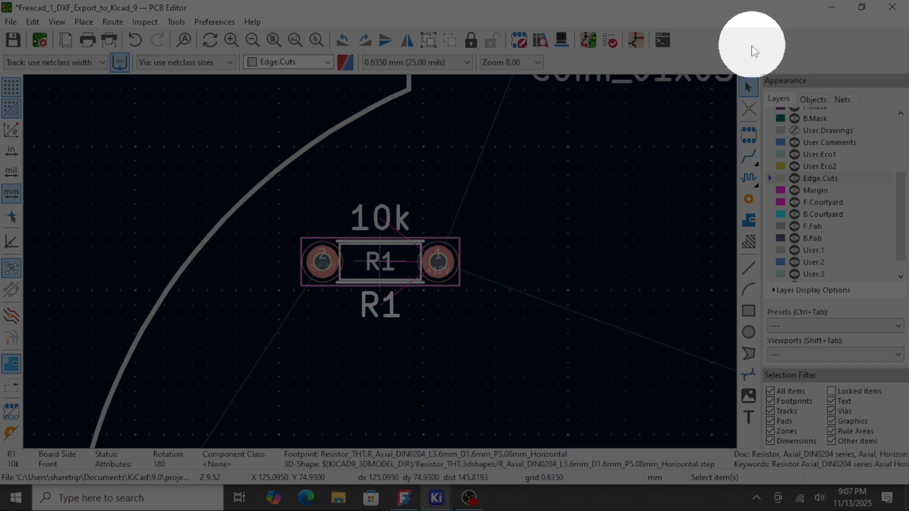
{"action": "scroll", "coordinate": [381, 265], "scroll_direction": "up", "scroll_amount": 6}
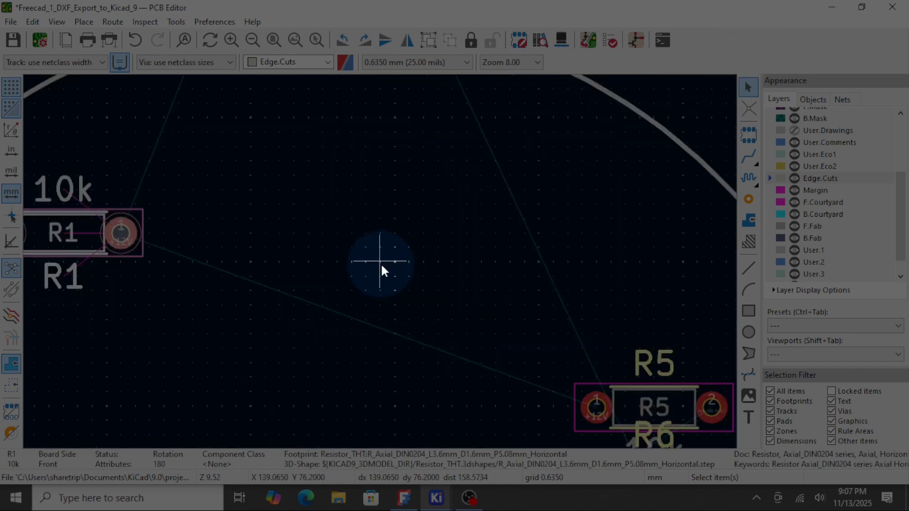
{"action": "scroll", "coordinate": [381, 265], "scroll_direction": "down", "scroll_amount": 3}
{"action": "left_click", "coordinate": [397, 275]}
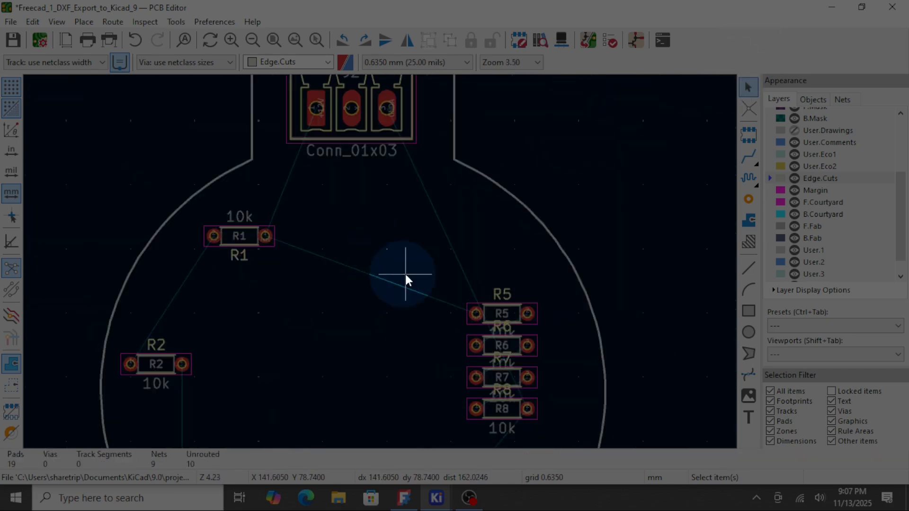
{"action": "scroll", "coordinate": [382, 264], "scroll_direction": "up", "scroll_amount": 2}
{"action": "scroll", "coordinate": [380, 262], "scroll_direction": "down", "scroll_amount": 2}
{"action": "scroll", "coordinate": [382, 263], "scroll_direction": "down", "scroll_amount": 2}
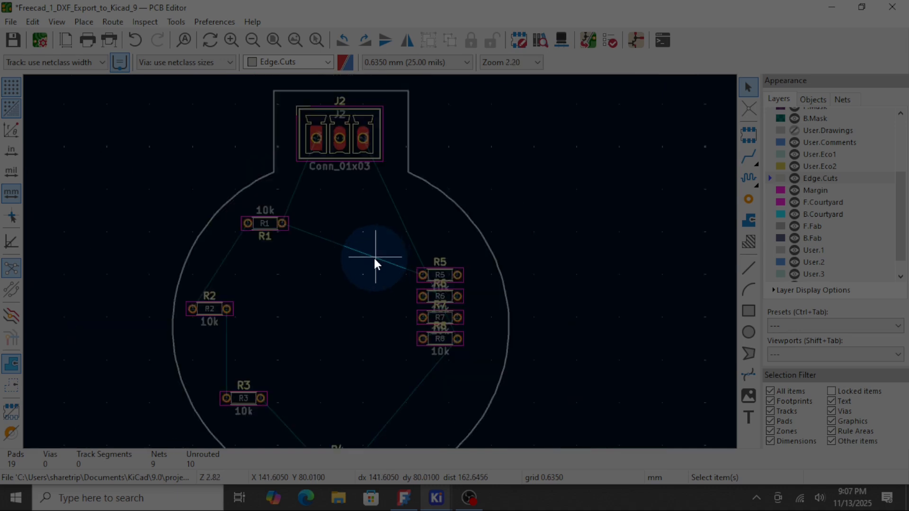
{"action": "scroll", "coordinate": [380, 262], "scroll_direction": "up", "scroll_amount": 2}
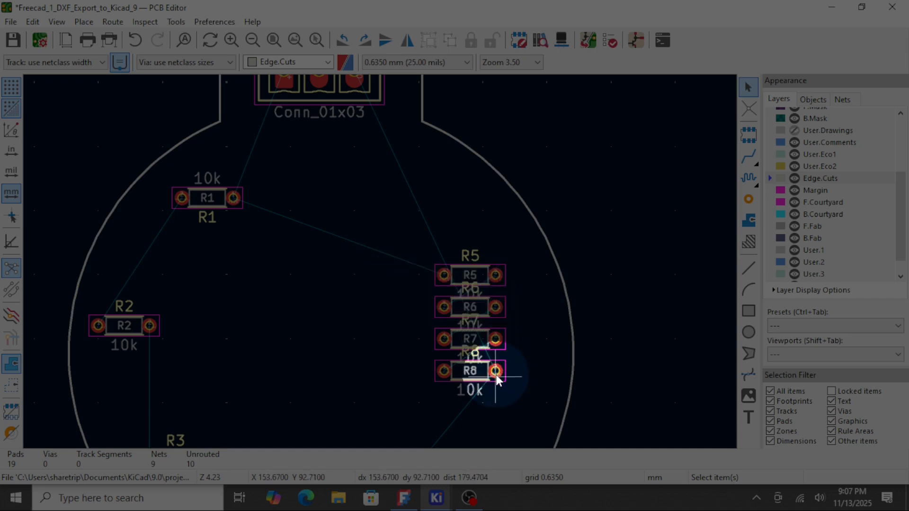
{"action": "scroll", "coordinate": [496, 372], "scroll_direction": "down", "scroll_amount": 2}
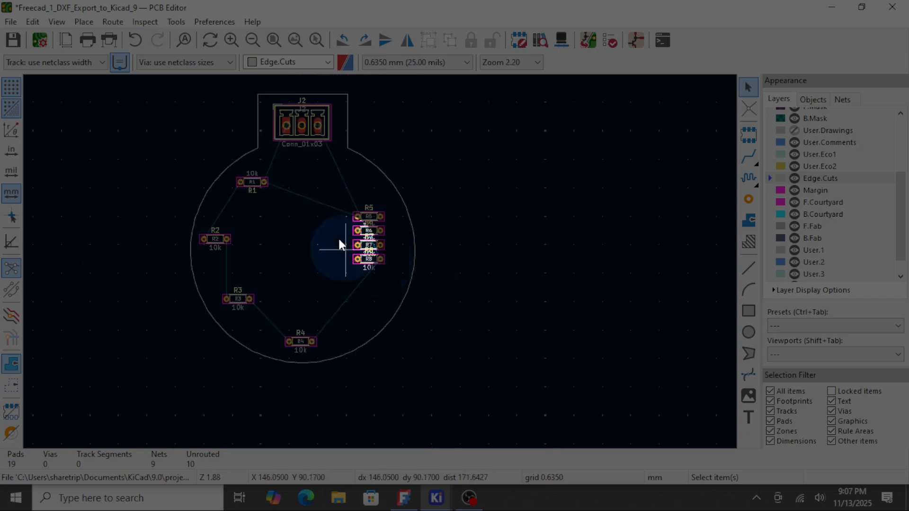
{"action": "left_click", "coordinate": [232, 300]}
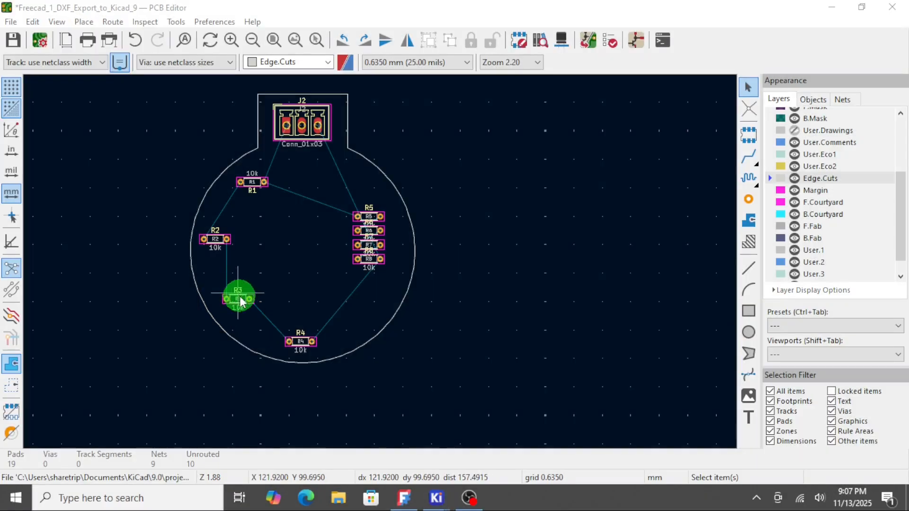
{"action": "scroll", "coordinate": [378, 260], "scroll_direction": "up", "scroll_amount": 5}
{"action": "scroll", "coordinate": [420, 164], "scroll_direction": "down", "scroll_amount": 2}
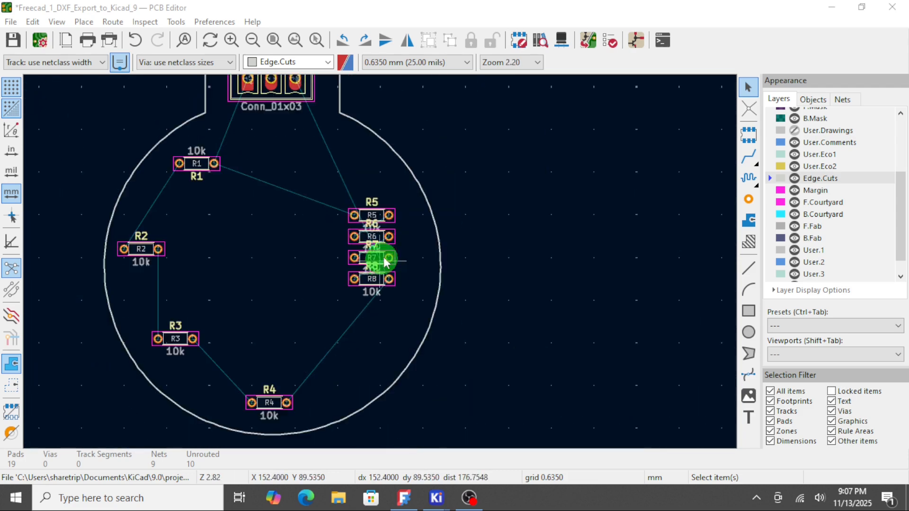
Step: Rotate footprint R5 by 180 degrees and place it above R6, roughly level with R1 inside the board outline
{"action": "left_click", "coordinate": [391, 218]}
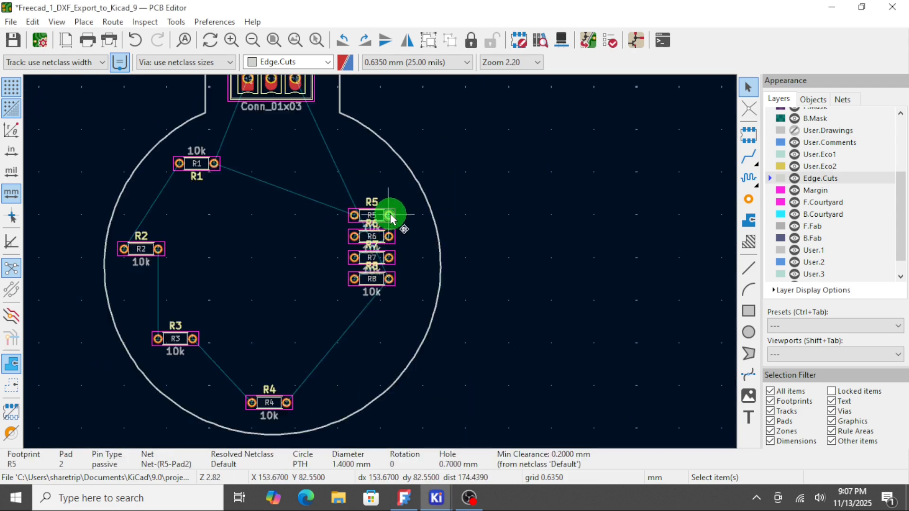
{"action": "left_click_drag", "start_coordinate": [391, 219], "coordinate": [340, 386]}
{"action": "key", "text": "r"}
{"action": "key", "text": "r"}
{"action": "scroll", "coordinate": [339, 386], "scroll_direction": "up", "scroll_amount": 1}
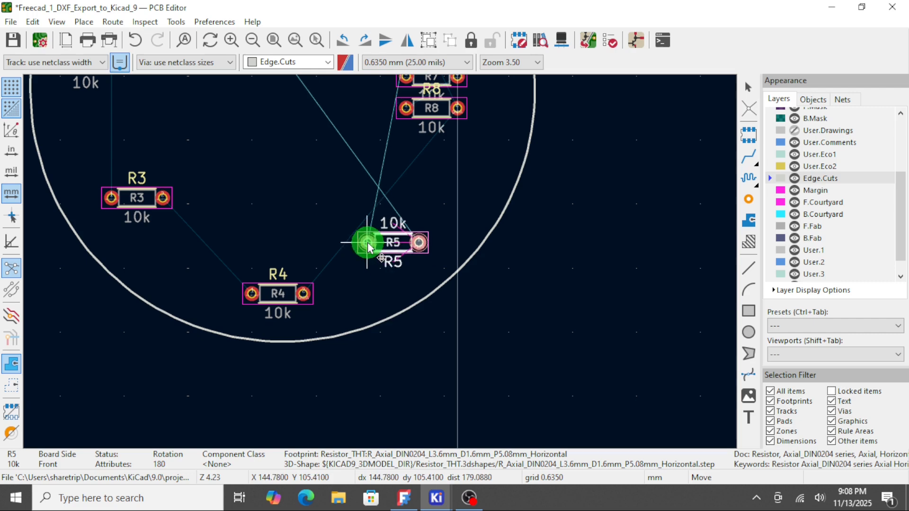
{"action": "scroll", "coordinate": [294, 197], "scroll_direction": "down", "scroll_amount": 1}
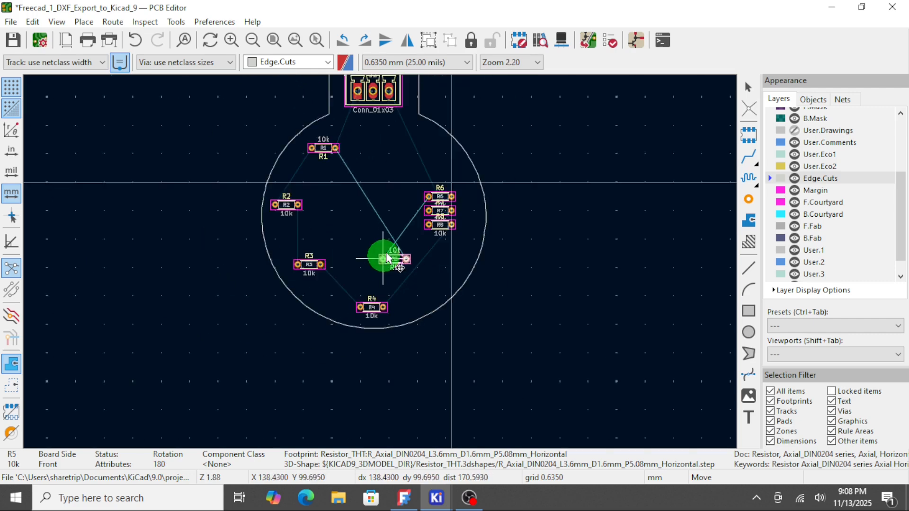
{"action": "left_click_drag", "start_coordinate": [386, 258], "coordinate": [405, 158]}
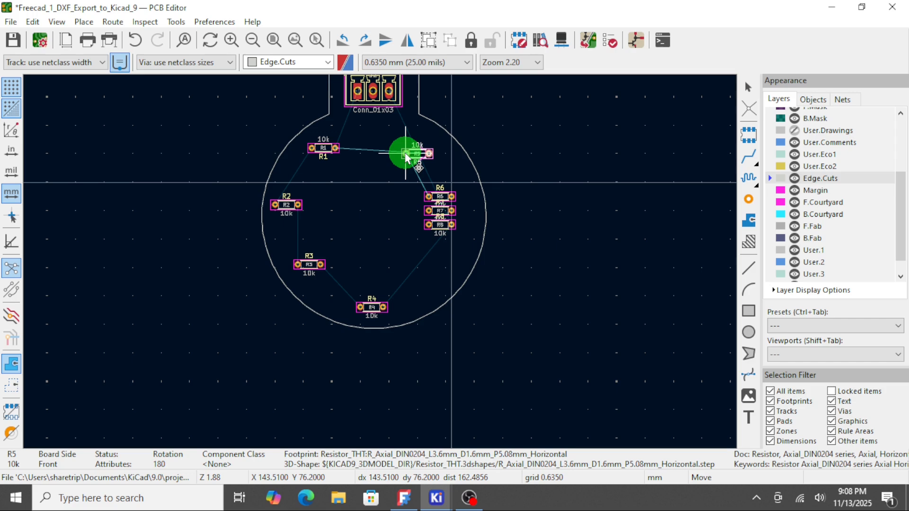
{"action": "left_click", "coordinate": [405, 156]}
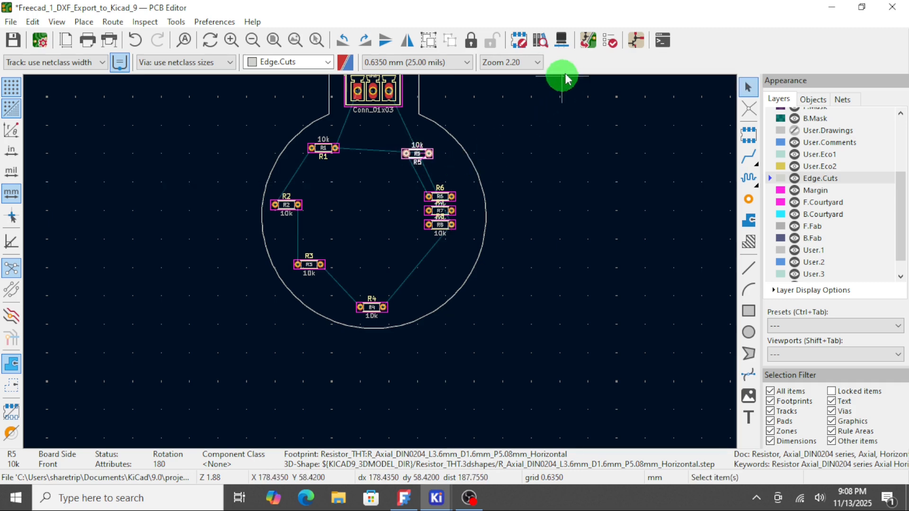
Step: Return to the Schematic Editor and delete the GNDA symbol below R4 and the +12V symbol above R5
{"action": "left_click", "coordinate": [635, 40]}
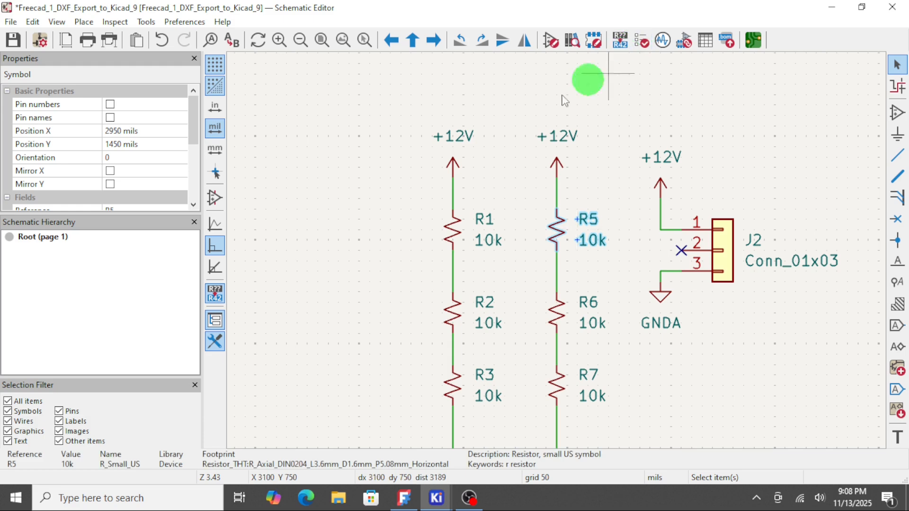
{"action": "scroll", "coordinate": [609, 320], "scroll_direction": "down", "scroll_amount": 4}
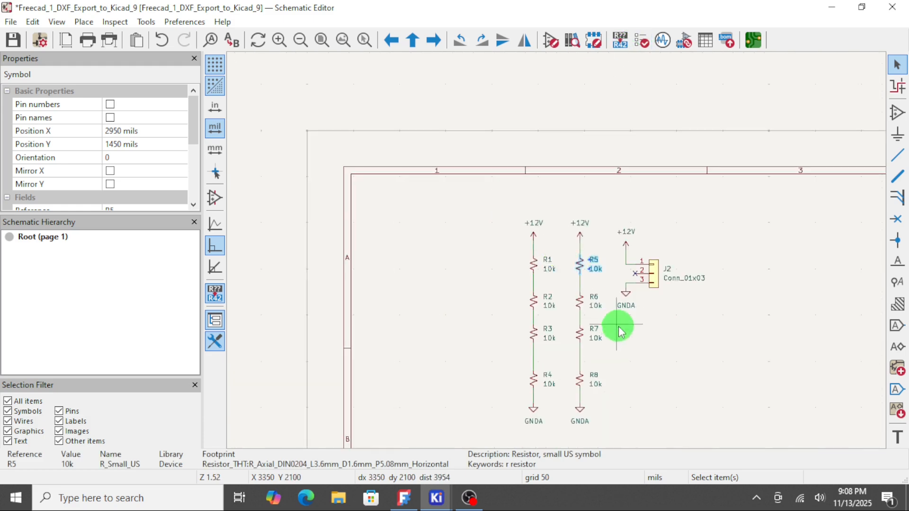
{"action": "scroll", "coordinate": [614, 324], "scroll_direction": "up", "scroll_amount": 3}
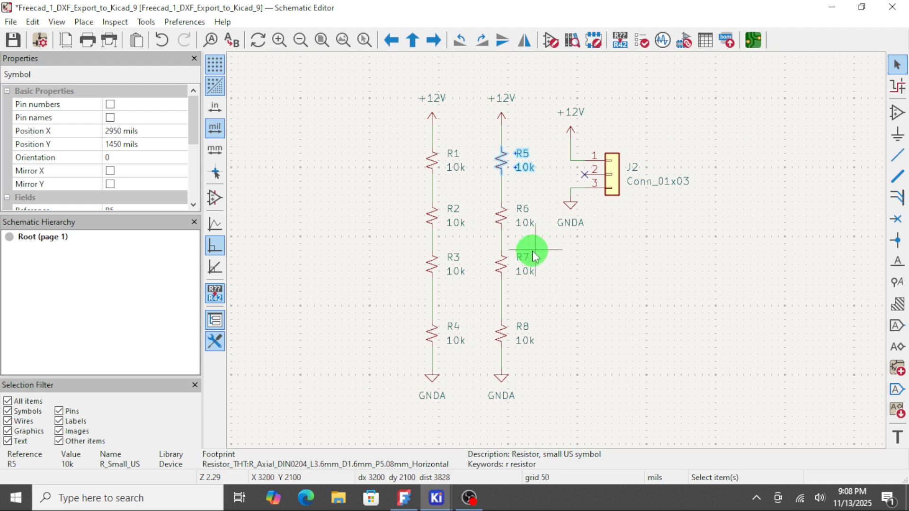
{"action": "left_click", "coordinate": [434, 386]}
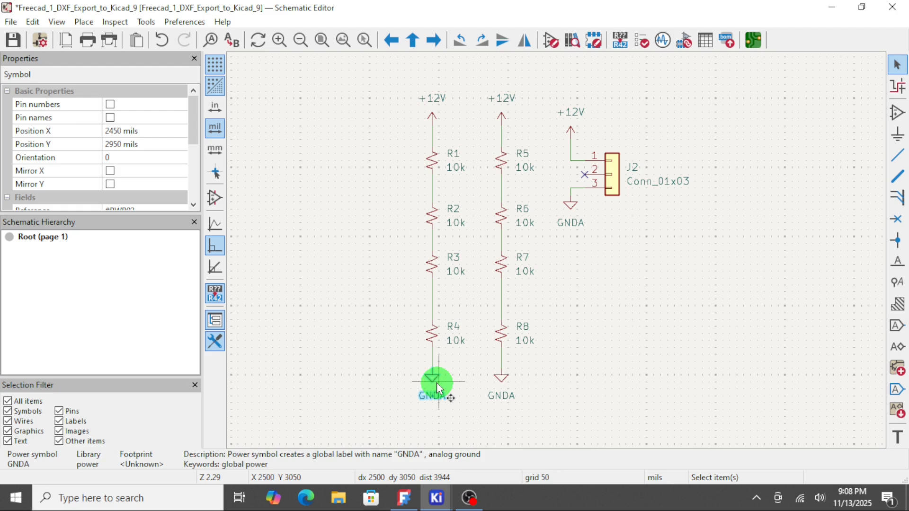
{"action": "key", "text": "Delete"}
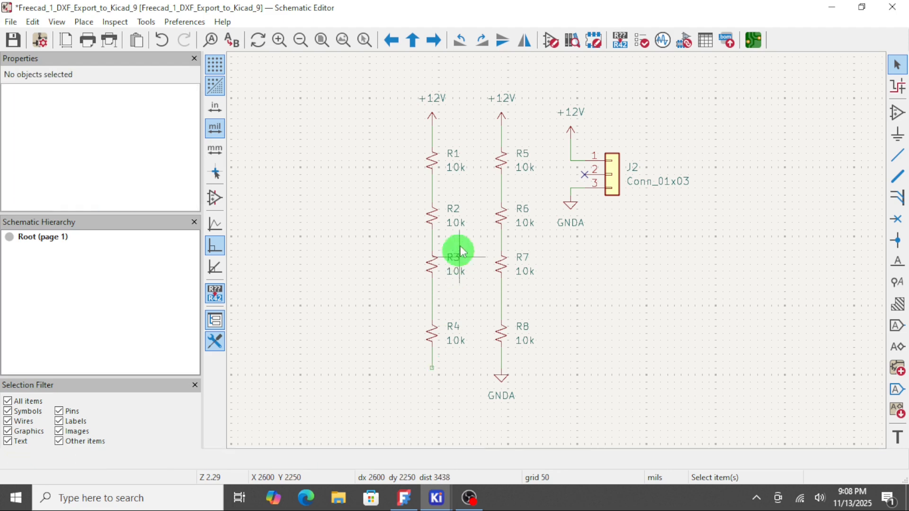
{"action": "left_click", "coordinate": [501, 122]}
{"action": "key", "text": "Delete"}
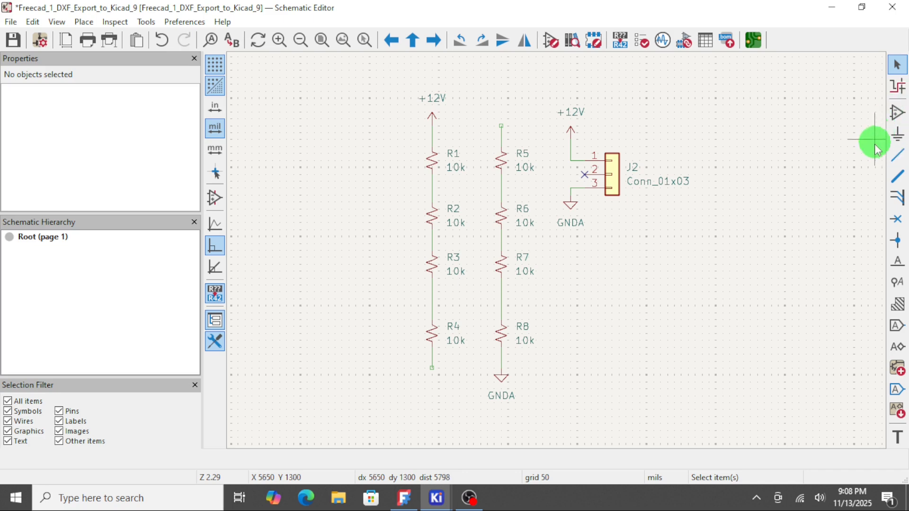
Step: Wire the open end below R4 to the open end above R5, running between the two resistor columns
{"action": "left_click", "coordinate": [896, 163]}
{"action": "left_click", "coordinate": [432, 368]}
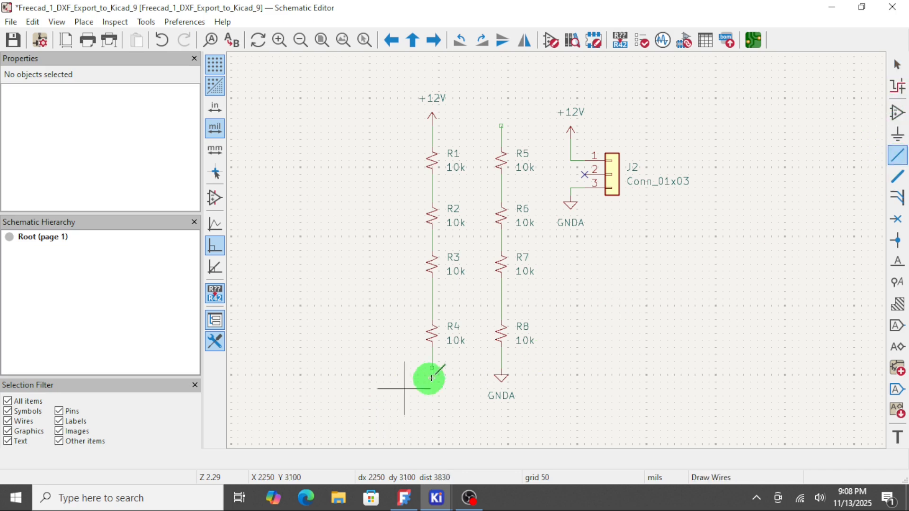
{"action": "left_click", "coordinate": [468, 365]}
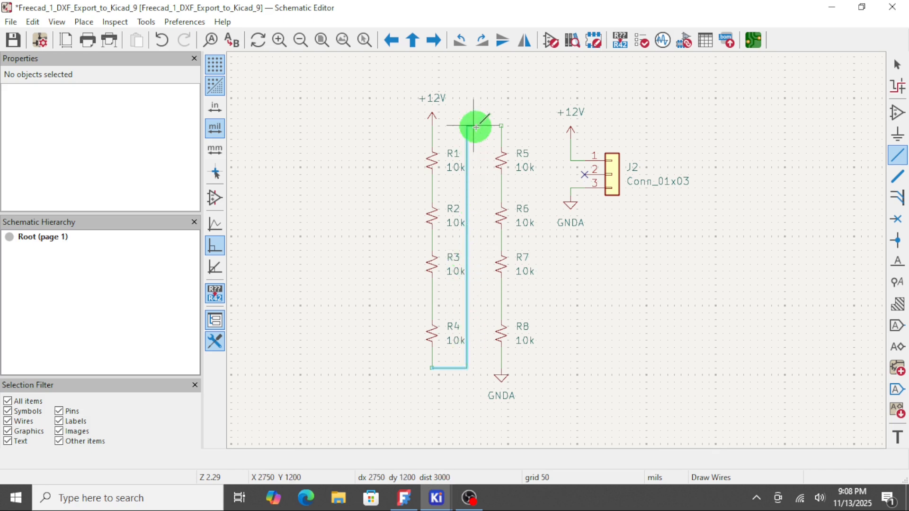
{"action": "left_click", "coordinate": [501, 125]}
{"action": "scroll", "coordinate": [501, 125], "scroll_direction": "up", "scroll_amount": 3}
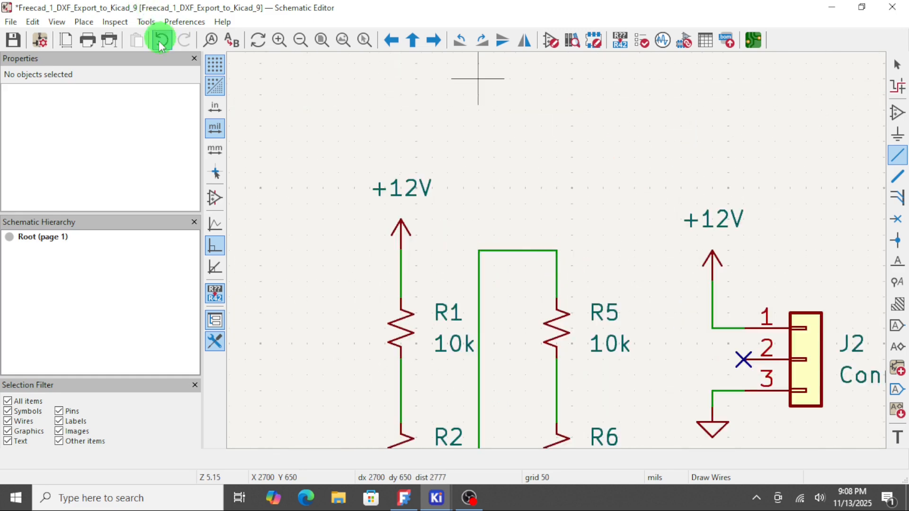
Step: Save the schematic and update the PCB from it
{"action": "left_click", "coordinate": [13, 41]}
{"action": "scroll", "coordinate": [558, 249], "scroll_direction": "down", "scroll_amount": 5}
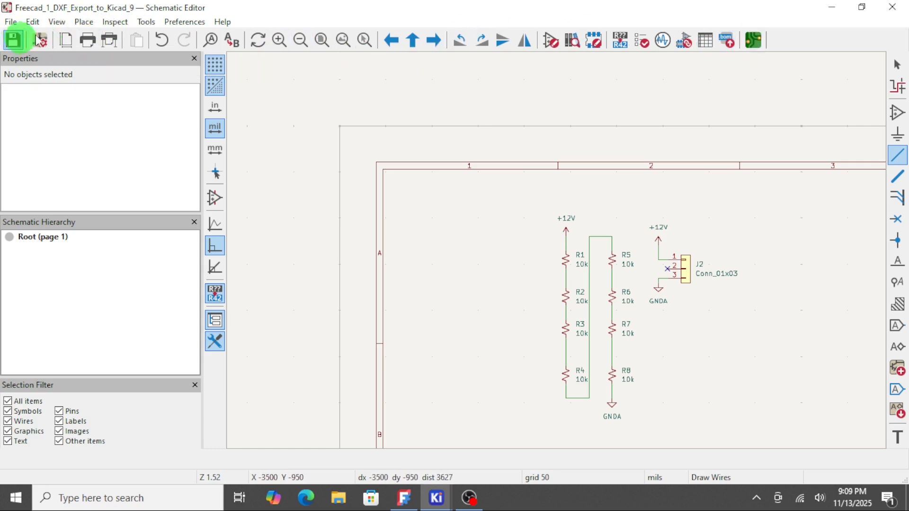
{"action": "left_click", "coordinate": [146, 22]}
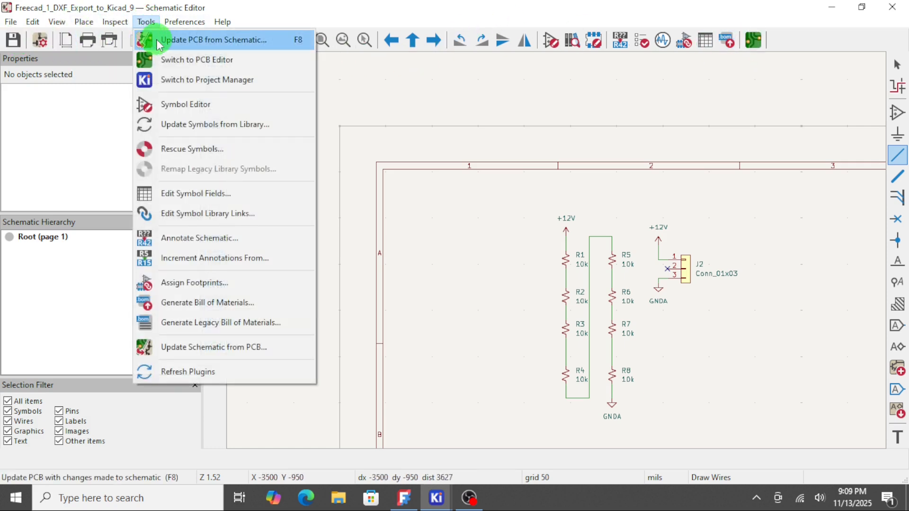
{"action": "left_click", "coordinate": [179, 41]}
{"action": "left_click", "coordinate": [405, 449]}
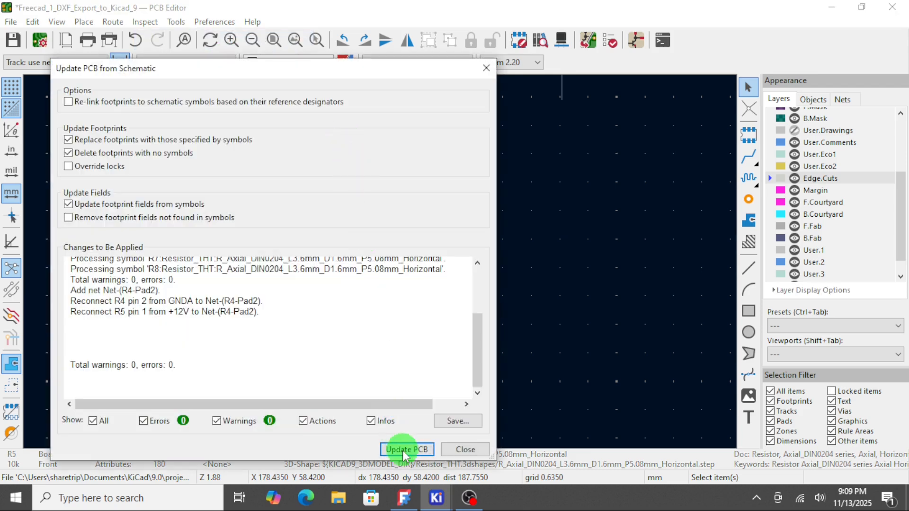
{"action": "left_click", "coordinate": [476, 452]}
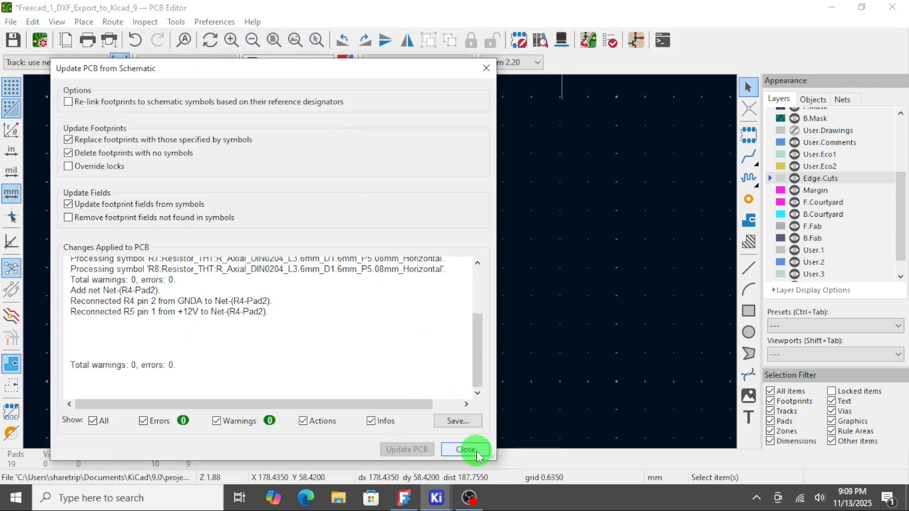
Step: Rotate footprint R5 by 180 degrees and place it in the lower right of the board outline, beside R4
{"action": "scroll", "coordinate": [385, 279], "scroll_direction": "up", "scroll_amount": 2}
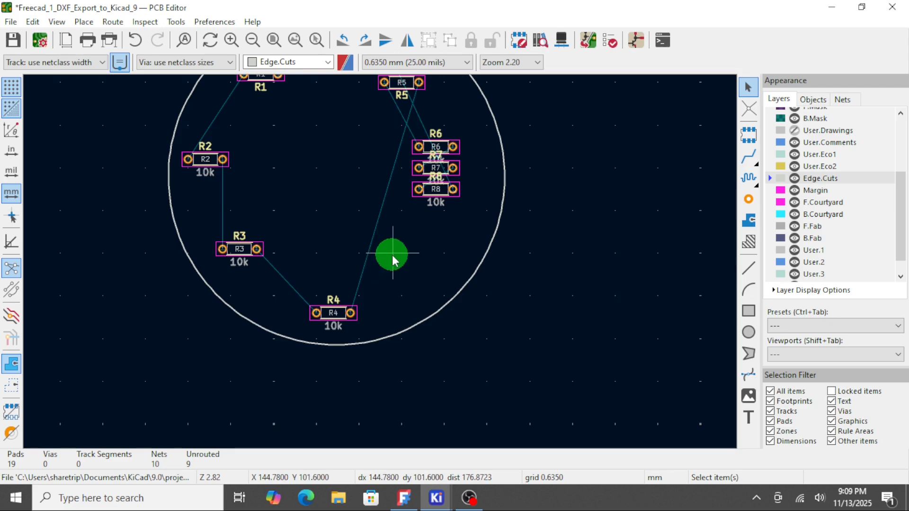
{"action": "scroll", "coordinate": [398, 222], "scroll_direction": "down", "scroll_amount": 3}
{"action": "scroll", "coordinate": [377, 248], "scroll_direction": "up", "scroll_amount": 3}
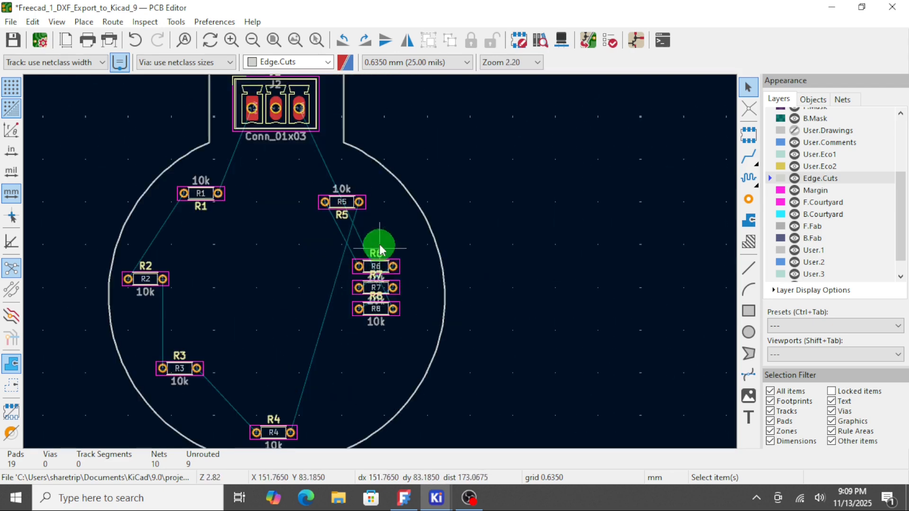
{"action": "left_click", "coordinate": [359, 205]}
{"action": "left_click_drag", "start_coordinate": [360, 204], "coordinate": [356, 393]}
{"action": "key", "text": "r"}
{"action": "key", "text": "r"}
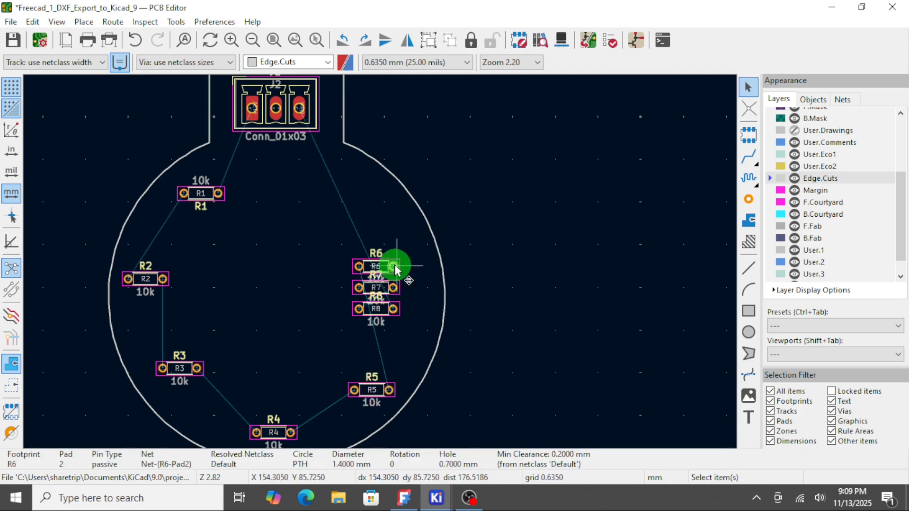
Step: Rotate footprints R6 and R7 to vertical and place them along the board's right edge, R6 above R5 and R7 above R6
{"action": "left_click_drag", "start_coordinate": [395, 270], "coordinate": [406, 229]}
{"action": "key", "text": "r"}
{"action": "left_click", "coordinate": [394, 288]}
{"action": "key", "text": "r"}
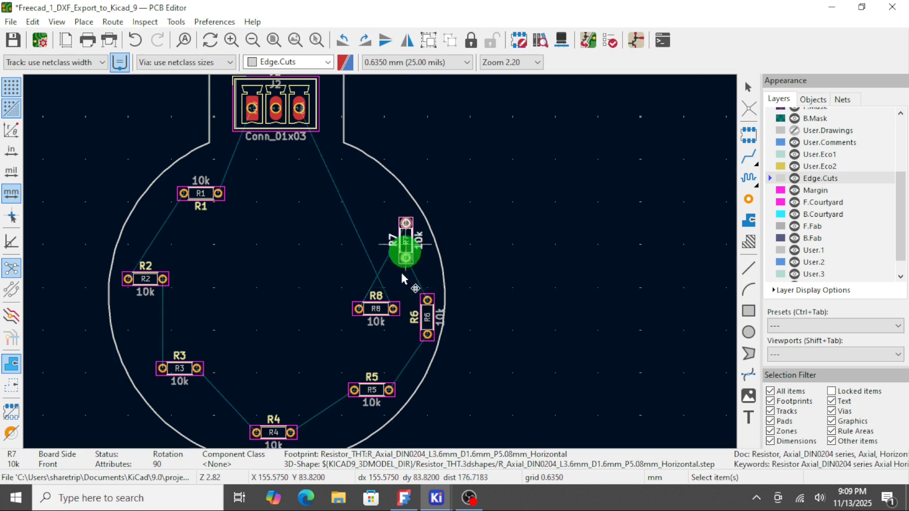
Step: Rotate footprint R8 by 180 degrees and place it below the J2 connector on the right, roughly level with R1
{"action": "left_click", "coordinate": [394, 309]}
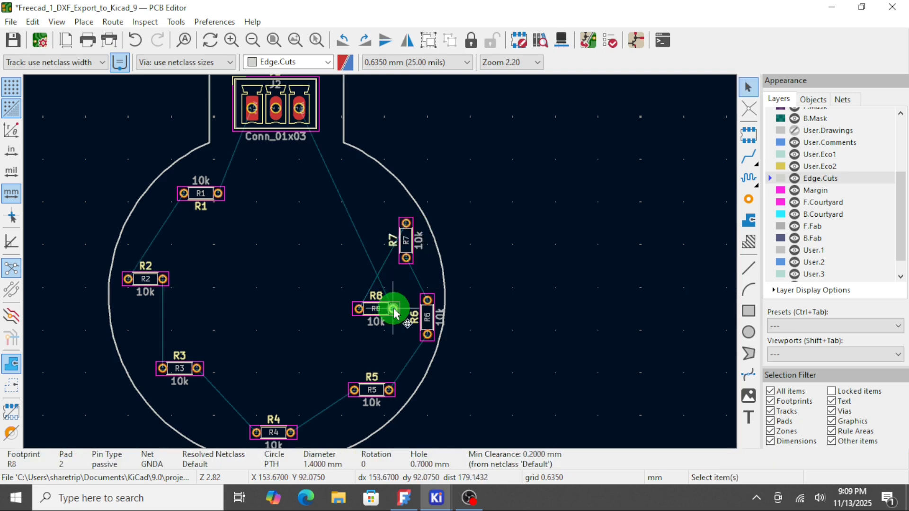
{"action": "left_click_drag", "start_coordinate": [394, 310], "coordinate": [330, 187]}
{"action": "key", "text": "r"}
{"action": "key", "text": "r"}
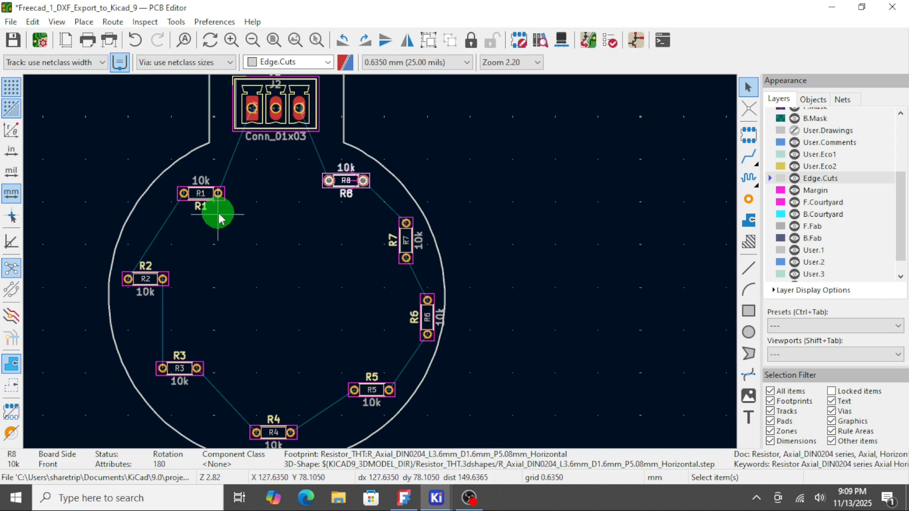
{"action": "left_click", "coordinate": [203, 196]}
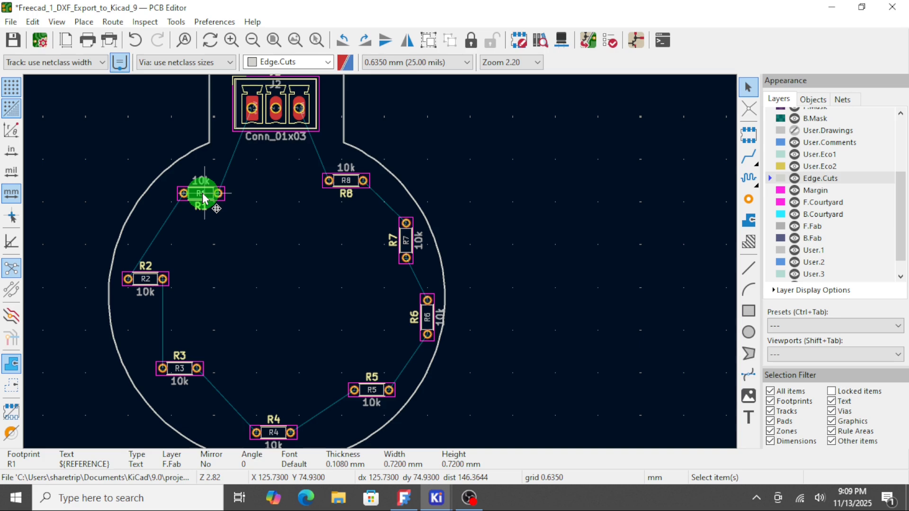
{"action": "right_click", "coordinate": [204, 197]}
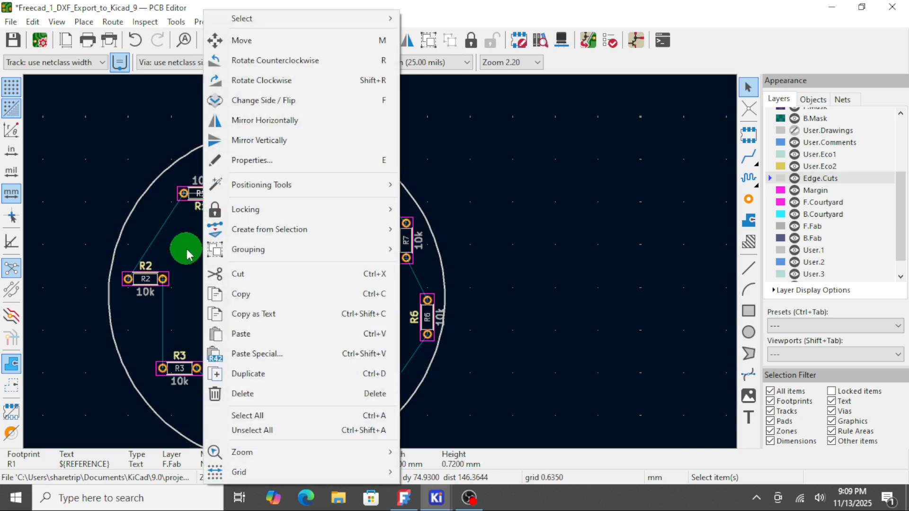
{"action": "left_click", "coordinate": [198, 233]}
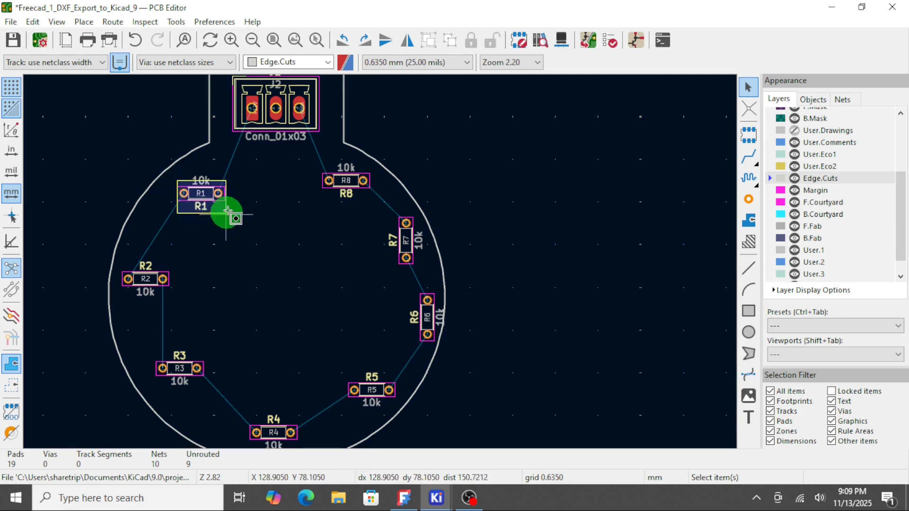
{"action": "left_click", "coordinate": [223, 212]}
{"action": "right_click", "coordinate": [217, 200]}
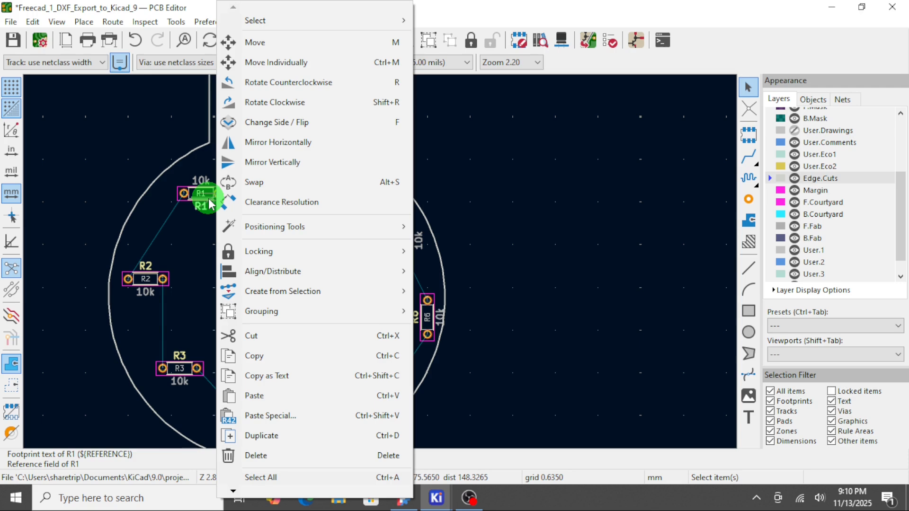
{"action": "left_click", "coordinate": [198, 220]}
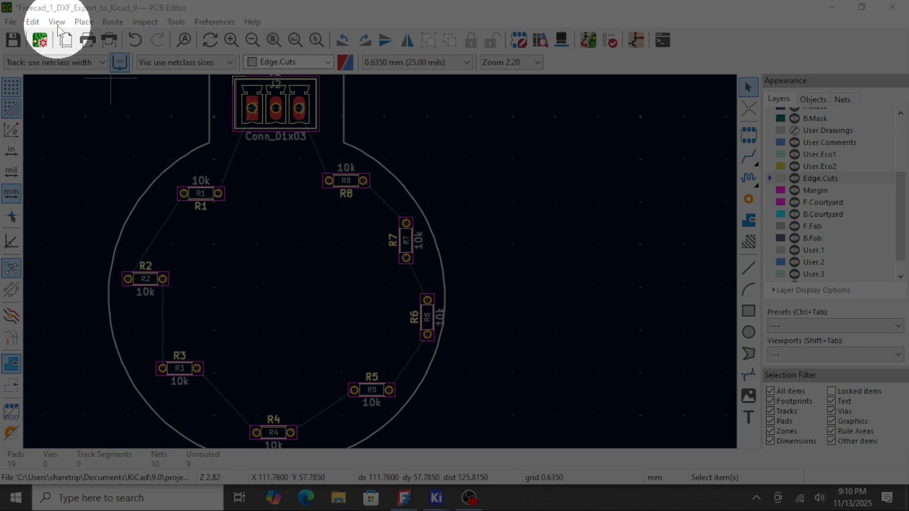
Step: Open the board in the 3D Viewer and examine the outline, the connector and the arrangement of resistors R1–R8
{"action": "left_click", "coordinate": [58, 22]}
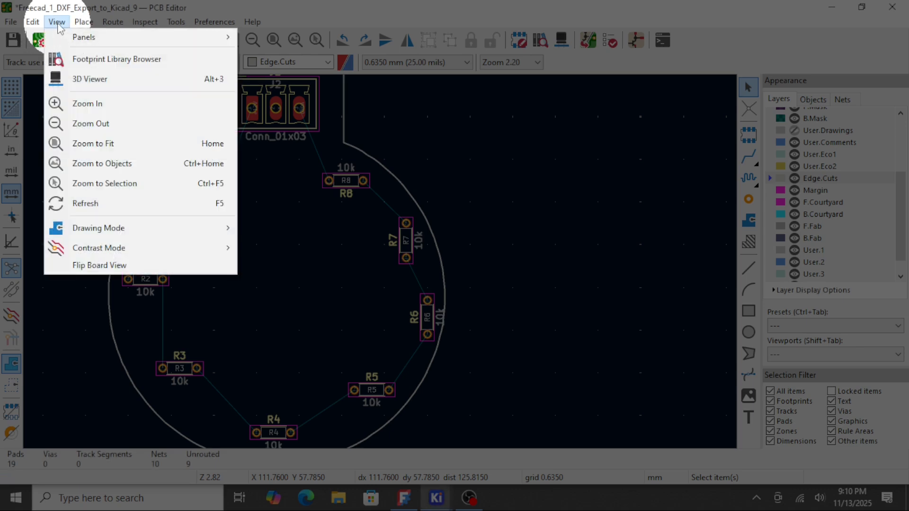
{"action": "left_click", "coordinate": [84, 78]}
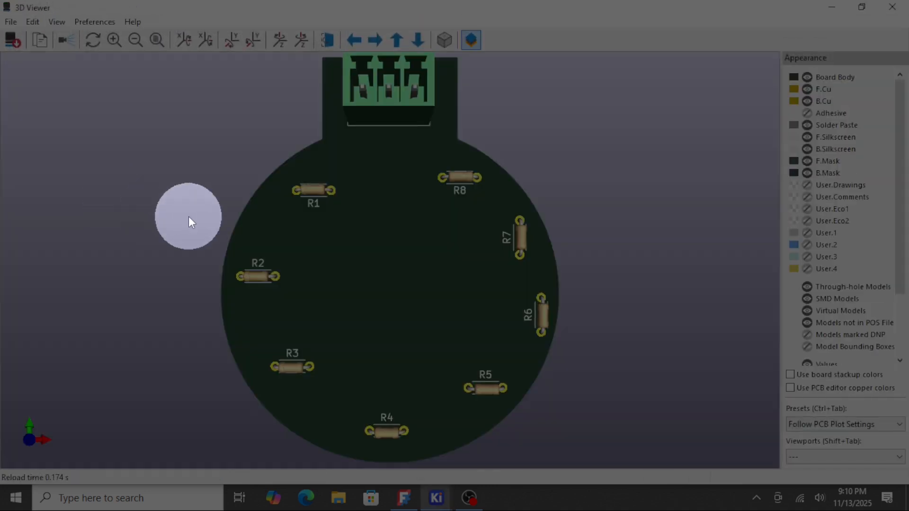
{"action": "scroll", "coordinate": [189, 216], "scroll_direction": "down", "scroll_amount": 1}
{"action": "scroll", "coordinate": [189, 217], "scroll_direction": "down", "scroll_amount": 1}
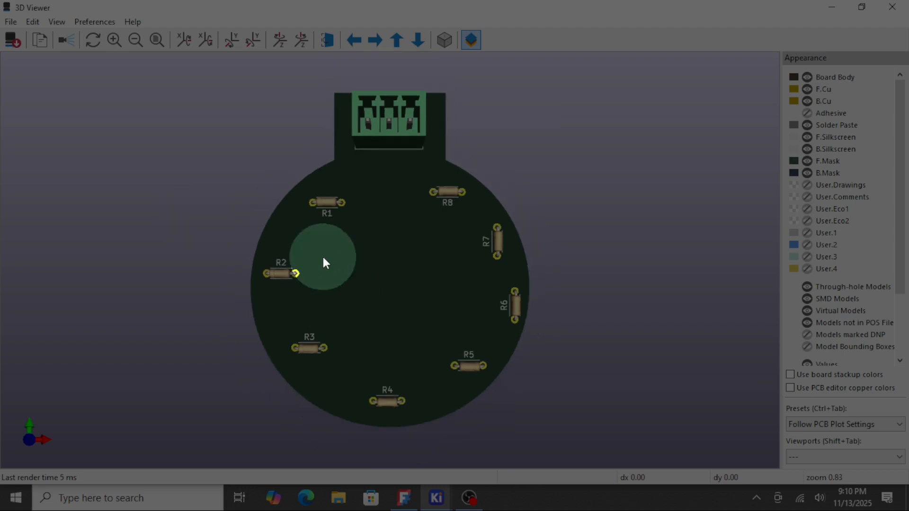
{"action": "scroll", "coordinate": [323, 263], "scroll_direction": "up", "scroll_amount": 1}
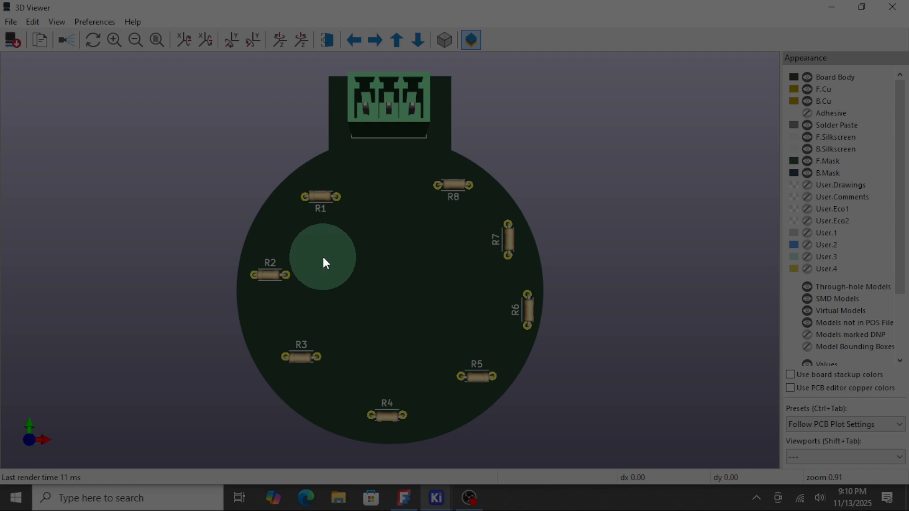
Step: Export the current 3D view as a PNG named Freecad_1_DXF_Export_to_Kicad_9_yt in the Pictures folder
{"action": "left_click", "coordinate": [10, 22]}
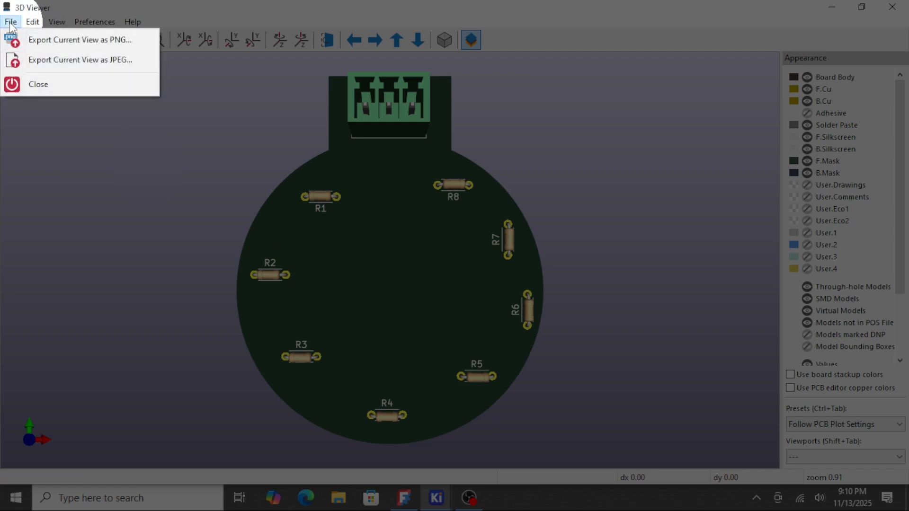
{"action": "left_click", "coordinate": [121, 45]}
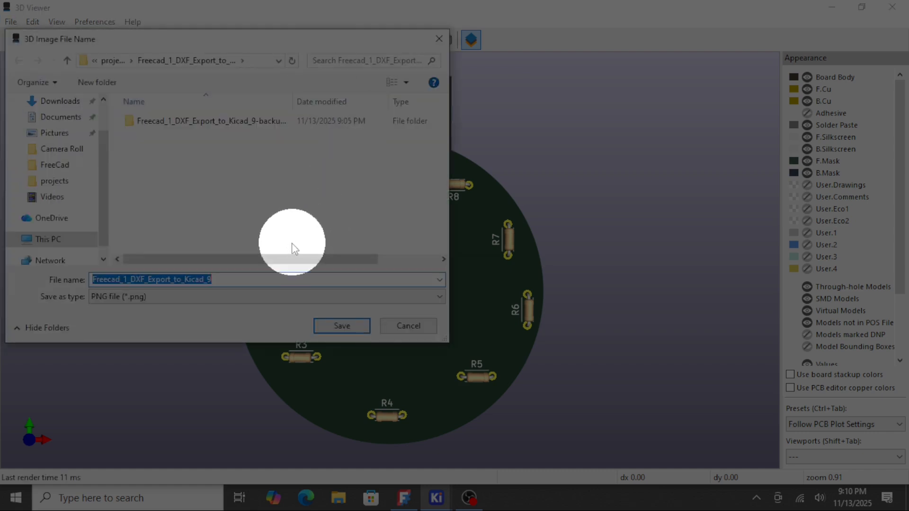
{"action": "left_click", "coordinate": [69, 138]}
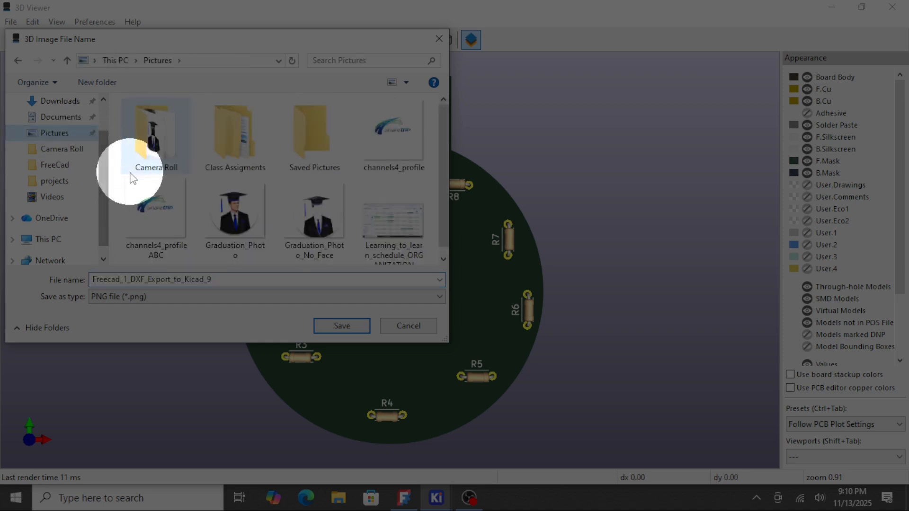
{"action": "scroll", "coordinate": [130, 173], "scroll_direction": "down", "scroll_amount": 1}
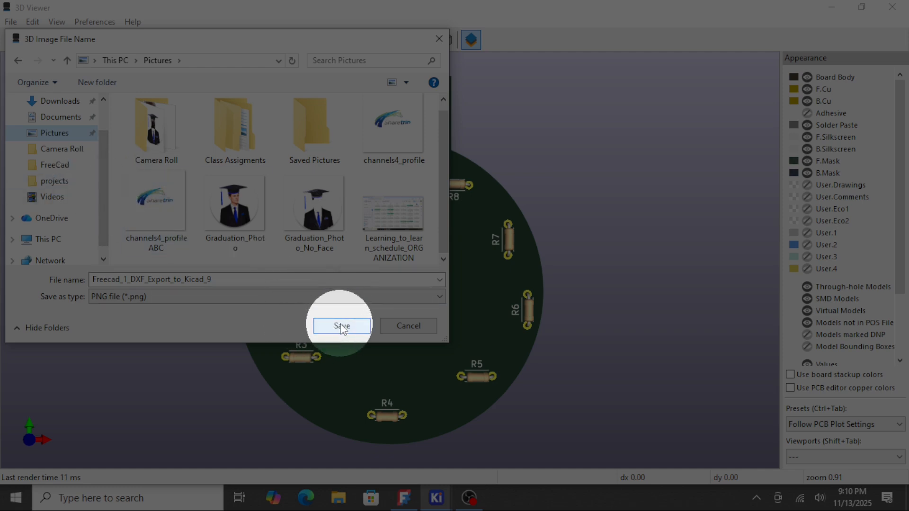
{"action": "double_click", "coordinate": [228, 280]}
{"action": "left_click", "coordinate": [228, 280]}
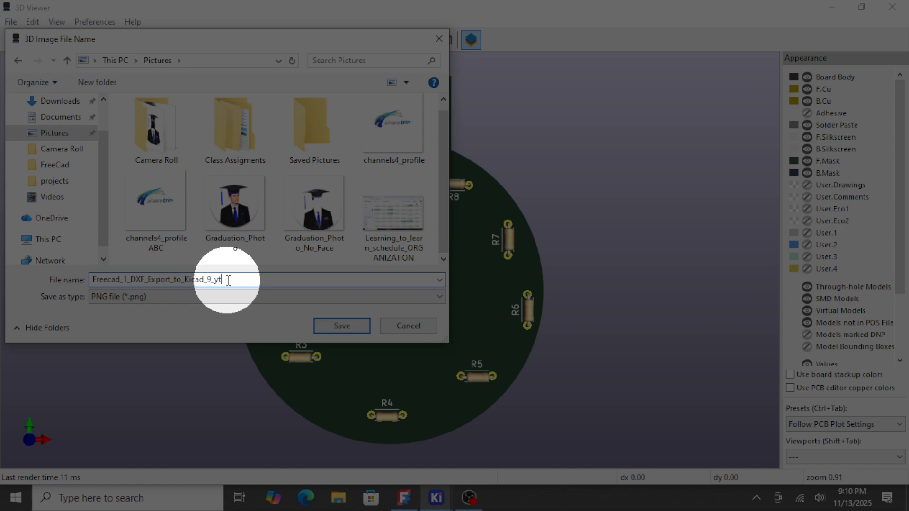
{"action": "type", "text": "_yt"}
{"action": "left_click", "coordinate": [335, 326]}
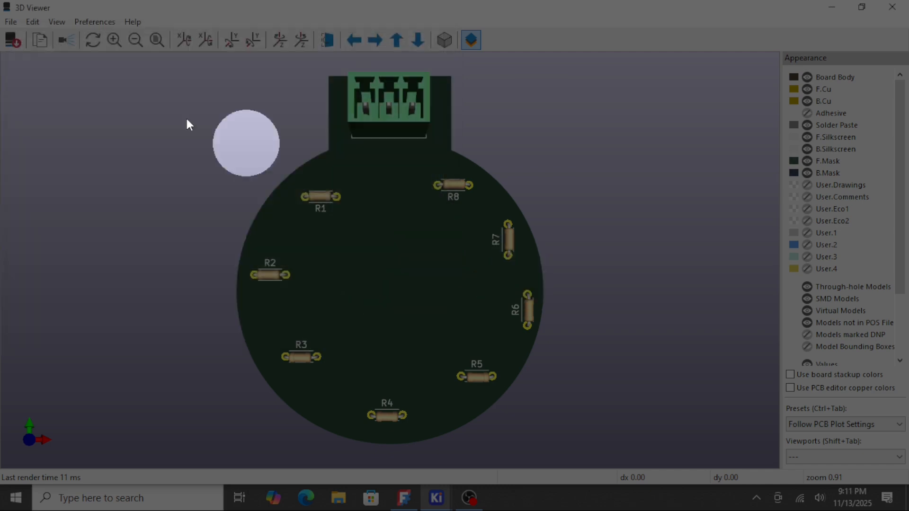
{"action": "left_click", "coordinate": [64, 41]}
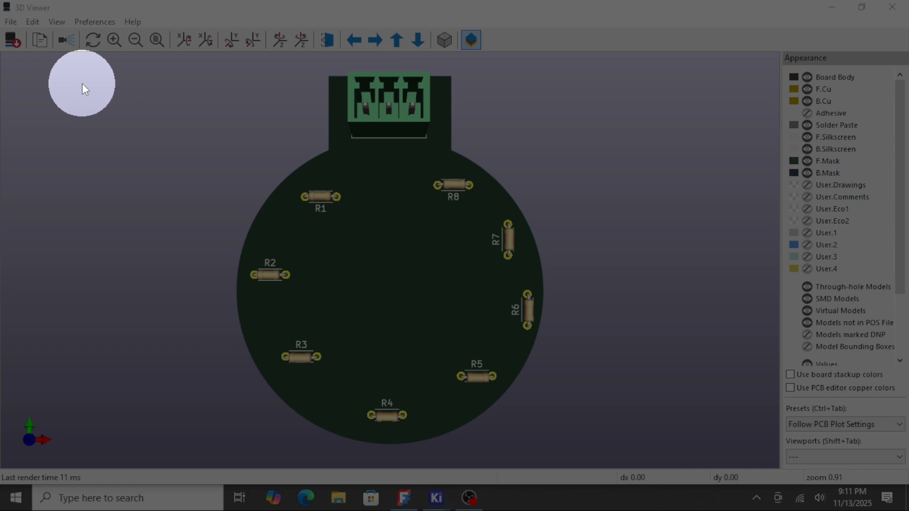
Step: Switch to FreeCAD and view its online help start page
{"action": "left_click", "coordinate": [83, 84]}
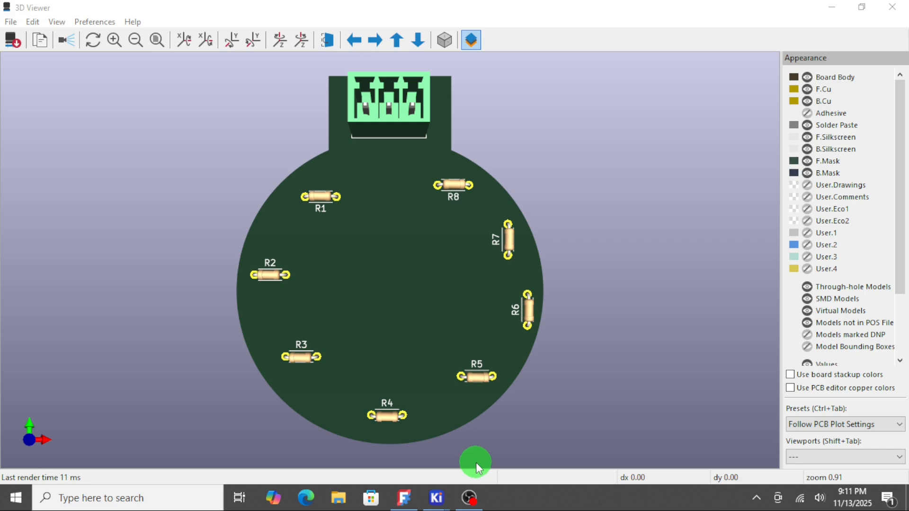
{"action": "left_click", "coordinate": [404, 497]}
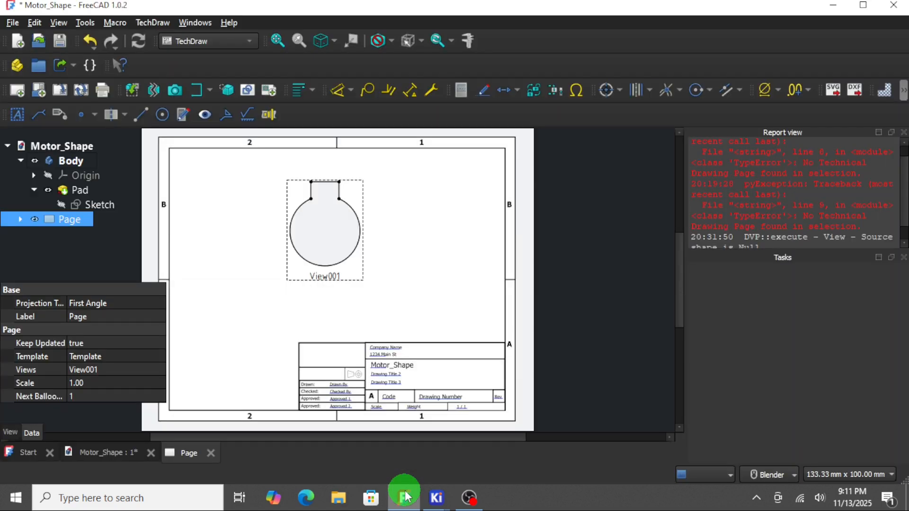
{"action": "left_click", "coordinate": [227, 23]}
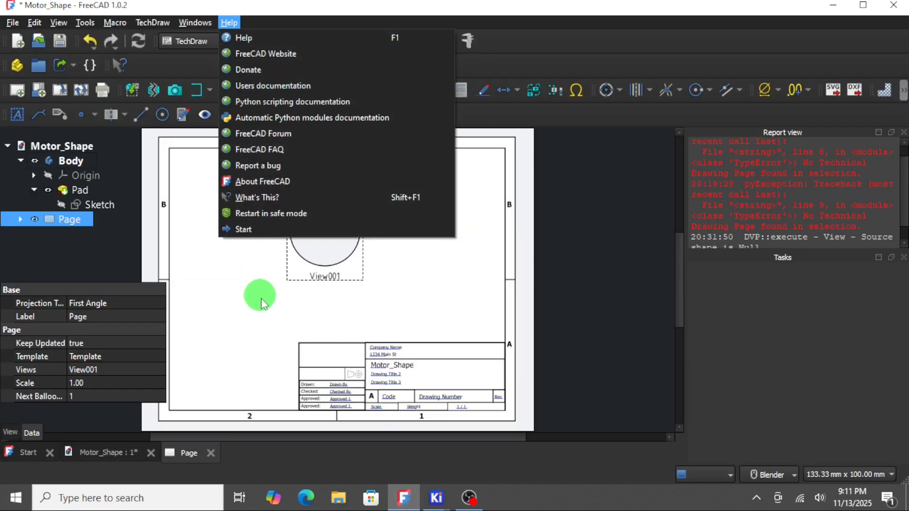
{"action": "key", "text": "Escape"}
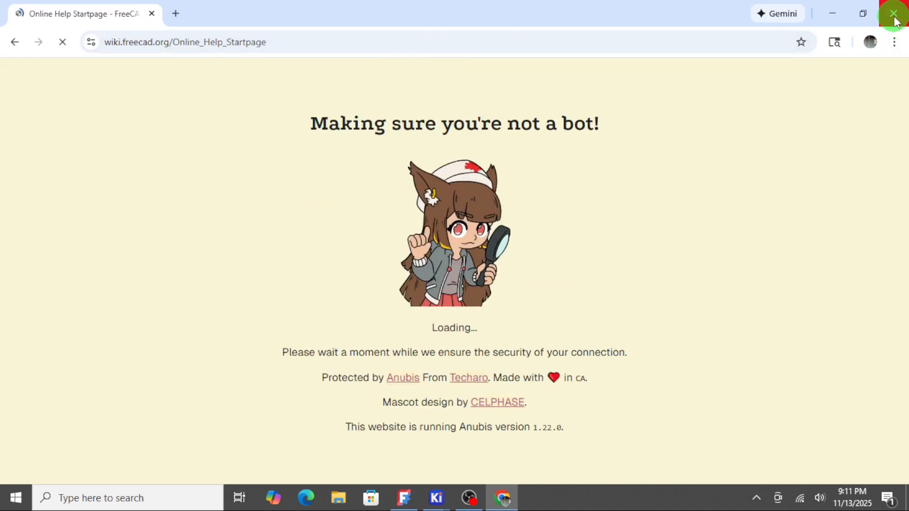
{"action": "left_click", "coordinate": [893, 13]}
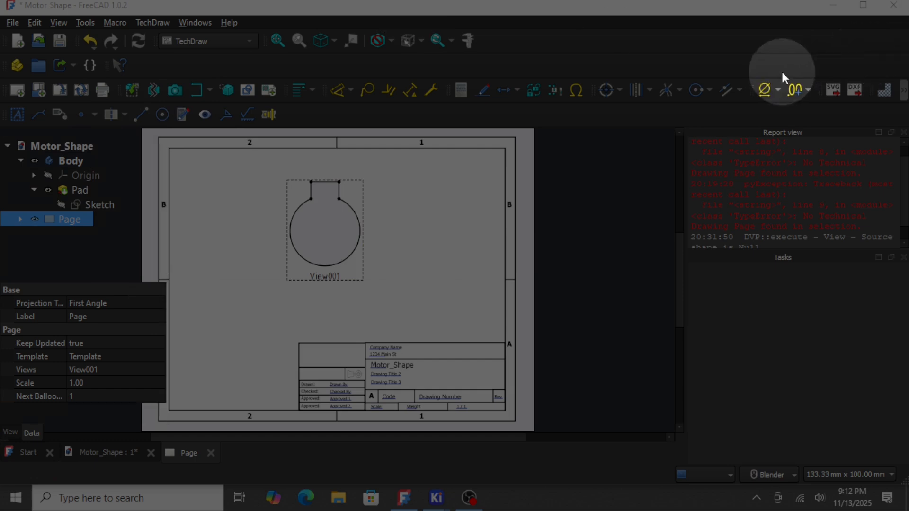
Step: Return to KiCad, close the 3D Viewer and open Freecad_1_DXF_Export_to_Kicad_9.kicad_pcb in the PCB Editor
{"action": "mouse_move", "coordinate": [436, 501]}
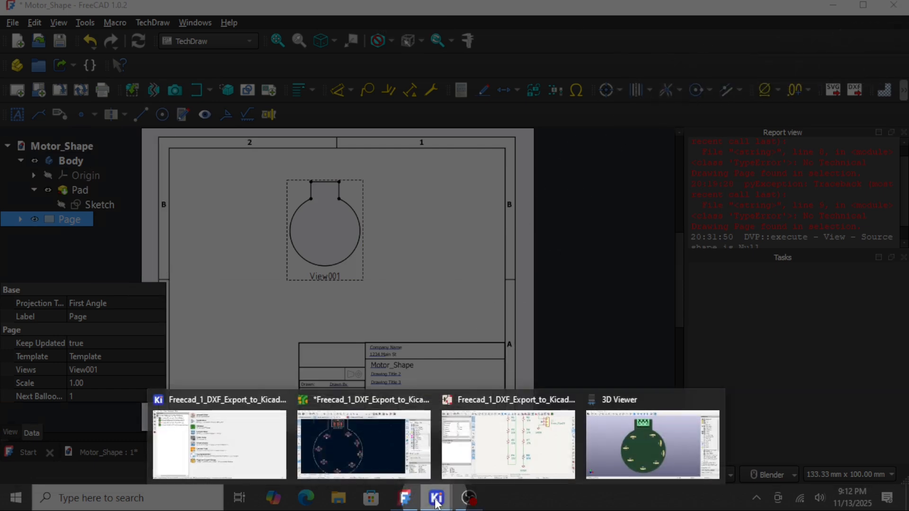
{"action": "mouse_move", "coordinate": [555, 399]}
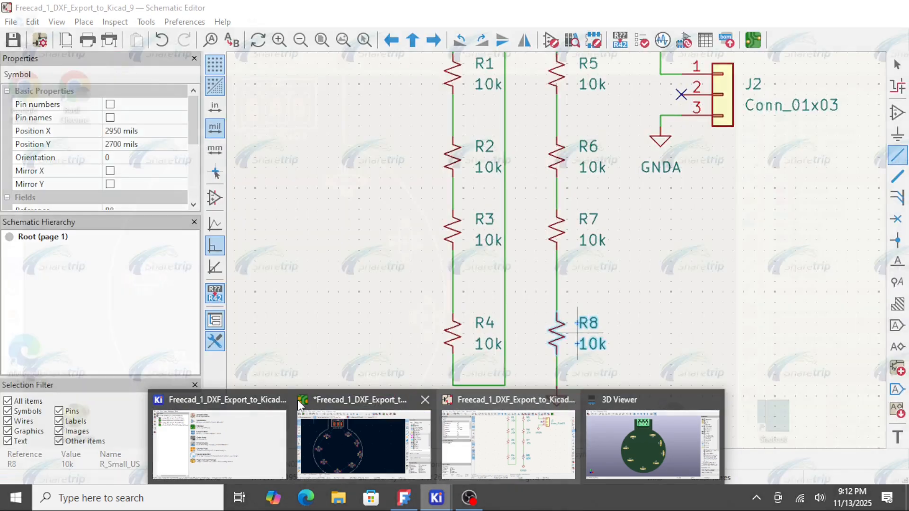
{"action": "left_click", "coordinate": [240, 406]}
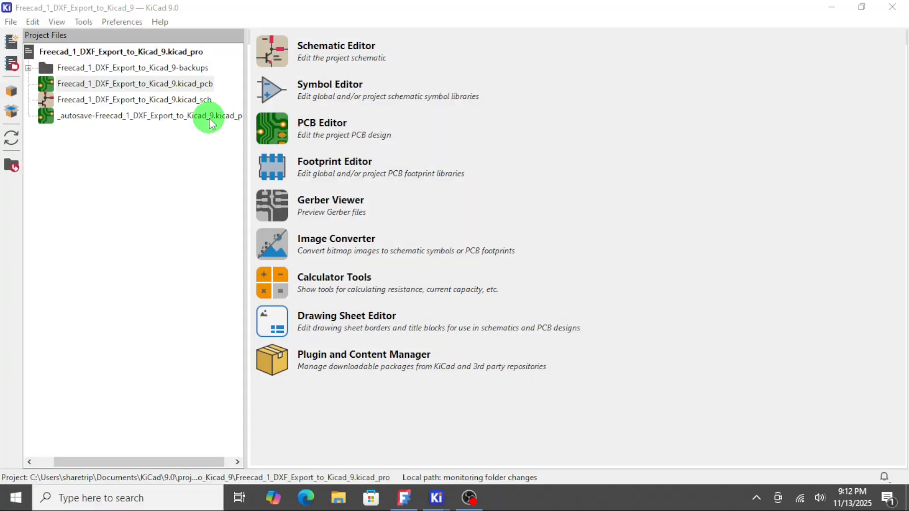
{"action": "mouse_move", "coordinate": [437, 497]}
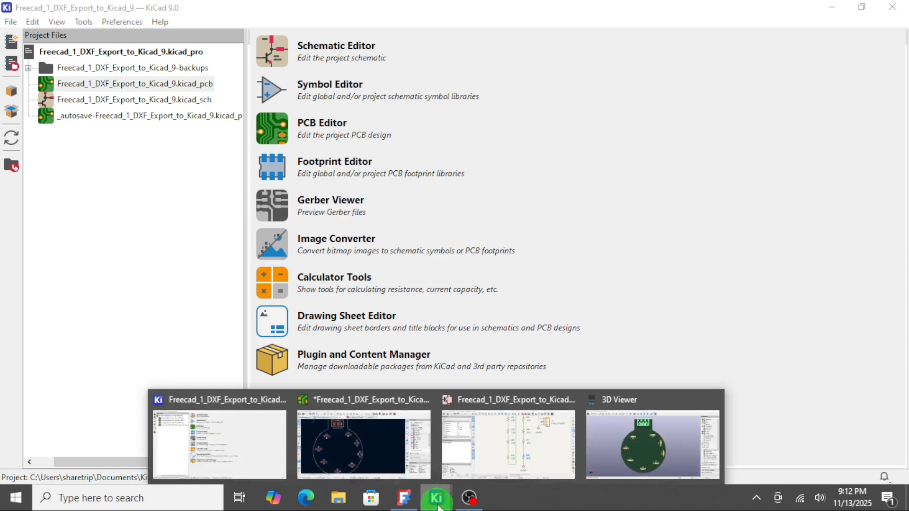
{"action": "left_click", "coordinate": [678, 473]}
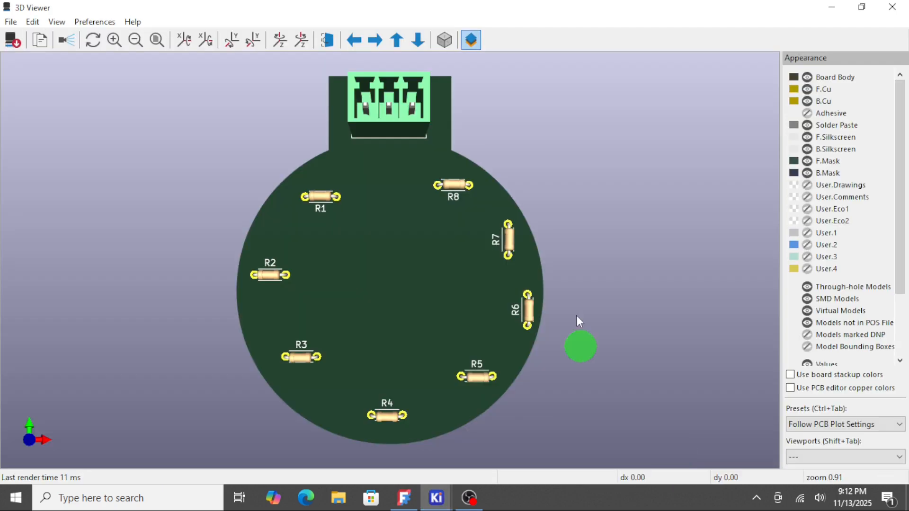
{"action": "left_click", "coordinate": [891, 7]}
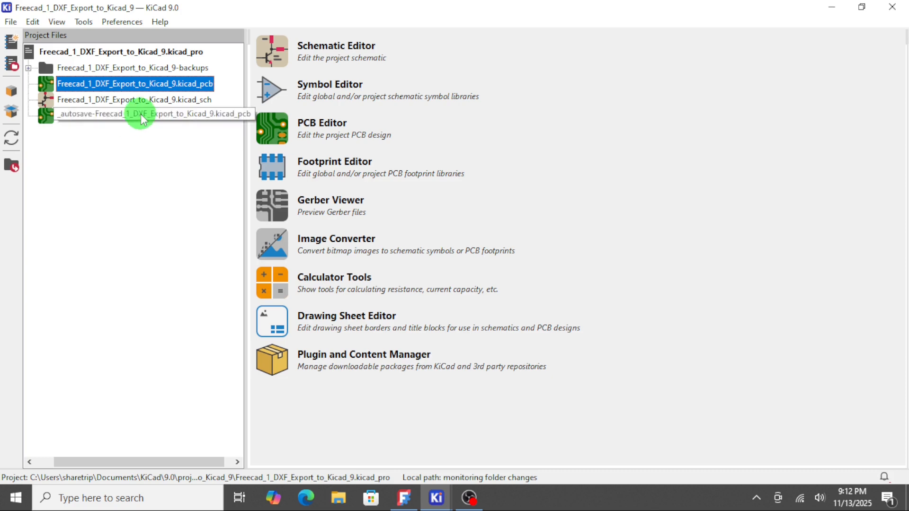
{"action": "double_click", "coordinate": [145, 85]}
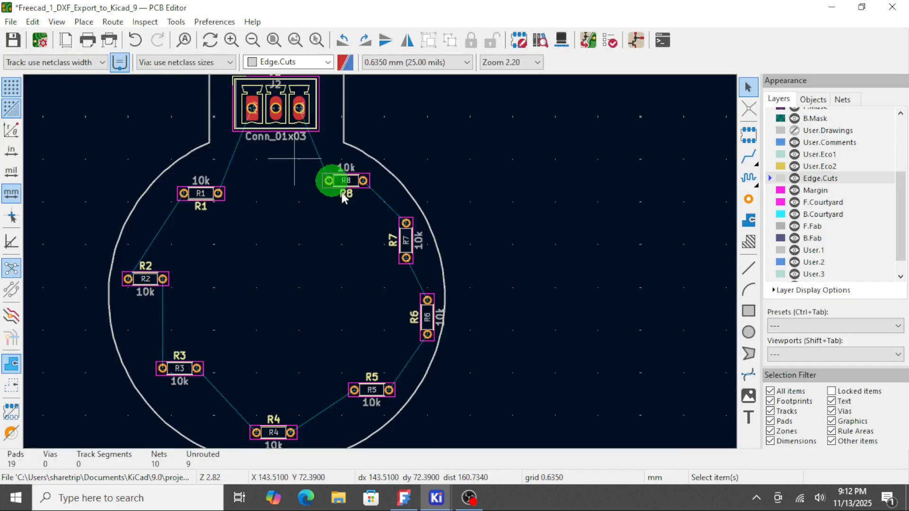
Step: Set the orientation of footprint R1 to 35 degrees and move it toward the upper-left part of the board outline
{"action": "double_click", "coordinate": [211, 195]}
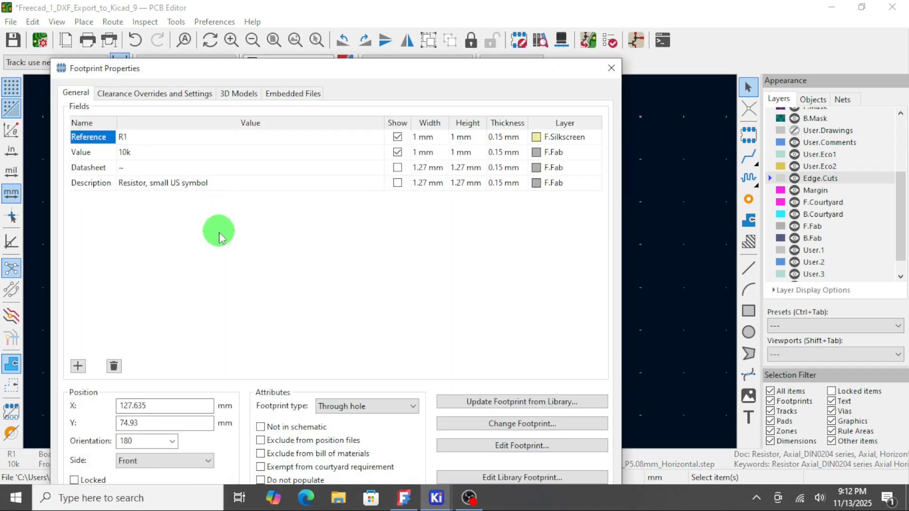
{"action": "left_click_drag", "start_coordinate": [326, 70], "coordinate": [345, 4]}
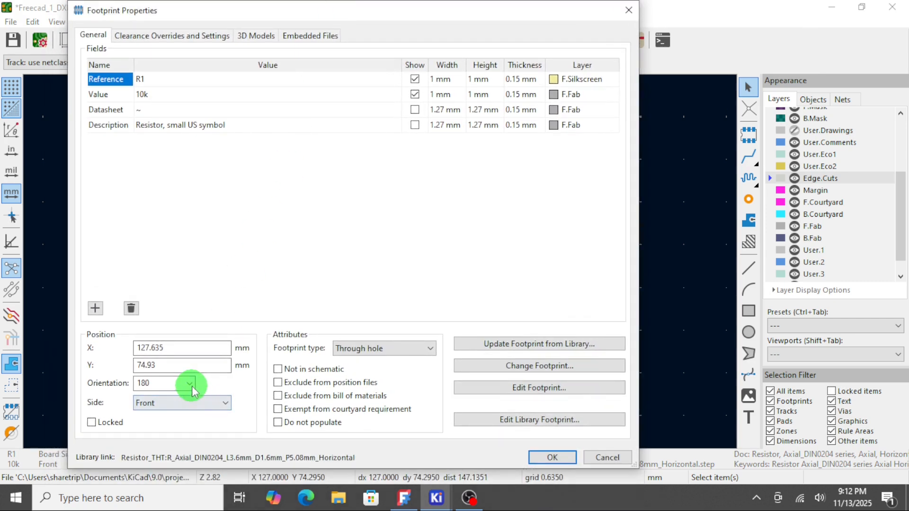
{"action": "left_click", "coordinate": [189, 384]}
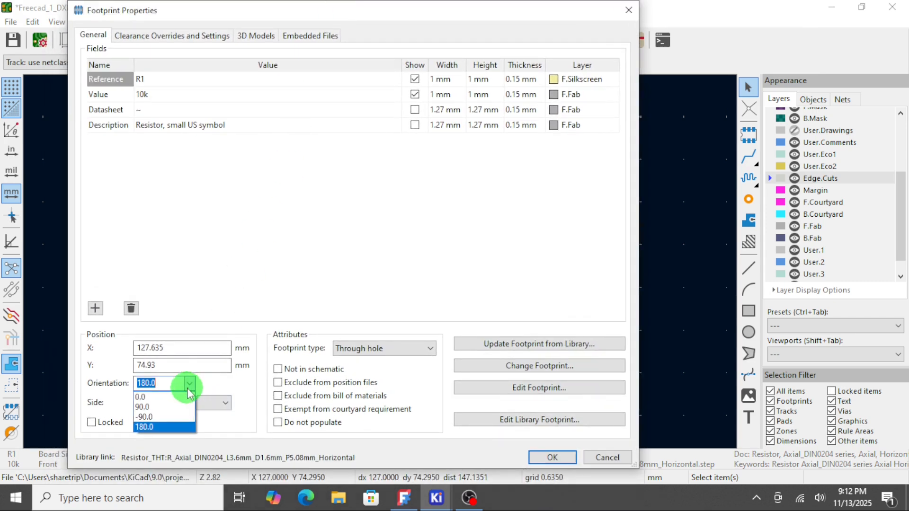
{"action": "left_click", "coordinate": [166, 386]}
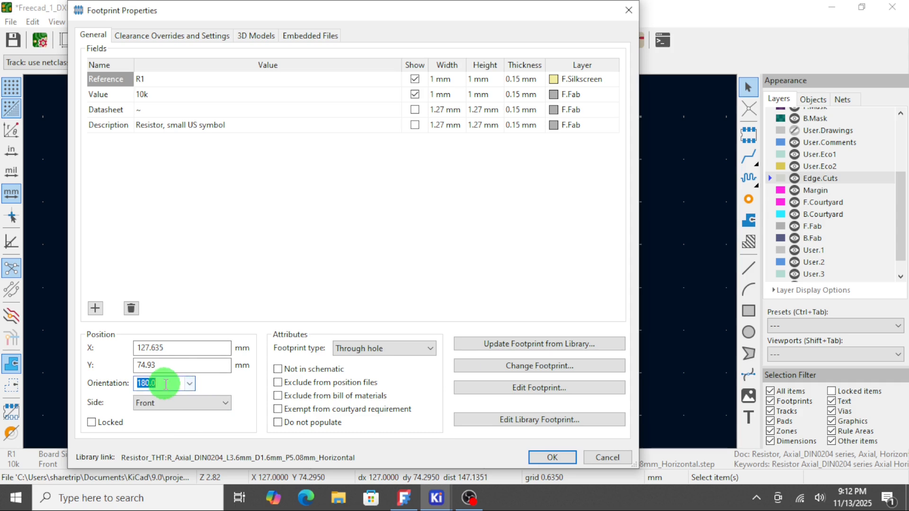
{"action": "type", "text": "35"}
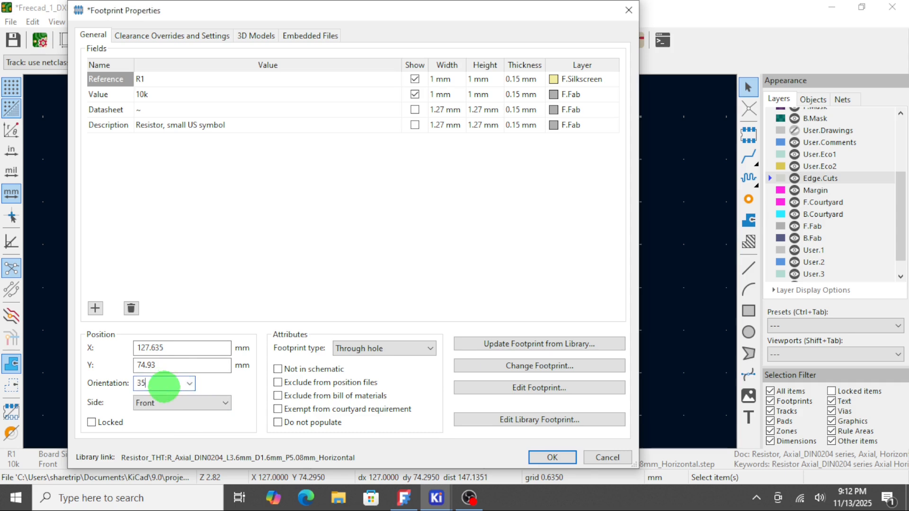
{"action": "key", "text": "Return"}
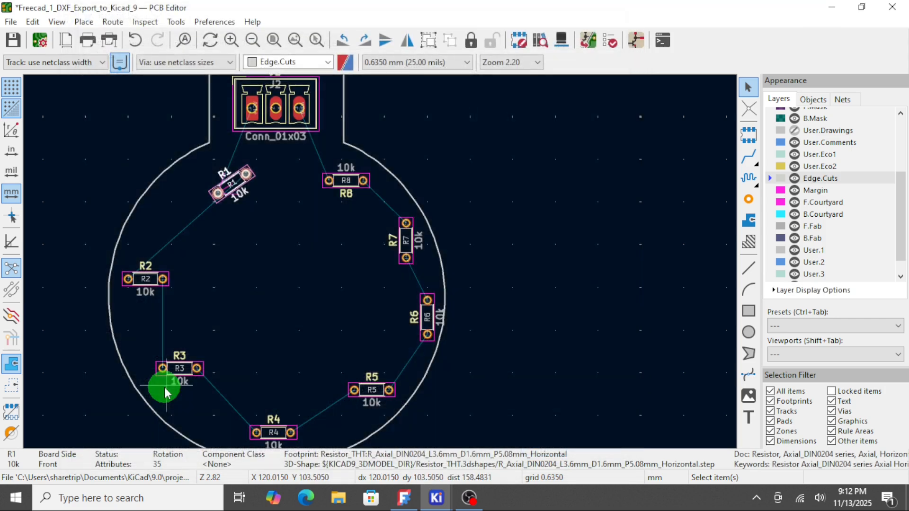
{"action": "left_click", "coordinate": [232, 186]}
{"action": "left_click_drag", "start_coordinate": [232, 185], "coordinate": [193, 204]}
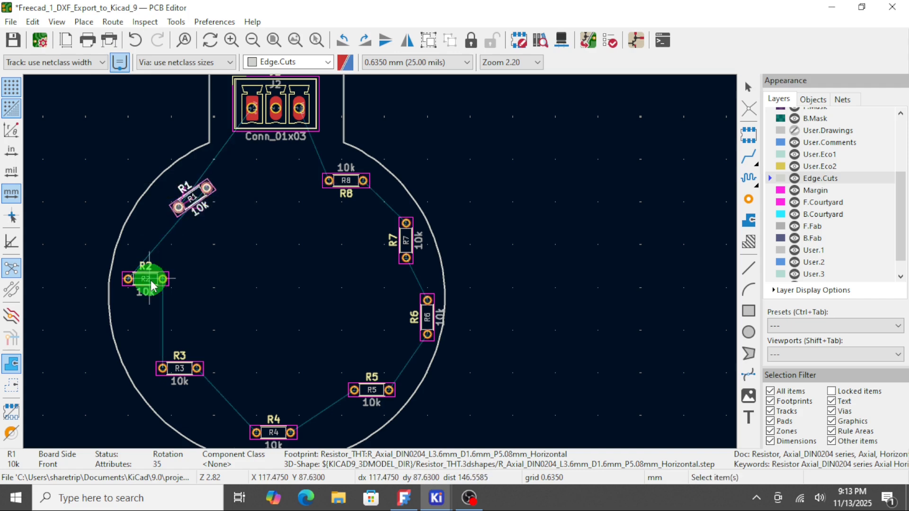
Step: Set the orientation of footprint R2 to 35 degrees
{"action": "left_click", "coordinate": [152, 282]}
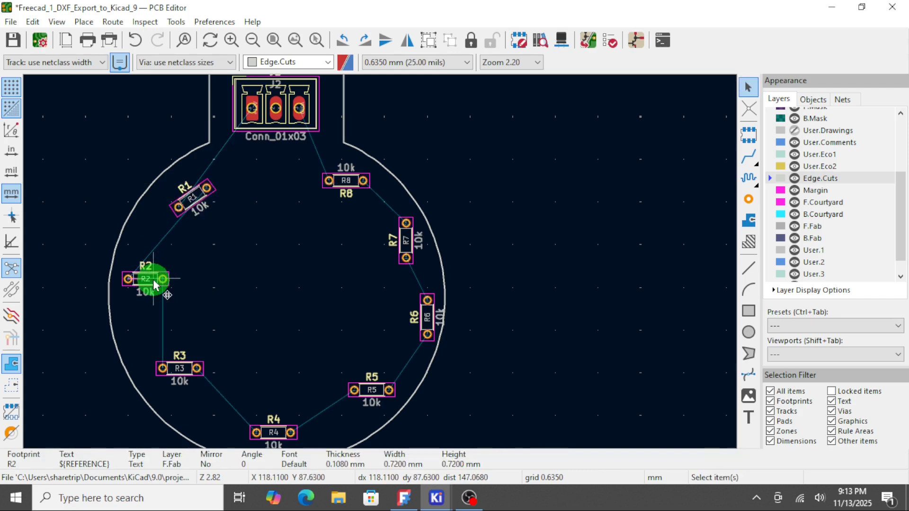
{"action": "left_click", "coordinate": [153, 284]}
{"action": "double_click", "coordinate": [154, 284]}
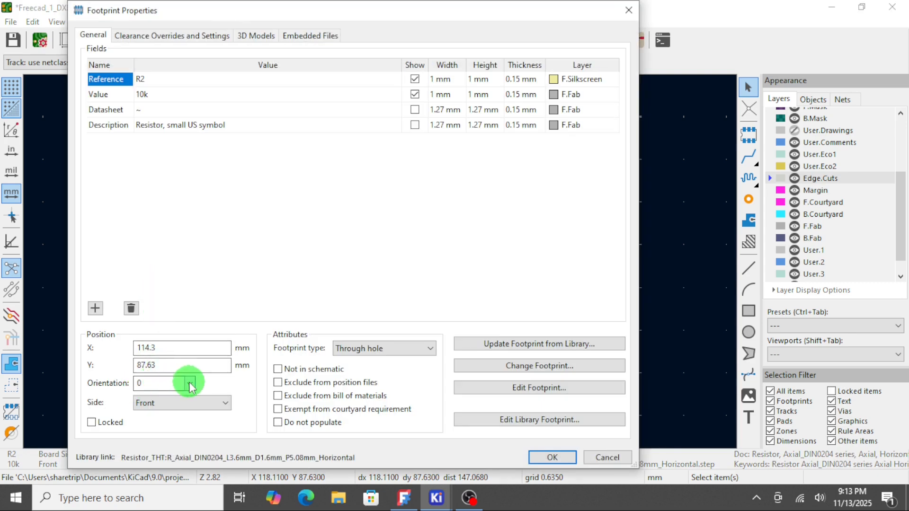
{"action": "left_click", "coordinate": [163, 384]}
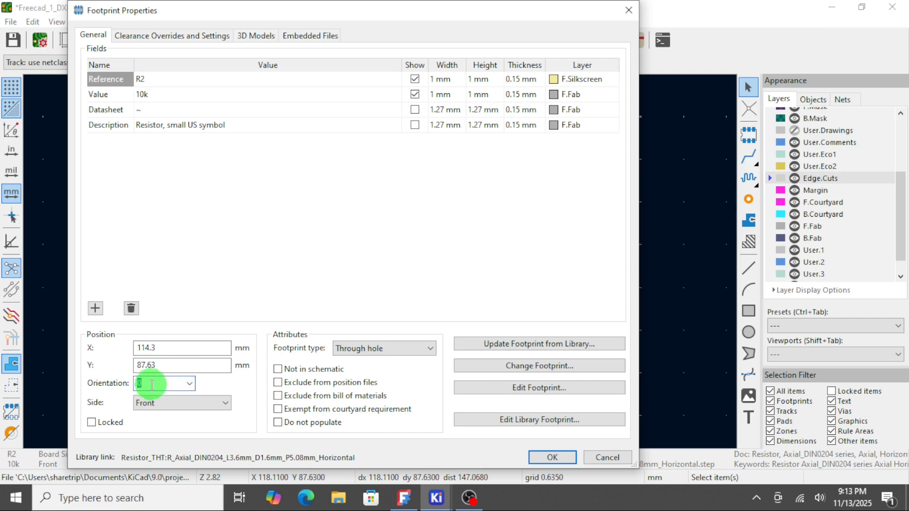
{"action": "type", "text": "3"}
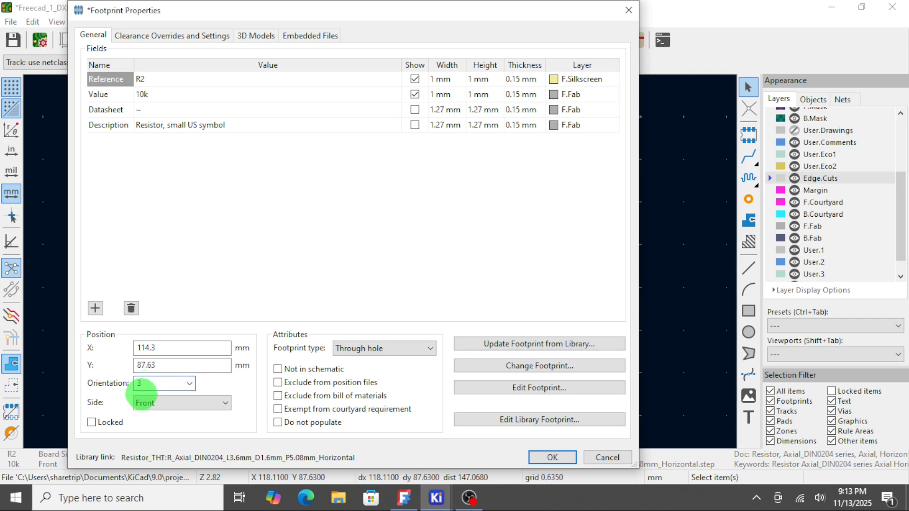
{"action": "type", "text": "5"}
{"action": "key", "text": "Return"}
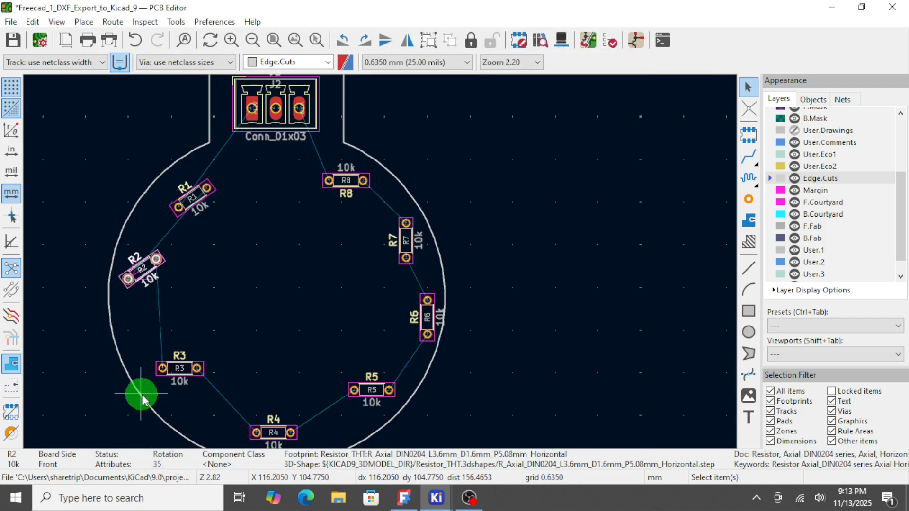
{"action": "left_click", "coordinate": [147, 274]}
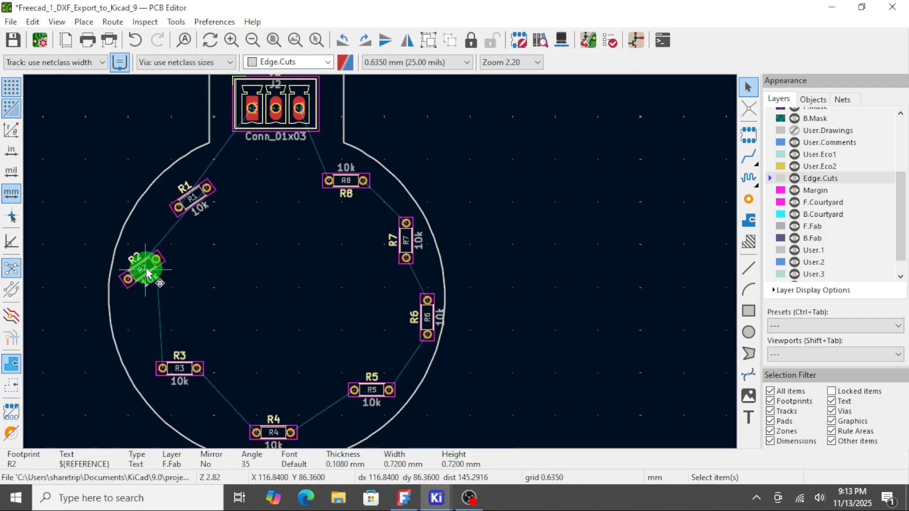
{"action": "double_click", "coordinate": [147, 274]}
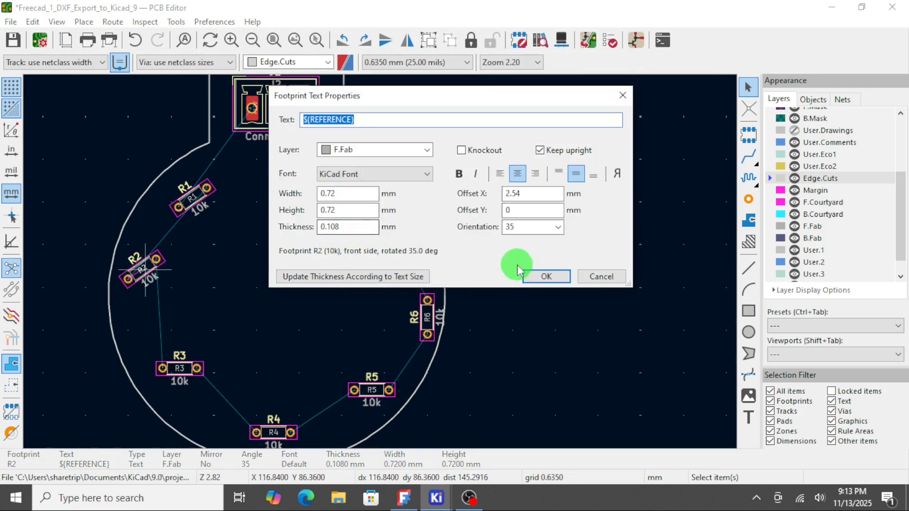
{"action": "left_click", "coordinate": [603, 277]}
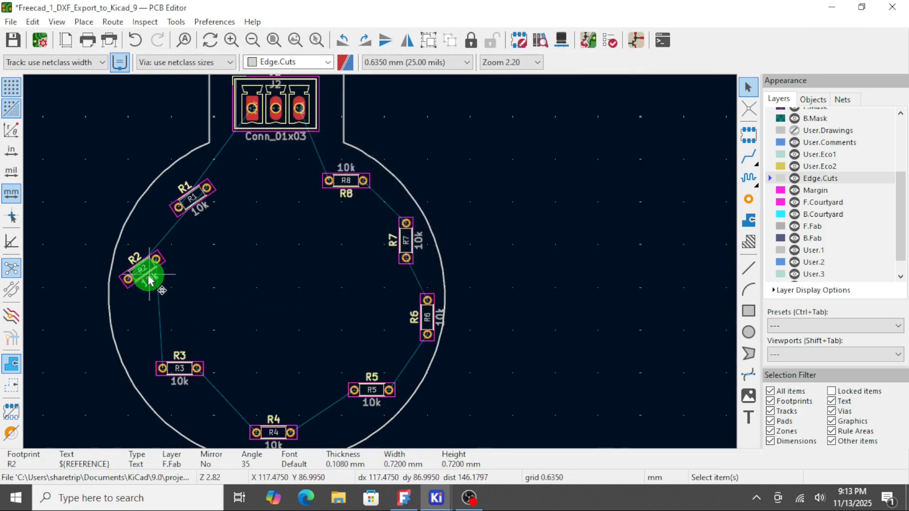
{"action": "left_click", "coordinate": [154, 260]}
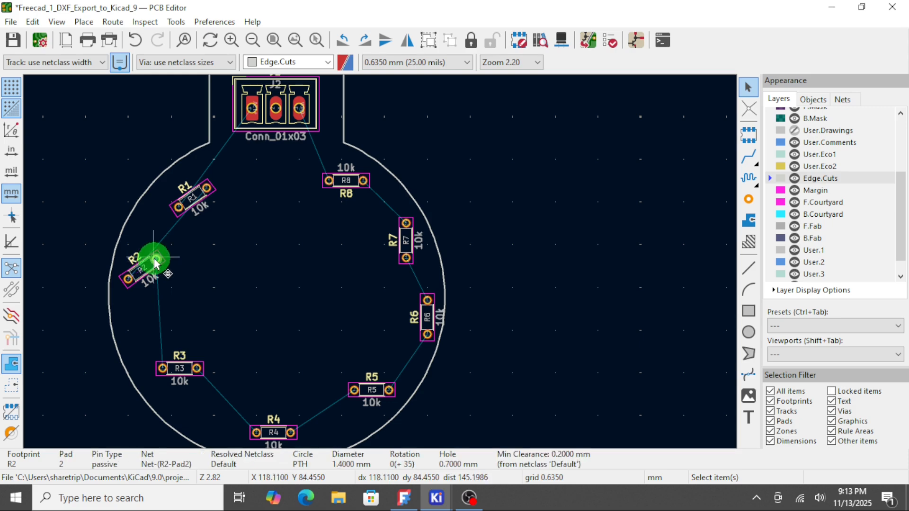
{"action": "double_click", "coordinate": [155, 260]}
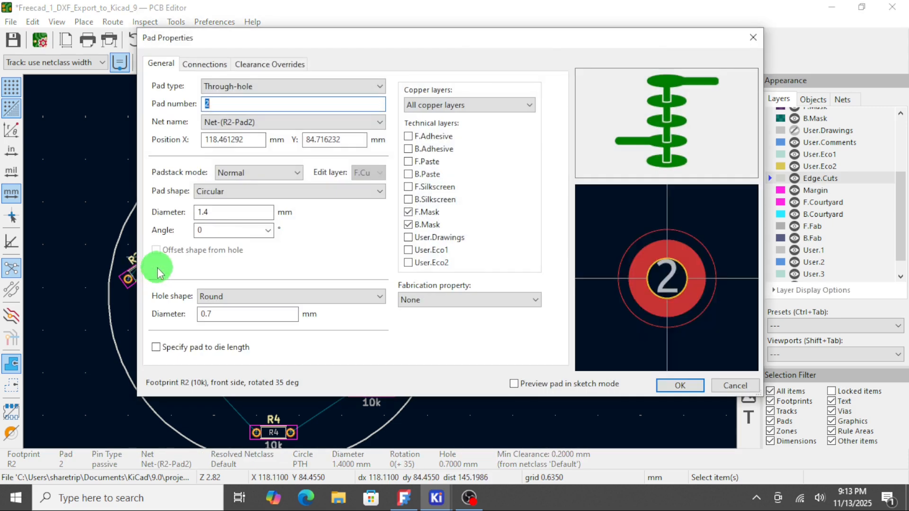
{"action": "left_click", "coordinate": [735, 384]}
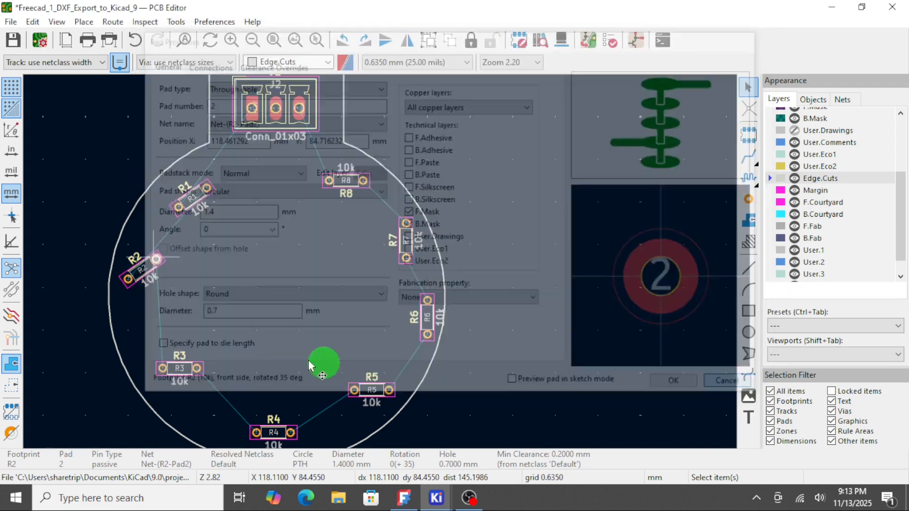
{"action": "left_click_drag", "start_coordinate": [103, 253], "coordinate": [194, 304]}
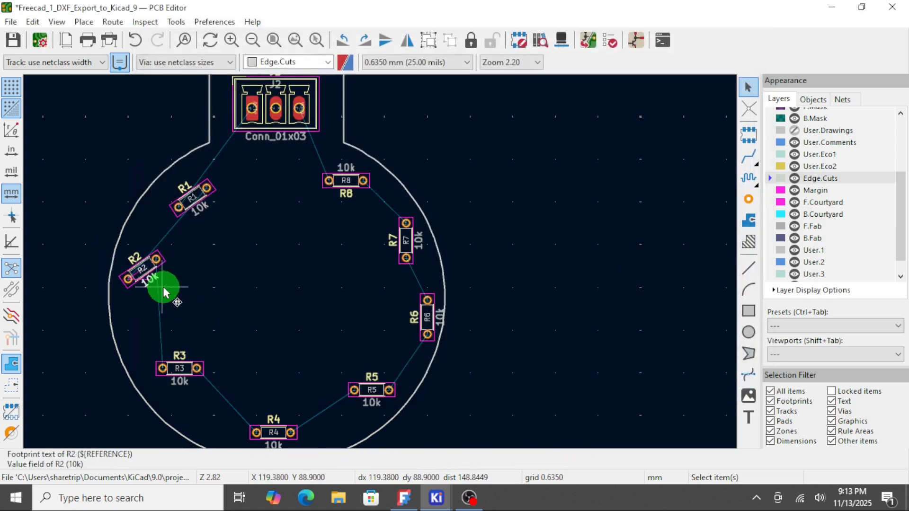
{"action": "double_click", "coordinate": [148, 274]}
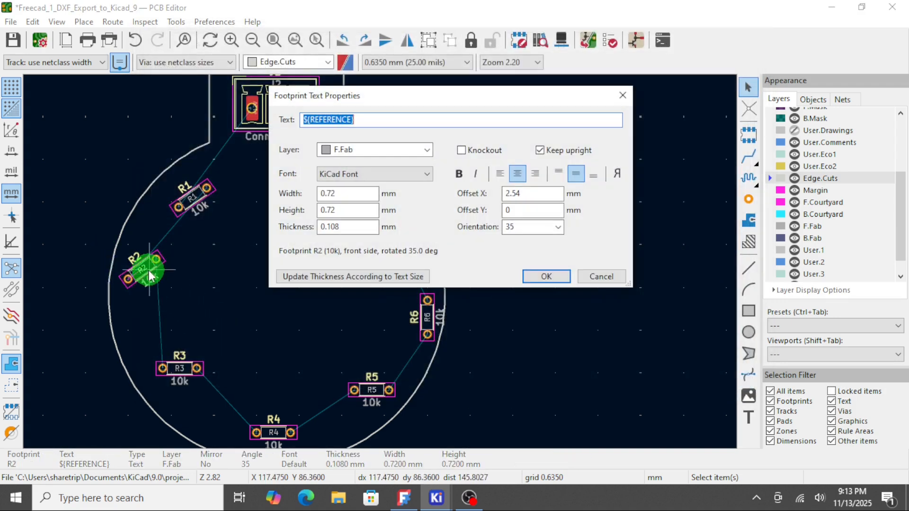
{"action": "left_click", "coordinate": [611, 281]}
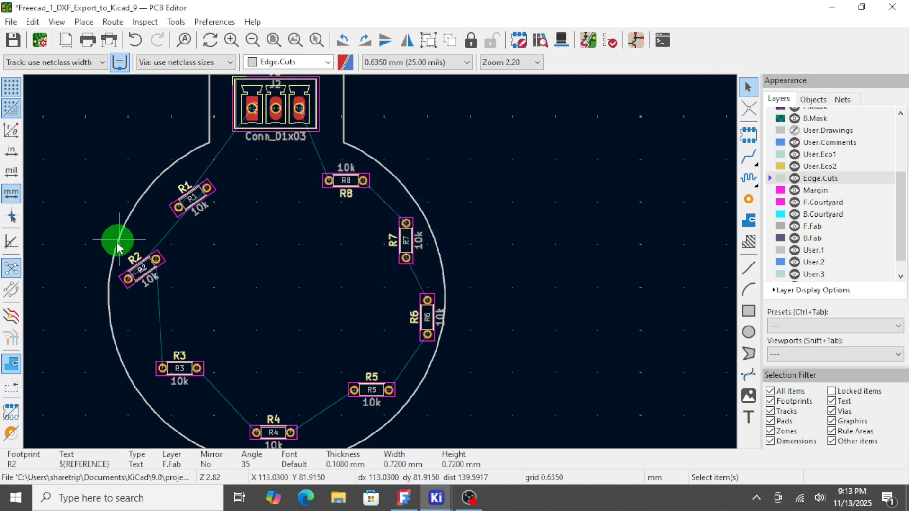
{"action": "right_click", "coordinate": [149, 269]}
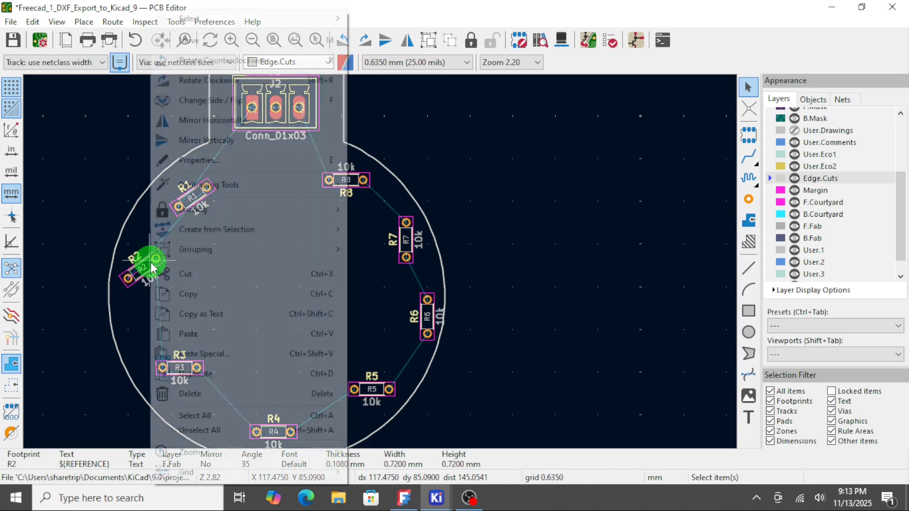
Step: Set the orientation of footprint R2 to 60 degrees
{"action": "left_click", "coordinate": [135, 273]}
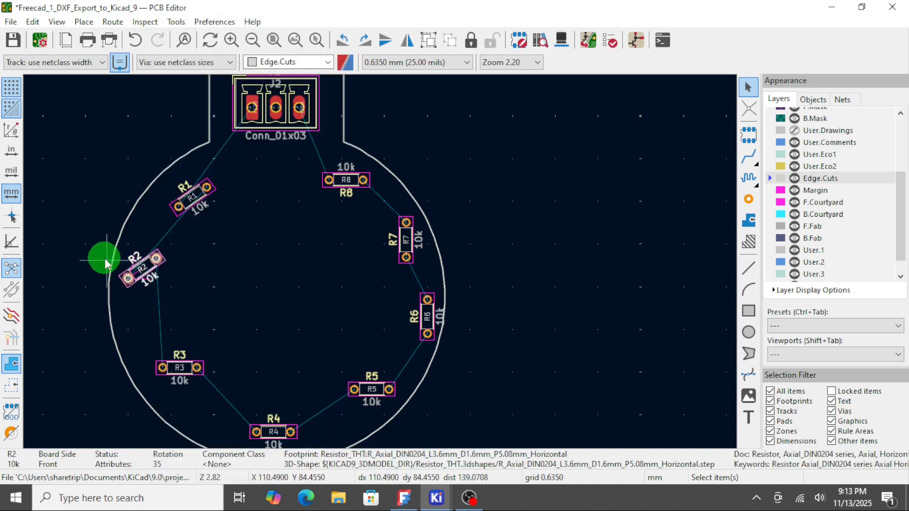
{"action": "left_click_drag", "start_coordinate": [91, 234], "coordinate": [184, 294]}
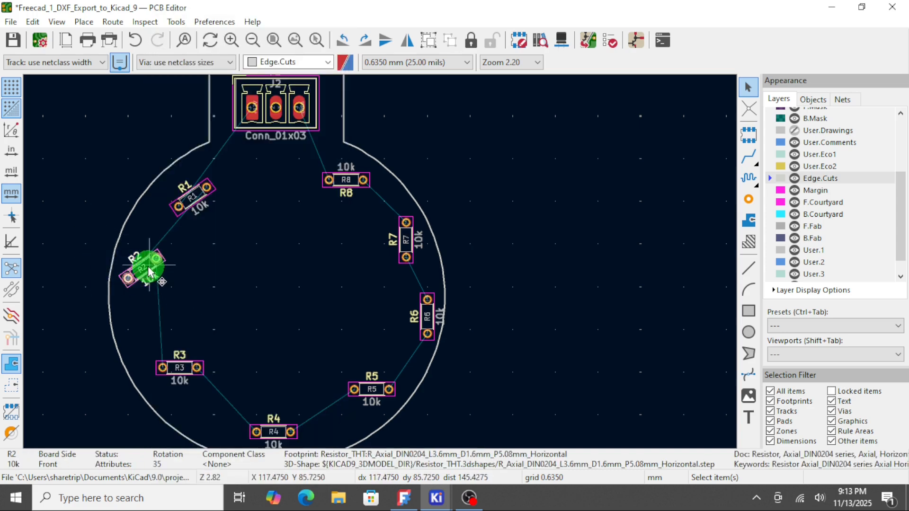
{"action": "right_click", "coordinate": [147, 264]}
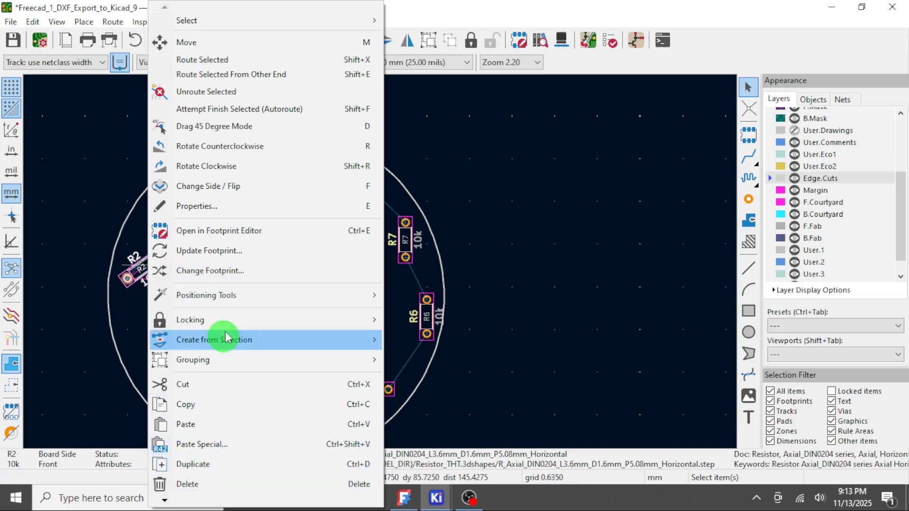
{"action": "left_click", "coordinate": [210, 213]}
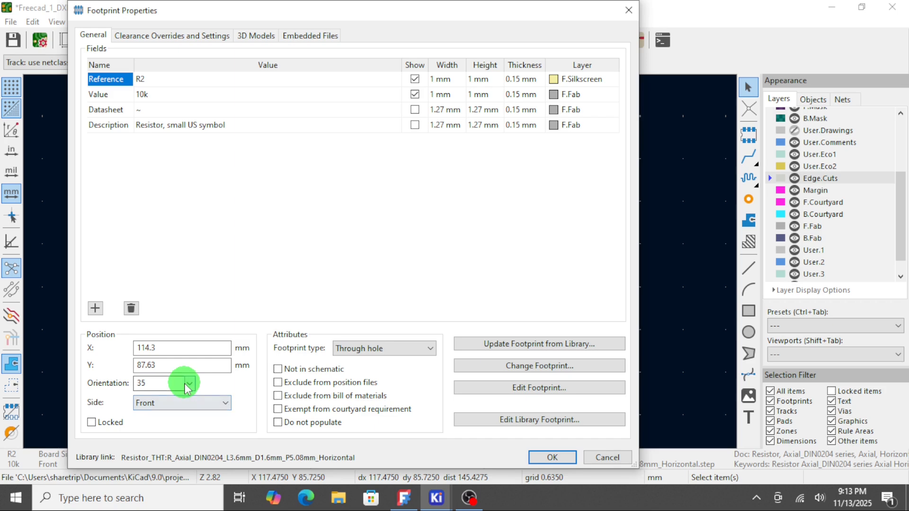
{"action": "left_click", "coordinate": [154, 384]}
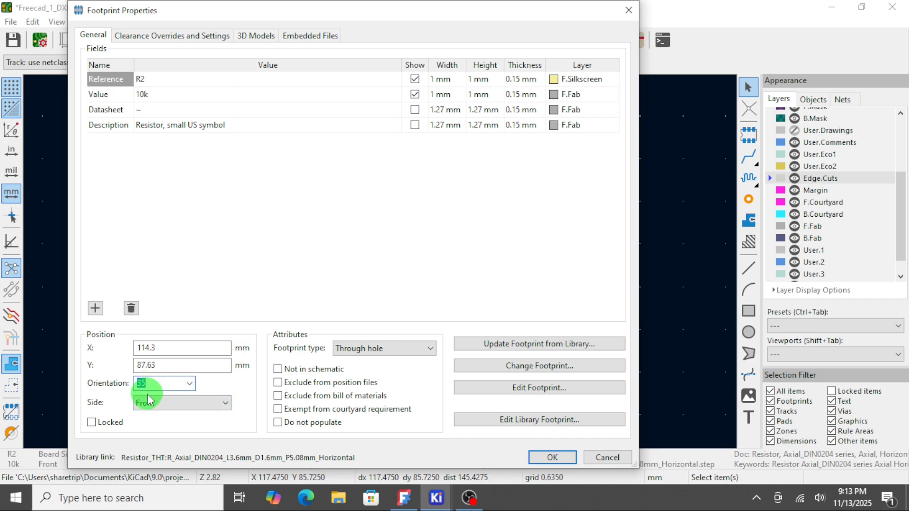
{"action": "type", "text": "60"}
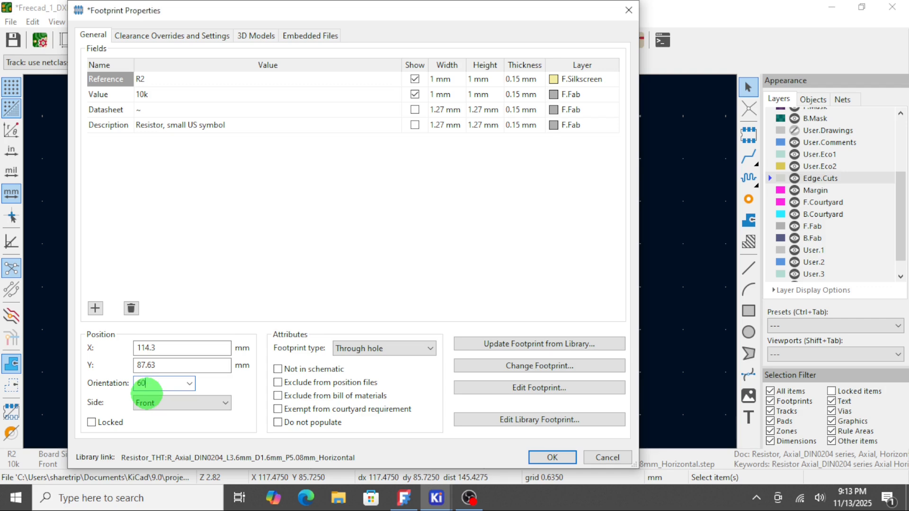
{"action": "key", "text": "Return"}
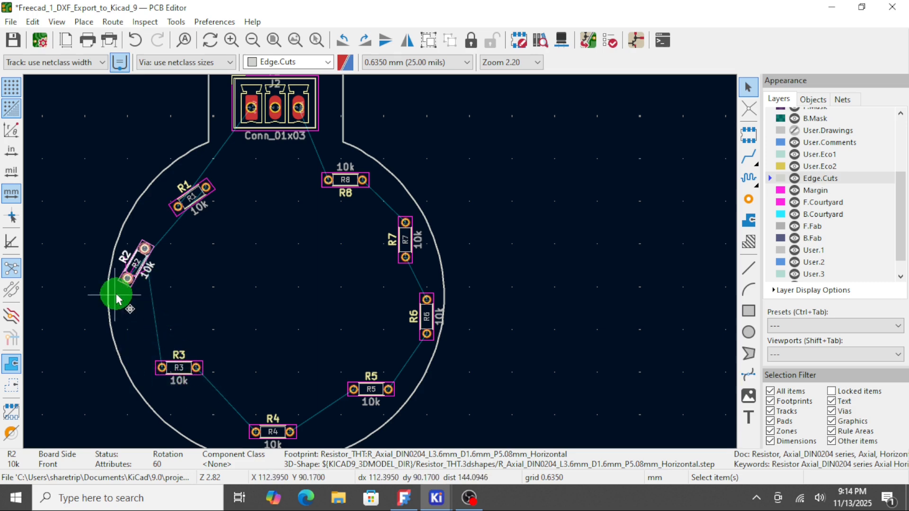
{"action": "left_click", "coordinate": [188, 370]}
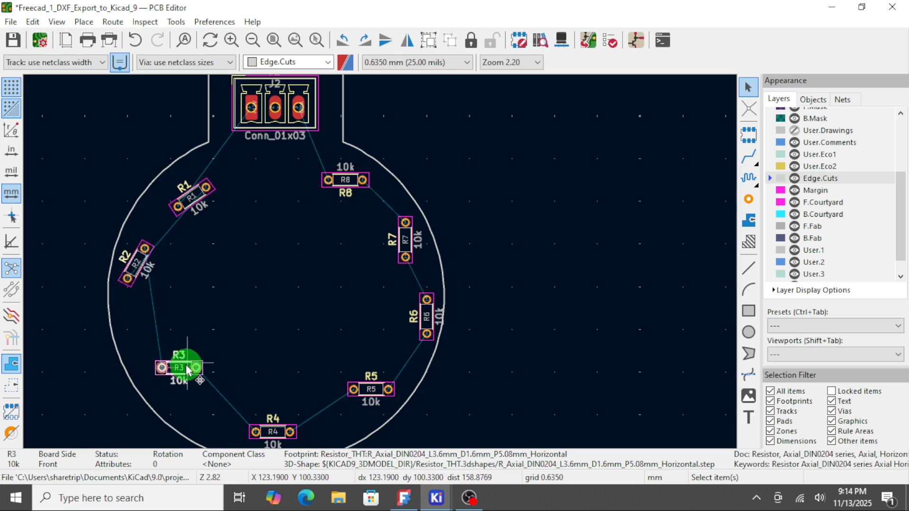
{"action": "double_click", "coordinate": [188, 371]}
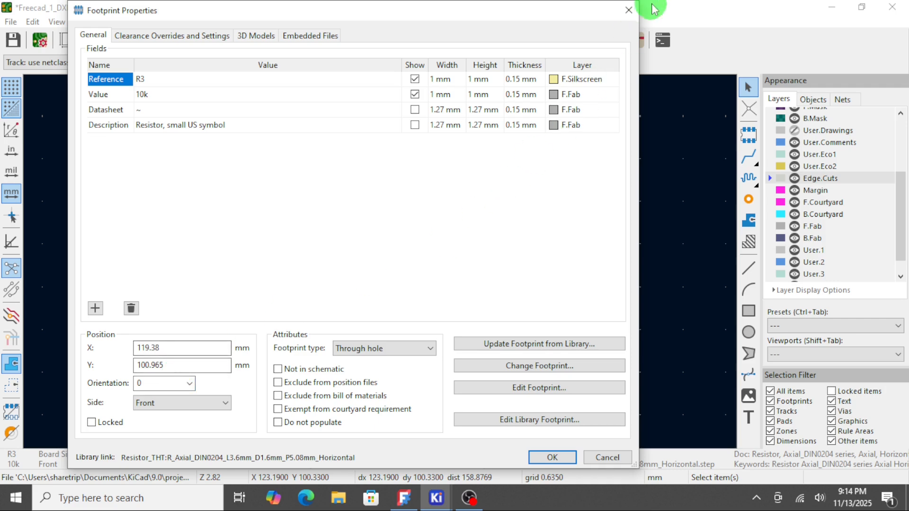
{"action": "left_click", "coordinate": [629, 10]}
{"action": "left_click", "coordinate": [259, 248]}
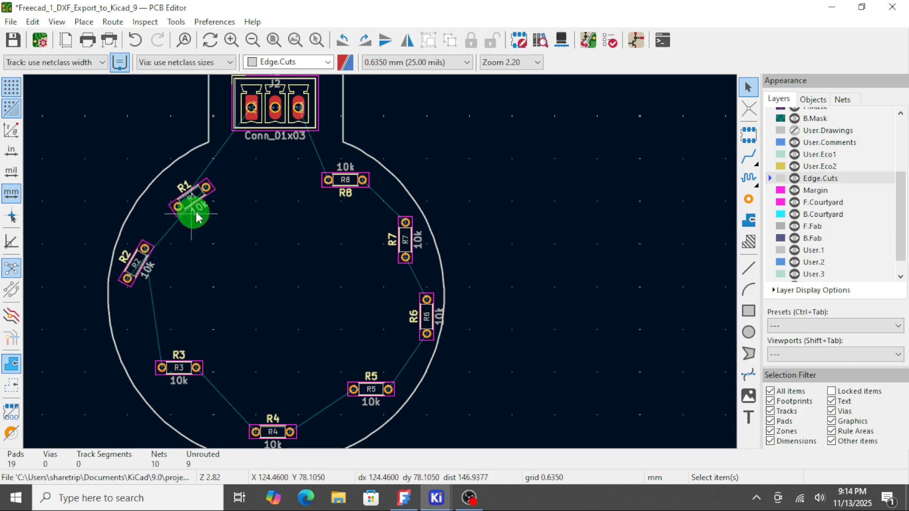
Step: Rotate footprint R1 by 180 degrees and place it slightly closer to the upper-left curve of the board outline
{"action": "left_click", "coordinate": [209, 194]}
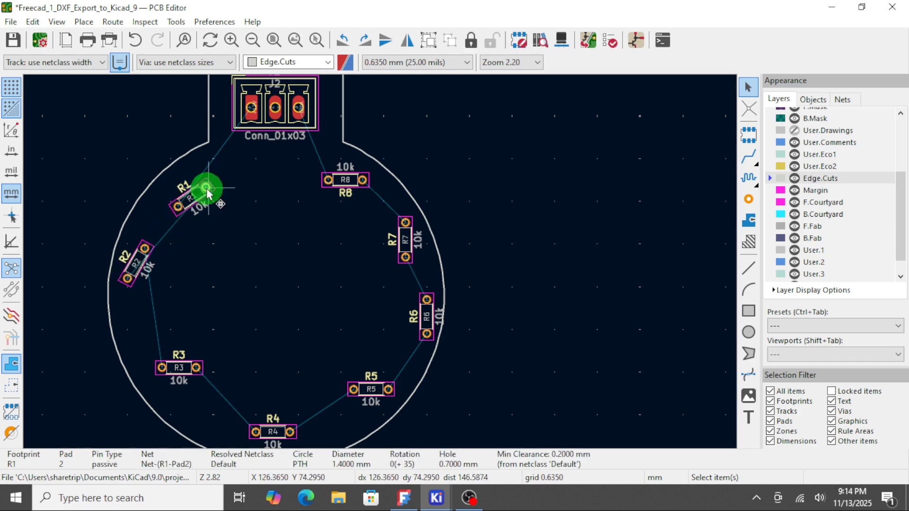
{"action": "key", "text": "m"}
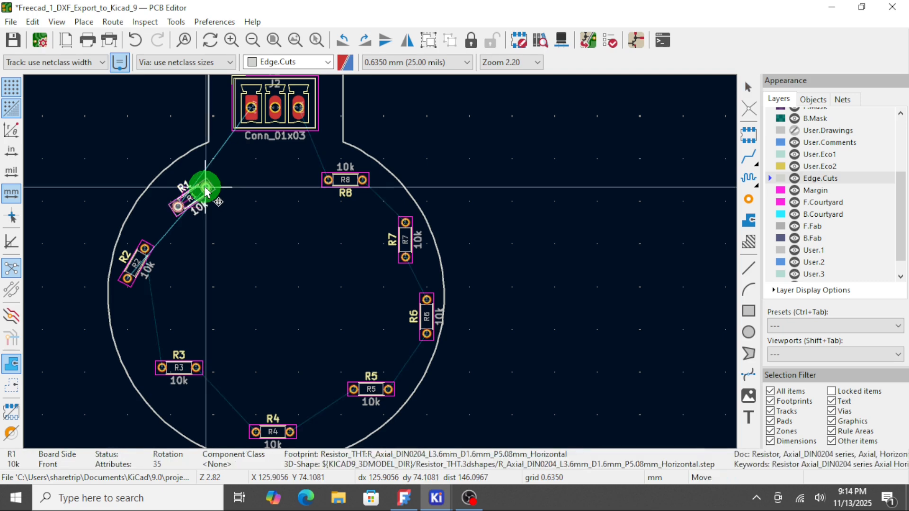
{"action": "key", "text": "r"}
{"action": "key", "text": "r"}
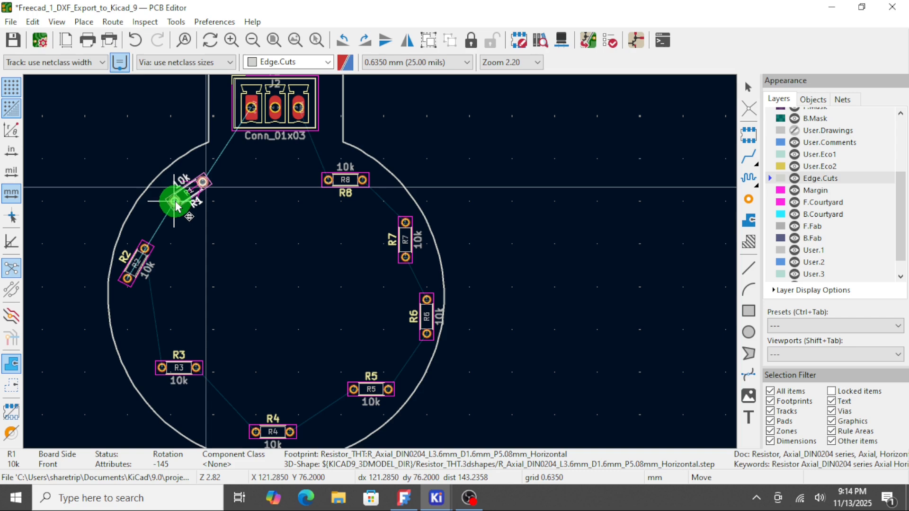
{"action": "left_click", "coordinate": [179, 199]}
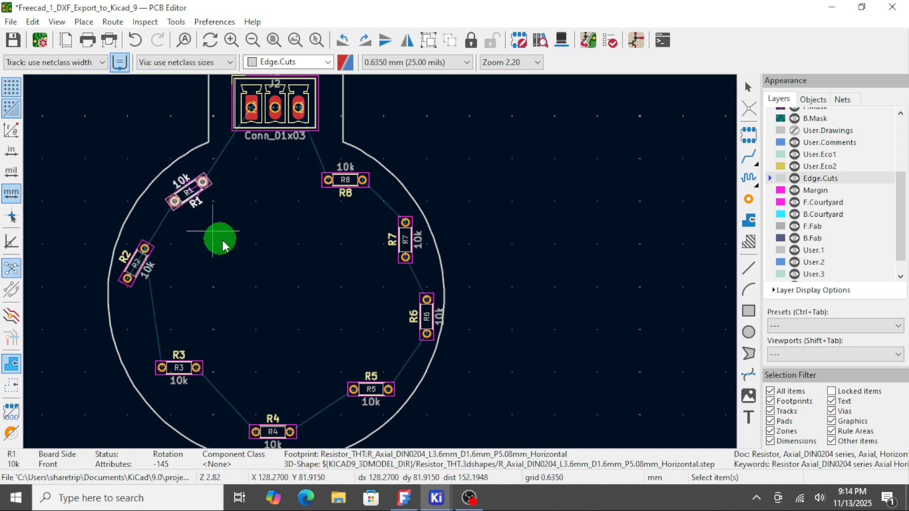
{"action": "left_click", "coordinate": [197, 195]}
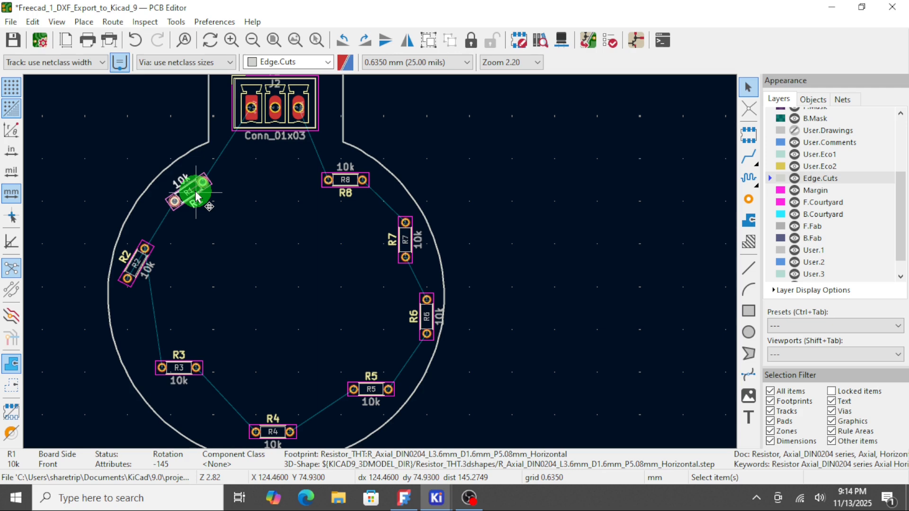
{"action": "double_click", "coordinate": [195, 192]}
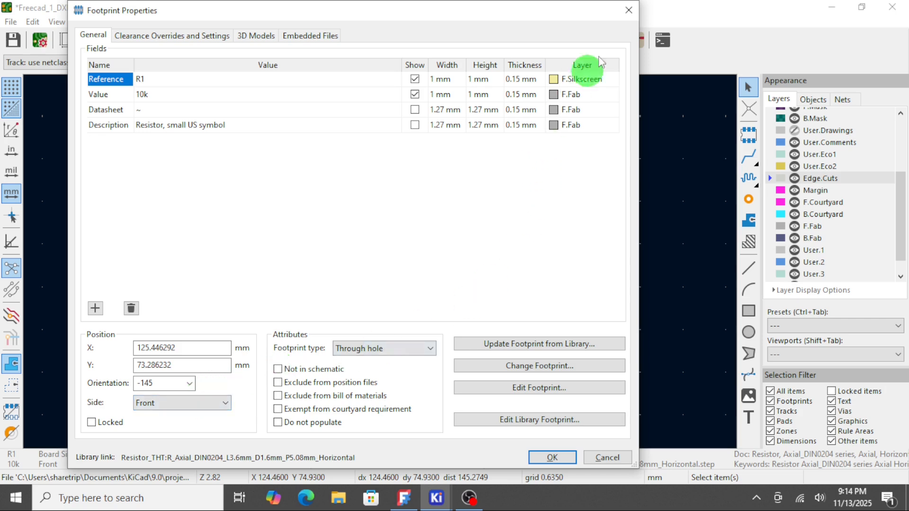
{"action": "left_click", "coordinate": [625, 11]}
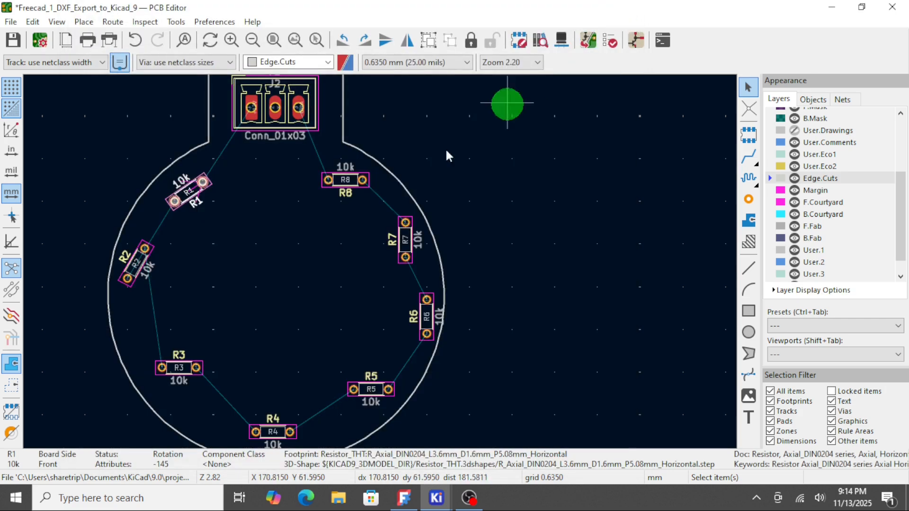
Step: Set the orientation of footprint R8 to -45 degrees
{"action": "left_click", "coordinate": [350, 187]}
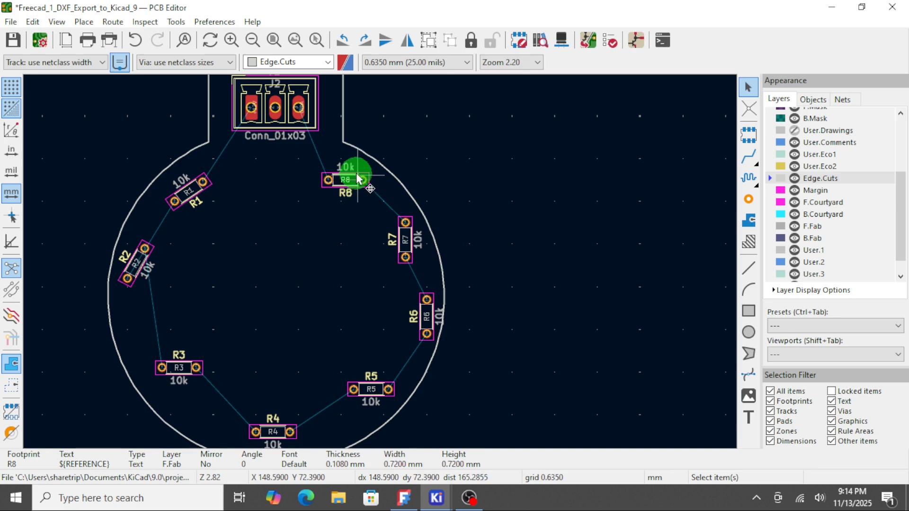
{"action": "left_click", "coordinate": [356, 181]}
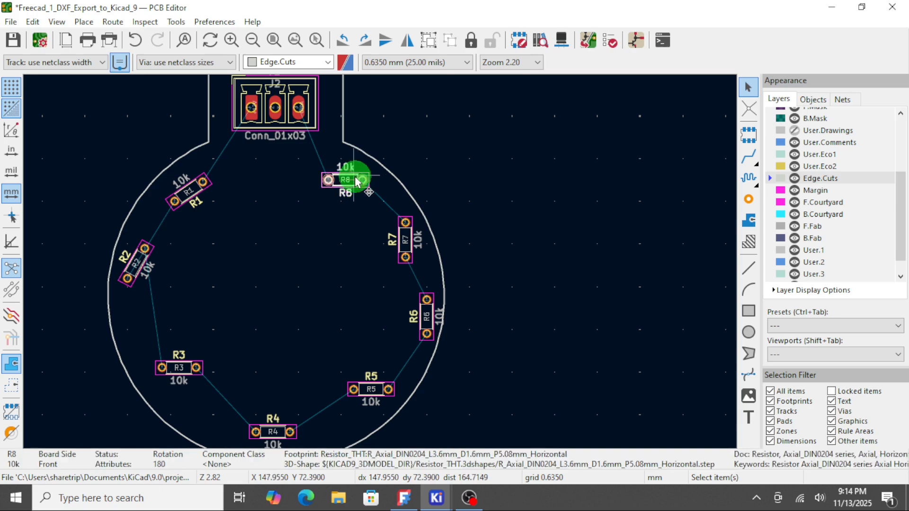
{"action": "double_click", "coordinate": [356, 181]}
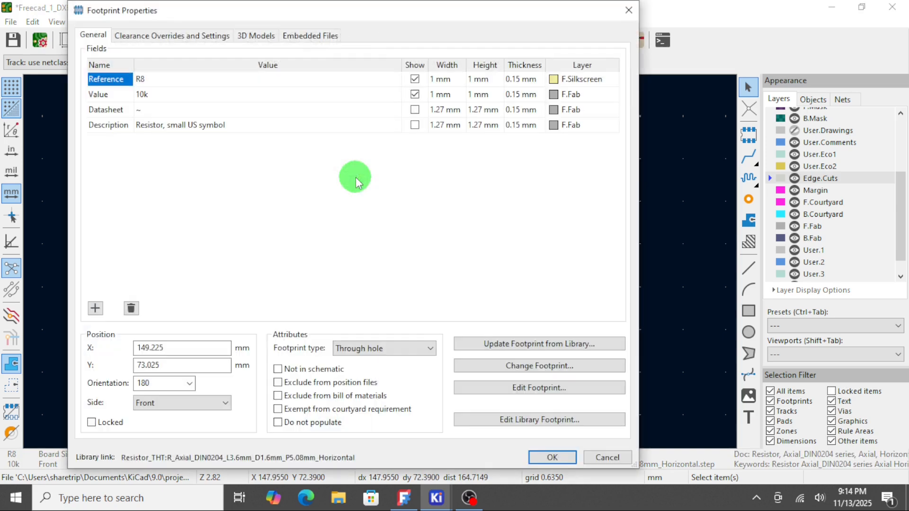
{"action": "double_click", "coordinate": [185, 387]}
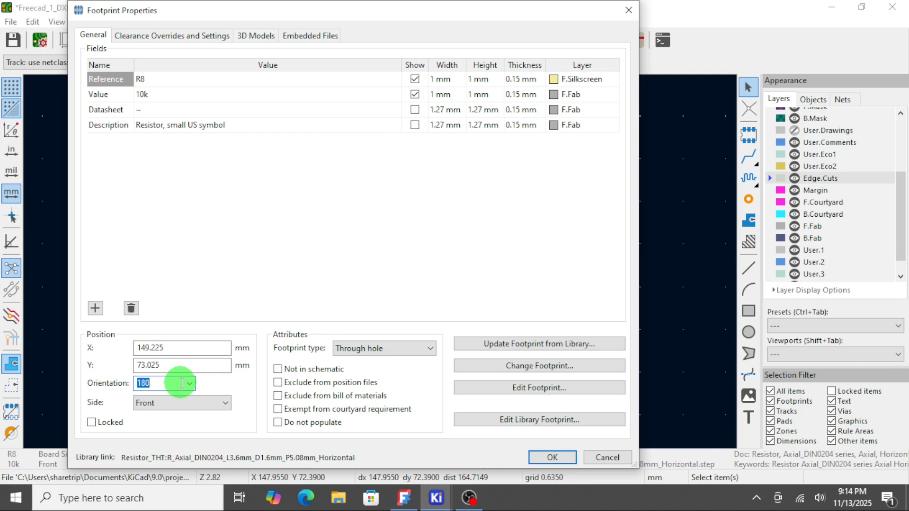
{"action": "type", "text": "-45"}
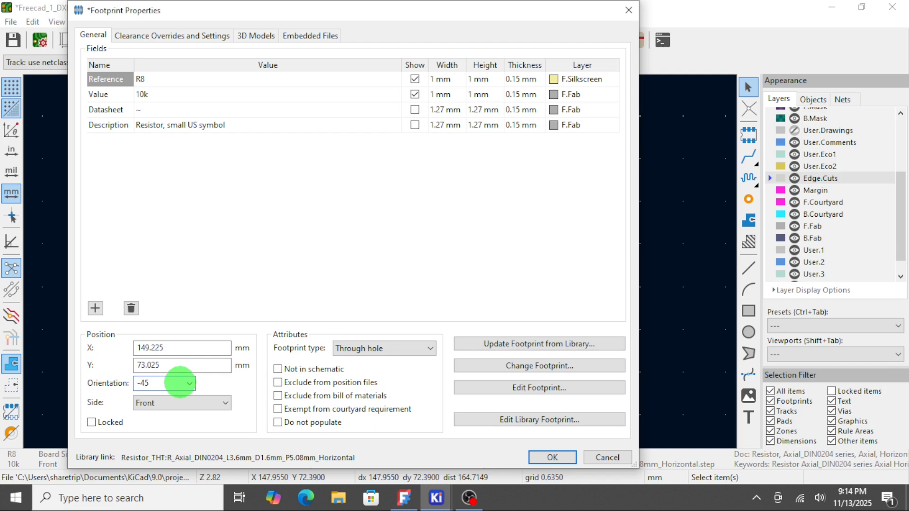
{"action": "key", "text": "Return"}
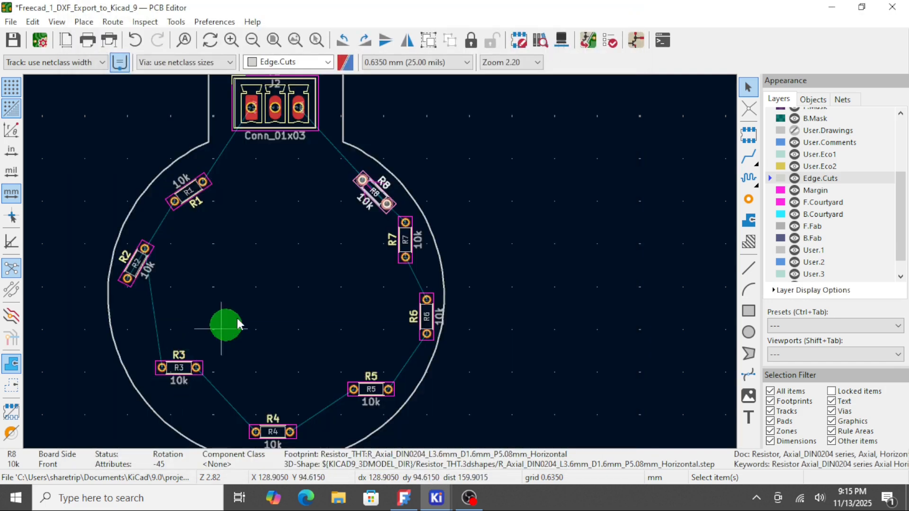
Step: Set the orientation of footprint R8 to -30 degrees
{"action": "double_click", "coordinate": [377, 195]}
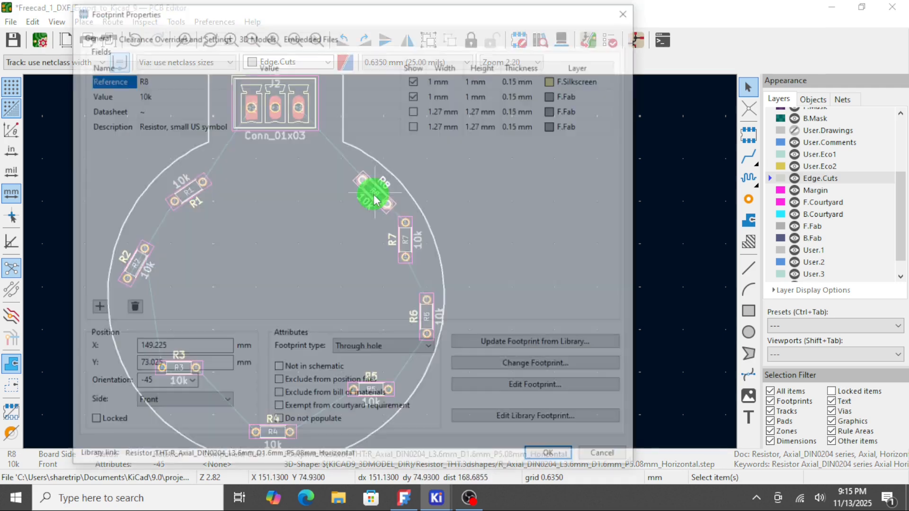
{"action": "double_click", "coordinate": [160, 385]}
{"action": "type", "text": "-30"}
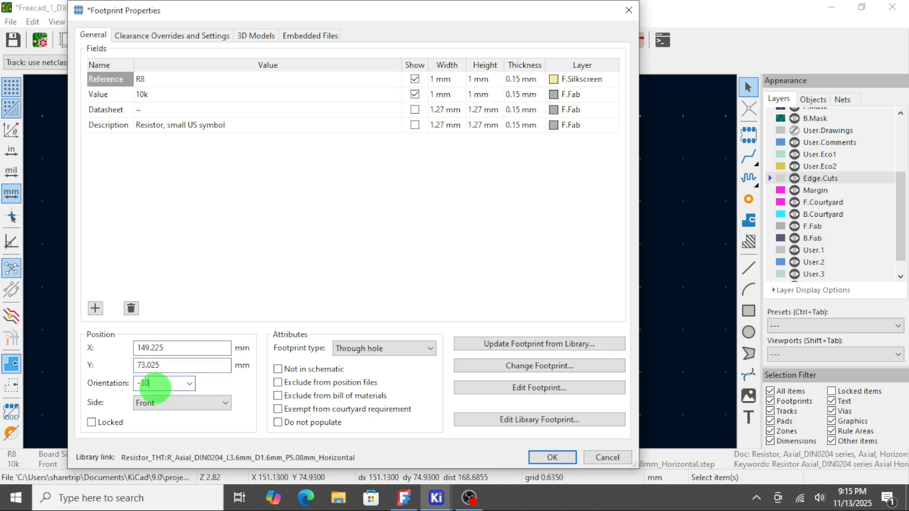
{"action": "key", "text": "Return"}
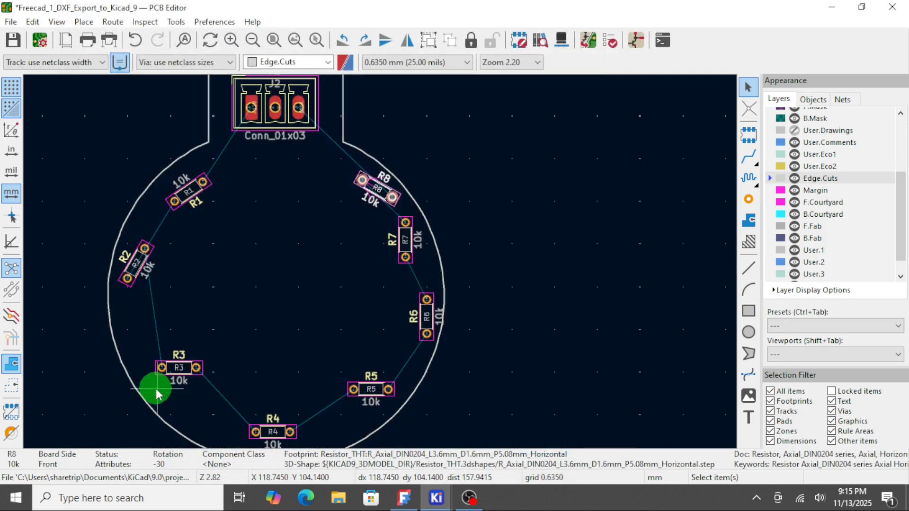
Step: Set the orientation of footprint R7 to -60 degrees and move it up between R8 and R6 along the board edge
{"action": "left_click", "coordinate": [407, 242]}
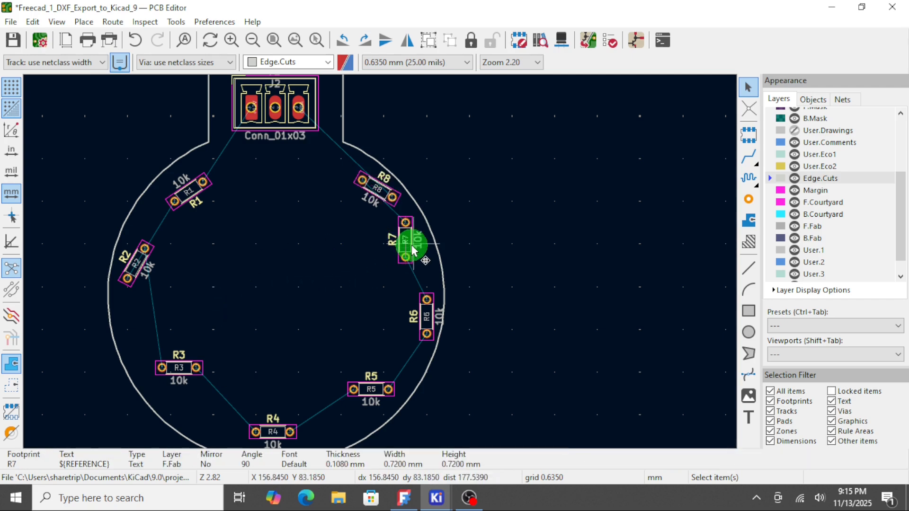
{"action": "left_click", "coordinate": [406, 256]}
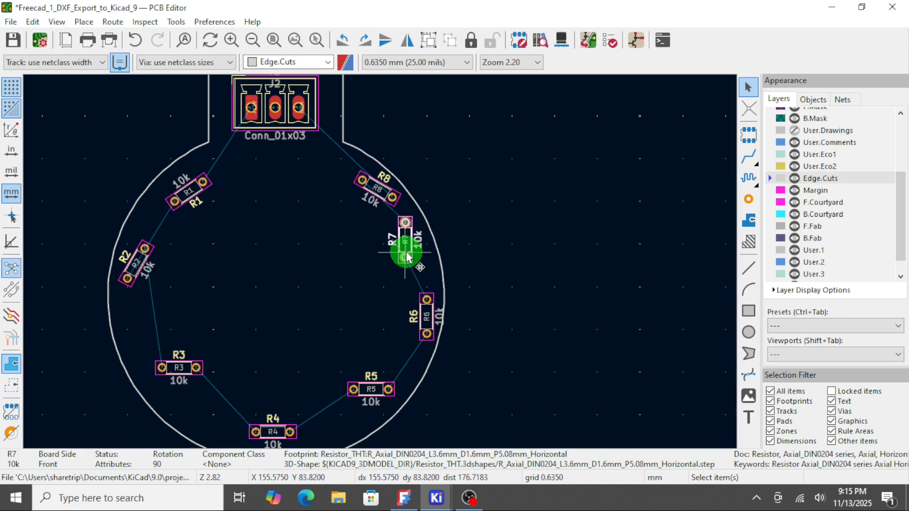
{"action": "double_click", "coordinate": [405, 258]}
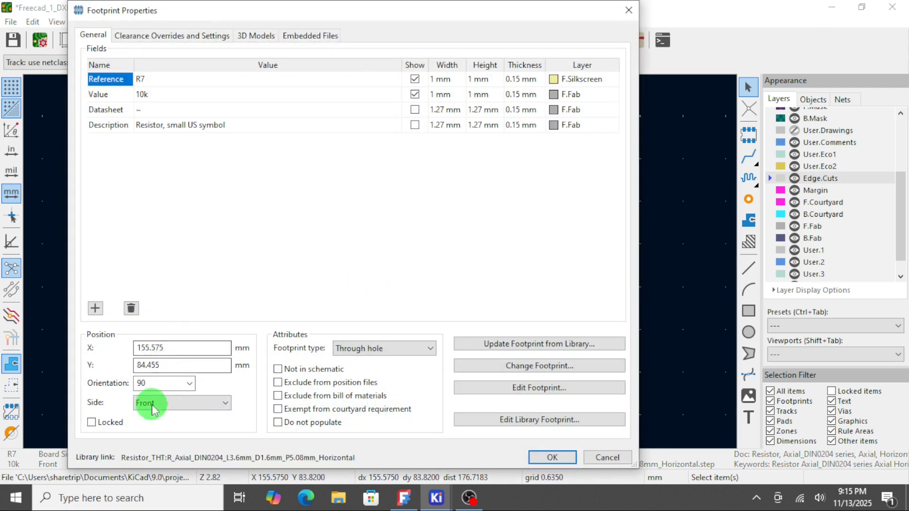
{"action": "left_click", "coordinate": [169, 383]}
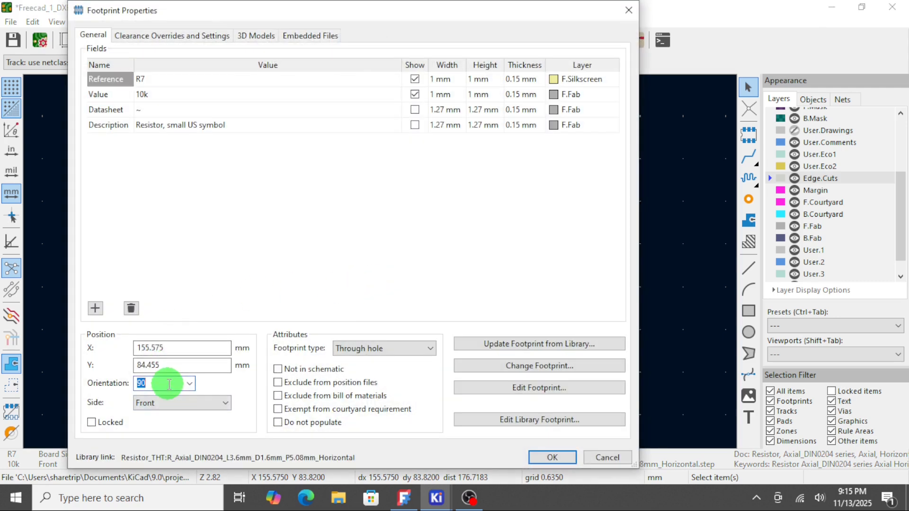
{"action": "type", "text": "-6"}
{"action": "key", "text": "Return"}
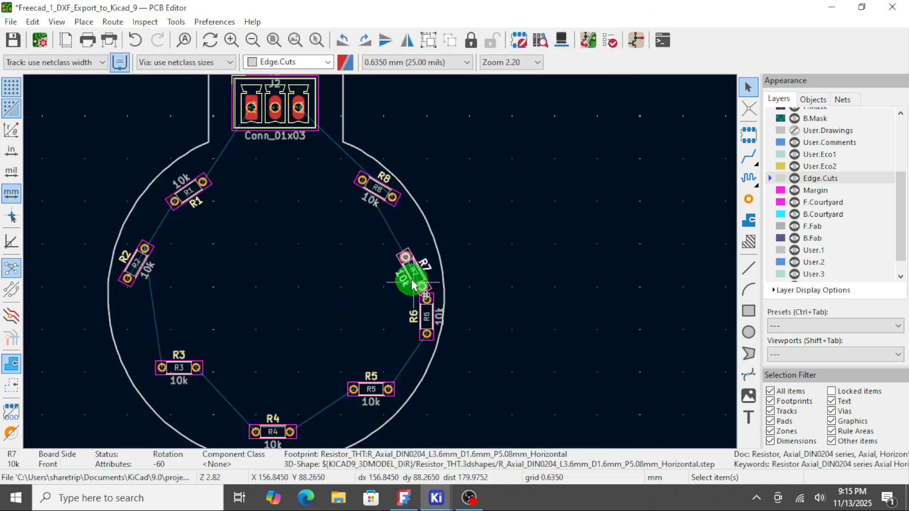
{"action": "left_click_drag", "start_coordinate": [413, 283], "coordinate": [415, 251]}
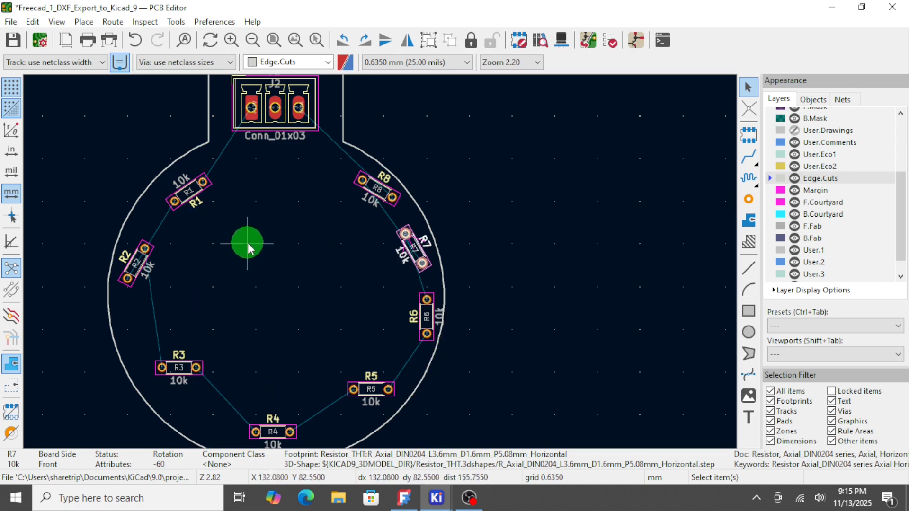
Step: Save the board and open it in the 3D Viewer, showing the whole board with its resistors and connector
{"action": "left_click", "coordinate": [14, 44]}
{"action": "left_click", "coordinate": [57, 22]}
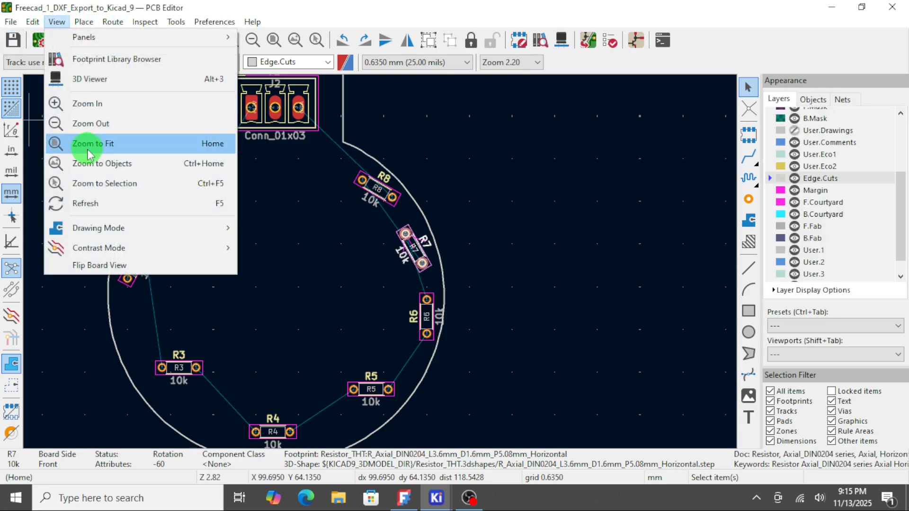
{"action": "left_click", "coordinate": [91, 89]}
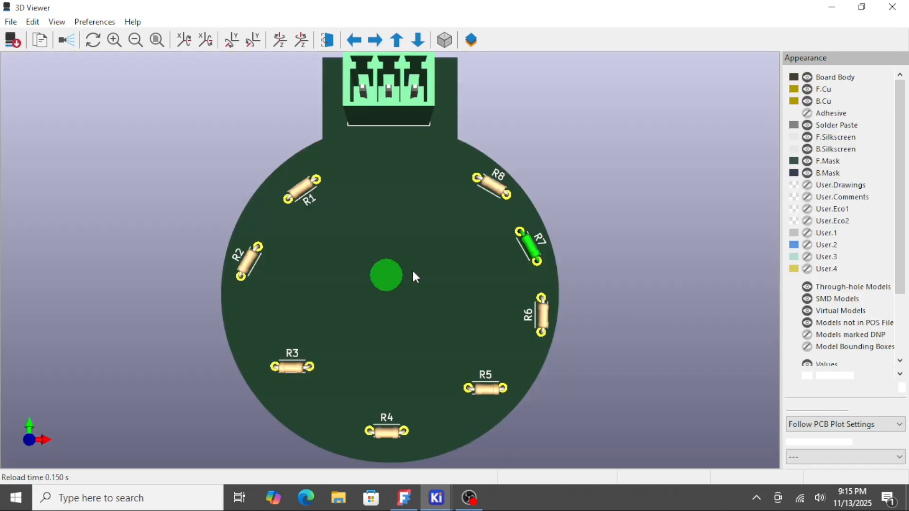
{"action": "scroll", "coordinate": [343, 186], "scroll_direction": "down", "scroll_amount": 1}
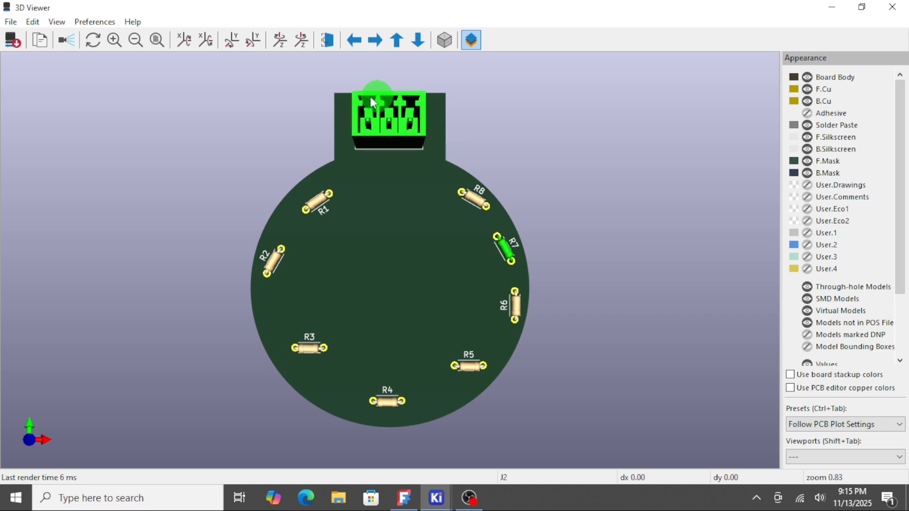
Step: Examine the corners of the rectangular connector tab on the board in 3D
{"action": "scroll", "coordinate": [334, 104], "scroll_direction": "up", "scroll_amount": 1}
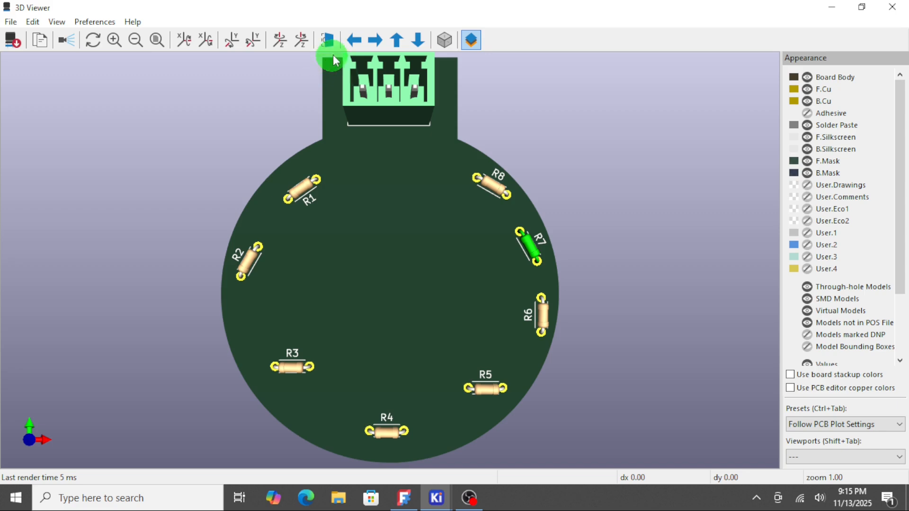
{"action": "scroll", "coordinate": [457, 73], "scroll_direction": "down", "scroll_amount": 1}
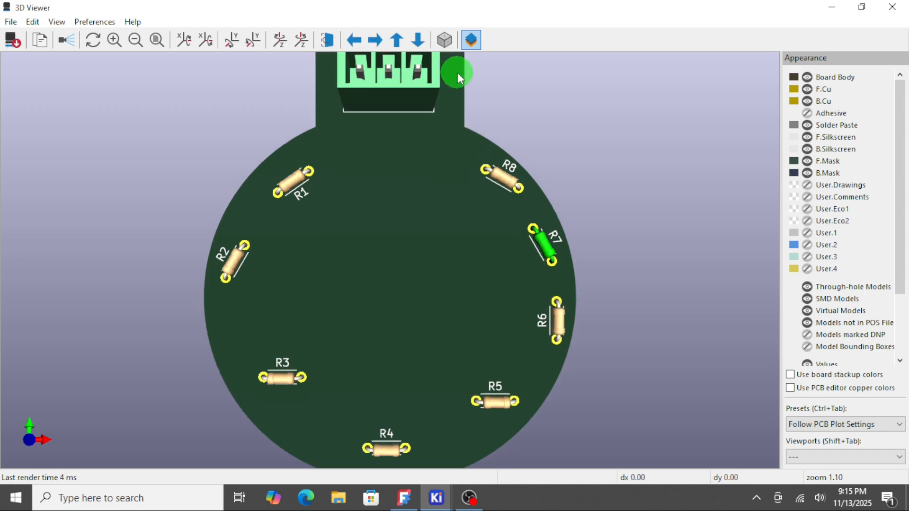
{"action": "scroll", "coordinate": [444, 82], "scroll_direction": "up", "scroll_amount": 1}
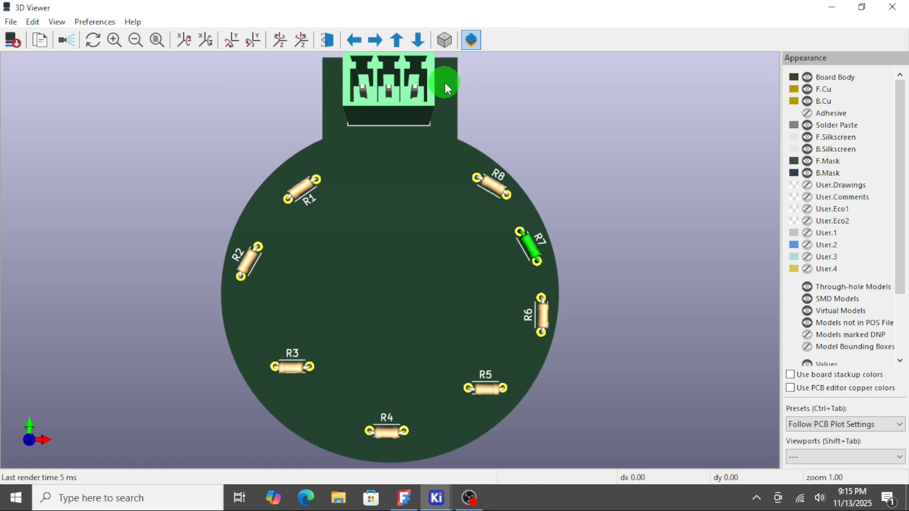
{"action": "scroll", "coordinate": [444, 82], "scroll_direction": "down", "scroll_amount": 1}
{"action": "scroll", "coordinate": [451, 80], "scroll_direction": "up", "scroll_amount": 1}
{"action": "scroll", "coordinate": [451, 79], "scroll_direction": "down", "scroll_amount": 1}
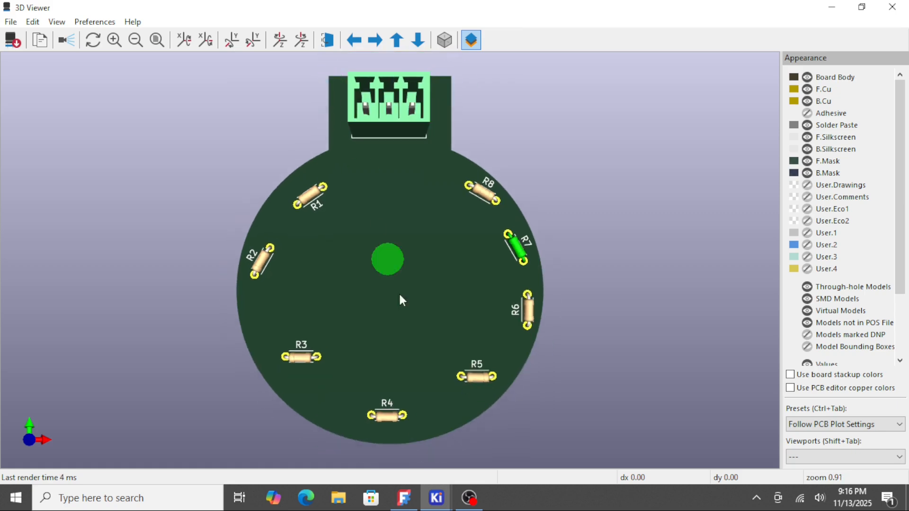
Step: Switch to FreeCAD and open the Pad's sketch in Motor_Shape for editing, with the rectangular tab in close view
{"action": "left_click", "coordinate": [404, 498]}
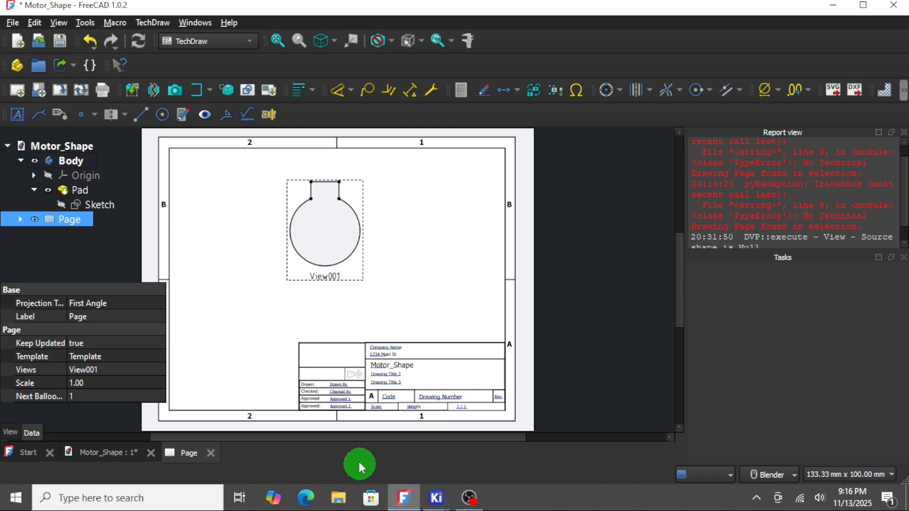
{"action": "left_click", "coordinate": [99, 204], "text": "ctrl"}
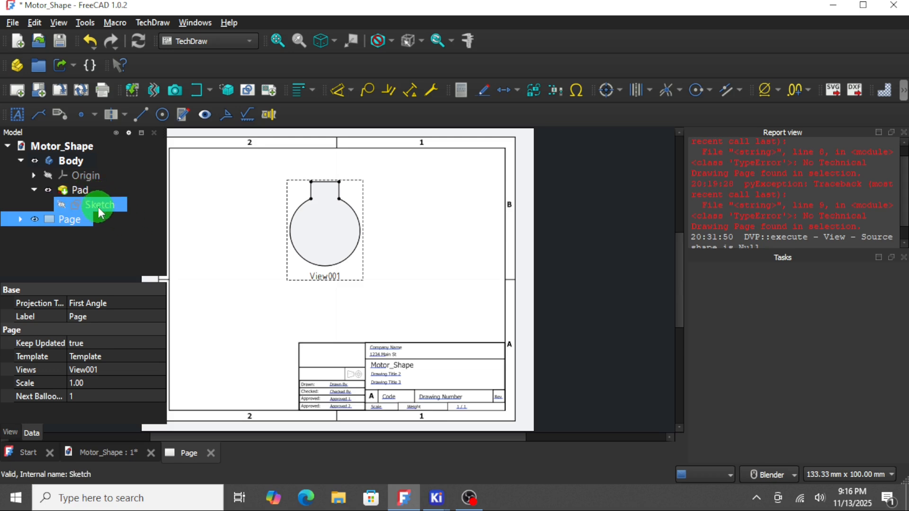
{"action": "double_click", "coordinate": [99, 206]}
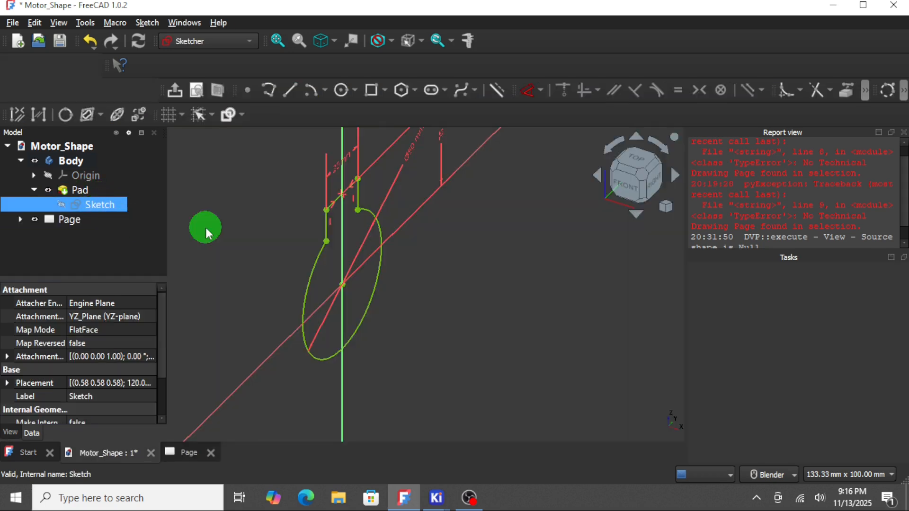
{"action": "scroll", "coordinate": [317, 198], "scroll_direction": "up", "scroll_amount": 2}
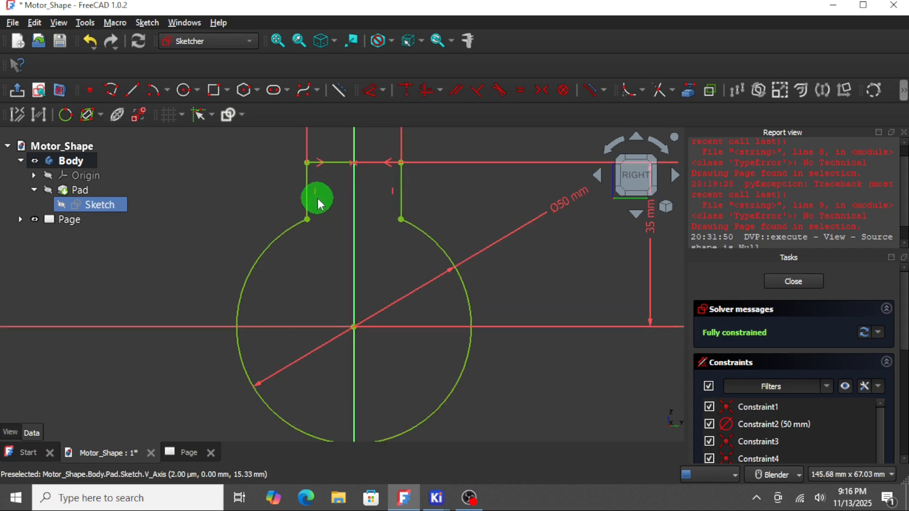
{"action": "scroll", "coordinate": [311, 170], "scroll_direction": "up", "scroll_amount": 3}
{"action": "scroll", "coordinate": [300, 161], "scroll_direction": "up", "scroll_amount": 2}
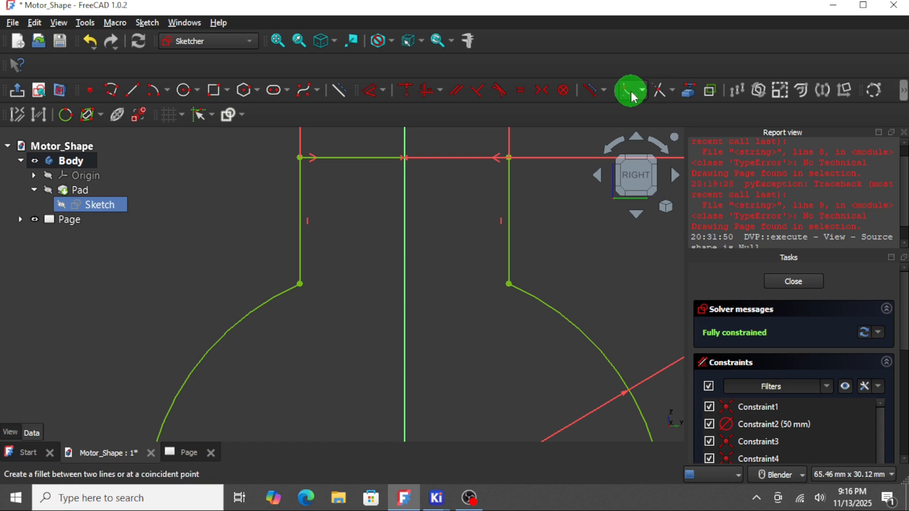
Step: Fillet the tab's two upper corners with preserved corner points, radius about 2.25 mm on the left and 1.72 mm on the right
{"action": "left_click", "coordinate": [646, 95]}
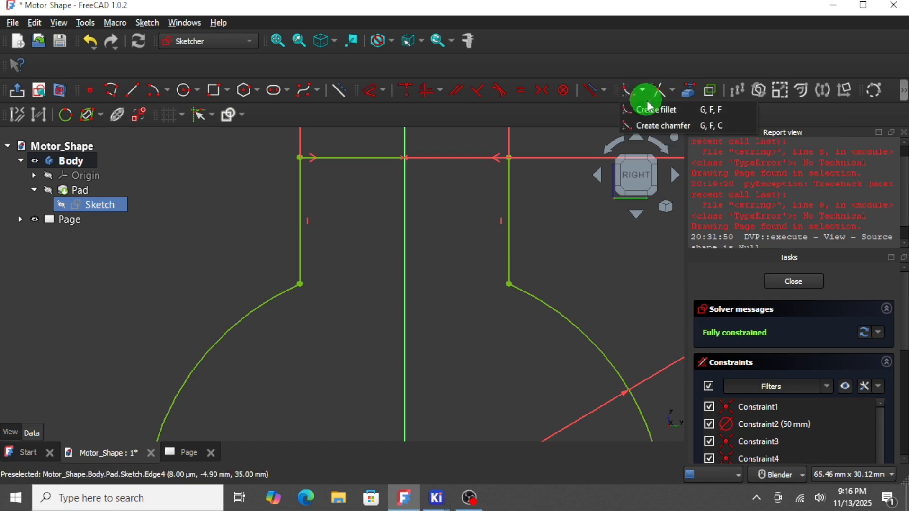
{"action": "left_click", "coordinate": [656, 108]}
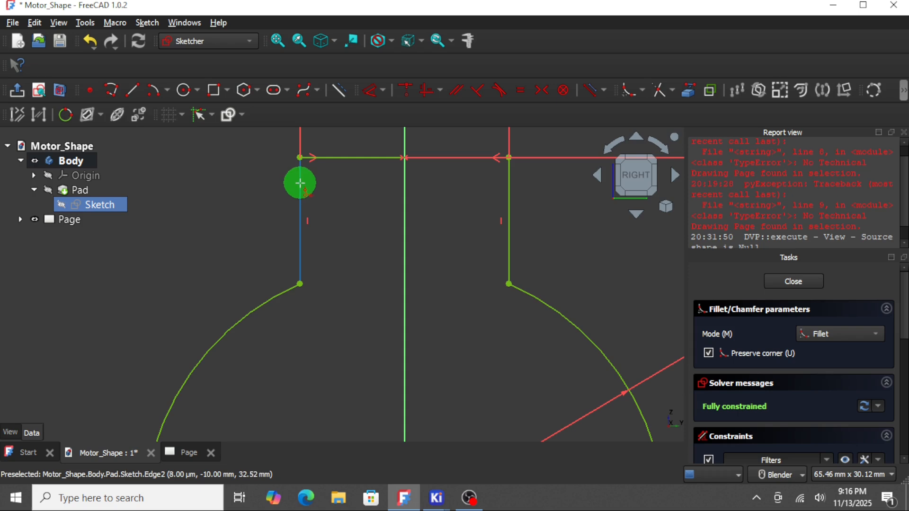
{"action": "left_click", "coordinate": [300, 182]}
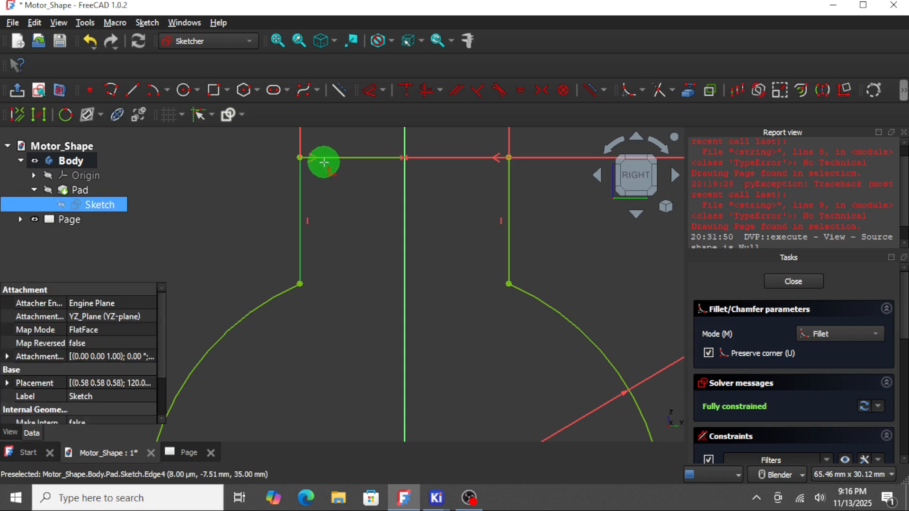
{"action": "left_click", "coordinate": [324, 161]}
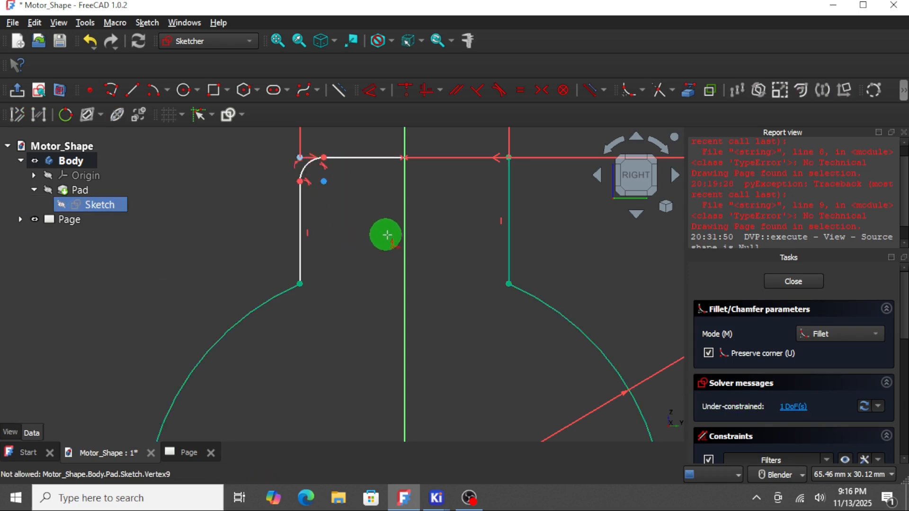
{"action": "left_click", "coordinate": [485, 161]}
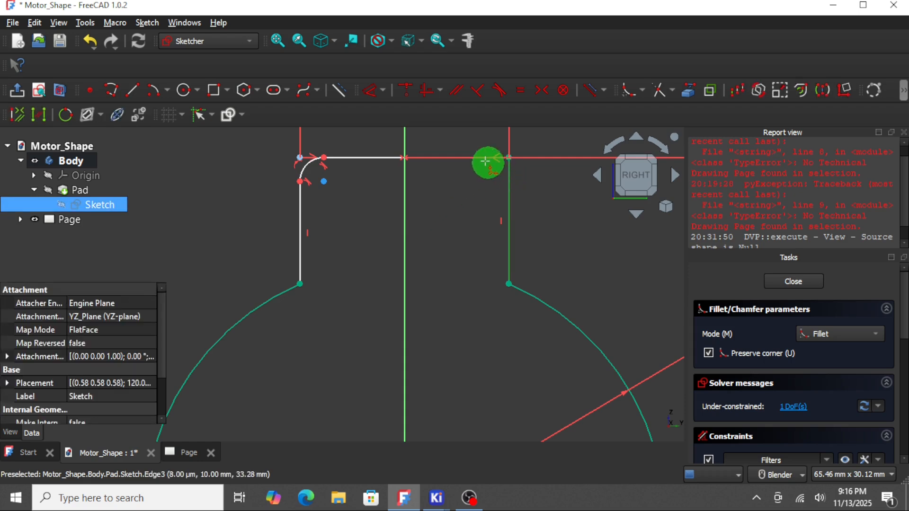
{"action": "left_click", "coordinate": [482, 159]}
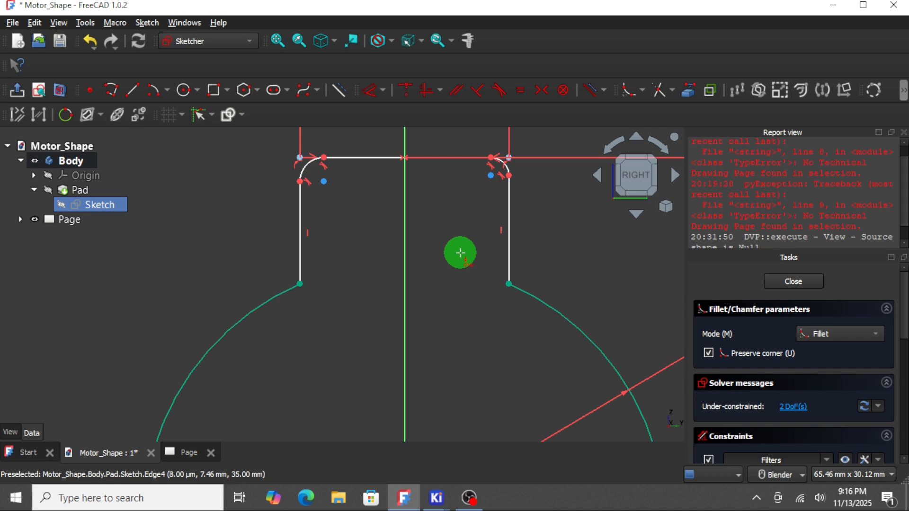
{"action": "right_click", "coordinate": [455, 251]}
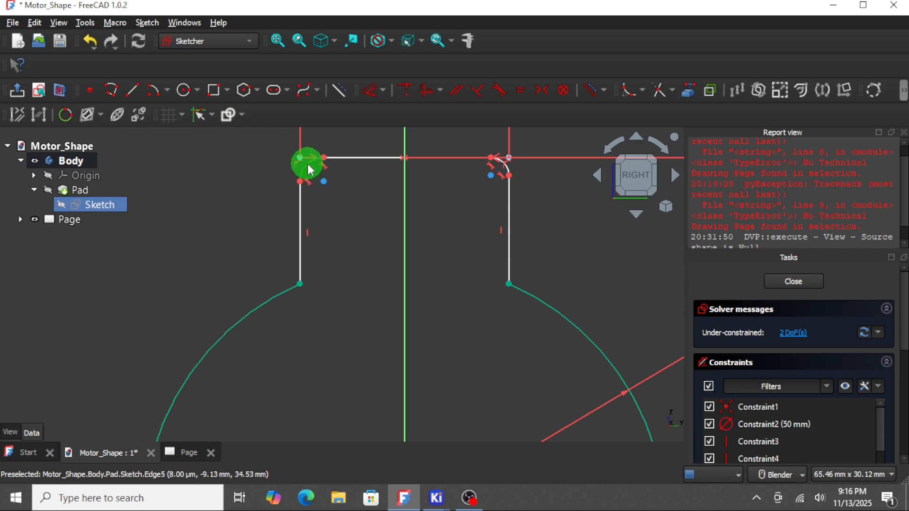
Step: Constrain the radius of the tab's upper-left fillet to 3 mm
{"action": "left_click", "coordinate": [310, 169]}
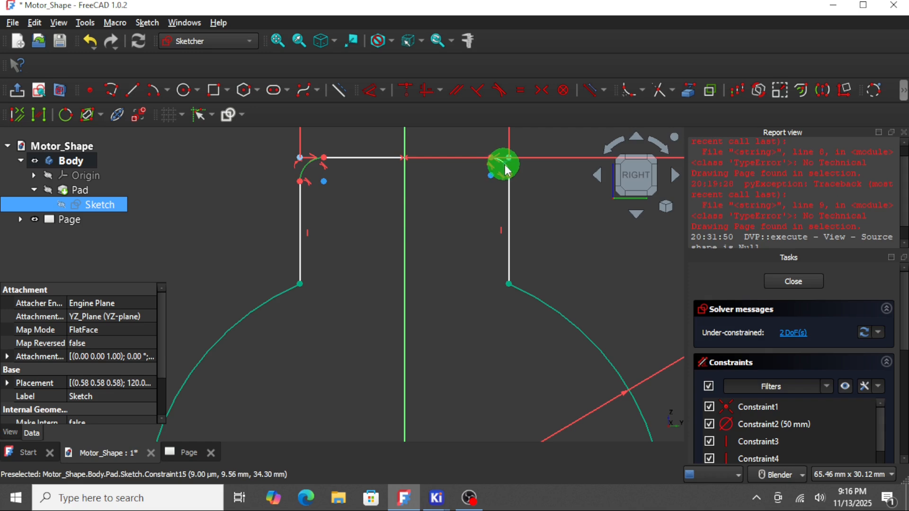
{"action": "left_click", "coordinate": [520, 89]}
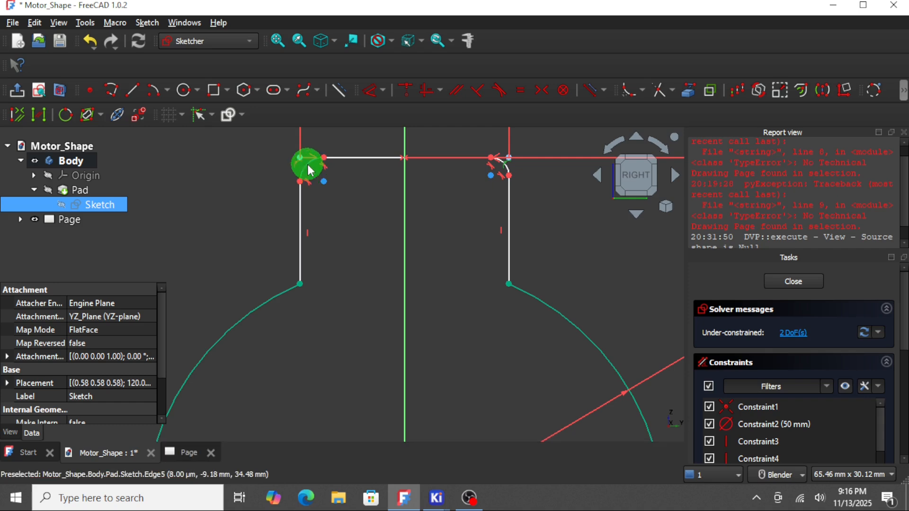
{"action": "left_click", "coordinate": [381, 91]}
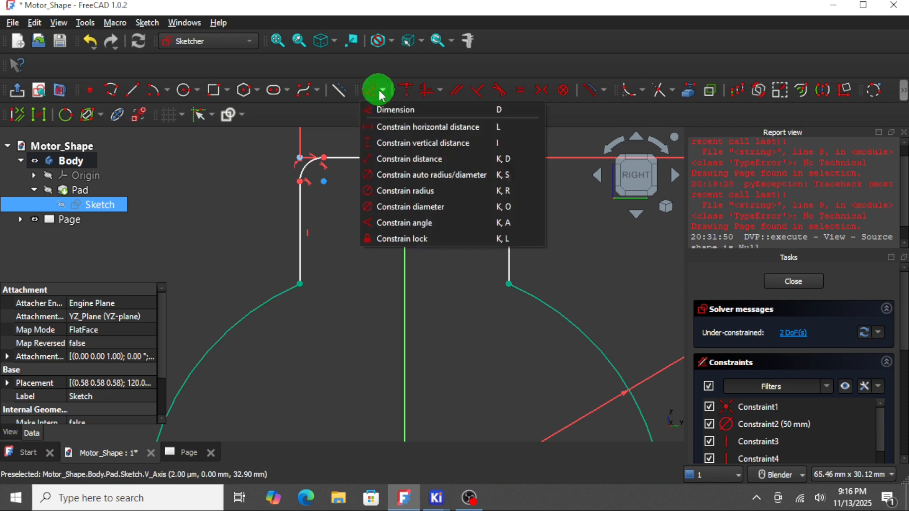
{"action": "left_click", "coordinate": [396, 110]}
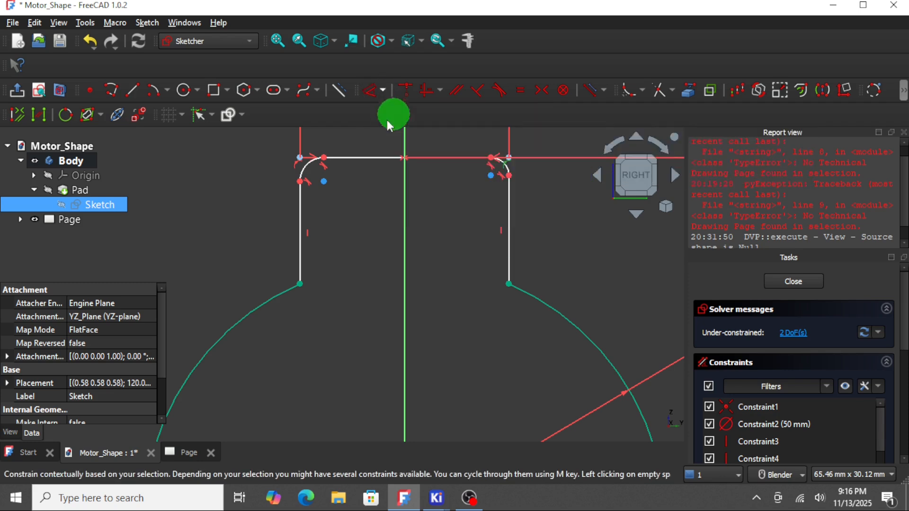
{"action": "left_click", "coordinate": [308, 164]}
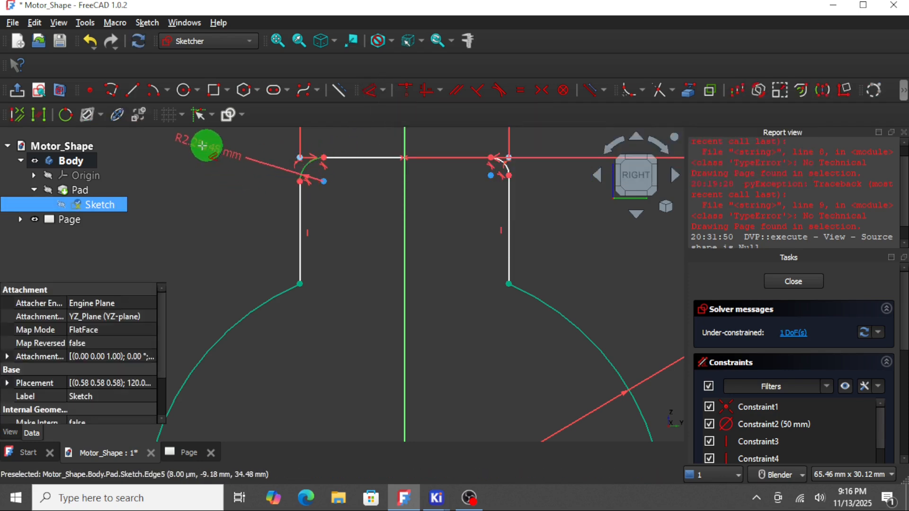
{"action": "left_click", "coordinate": [231, 151]}
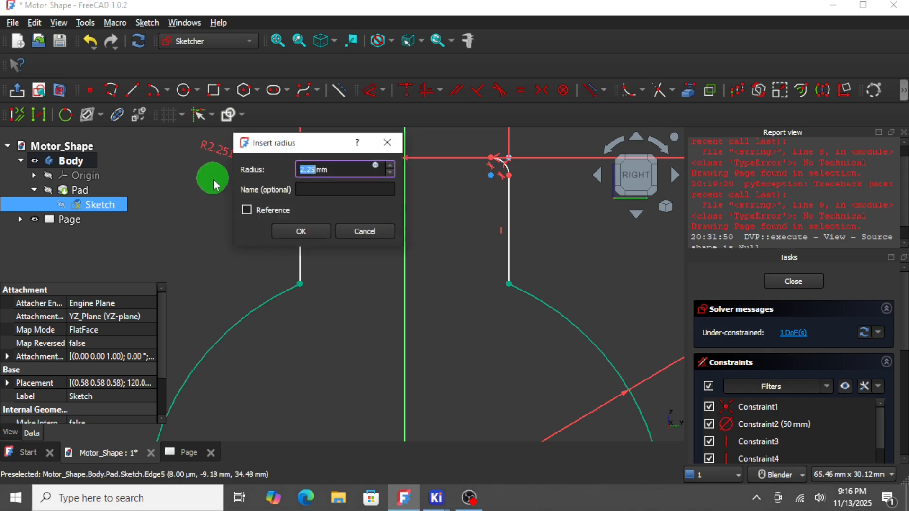
{"action": "key", "text": "Return"}
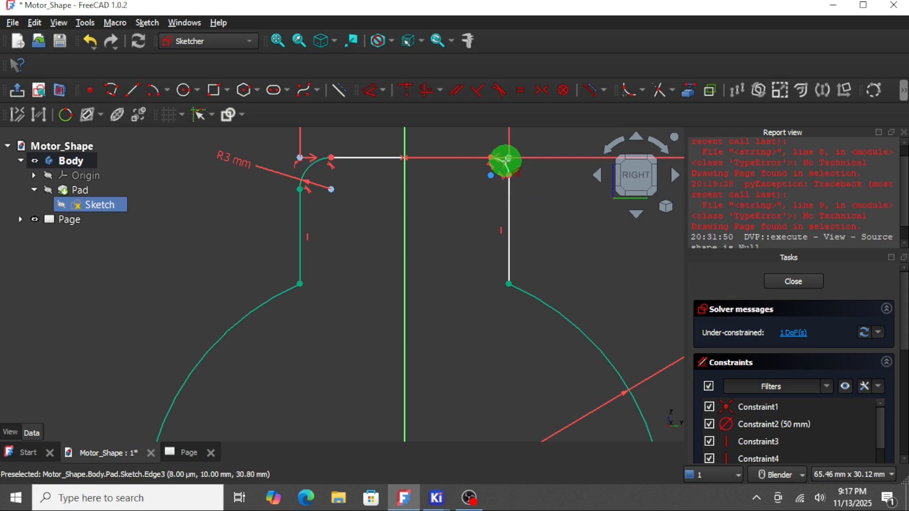
Step: Constrain the radius of the tab's upper-right fillet to 3 mm and save the document
{"action": "left_click", "coordinate": [506, 163]}
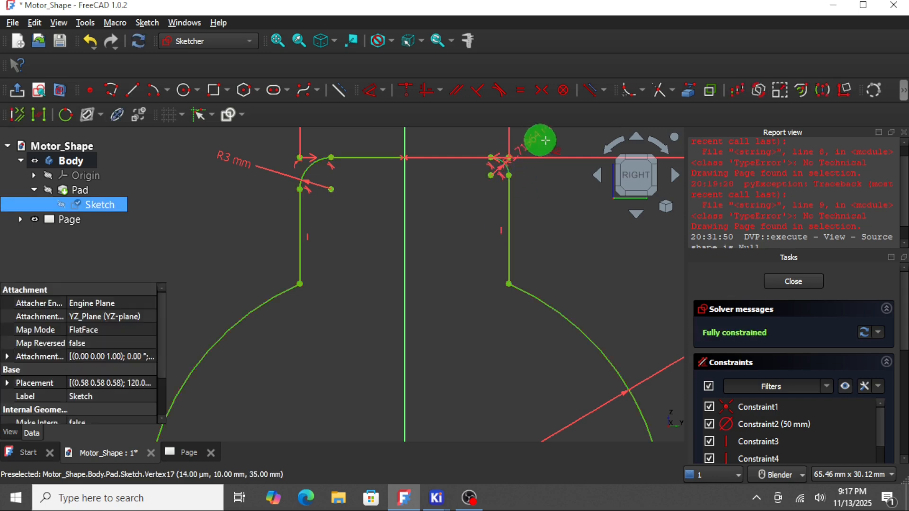
{"action": "left_click", "coordinate": [583, 142]}
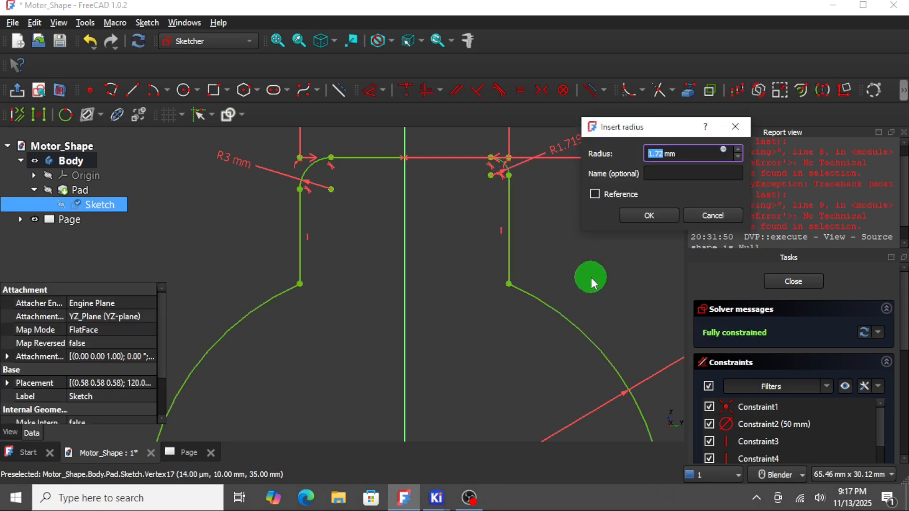
{"action": "type", "text": "3"}
{"action": "key", "text": "Return"}
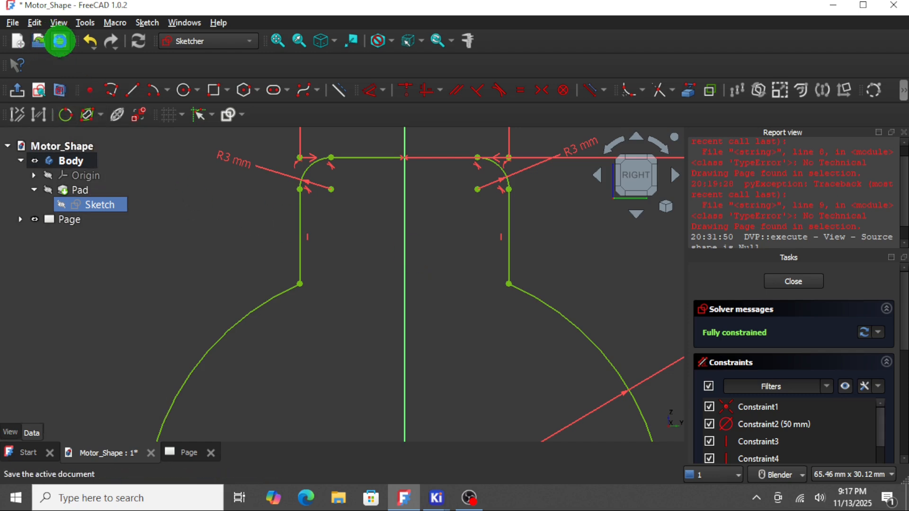
{"action": "left_click", "coordinate": [59, 41]}
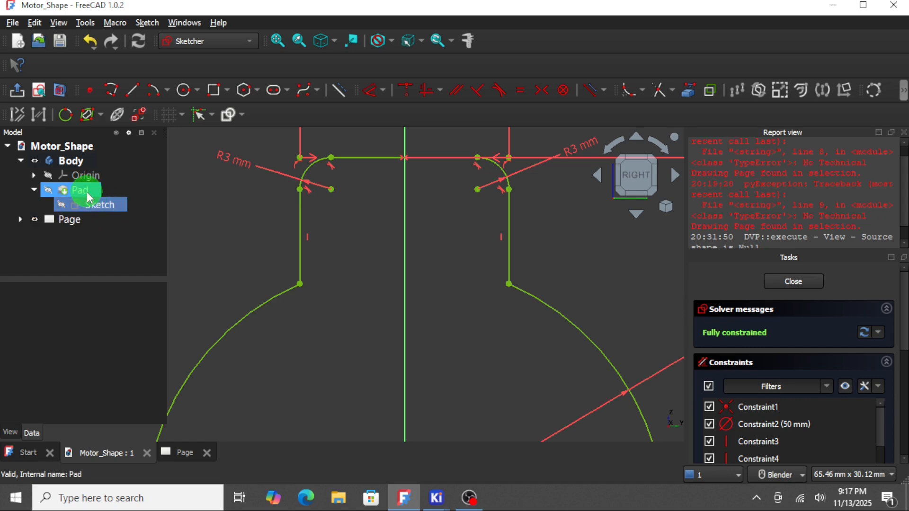
Step: Leave the sketch by opening the Pad feature for editing, and inspect the rounded tab edges on the solid
{"action": "left_click", "coordinate": [88, 194]}
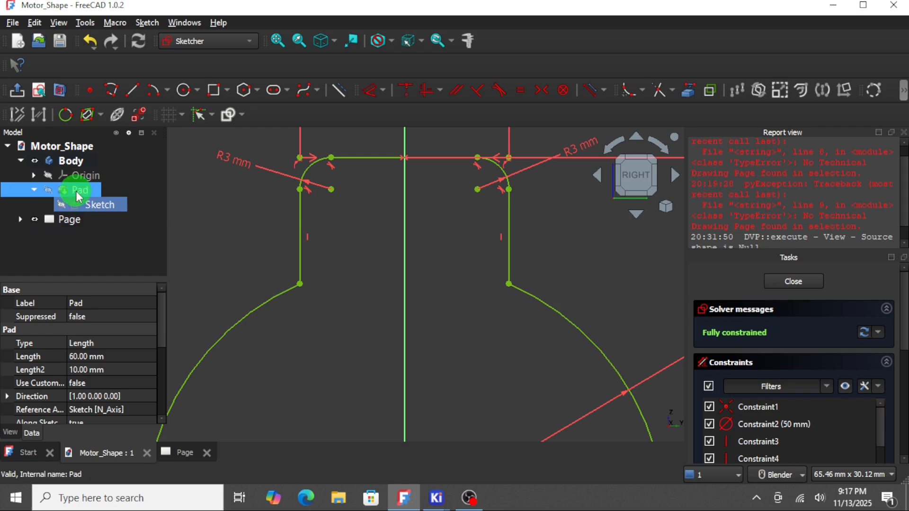
{"action": "double_click", "coordinate": [78, 189]}
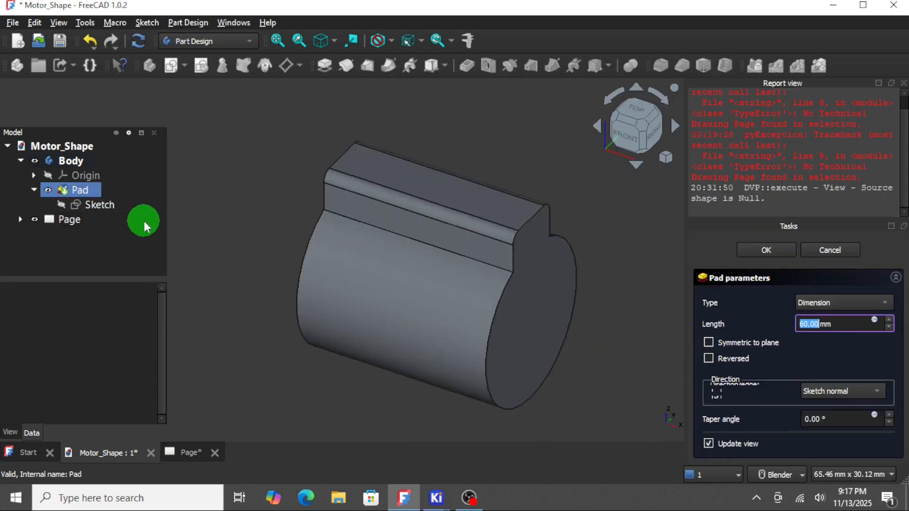
{"action": "scroll", "coordinate": [549, 262], "scroll_direction": "up", "scroll_amount": 2}
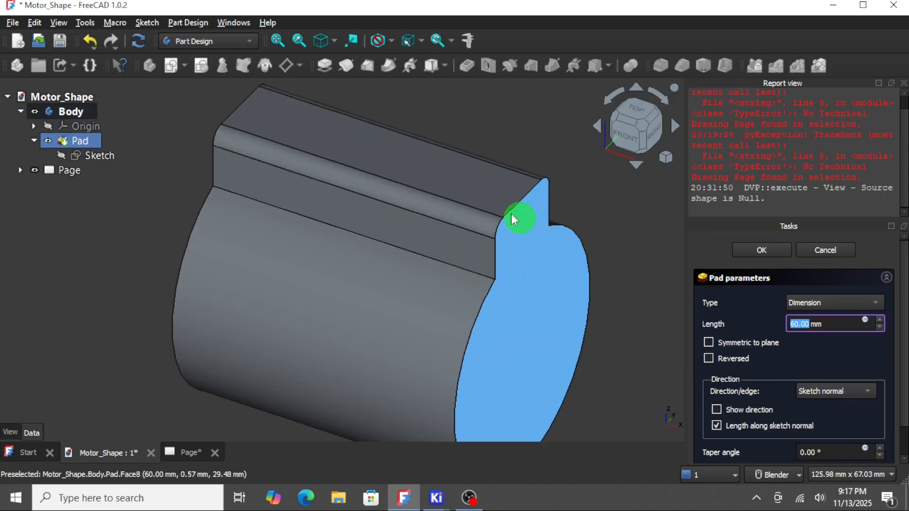
{"action": "scroll", "coordinate": [505, 210], "scroll_direction": "down", "scroll_amount": 2}
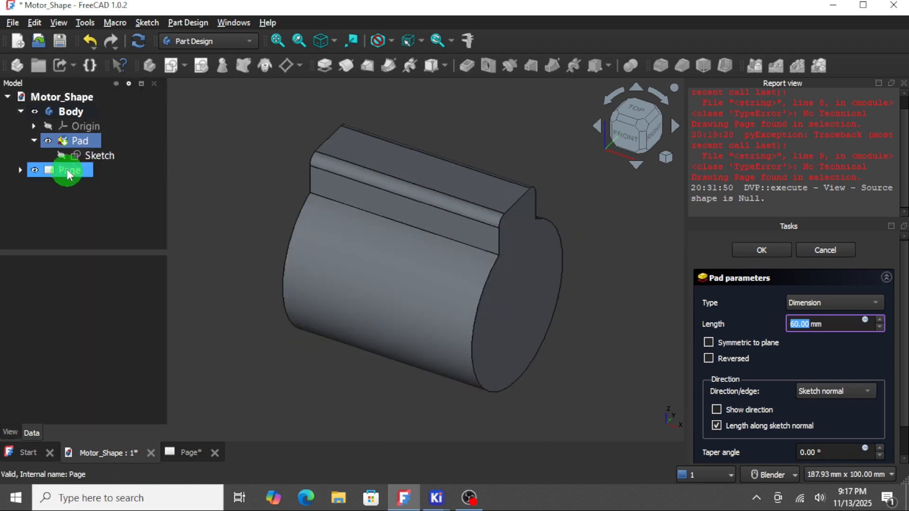
{"action": "left_click", "coordinate": [51, 174]}
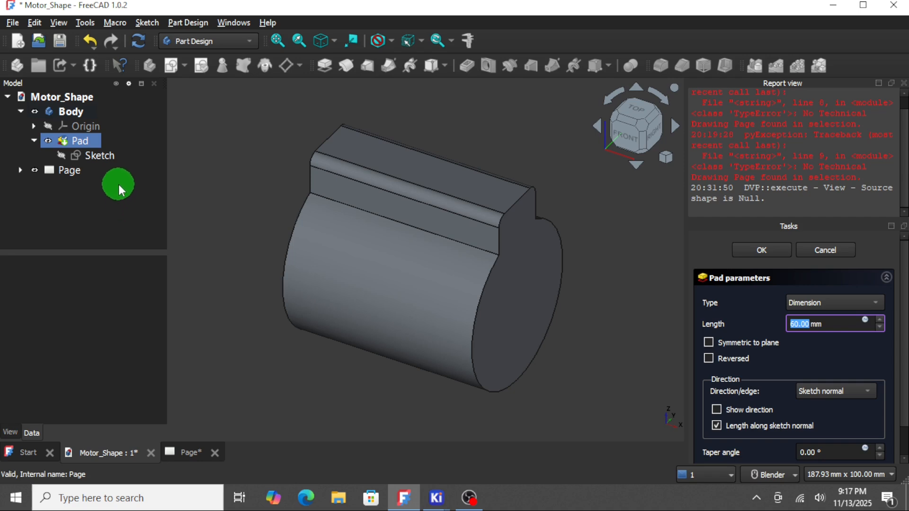
{"action": "left_click", "coordinate": [71, 112]}
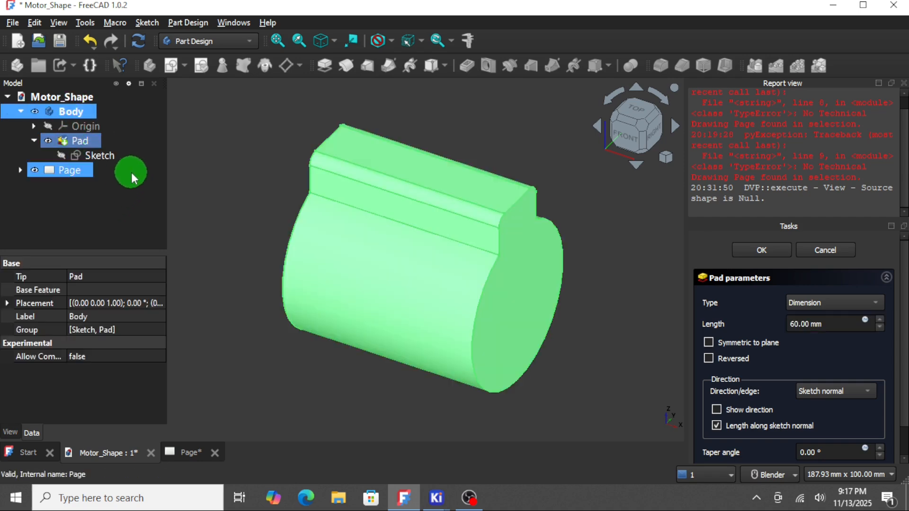
{"action": "left_click", "coordinate": [95, 156]}
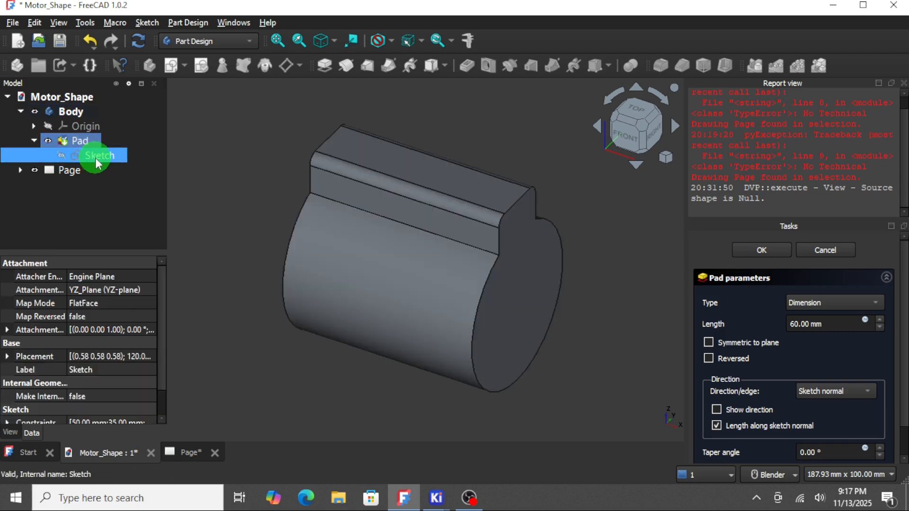
{"action": "left_click", "coordinate": [201, 143]}
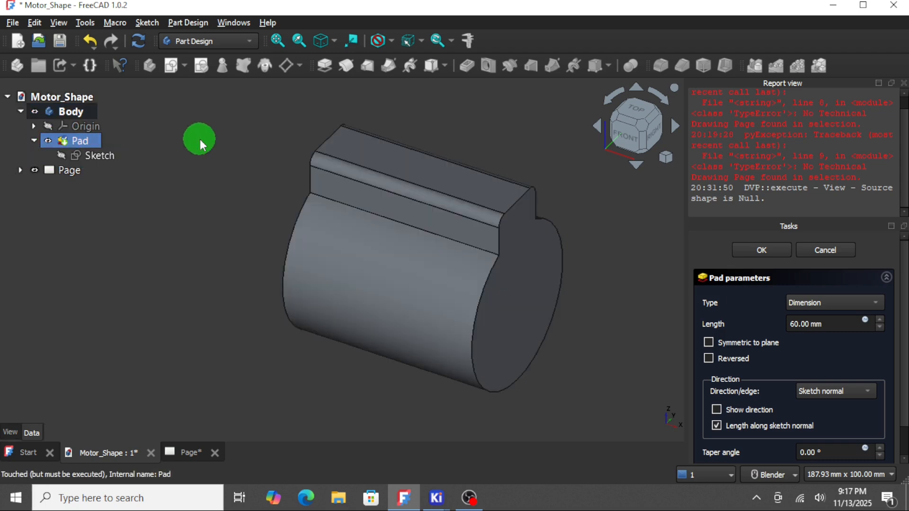
Step: Leave the Pad feature's editing and return to the Motor_Shape model in the TechDraw workbench
{"action": "key", "text": "Escape"}
{"action": "left_click", "coordinate": [102, 203]}
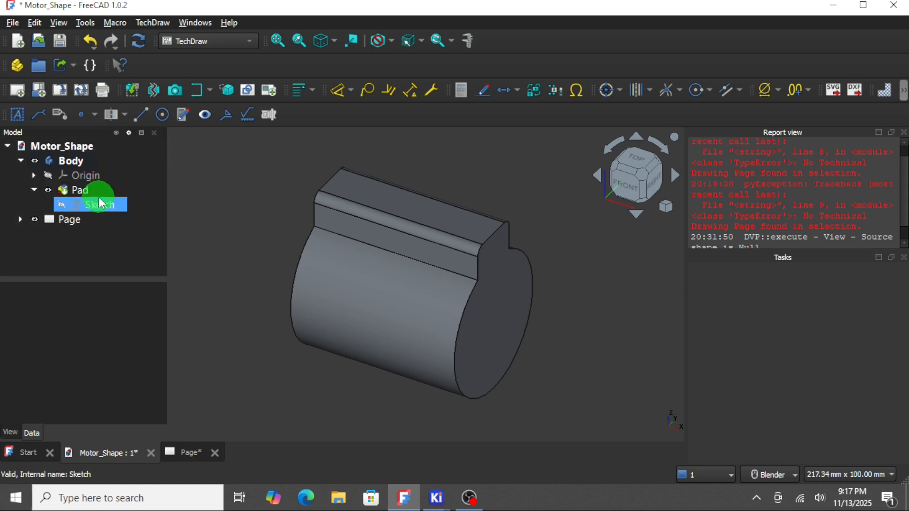
{"action": "left_click", "coordinate": [79, 160]}
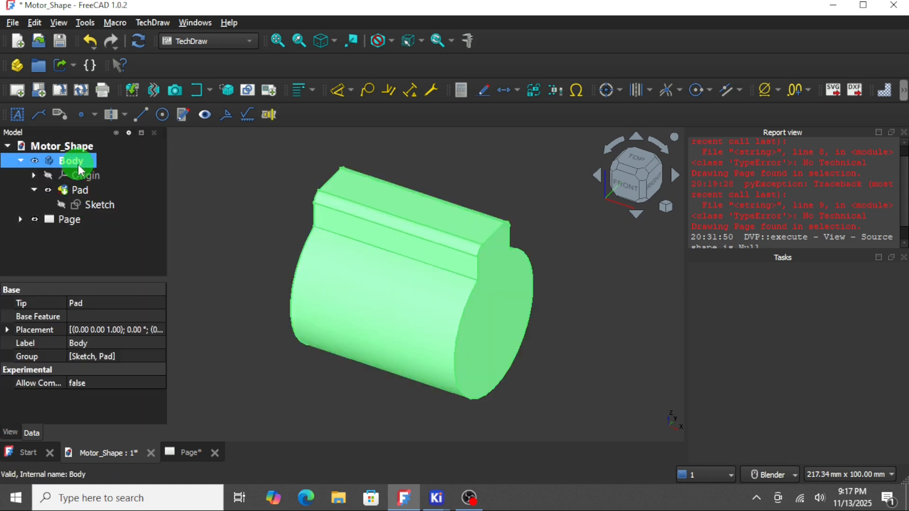
{"action": "left_click", "coordinate": [199, 194]}
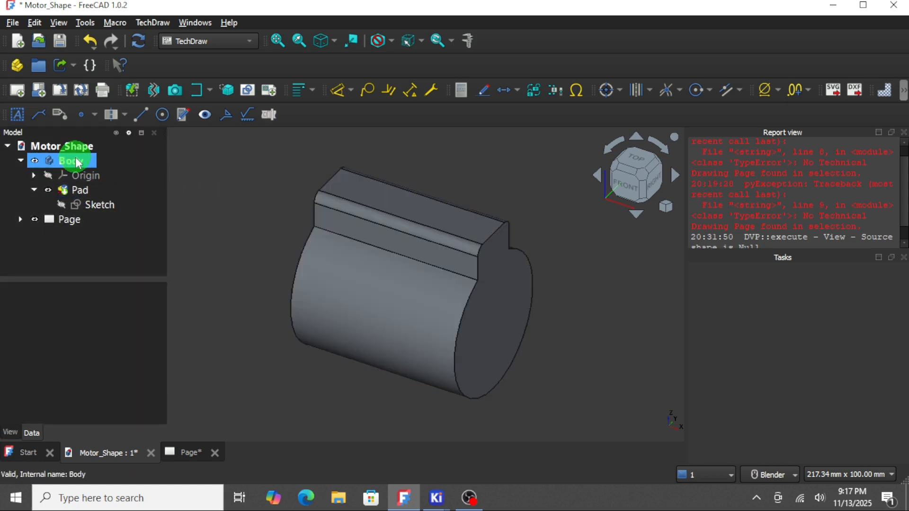
{"action": "left_click", "coordinate": [133, 98]}
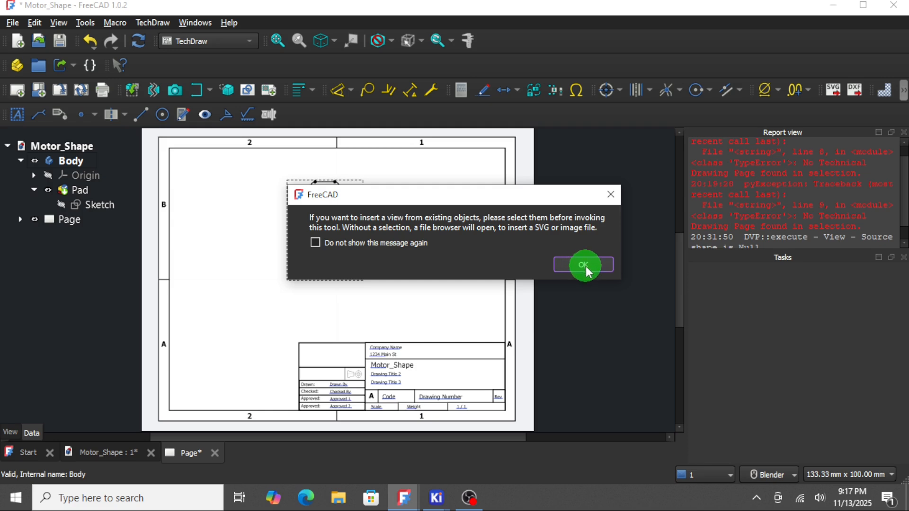
{"action": "left_click", "coordinate": [586, 266]}
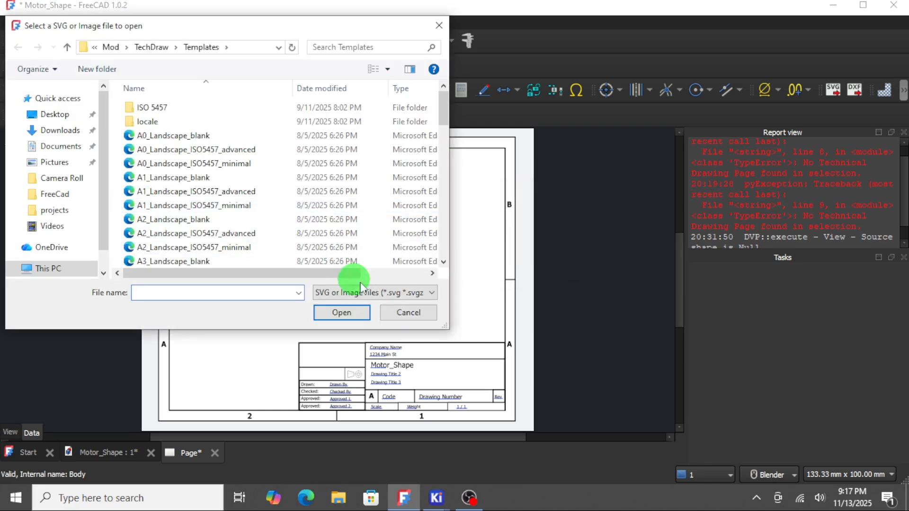
{"action": "left_click", "coordinate": [408, 312]}
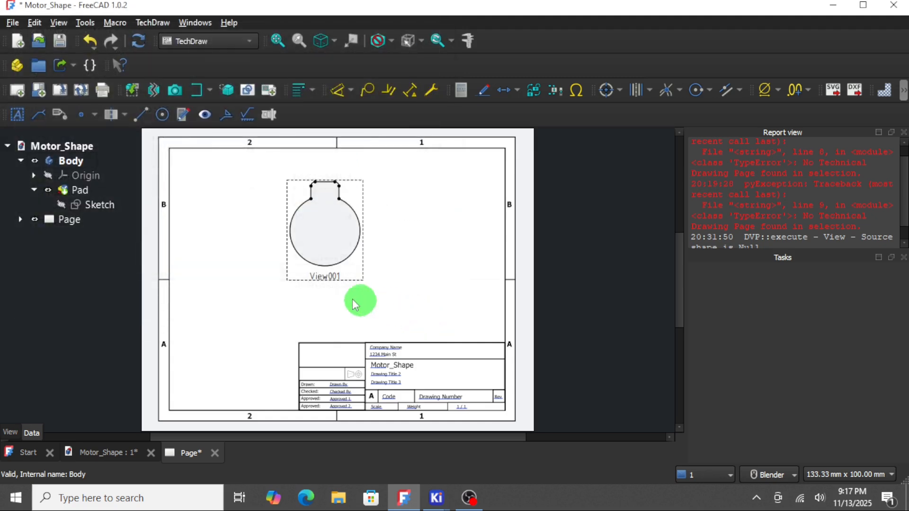
Step: Insert a new view of the Body into the TechDraw drawing page
{"action": "left_click", "coordinate": [68, 160]}
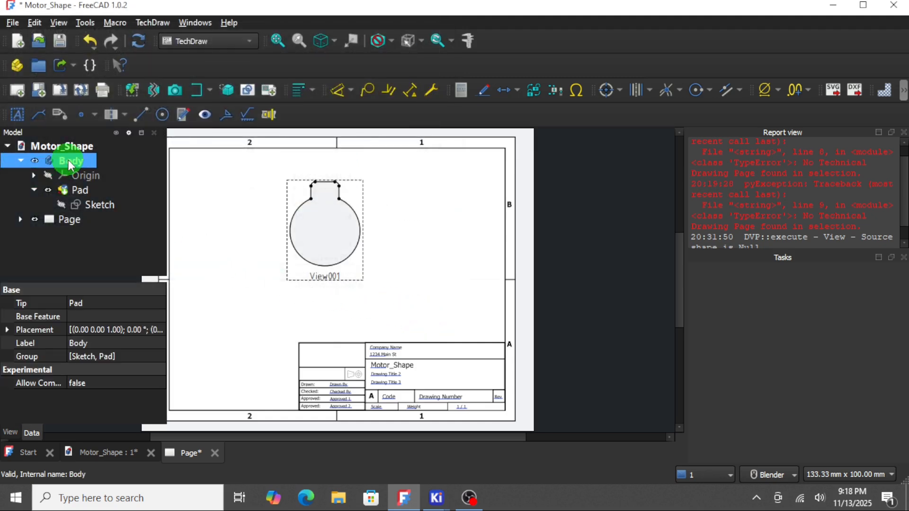
{"action": "left_click", "coordinate": [129, 91]}
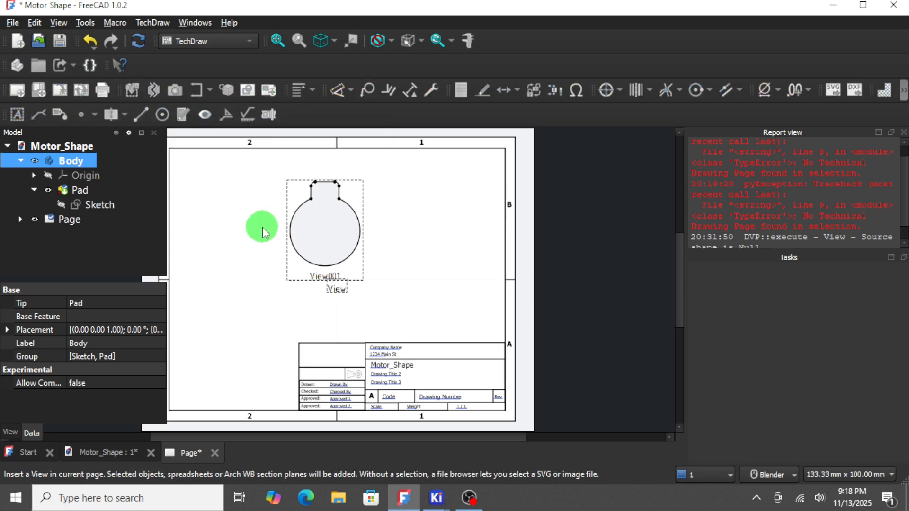
{"action": "left_click", "coordinate": [367, 297]}
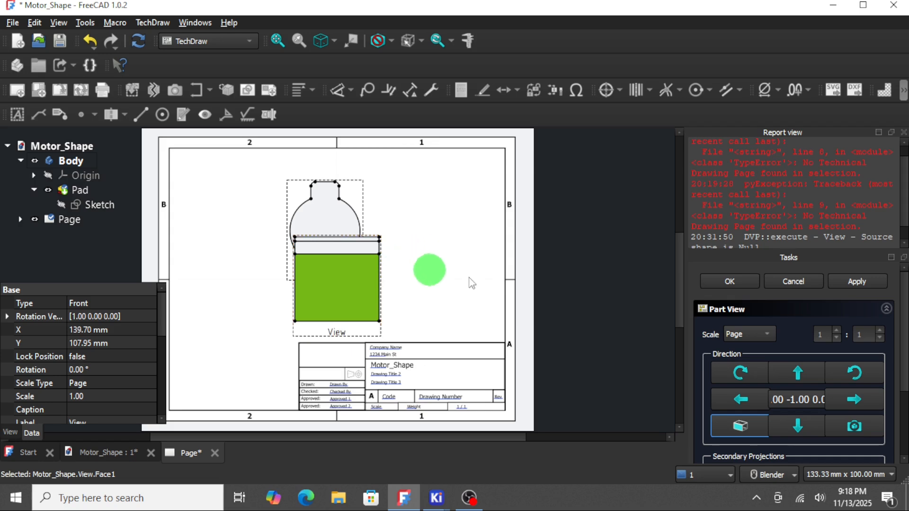
{"action": "left_click", "coordinate": [742, 400]}
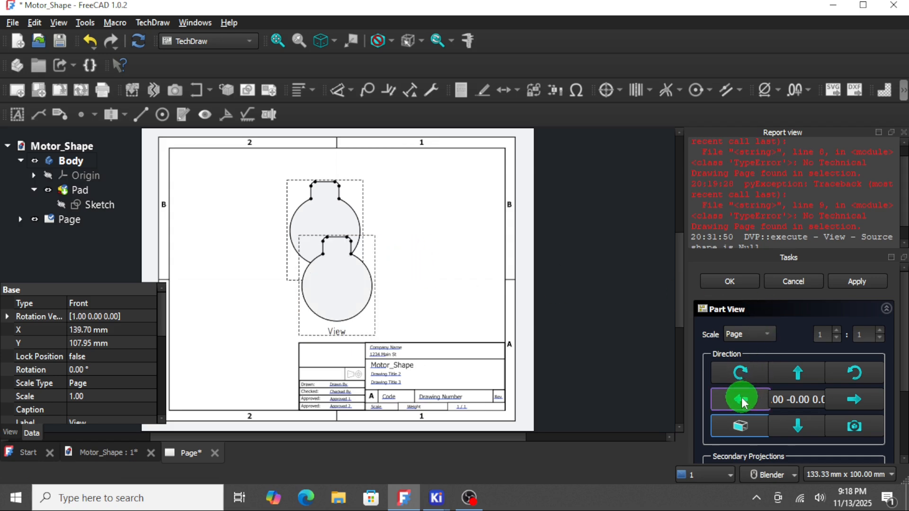
{"action": "left_click", "coordinate": [340, 201]}
{"action": "left_click", "coordinate": [331, 208]}
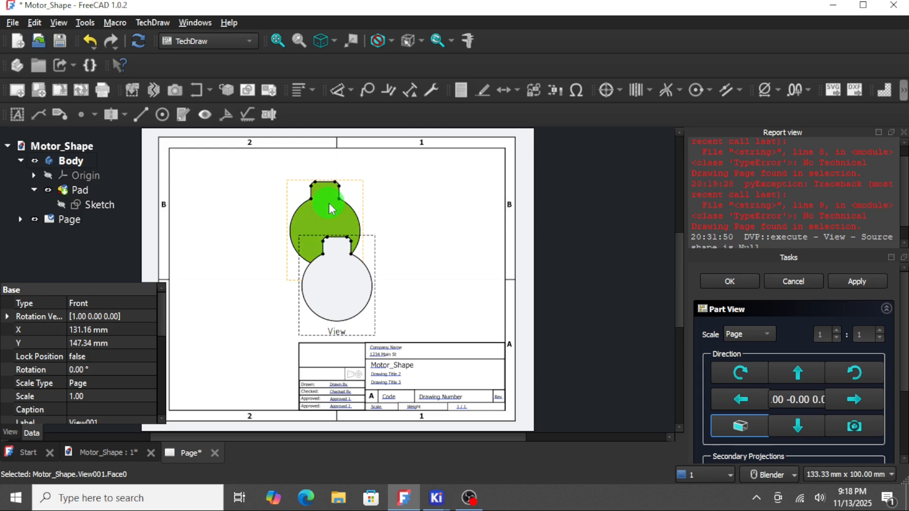
{"action": "left_click", "coordinate": [331, 209]}
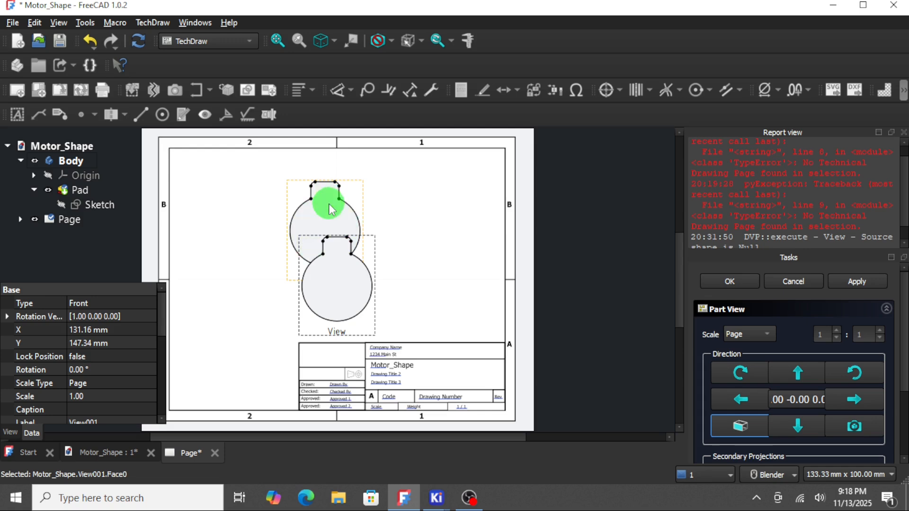
{"action": "left_click", "coordinate": [331, 212]}
{"action": "left_click", "coordinate": [332, 212]}
{"action": "left_click", "coordinate": [332, 211]}
{"action": "left_click", "coordinate": [331, 211]}
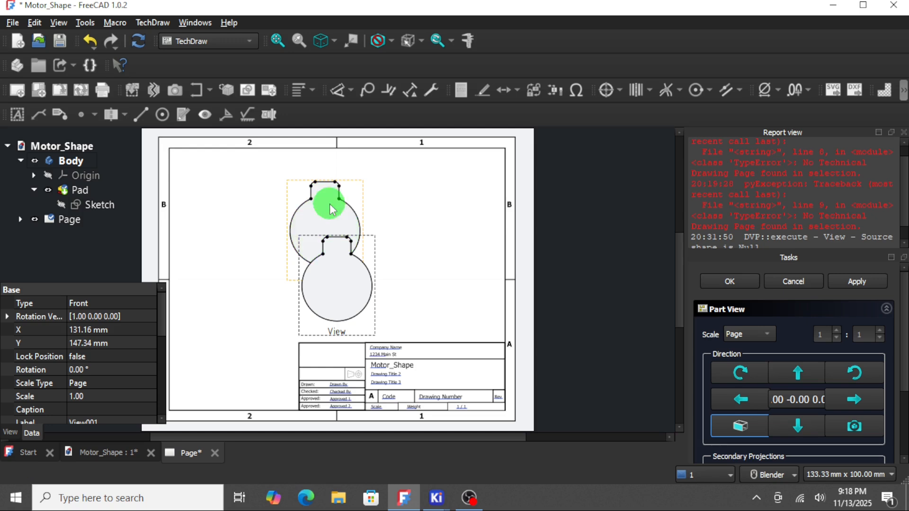
{"action": "left_click", "coordinate": [367, 184]}
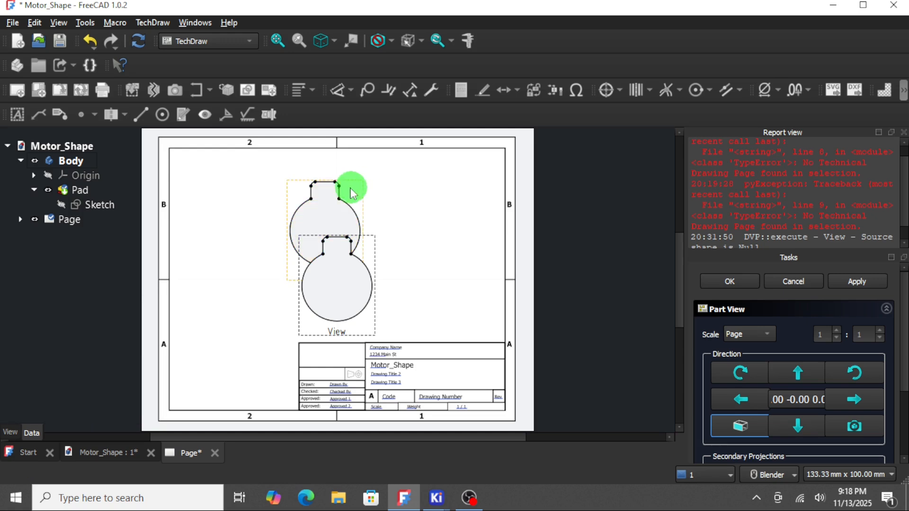
{"action": "left_click", "coordinate": [358, 286]}
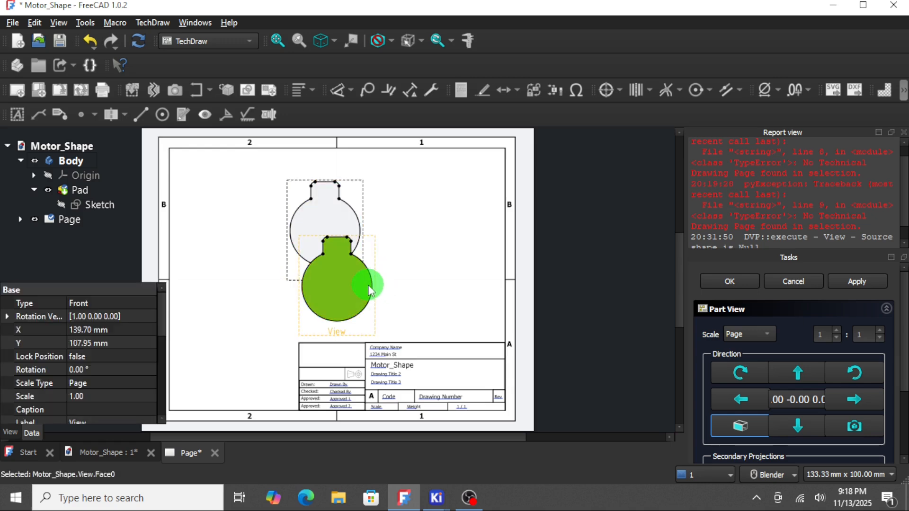
{"action": "left_click", "coordinate": [369, 284]}
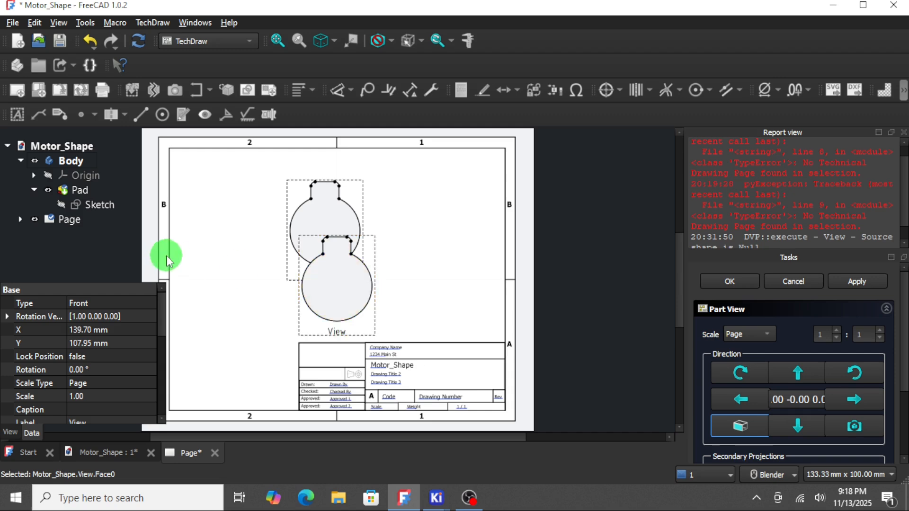
{"action": "key", "text": "ctrl+z"}
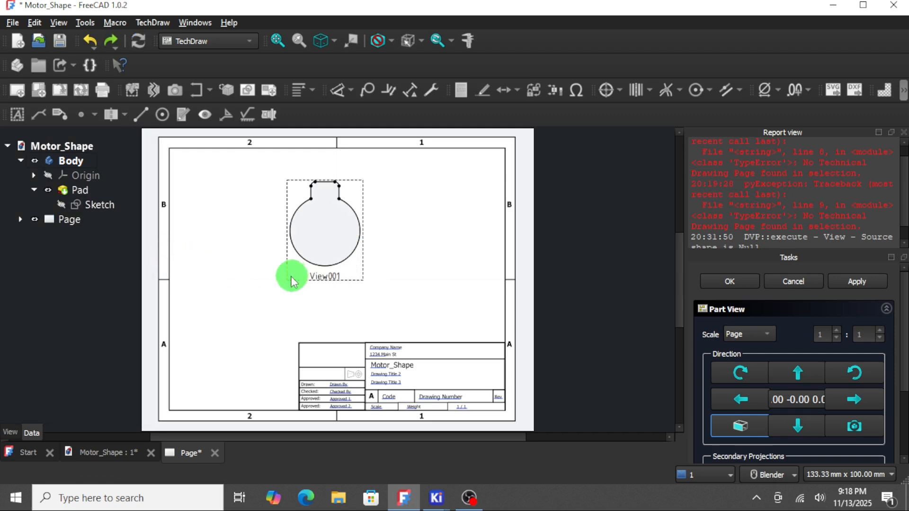
Step: Export the drawing page with the motor shape view as Motor_Shape-Body_V6.dxf and finish the part view editing
{"action": "scroll", "coordinate": [322, 196], "scroll_direction": "up", "scroll_amount": 5}
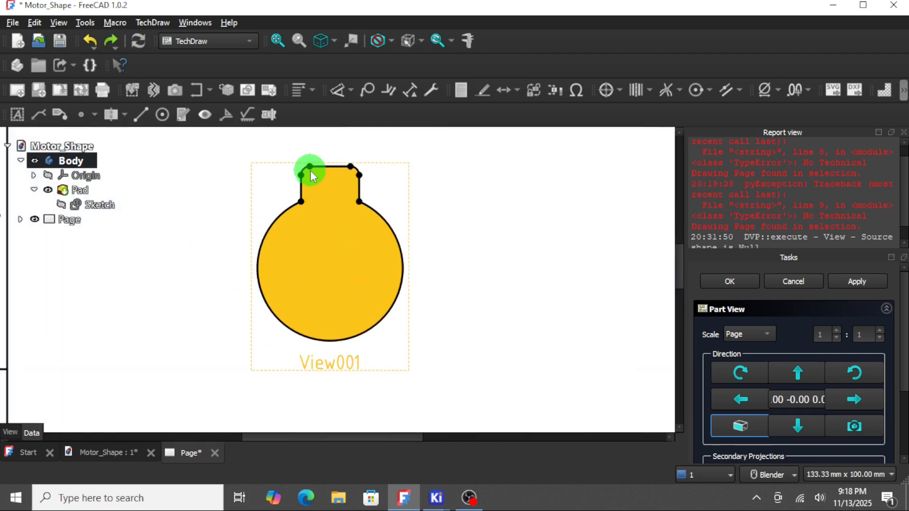
{"action": "scroll", "coordinate": [316, 163], "scroll_direction": "up", "scroll_amount": 1}
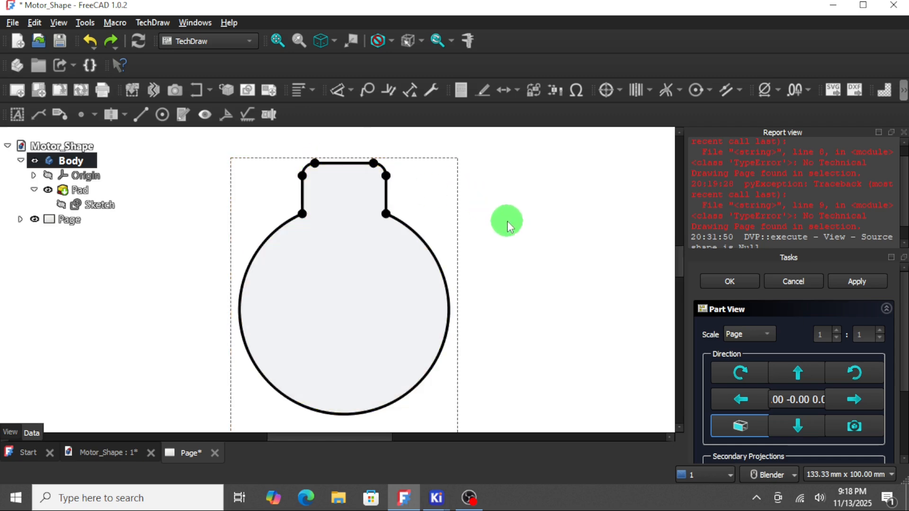
{"action": "right_click", "coordinate": [389, 277]}
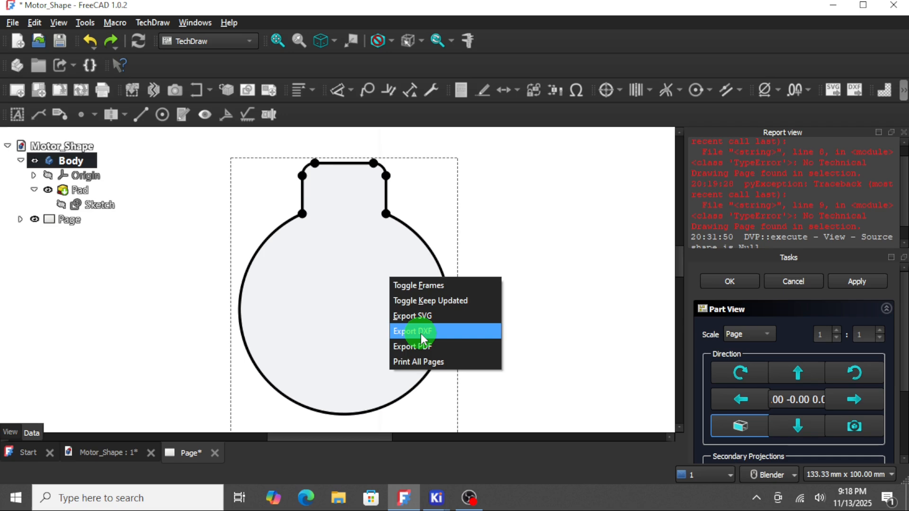
{"action": "left_click", "coordinate": [421, 334]}
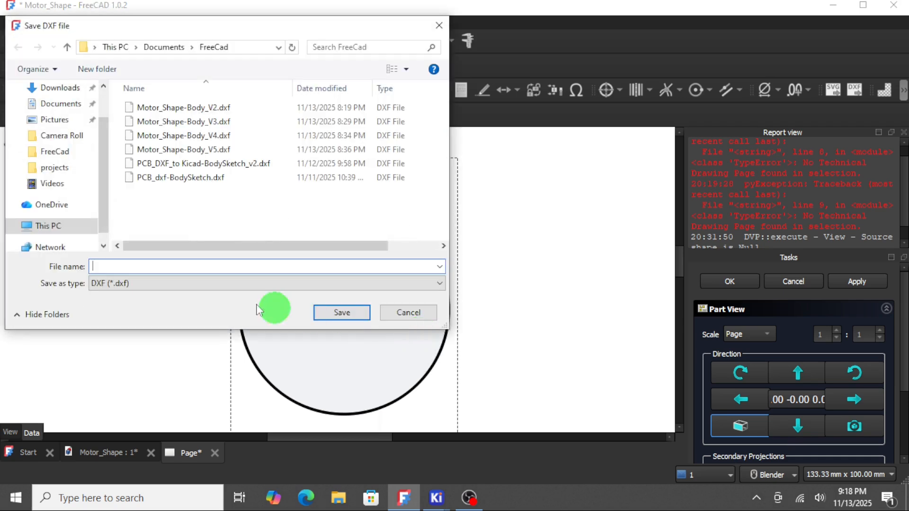
{"action": "left_click", "coordinate": [214, 150]}
{"action": "double_click", "coordinate": [174, 266]}
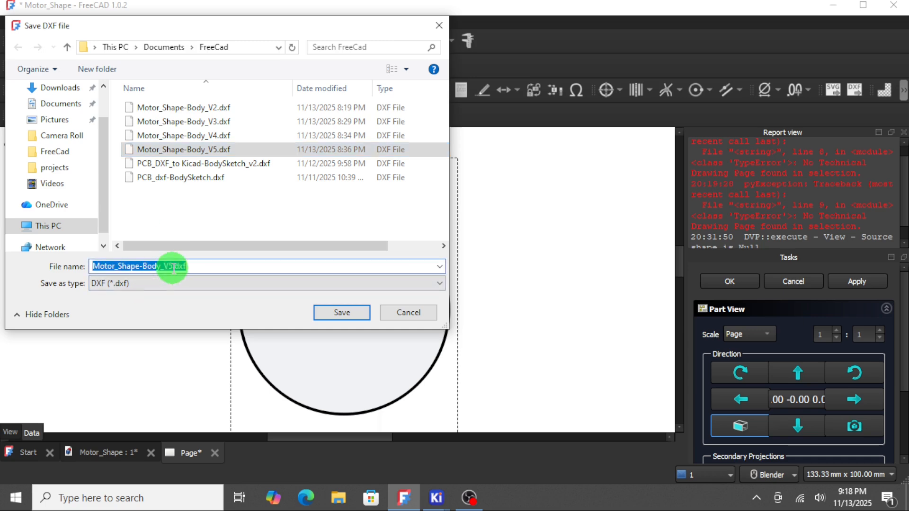
{"action": "left_click", "coordinate": [174, 267]}
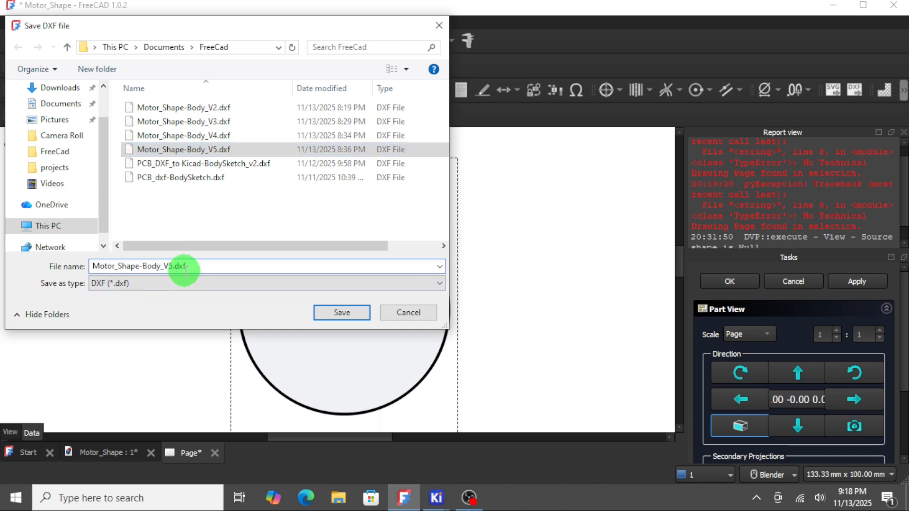
{"action": "key", "text": "BackSpace"}
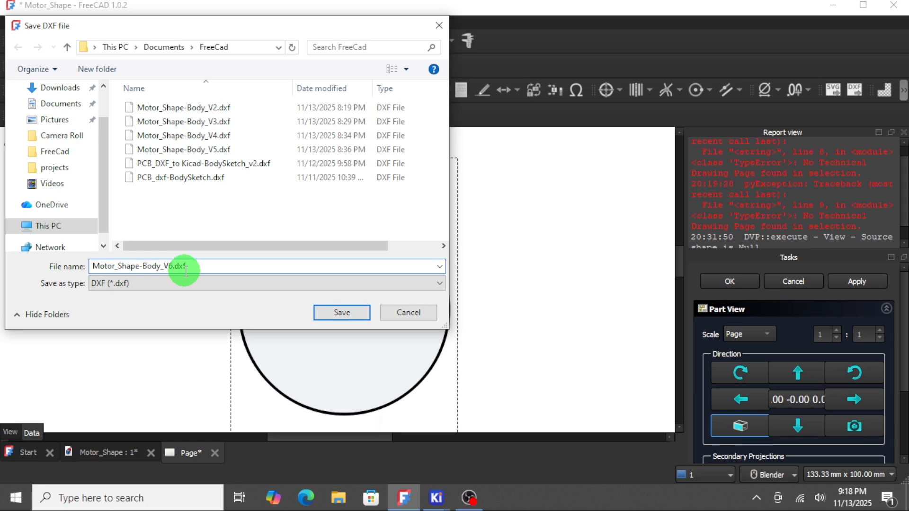
{"action": "left_click", "coordinate": [333, 313]}
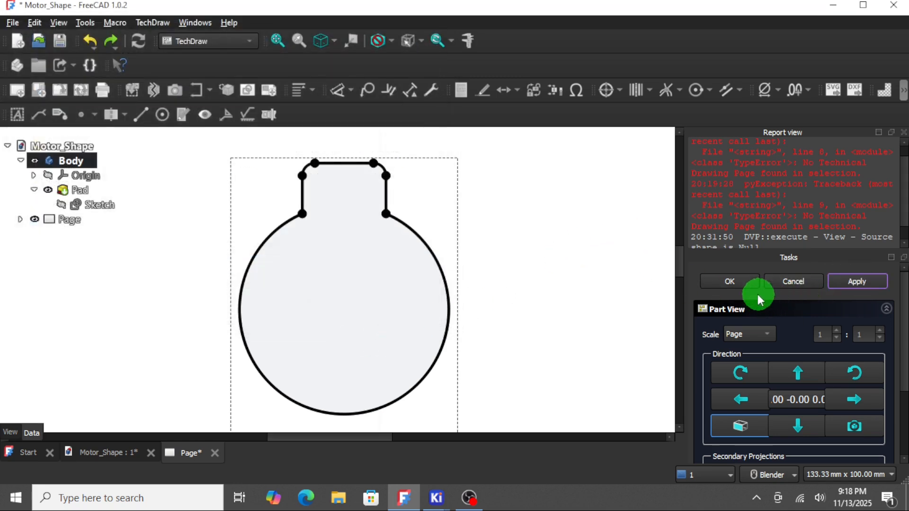
{"action": "left_click", "coordinate": [732, 282]}
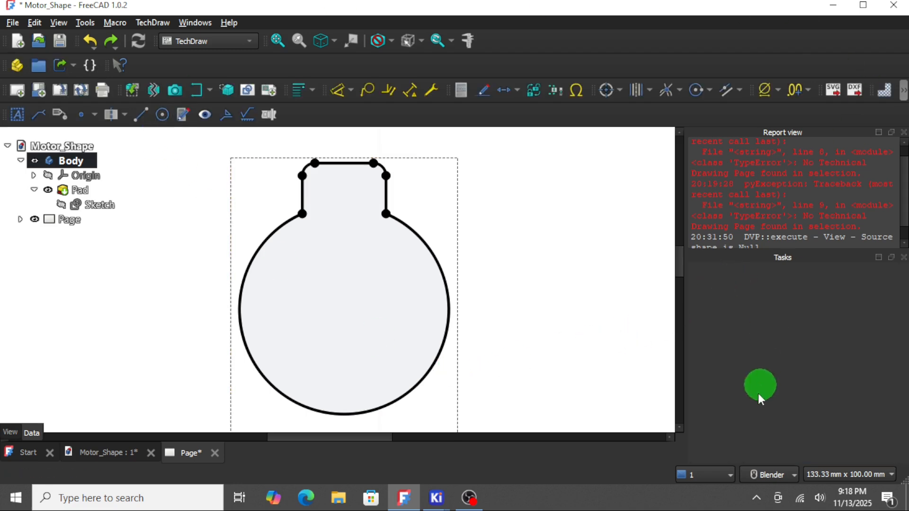
Step: Switch to KiCad, close the 3D Viewer, and save the board in the PCB Editor
{"action": "left_click", "coordinate": [430, 499]}
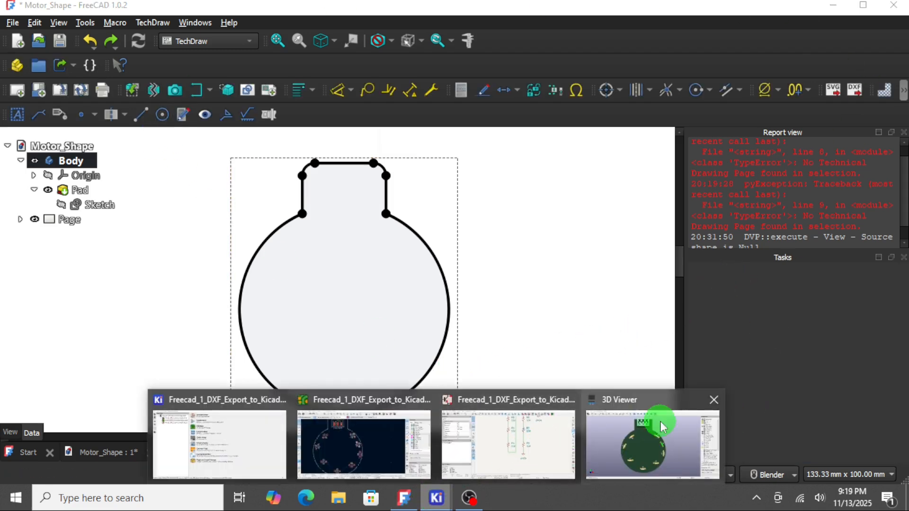
{"action": "left_click", "coordinate": [649, 432]}
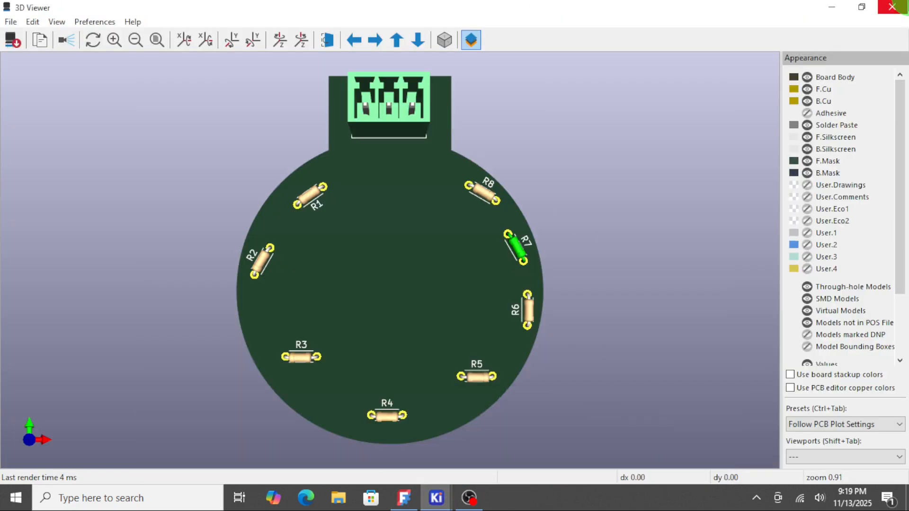
{"action": "left_click", "coordinate": [892, 6]}
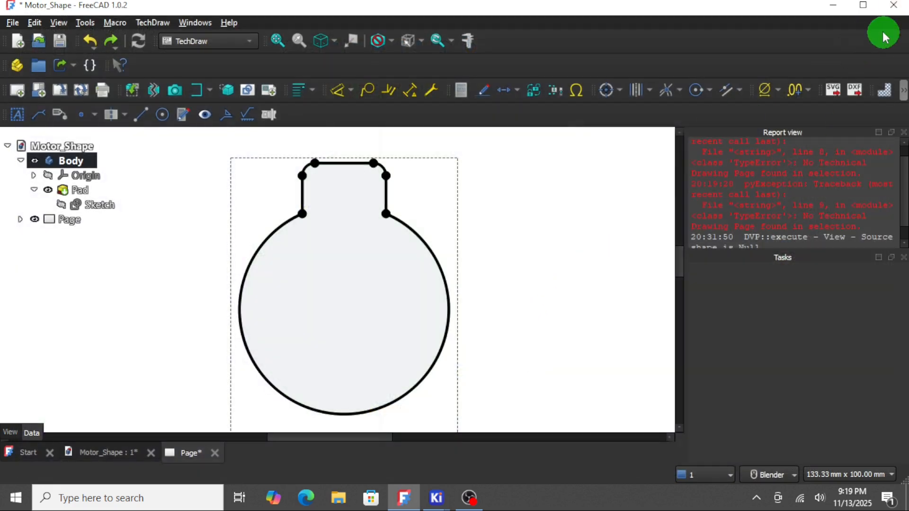
{"action": "left_click", "coordinate": [833, 6]}
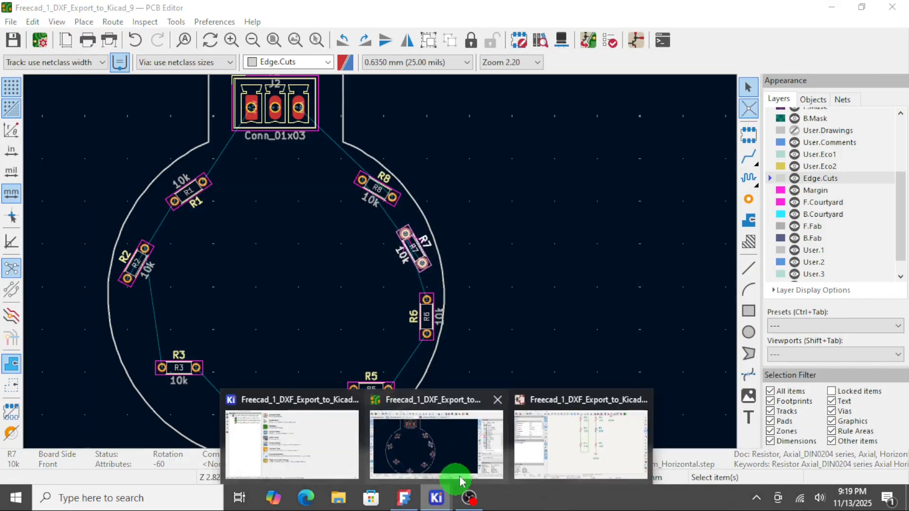
{"action": "scroll", "coordinate": [379, 260], "scroll_direction": "down", "scroll_amount": 3}
{"action": "scroll", "coordinate": [379, 260], "scroll_direction": "up", "scroll_amount": 2}
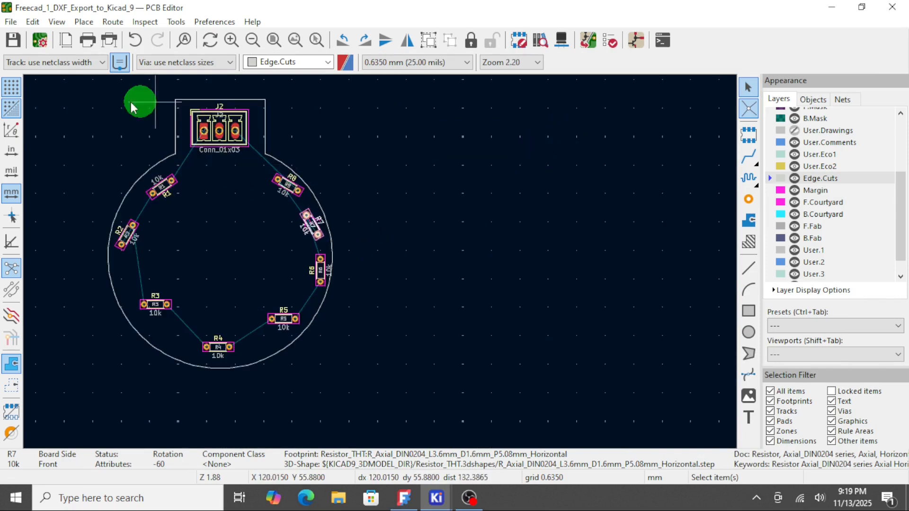
{"action": "left_click", "coordinate": [13, 40]}
{"action": "left_click", "coordinate": [11, 23]}
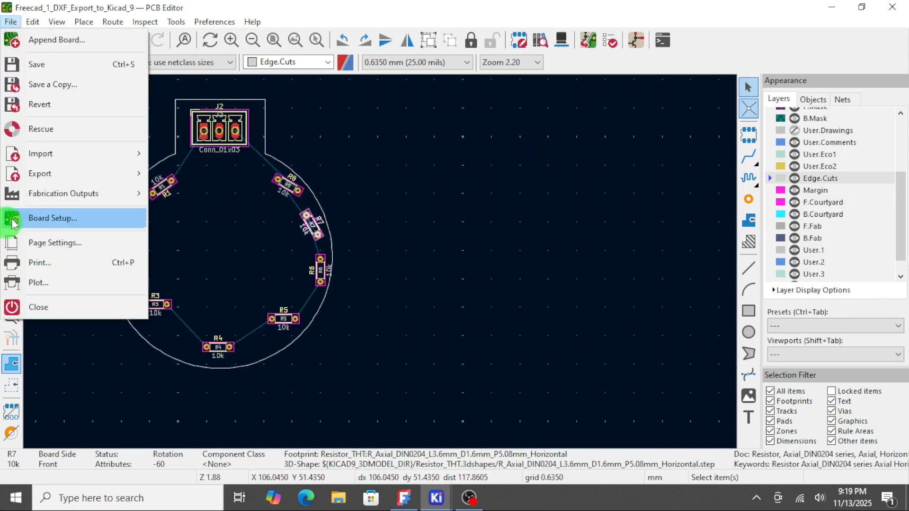
{"action": "left_click", "coordinate": [61, 157]}
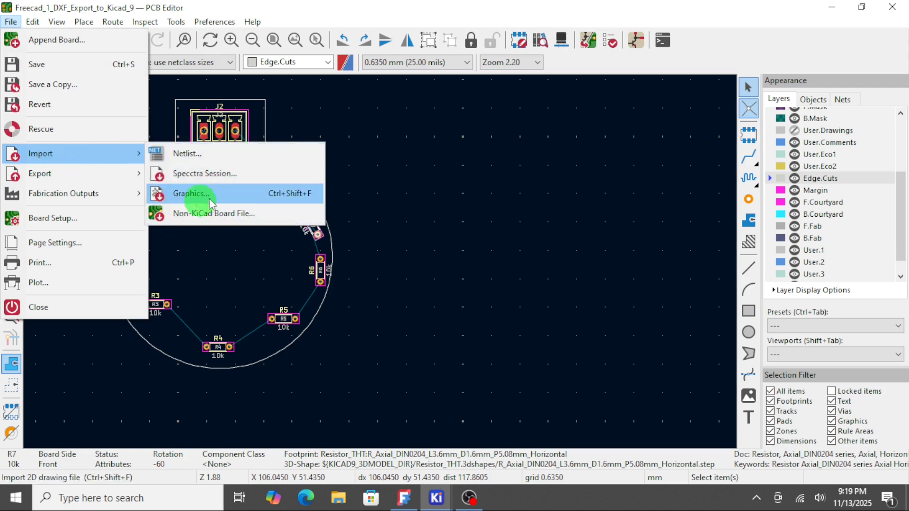
{"action": "left_click", "coordinate": [549, 188]}
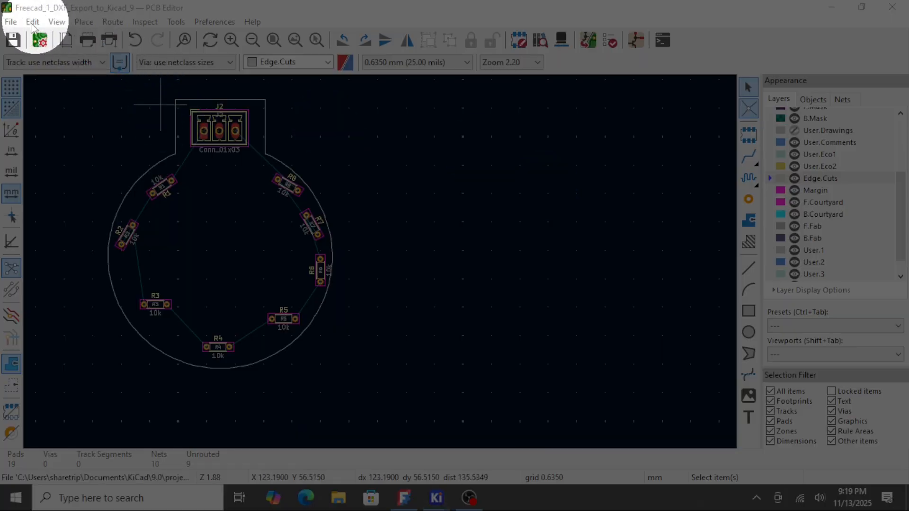
Step: Start a graphics import into the board and choose Motor_Shape-Body_V6.dxf from the FreeCad folder as the source file
{"action": "left_click", "coordinate": [10, 24]}
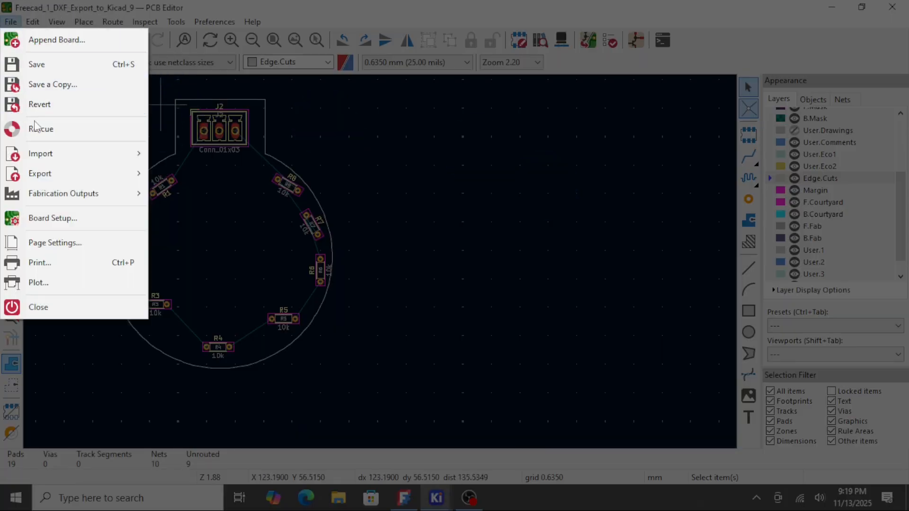
{"action": "mouse_move", "coordinate": [104, 153]}
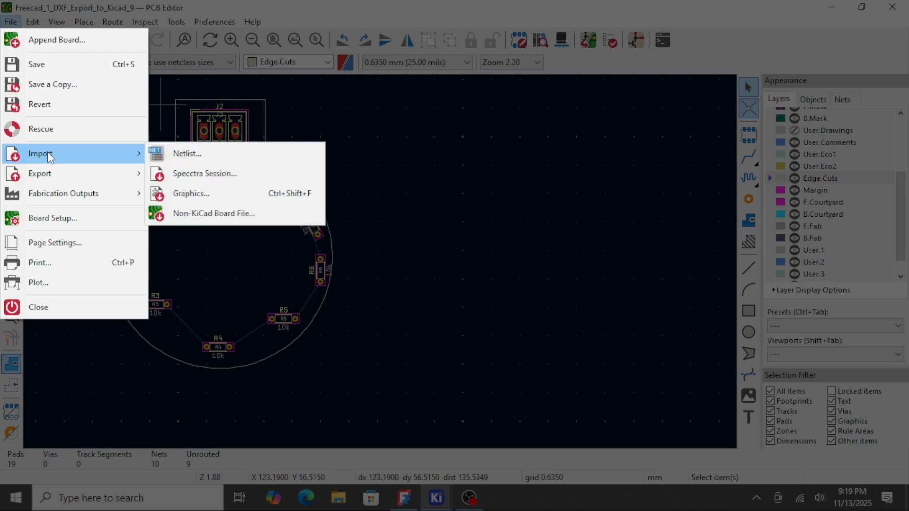
{"action": "left_click", "coordinate": [199, 193]}
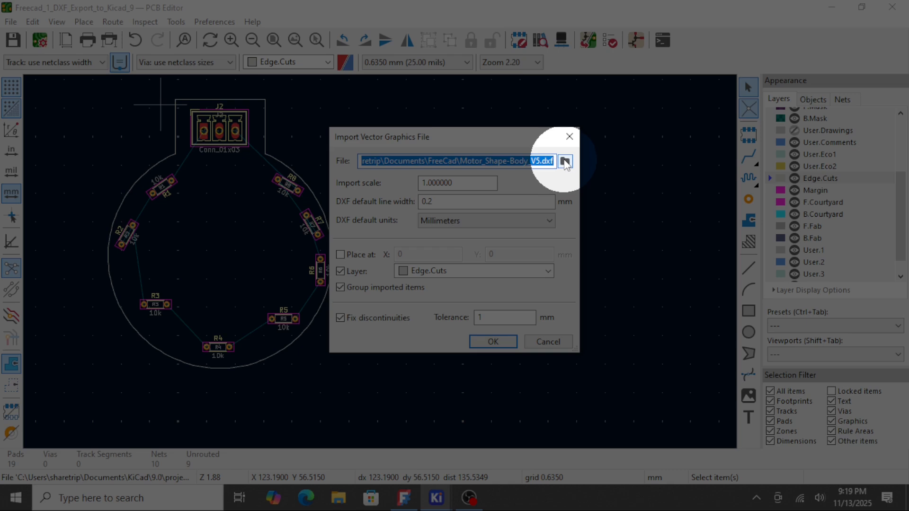
{"action": "left_click", "coordinate": [565, 161]}
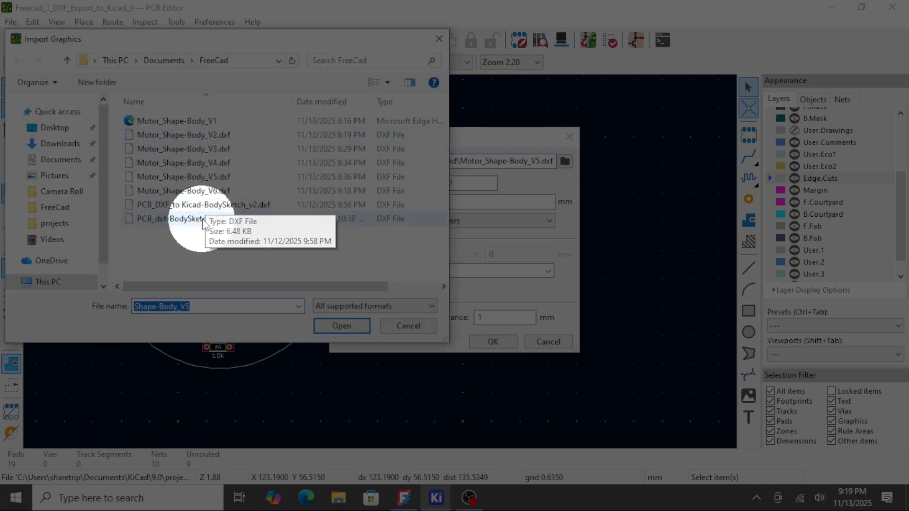
{"action": "left_click", "coordinate": [203, 190]}
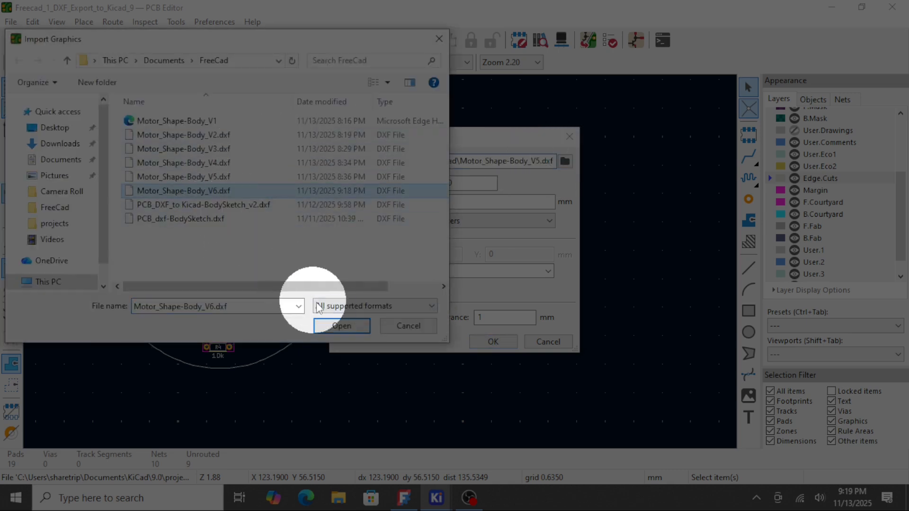
{"action": "left_click", "coordinate": [341, 326]}
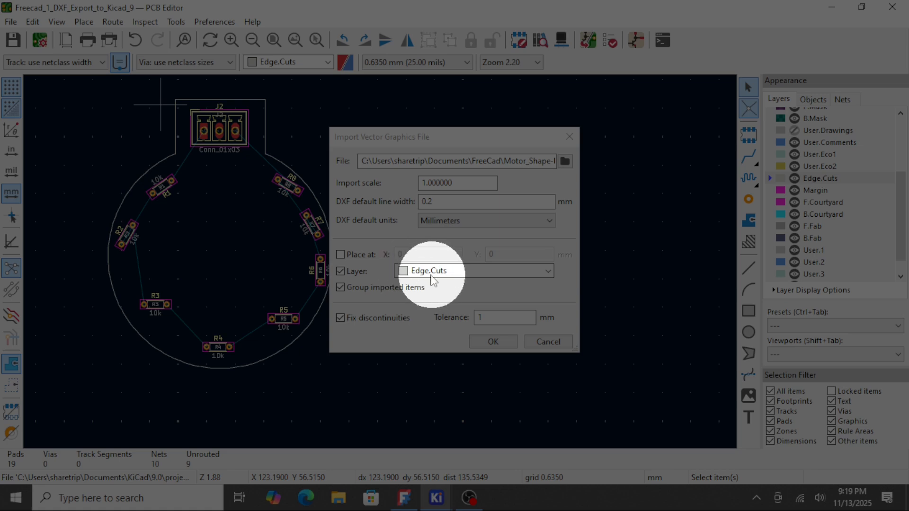
Step: Import the outline at scale 1 in millimetres onto Edge.Cuts as a group and place it to the right of the existing board
{"action": "left_click", "coordinate": [493, 342]}
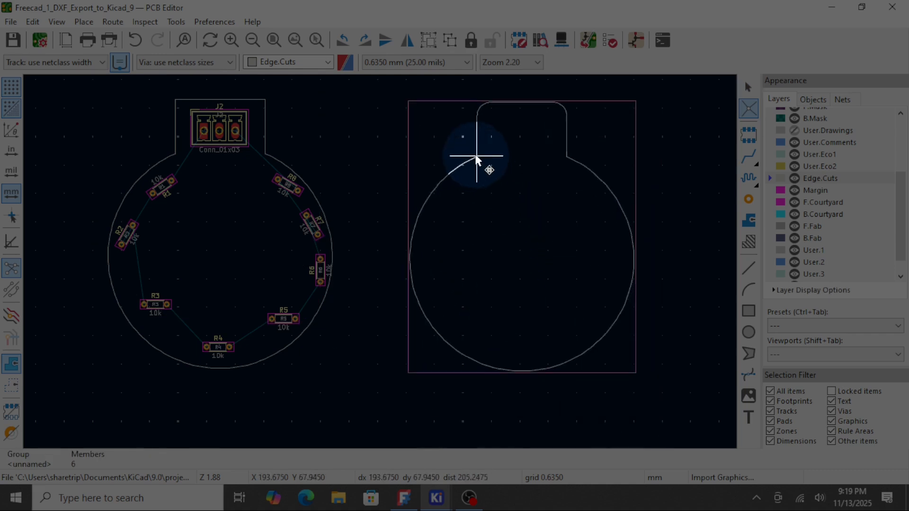
{"action": "left_click", "coordinate": [460, 160]}
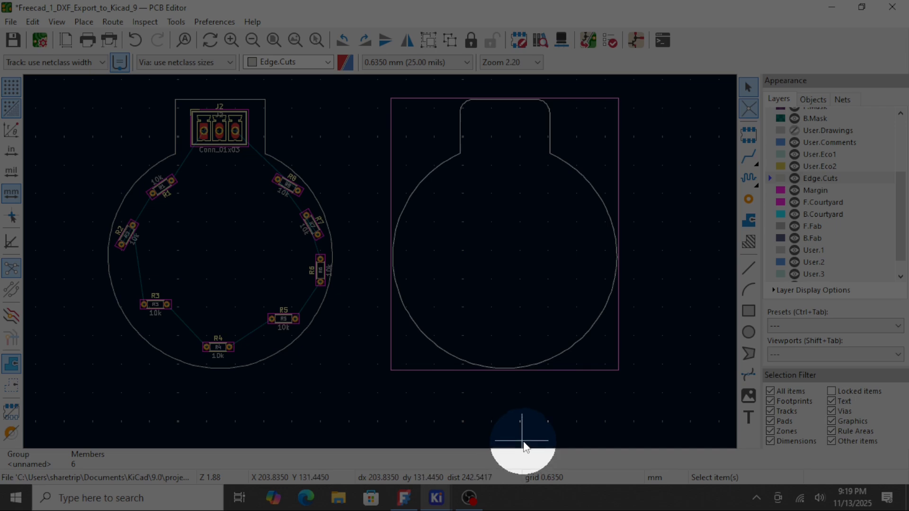
{"action": "left_click", "coordinate": [471, 399]}
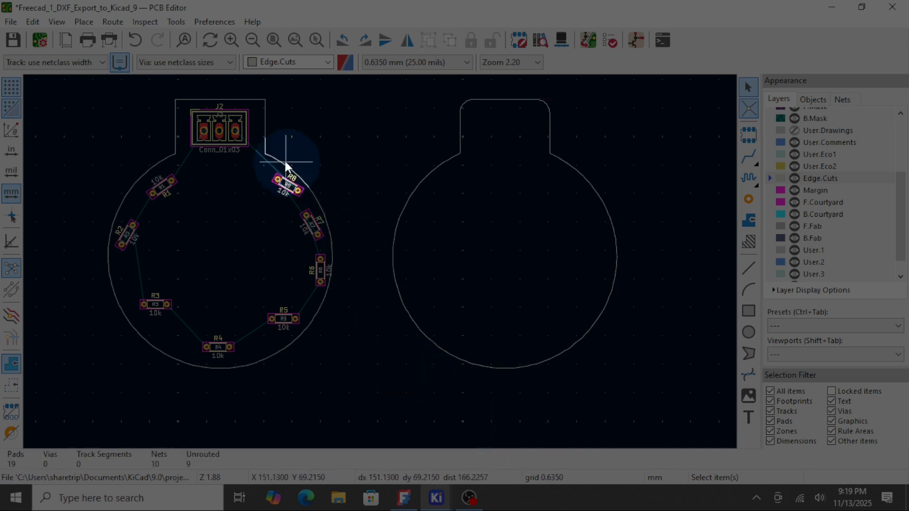
Step: Delete the old square-cornered board outline group around the components
{"action": "left_click", "coordinate": [271, 160]}
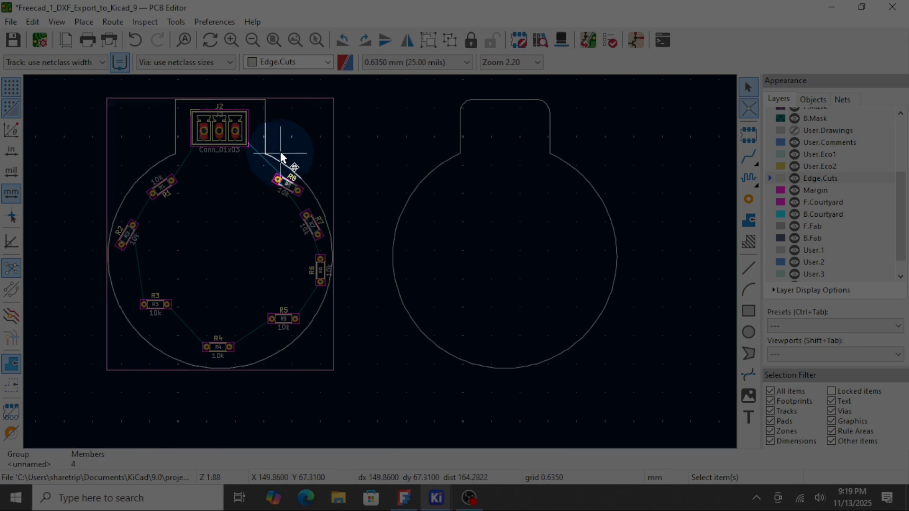
{"action": "key", "text": "Delete"}
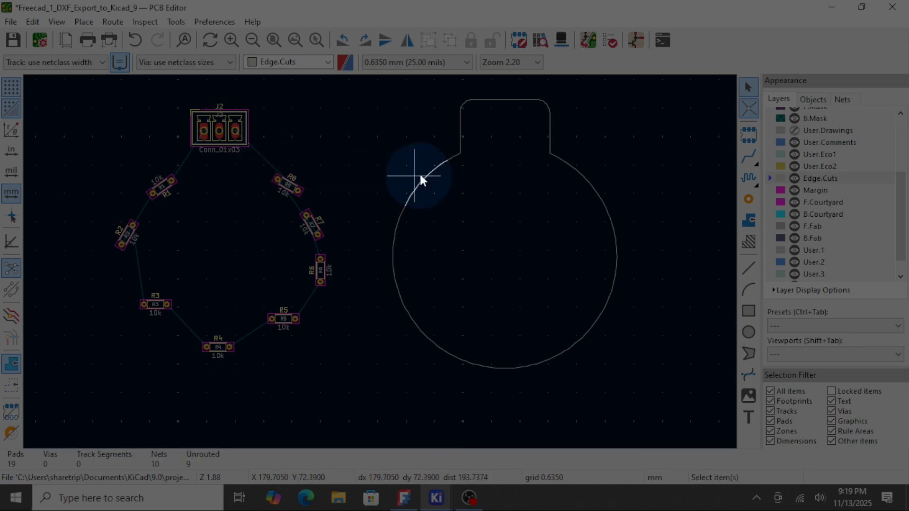
{"action": "left_click", "coordinate": [388, 92]}
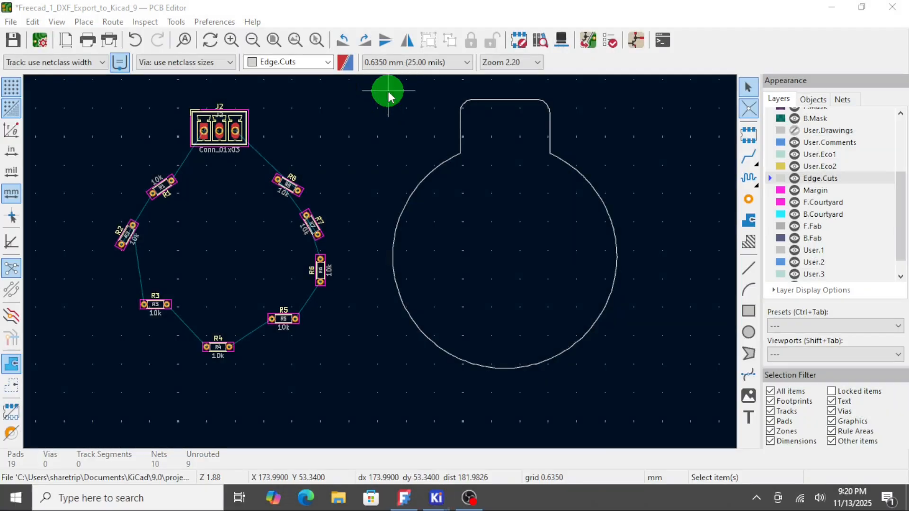
Step: Move the imported rounded outline group onto the components, in the place of the old board outline
{"action": "left_click_drag", "start_coordinate": [362, 87], "coordinate": [650, 421]}
{"action": "key", "text": "m"}
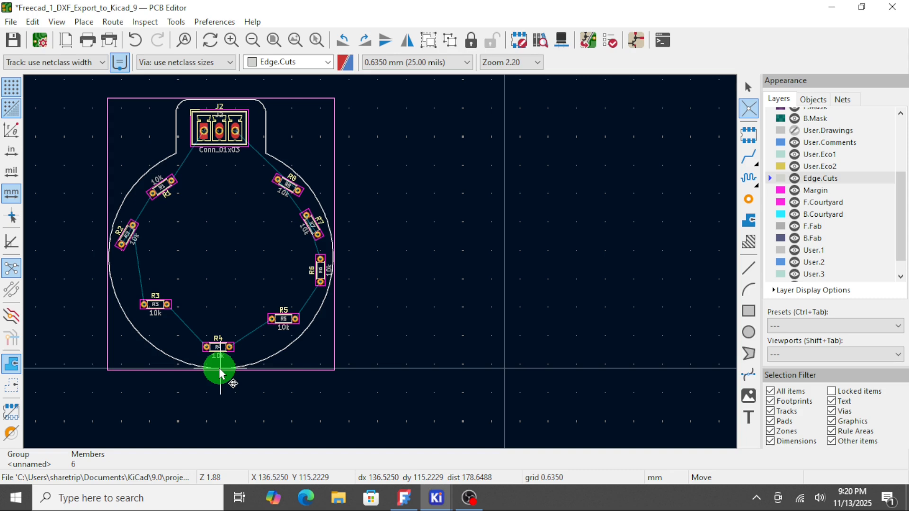
{"action": "left_click", "coordinate": [219, 368]}
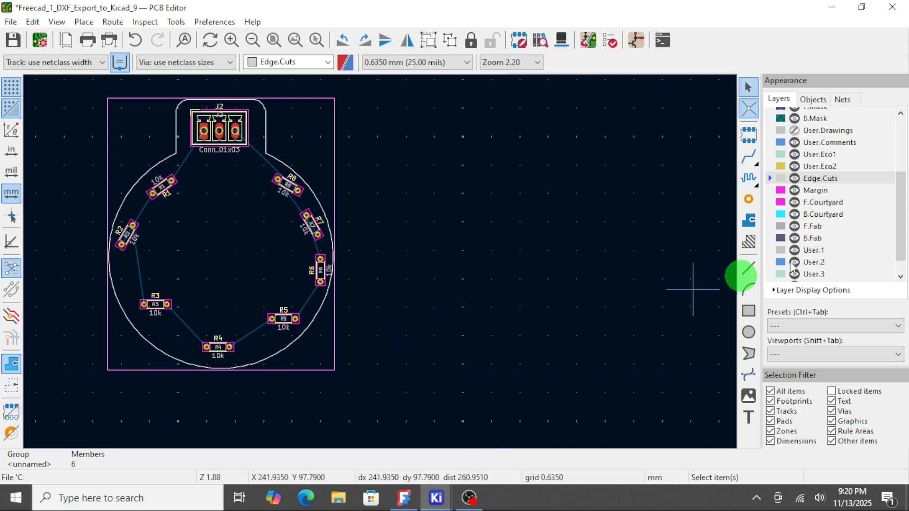
Step: Show the User.Drawings layer and examine how the new outline fits its dimensions, then clear the selection
{"action": "left_click_drag", "start_coordinate": [901, 233], "coordinate": [904, 243]}
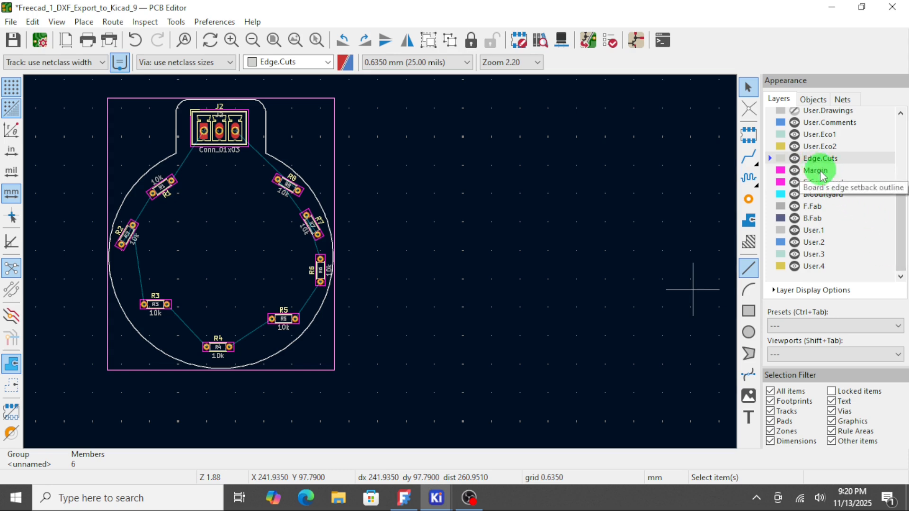
{"action": "left_click", "coordinate": [795, 112]}
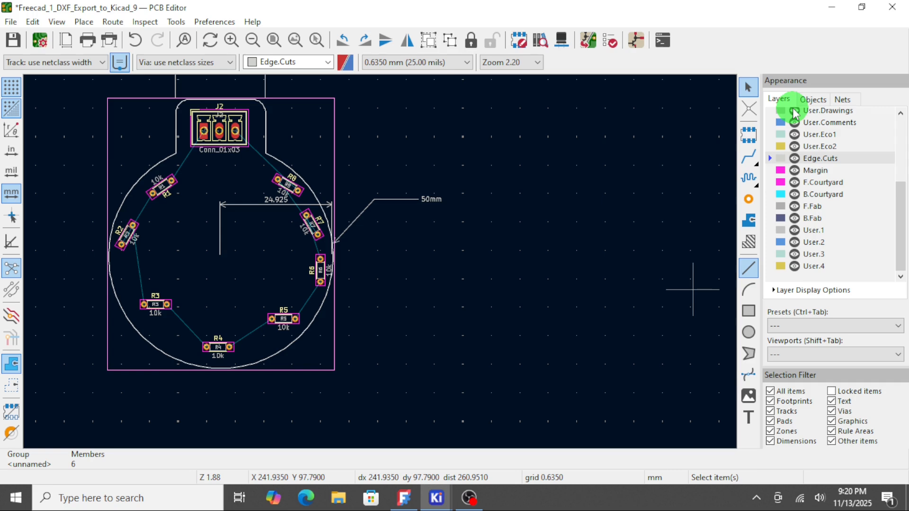
{"action": "scroll", "coordinate": [794, 113], "scroll_direction": "up", "scroll_amount": 1}
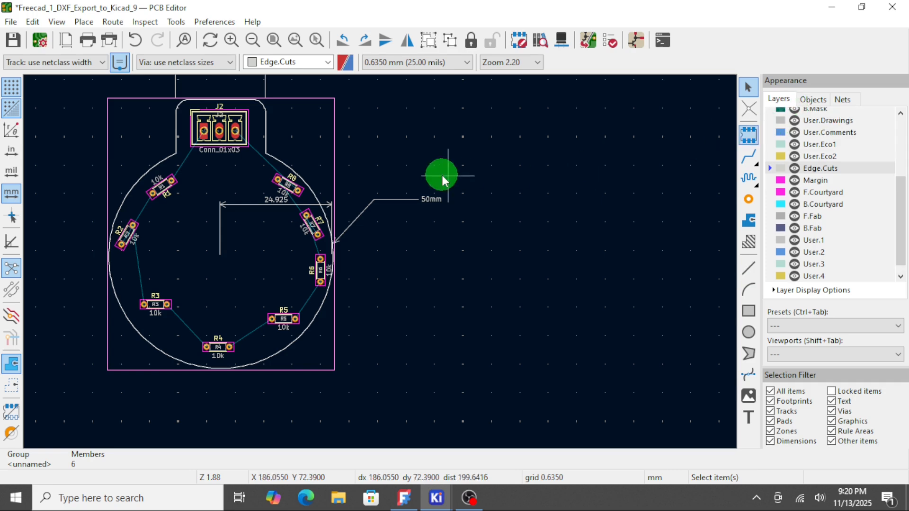
{"action": "scroll", "coordinate": [379, 264], "scroll_direction": "up", "scroll_amount": 2}
{"action": "scroll", "coordinate": [379, 263], "scroll_direction": "down", "scroll_amount": 4}
{"action": "scroll", "coordinate": [379, 260], "scroll_direction": "up", "scroll_amount": 1}
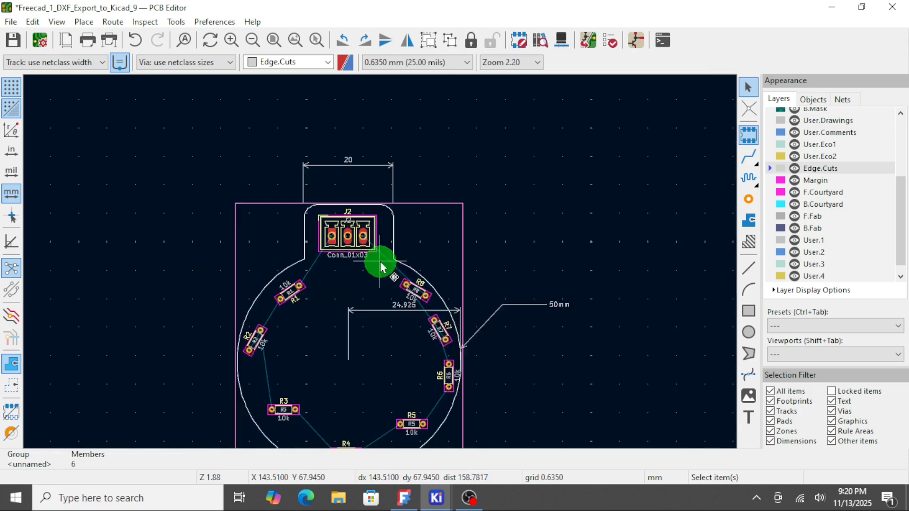
{"action": "scroll", "coordinate": [374, 220], "scroll_direction": "up", "scroll_amount": 1}
{"action": "scroll", "coordinate": [379, 223], "scroll_direction": "down", "scroll_amount": 1}
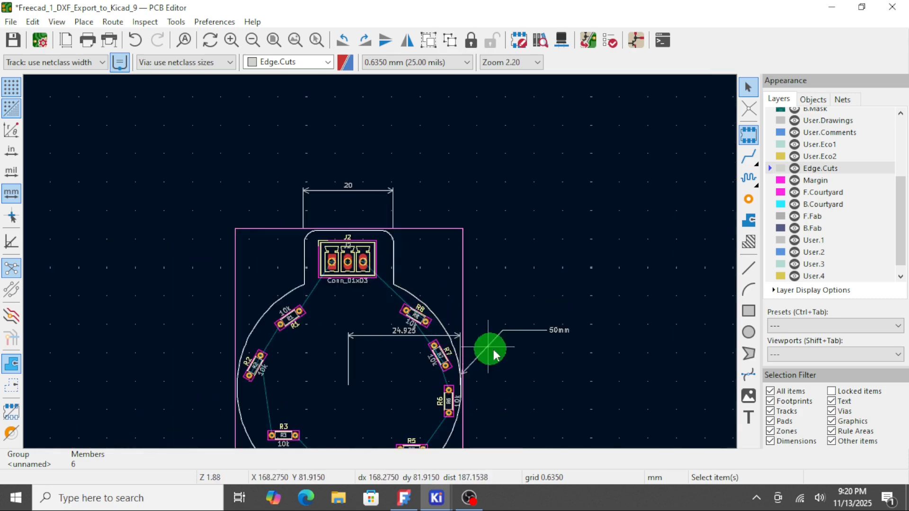
{"action": "scroll", "coordinate": [552, 331], "scroll_direction": "down", "scroll_amount": 1}
{"action": "scroll", "coordinate": [331, 276], "scroll_direction": "up", "scroll_amount": 2}
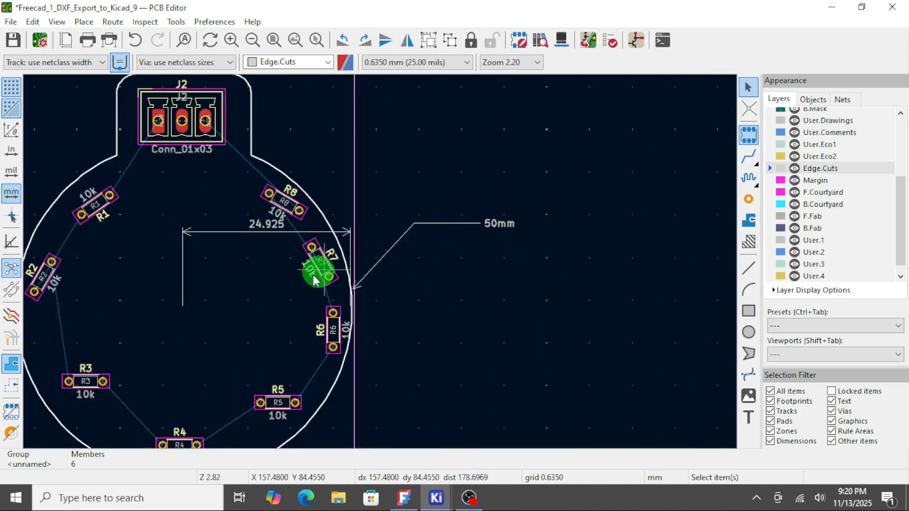
{"action": "scroll", "coordinate": [379, 260], "scroll_direction": "down", "scroll_amount": 1}
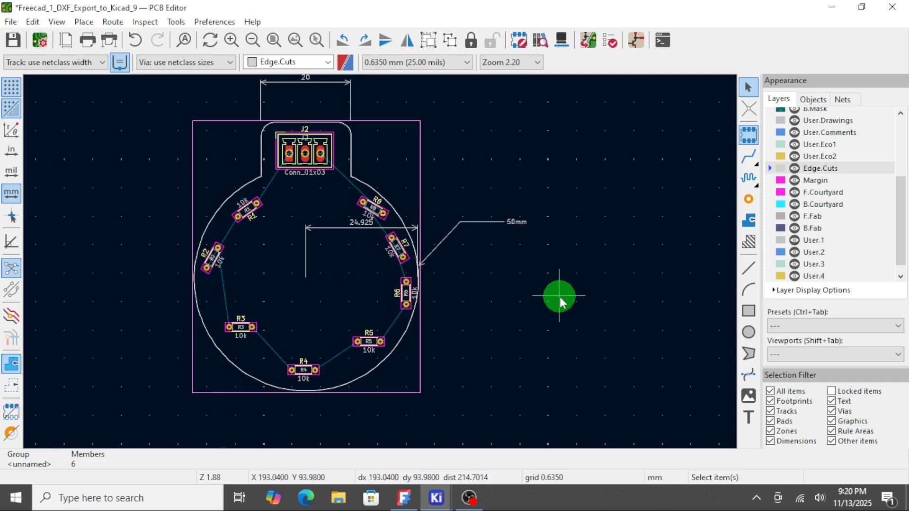
{"action": "left_click", "coordinate": [558, 298]}
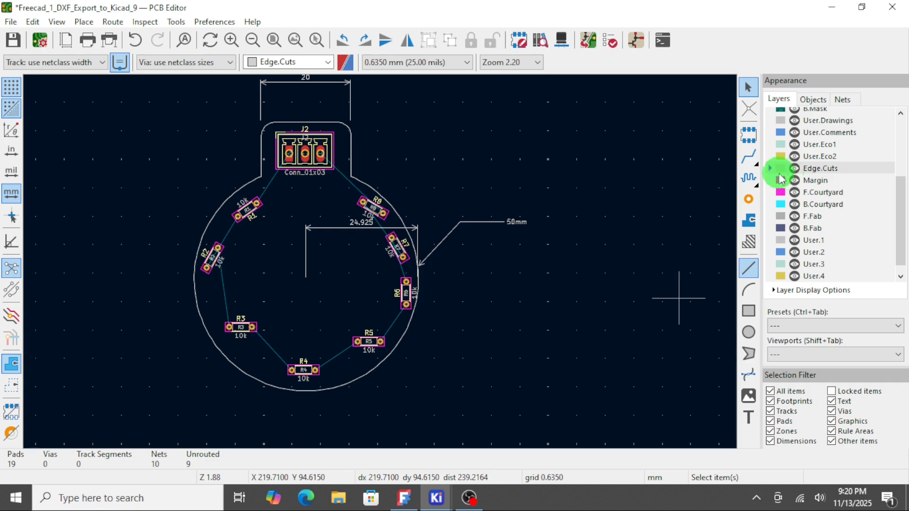
Step: Hide the User.Drawings layer and save the board
{"action": "scroll", "coordinate": [805, 171], "scroll_direction": "up", "scroll_amount": 1}
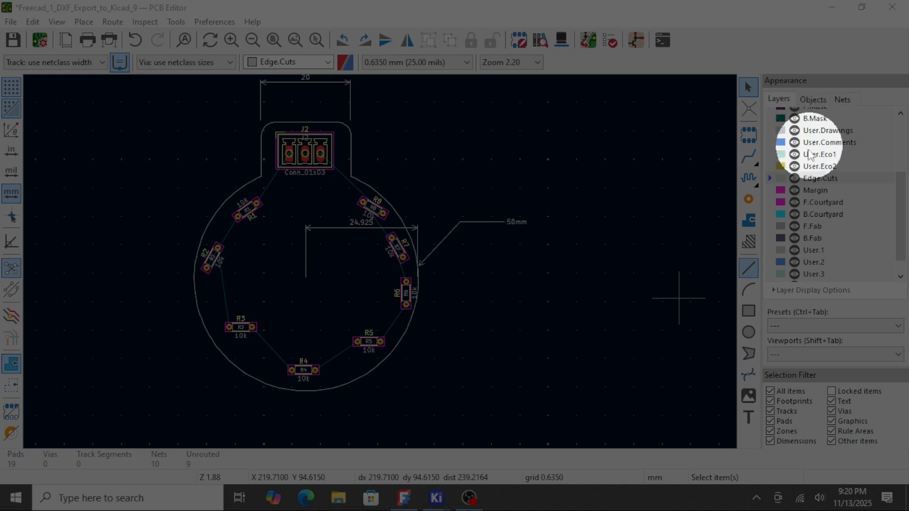
{"action": "left_click", "coordinate": [795, 132]}
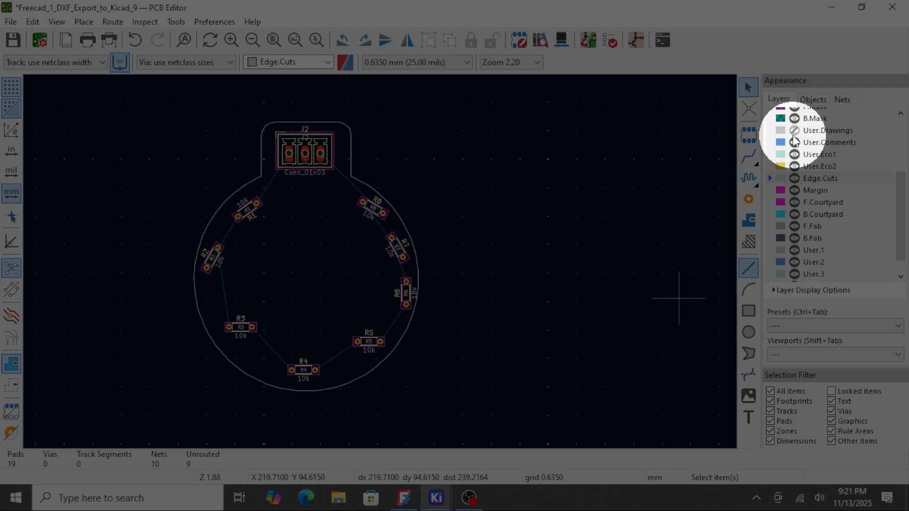
{"action": "left_click", "coordinate": [794, 137]}
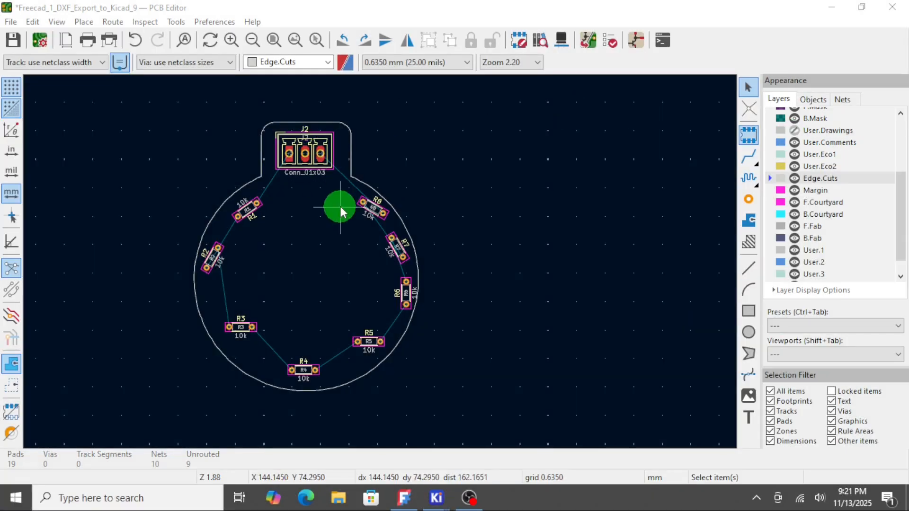
{"action": "scroll", "coordinate": [346, 213], "scroll_direction": "up", "scroll_amount": 3}
{"action": "scroll", "coordinate": [381, 267], "scroll_direction": "down", "scroll_amount": 3}
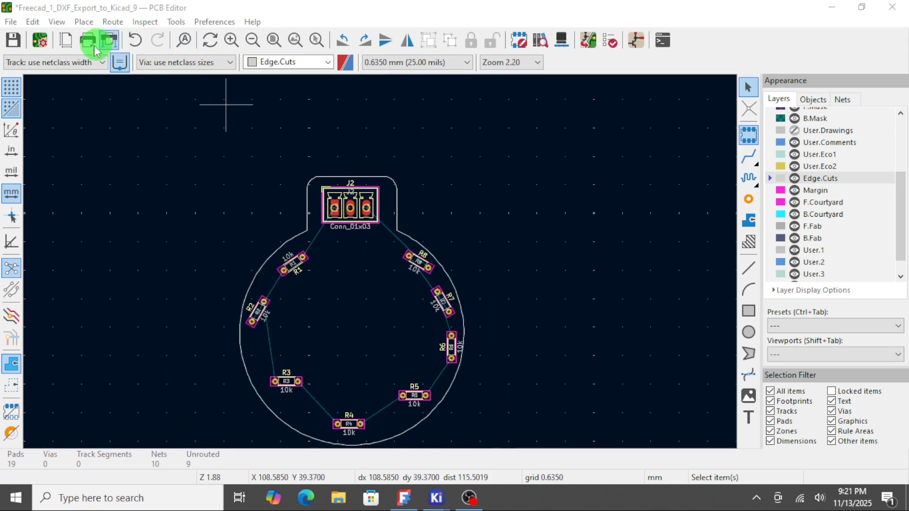
{"action": "left_click", "coordinate": [13, 40]}
Step: Open the board in the 3D Viewer, examine its rounded top corners and the neck corners, and close the viewer
{"action": "scroll", "coordinate": [382, 267], "scroll_direction": "up", "scroll_amount": 2}
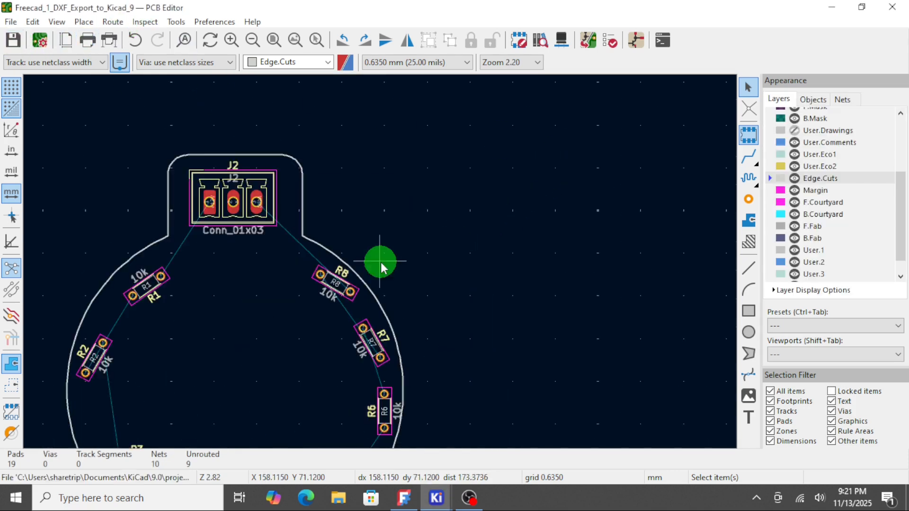
{"action": "scroll", "coordinate": [381, 267], "scroll_direction": "down", "scroll_amount": 4}
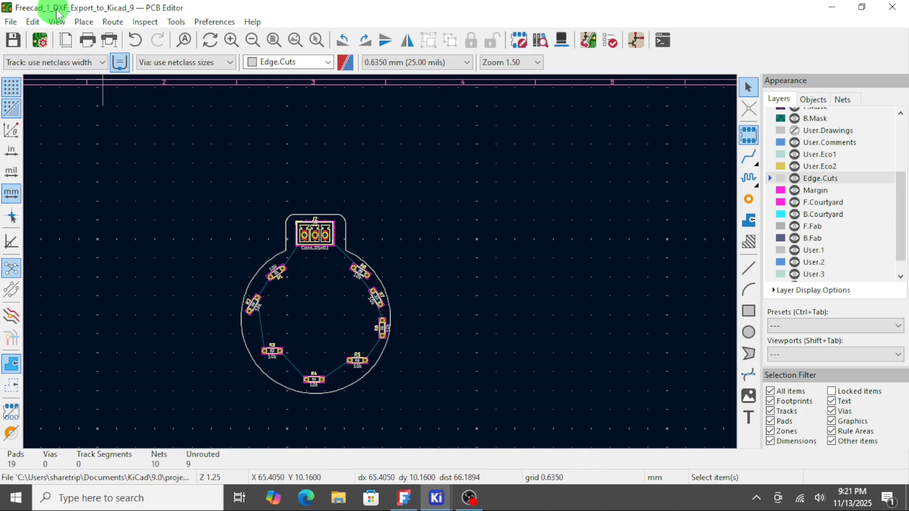
{"action": "left_click", "coordinate": [58, 22]}
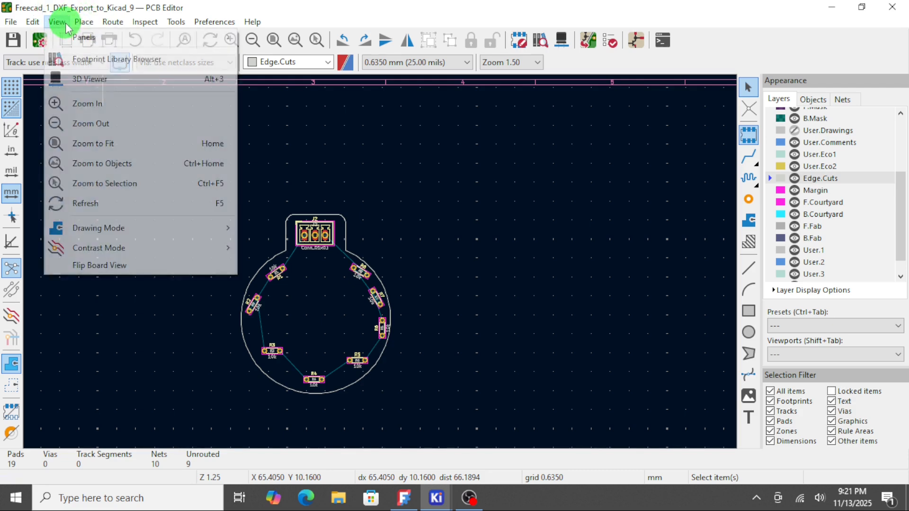
{"action": "left_click", "coordinate": [104, 92]}
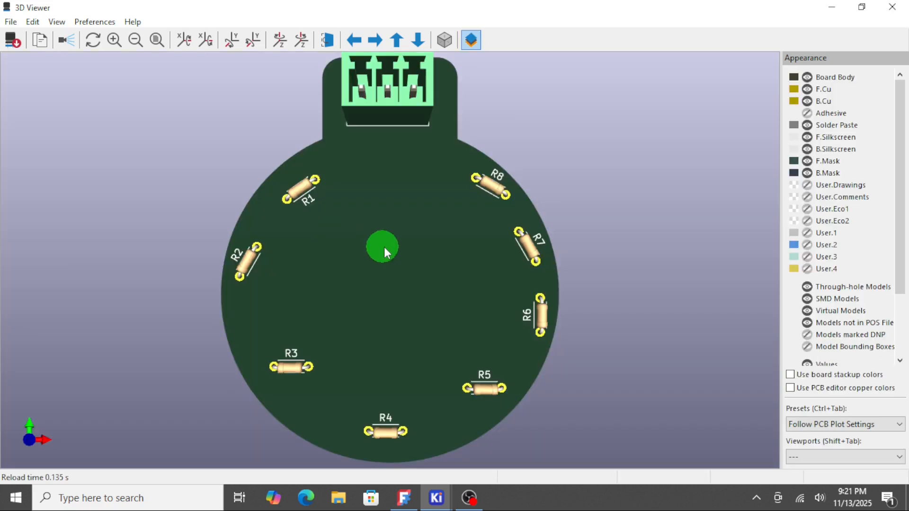
{"action": "scroll", "coordinate": [421, 158], "scroll_direction": "down", "scroll_amount": 1}
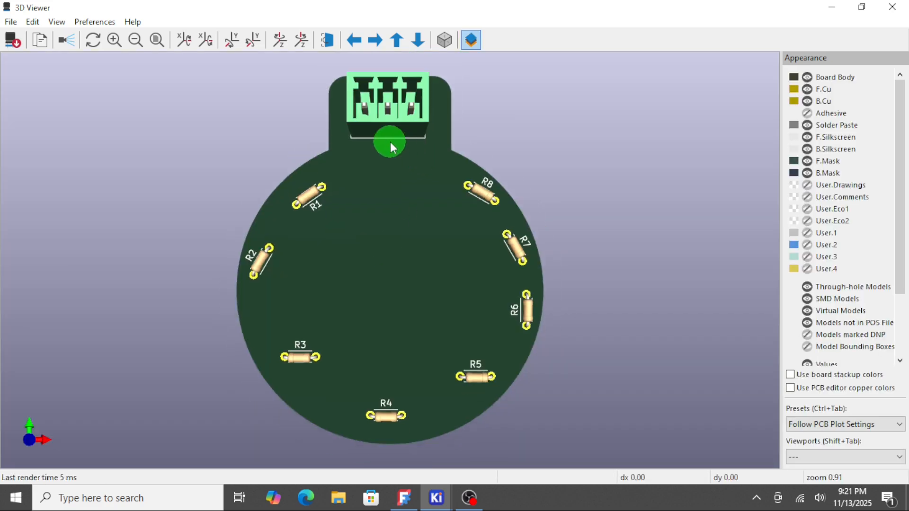
{"action": "scroll", "coordinate": [337, 161], "scroll_direction": "up", "scroll_amount": 1}
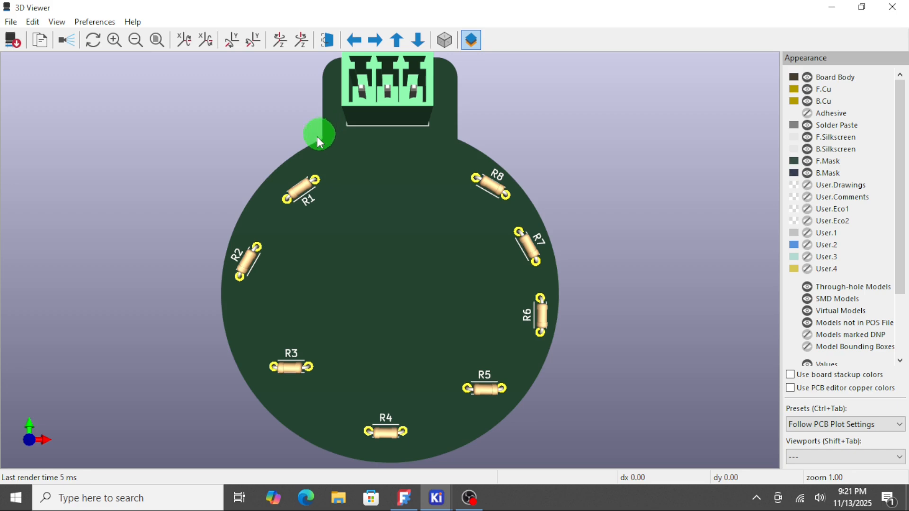
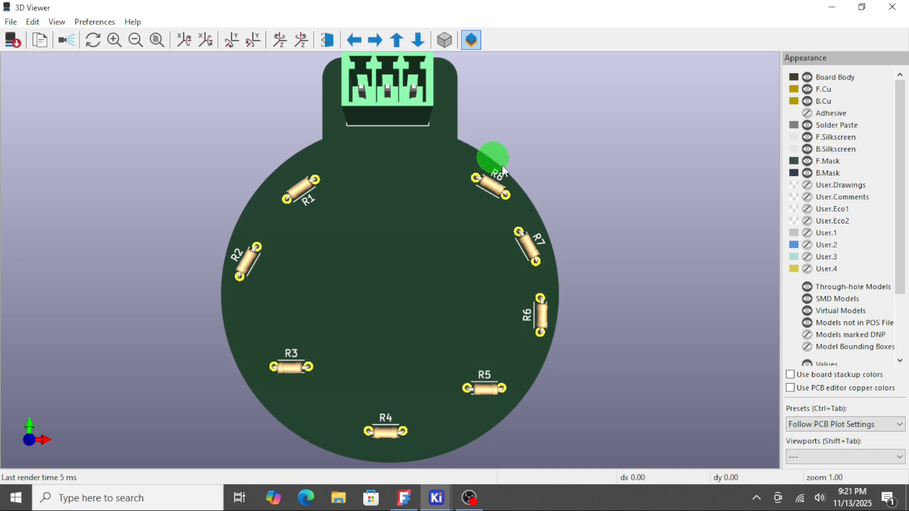
{"action": "scroll", "coordinate": [333, 134], "scroll_direction": "up", "scroll_amount": 1}
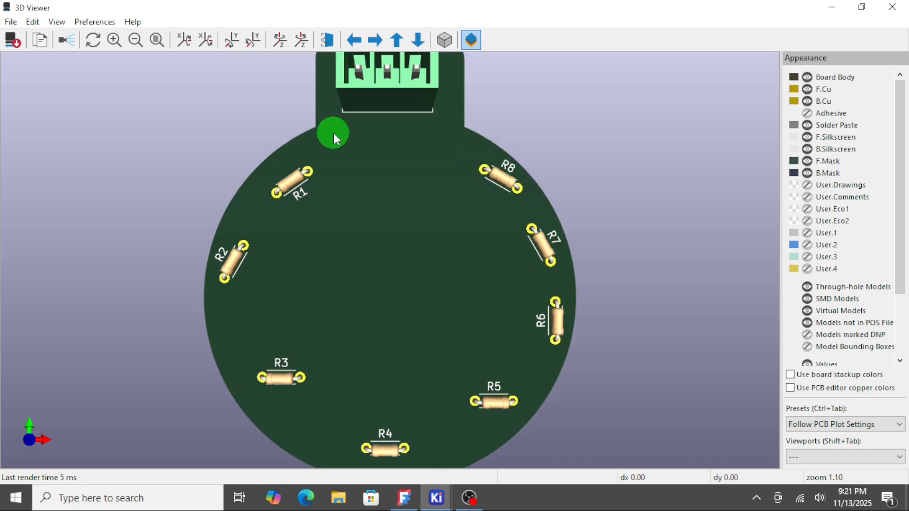
{"action": "scroll", "coordinate": [333, 135], "scroll_direction": "down", "scroll_amount": 2}
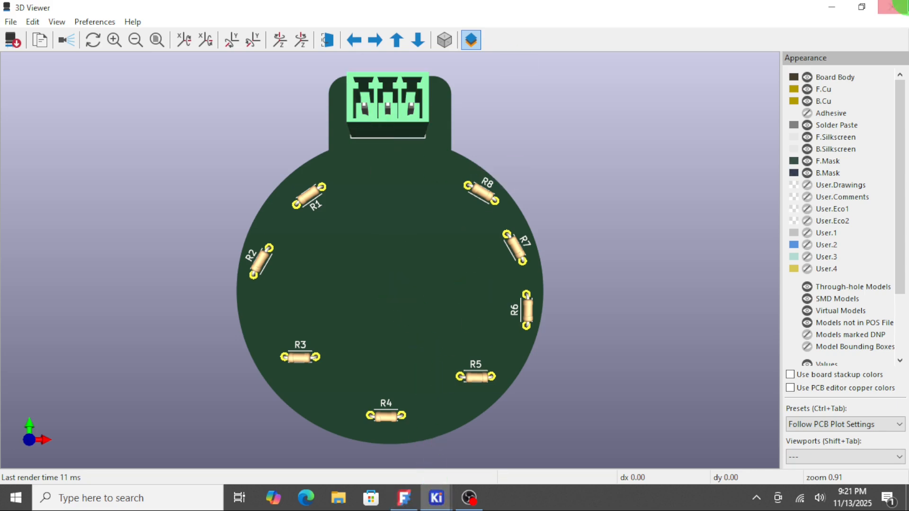
{"action": "left_click", "coordinate": [893, 7]}
Step: Switch to FreeCAD and open the sketch under the Motor_Shape body's Pad for editing
{"action": "scroll", "coordinate": [391, 265], "scroll_direction": "up", "scroll_amount": 5}
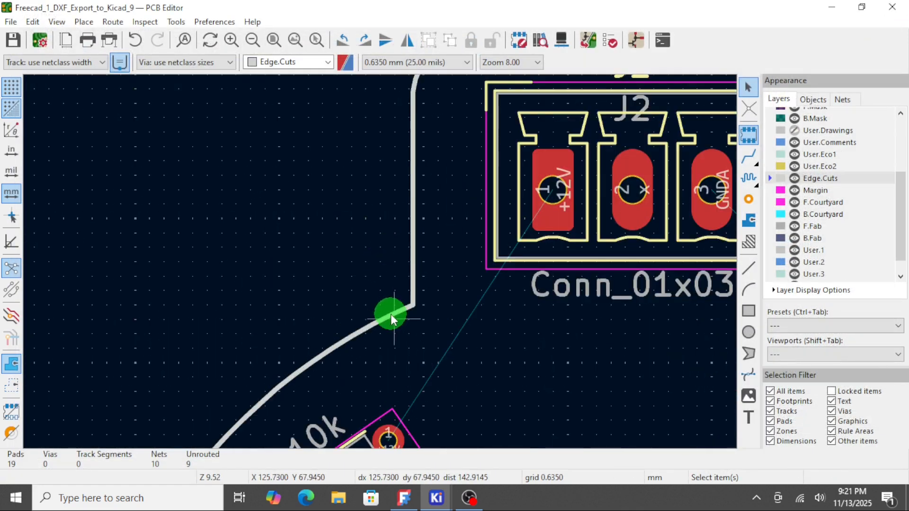
{"action": "scroll", "coordinate": [428, 407], "scroll_direction": "down", "scroll_amount": 2}
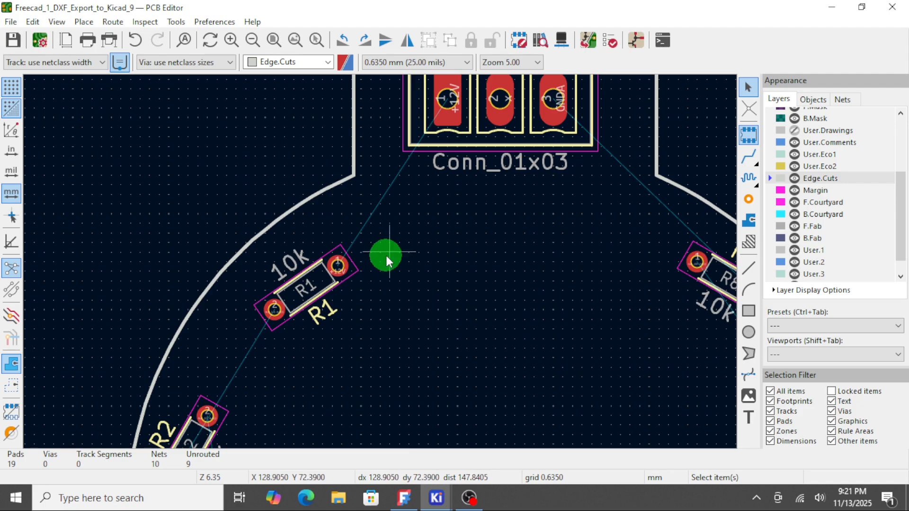
{"action": "left_click", "coordinate": [404, 497]}
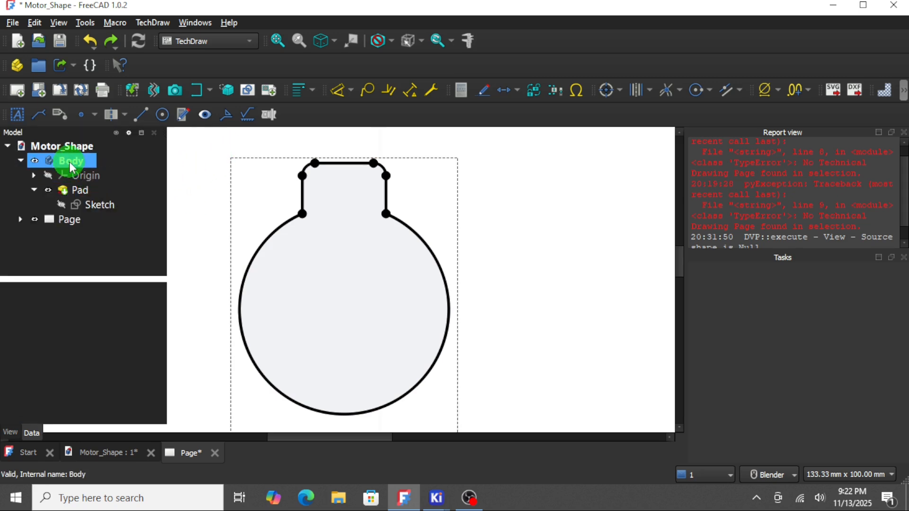
{"action": "left_click", "coordinate": [39, 192]}
{"action": "left_click", "coordinate": [38, 189]}
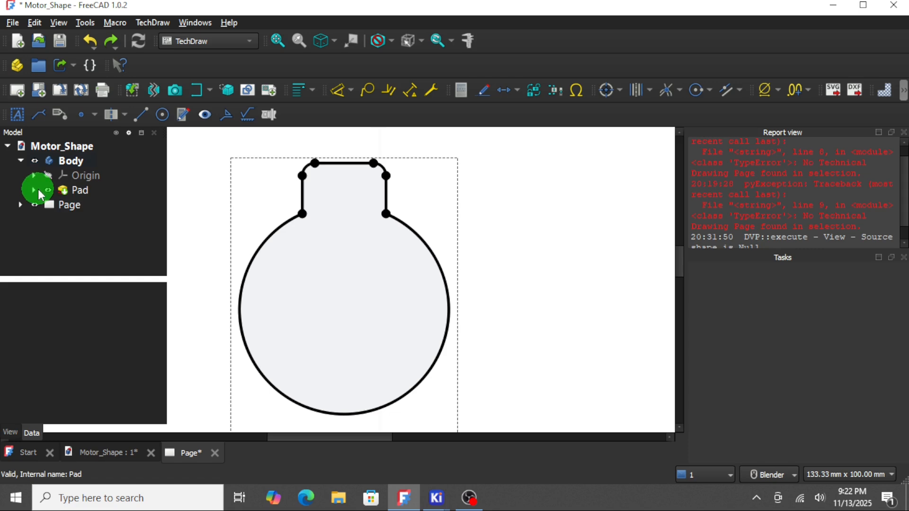
{"action": "left_click", "coordinate": [36, 191]}
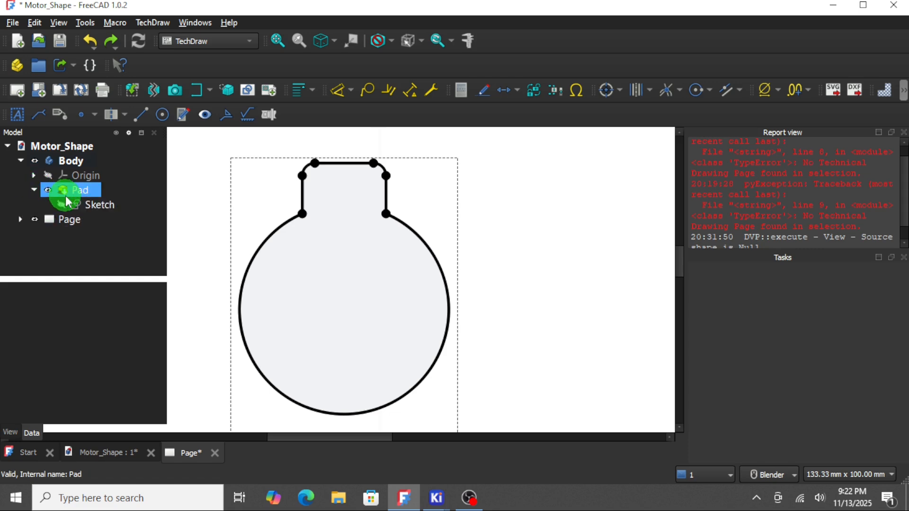
{"action": "left_click", "coordinate": [101, 205]}
{"action": "double_click", "coordinate": [102, 205]}
{"action": "left_click", "coordinate": [334, 264]}
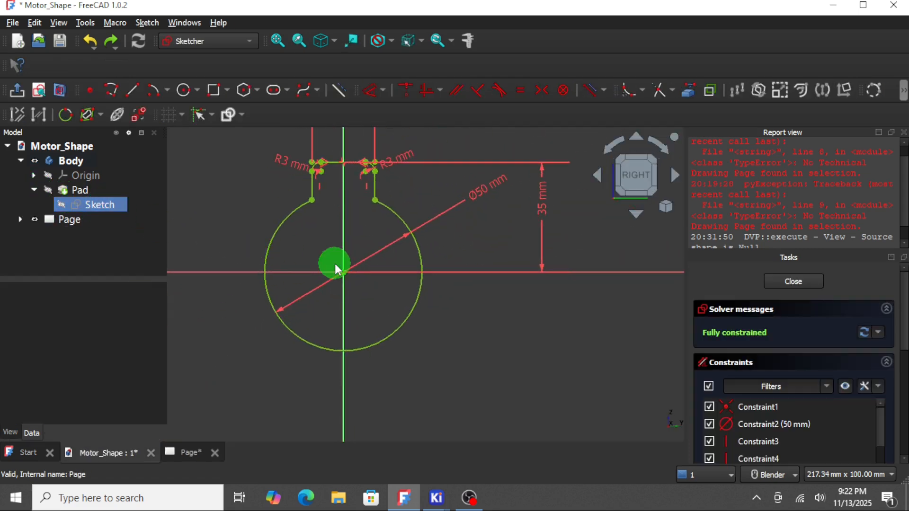
Step: Fillet the two sketch corners where the neck's vertical lines meet the 50 mm circle
{"action": "scroll", "coordinate": [352, 234], "scroll_direction": "up", "scroll_amount": 2}
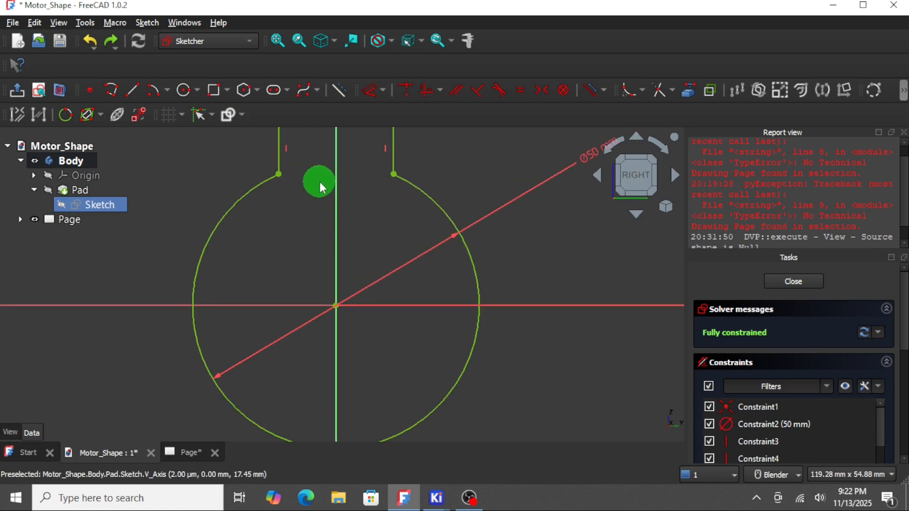
{"action": "scroll", "coordinate": [320, 182], "scroll_direction": "down", "scroll_amount": 2}
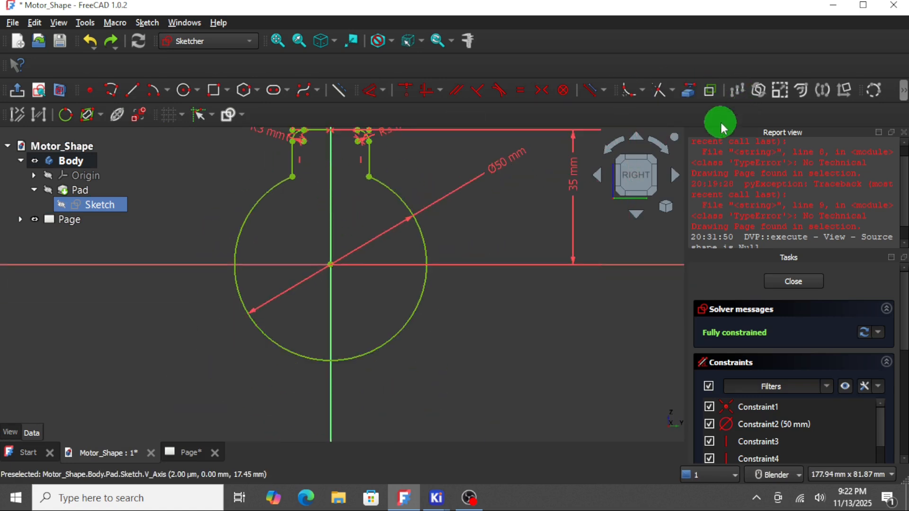
{"action": "left_click", "coordinate": [672, 90]}
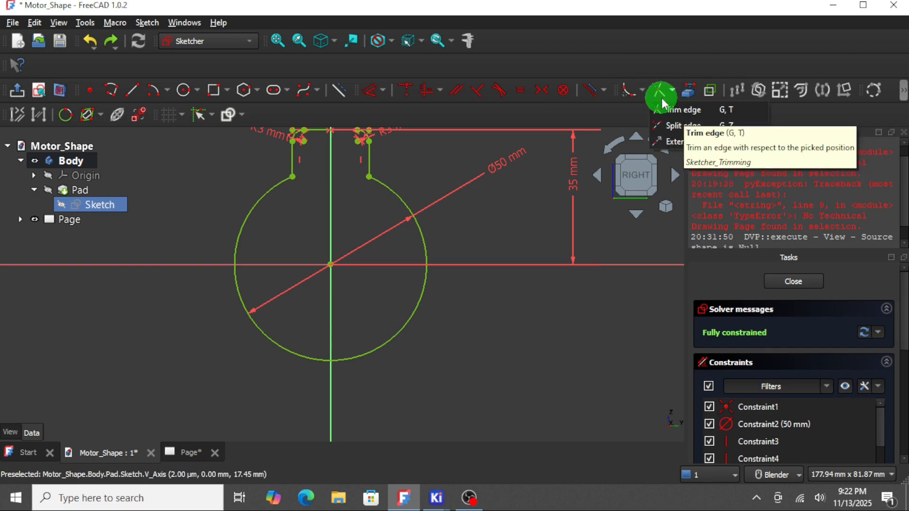
{"action": "left_click", "coordinate": [642, 93]}
{"action": "left_click", "coordinate": [642, 93]}
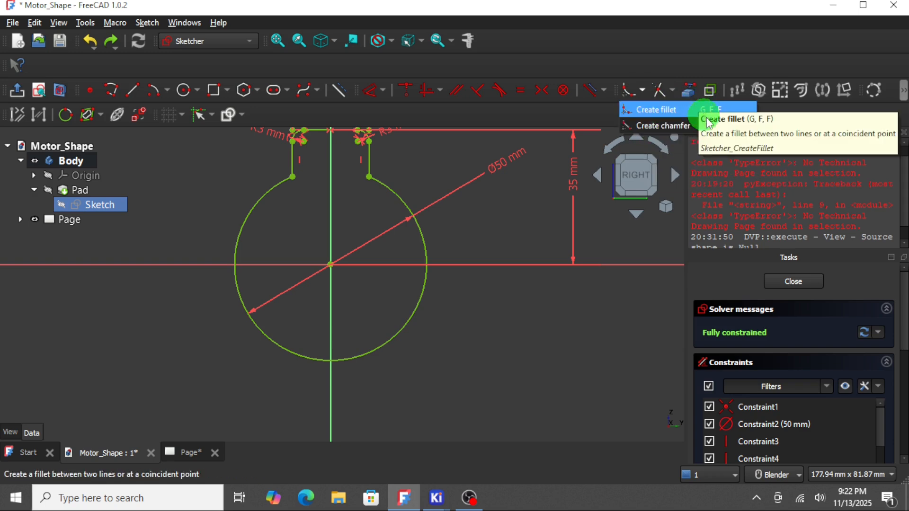
{"action": "left_click", "coordinate": [662, 111]}
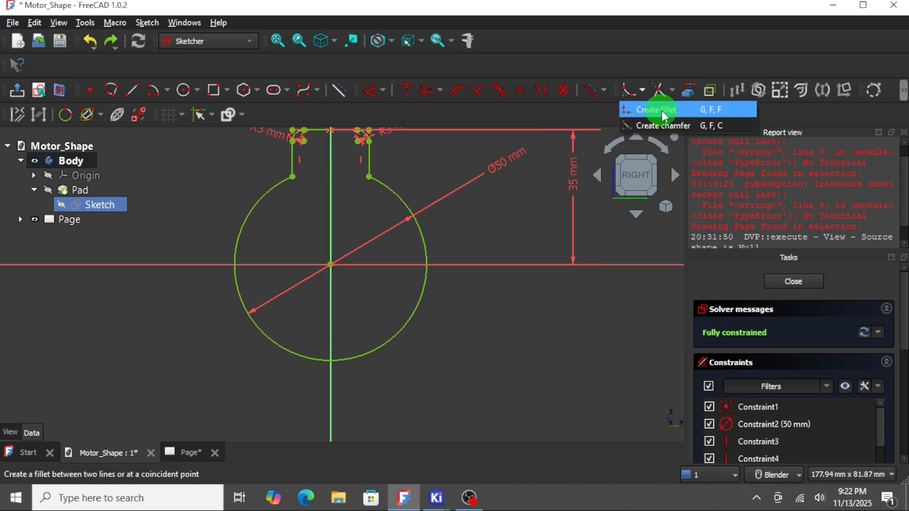
{"action": "scroll", "coordinate": [315, 183], "scroll_direction": "up", "scroll_amount": 5}
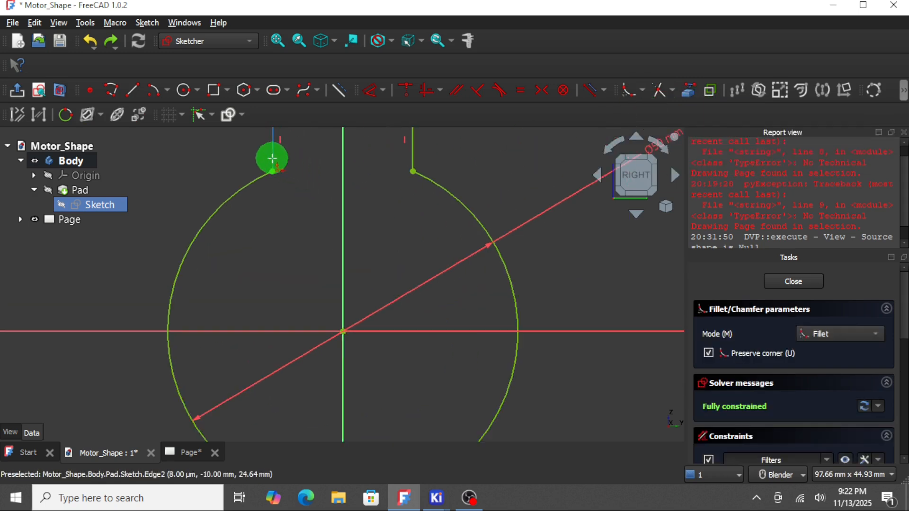
{"action": "left_click", "coordinate": [272, 158]}
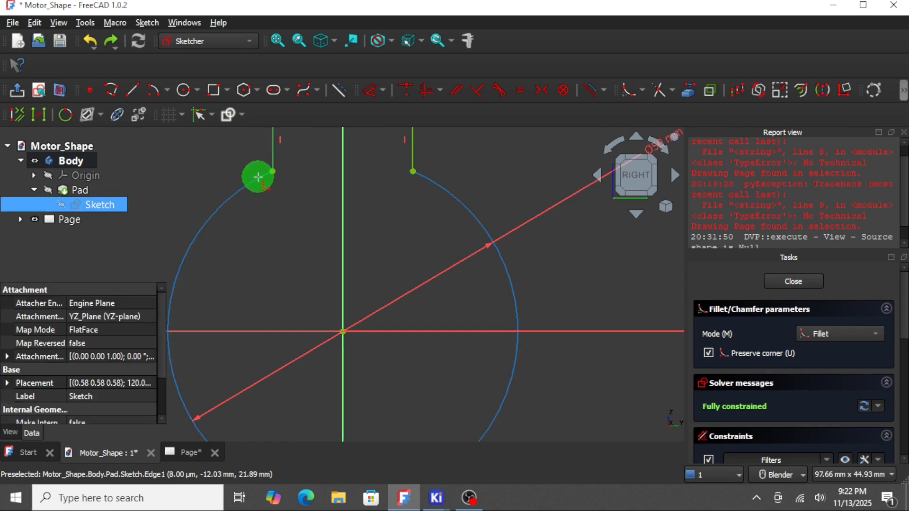
{"action": "left_click", "coordinate": [258, 177]}
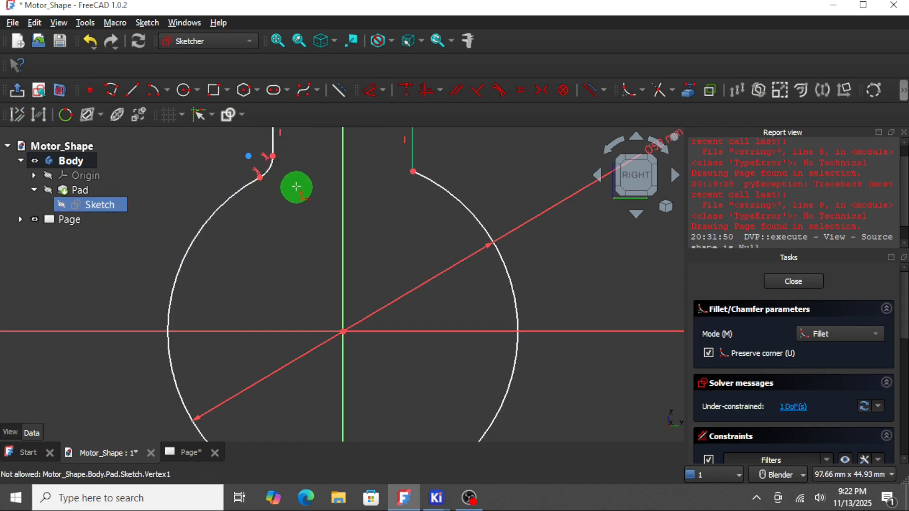
{"action": "left_click", "coordinate": [412, 160]}
{"action": "left_click", "coordinate": [422, 179]}
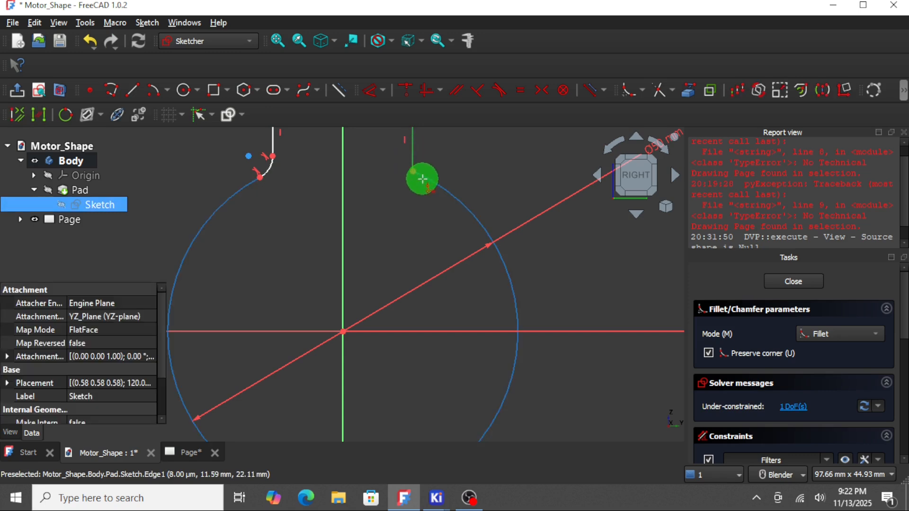
{"action": "left_click", "coordinate": [422, 176]}
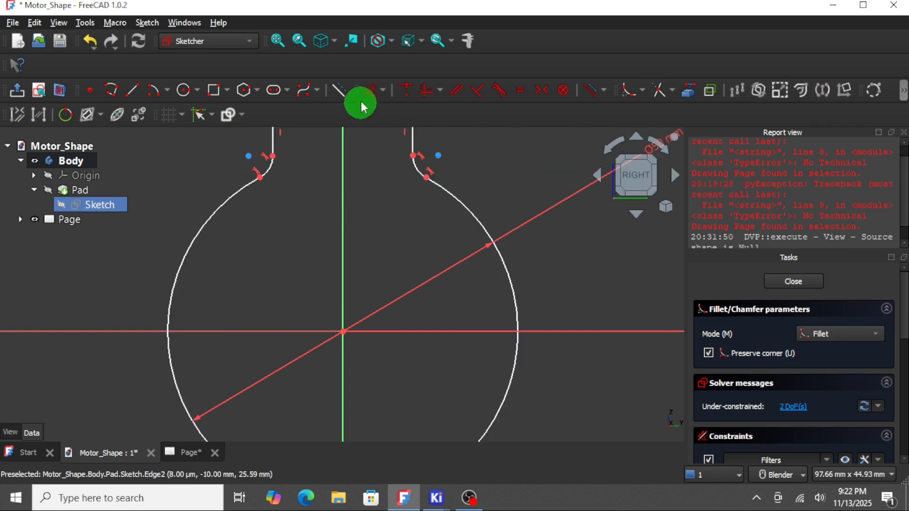
Step: Add a radius constraint of 1 mm to the fillet between the neck's left line and the circle
{"action": "left_click", "coordinate": [384, 90]}
{"action": "left_click", "coordinate": [406, 107]}
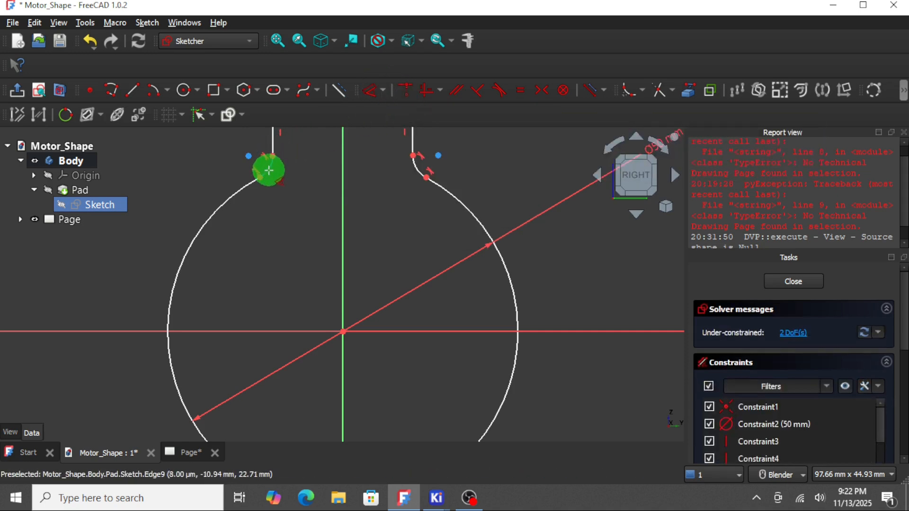
{"action": "left_click", "coordinate": [269, 170]}
{"action": "left_click_drag", "start_coordinate": [356, 197], "coordinate": [166, 158]}
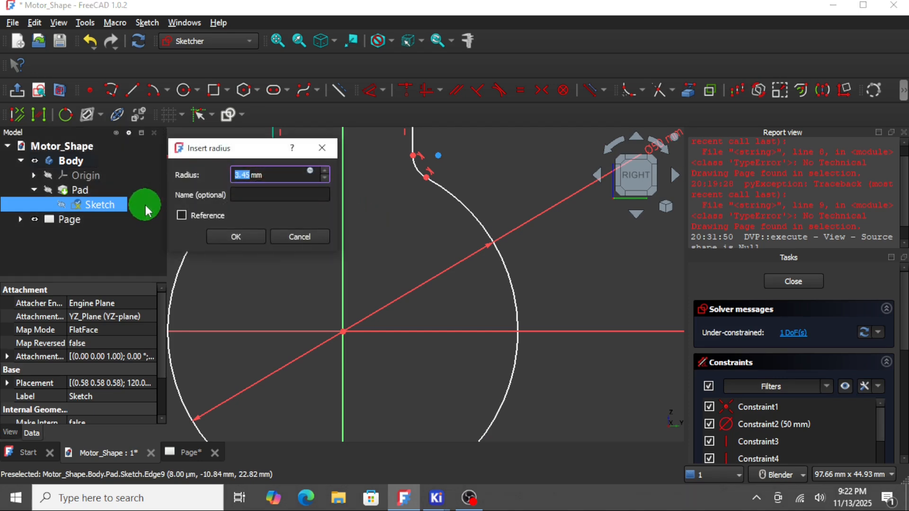
{"action": "type", "text": "1"}
{"action": "key", "text": "Return"}
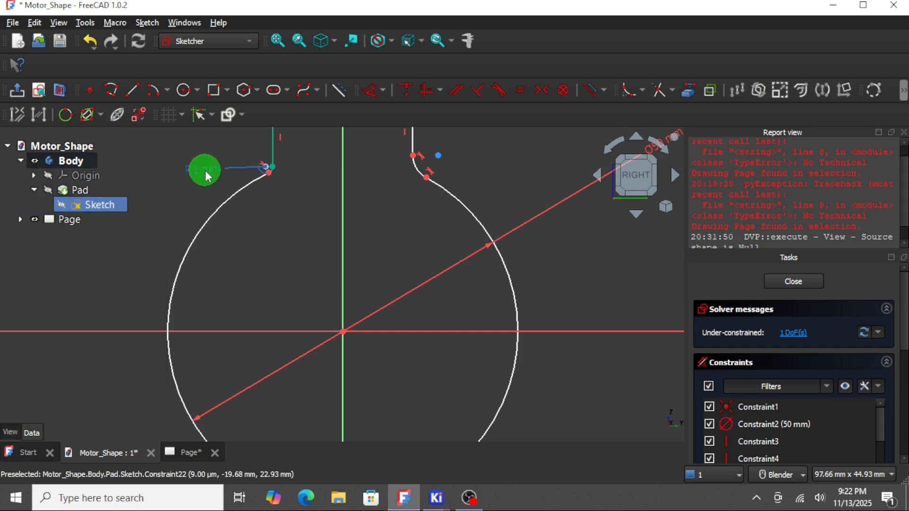
Step: Set the left neck fillet's radius to 2 mm
{"action": "double_click", "coordinate": [207, 182]}
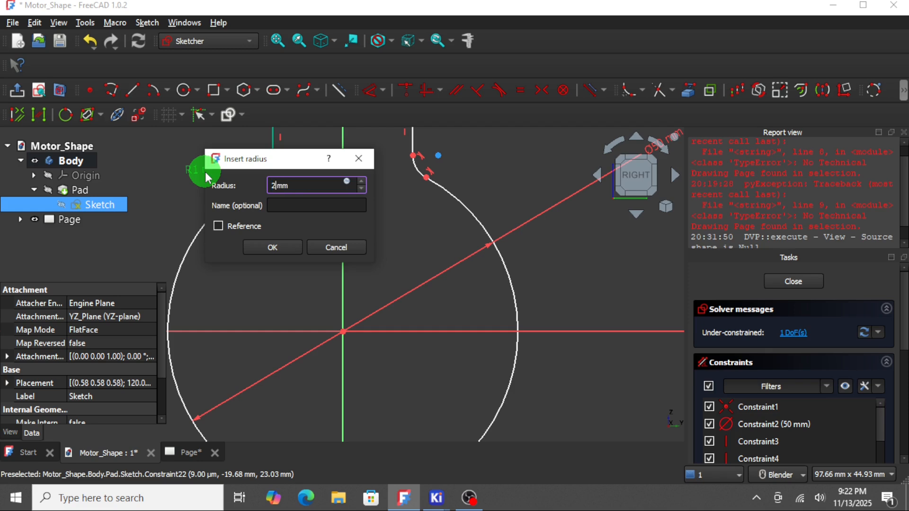
{"action": "type", "text": "2"}
{"action": "key", "text": "Return"}
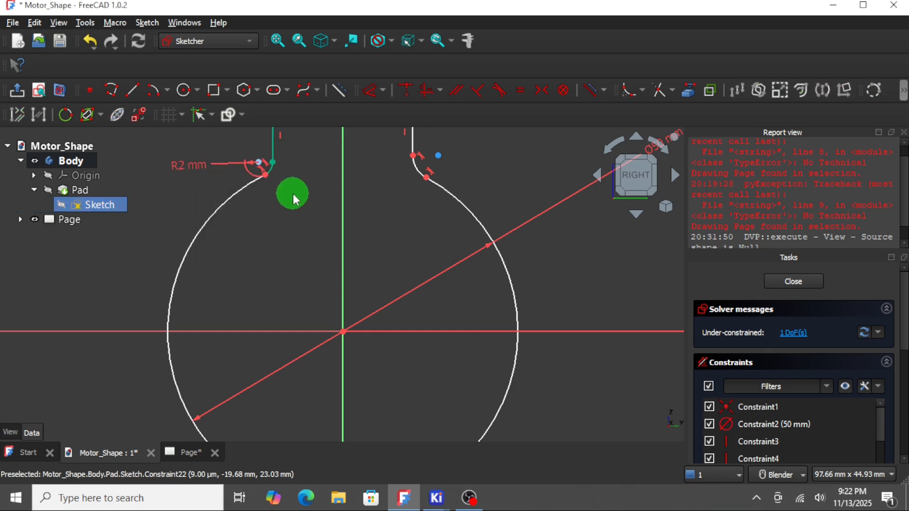
Step: Constrain the radius of the fillet between the neck's right line and the circle to 2 mm
{"action": "scroll", "coordinate": [294, 194], "scroll_direction": "up", "scroll_amount": 2}
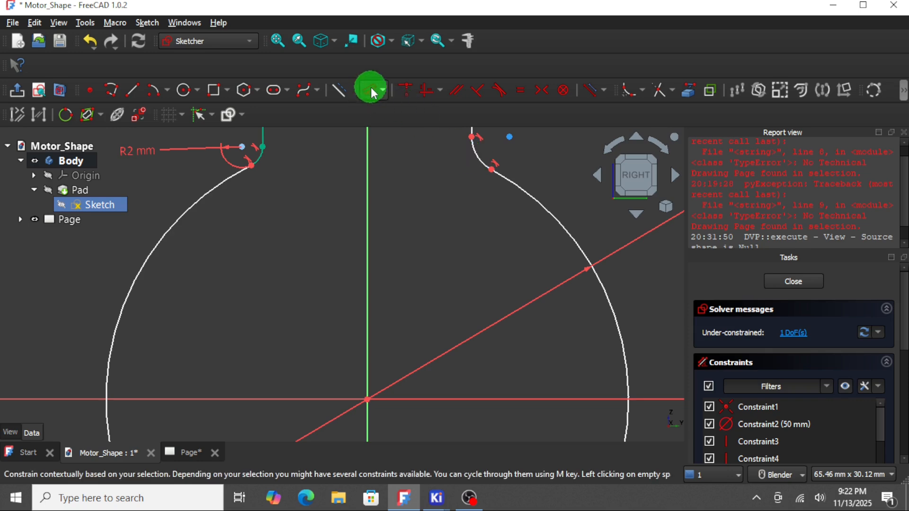
{"action": "left_click", "coordinate": [383, 90]}
{"action": "left_click", "coordinate": [397, 110]}
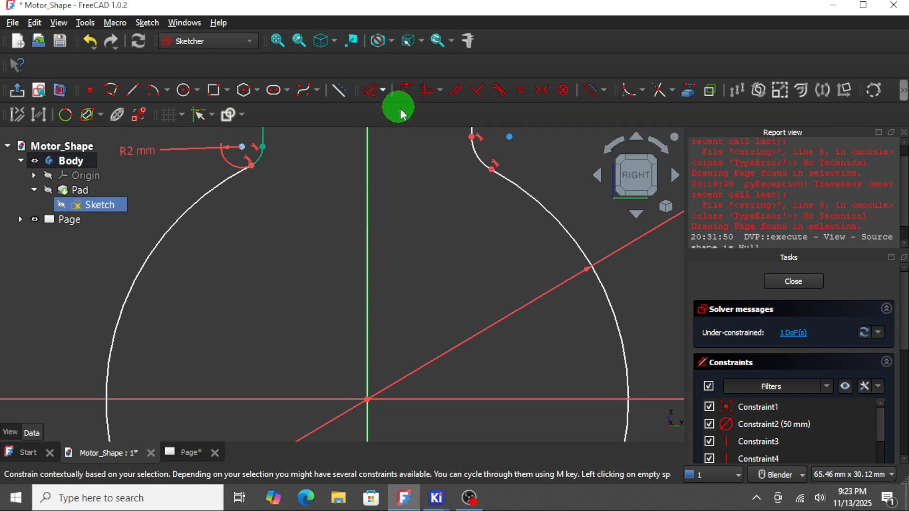
{"action": "left_click", "coordinate": [474, 150]}
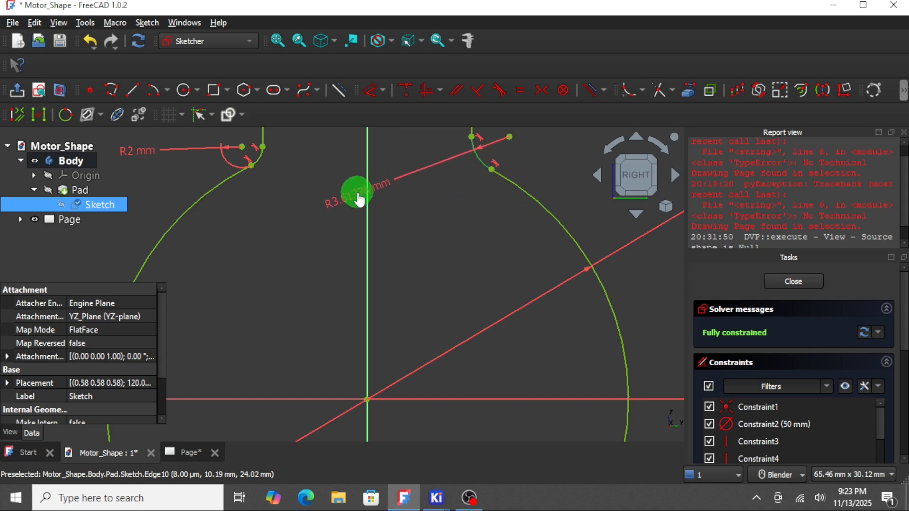
{"action": "left_click", "coordinate": [359, 200]}
{"action": "type", "text": "2"}
{"action": "key", "text": "Return"}
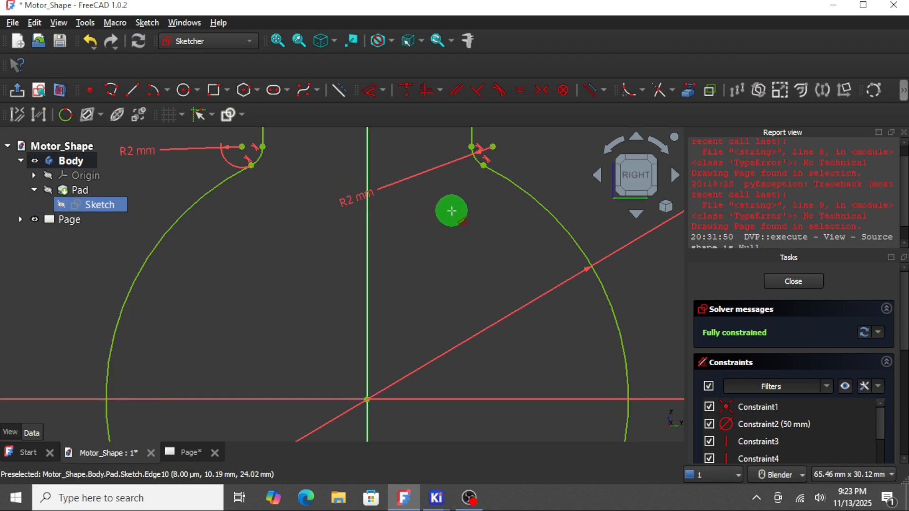
Step: Save the Motor_Shape document and close the sketch
{"action": "scroll", "coordinate": [448, 214], "scroll_direction": "down", "scroll_amount": 2}
{"action": "scroll", "coordinate": [448, 214], "scroll_direction": "up", "scroll_amount": 3}
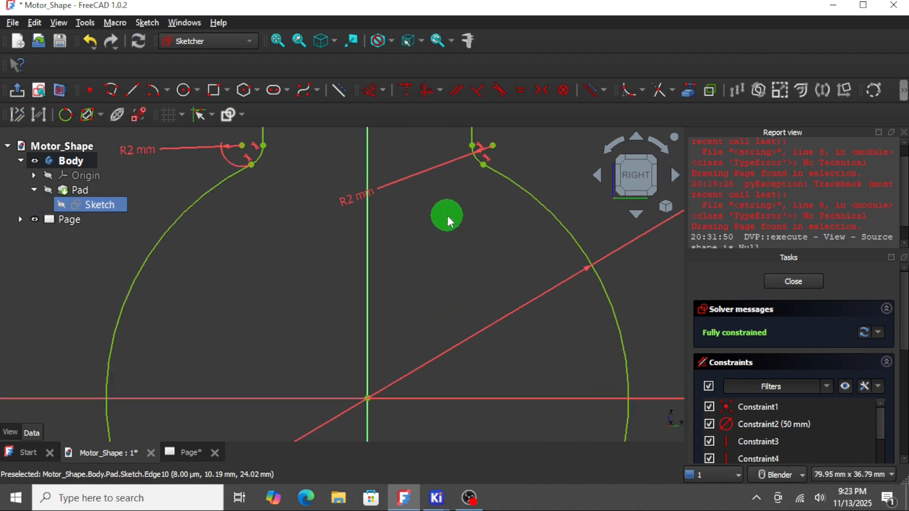
{"action": "scroll", "coordinate": [447, 216], "scroll_direction": "down", "scroll_amount": 8}
{"action": "scroll", "coordinate": [447, 217], "scroll_direction": "down", "scroll_amount": 1}
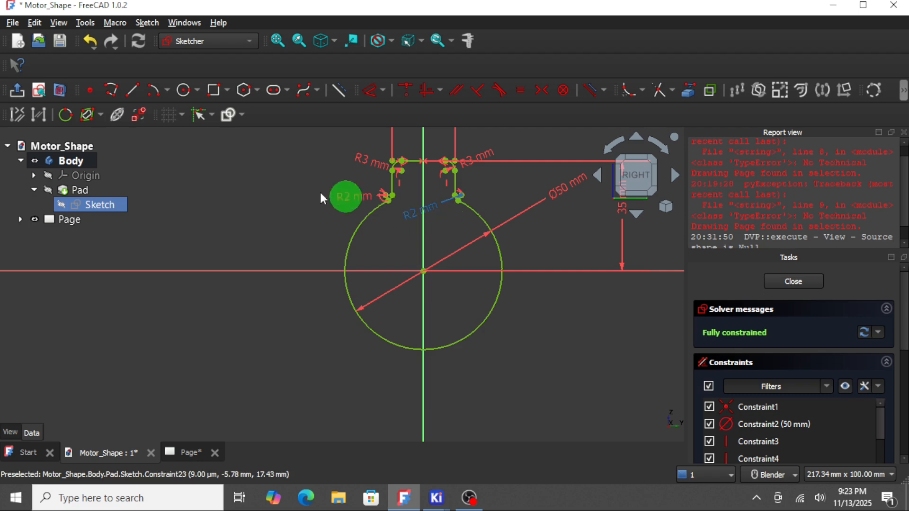
{"action": "left_click", "coordinate": [65, 44]}
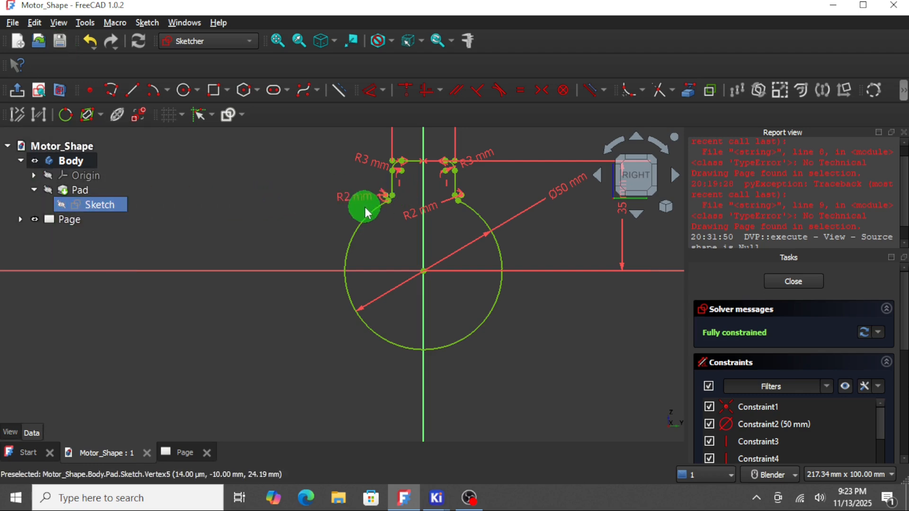
{"action": "left_click", "coordinate": [794, 278]}
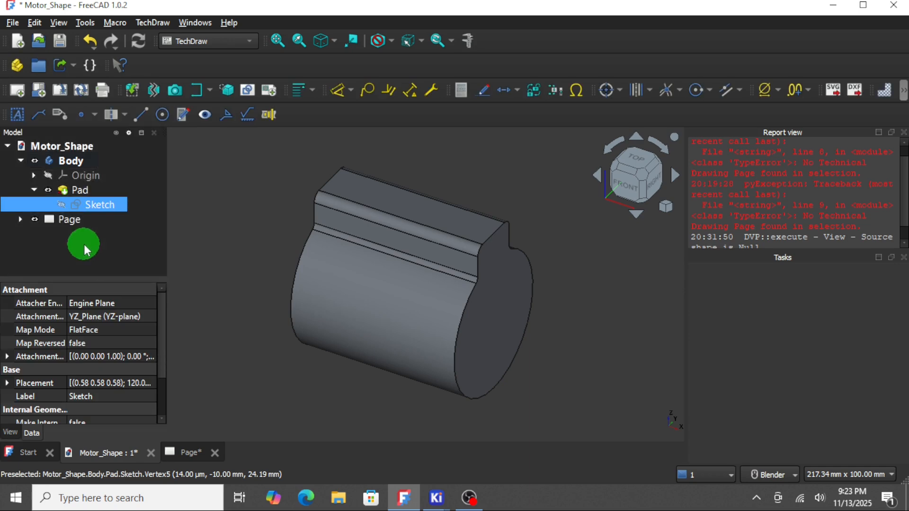
Step: Open the drawing page and examine the neck fillets in the motor outline view
{"action": "double_click", "coordinate": [67, 222]}
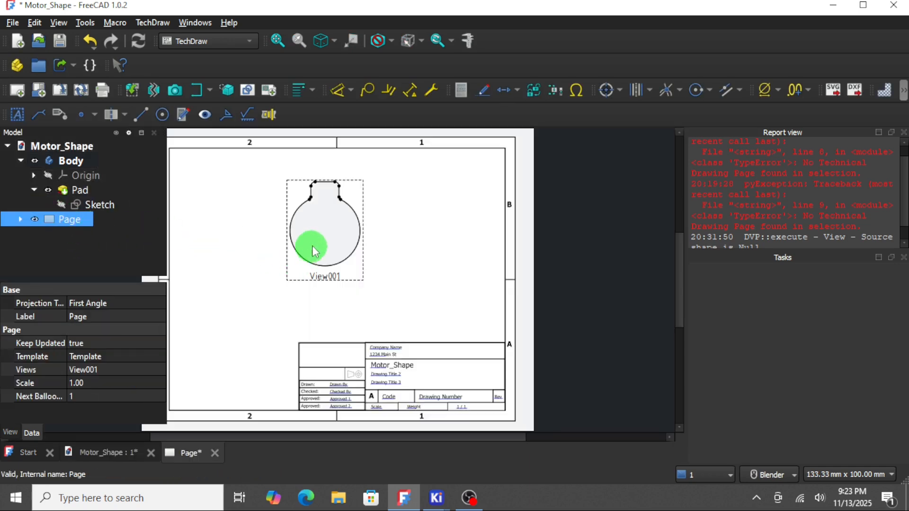
{"action": "scroll", "coordinate": [317, 191], "scroll_direction": "up", "scroll_amount": 3}
{"action": "scroll", "coordinate": [314, 180], "scroll_direction": "up", "scroll_amount": 8}
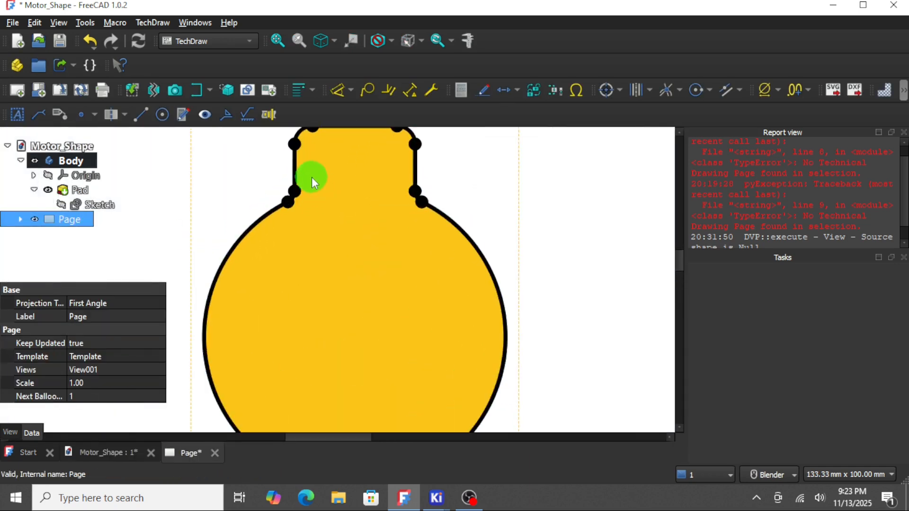
{"action": "left_click", "coordinate": [526, 194]}
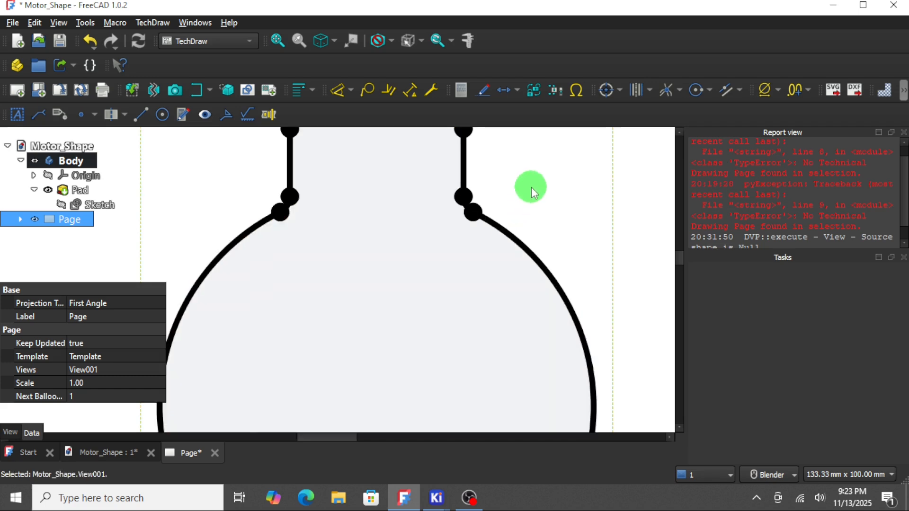
{"action": "scroll", "coordinate": [526, 192], "scroll_direction": "down", "scroll_amount": 3}
{"action": "scroll", "coordinate": [526, 193], "scroll_direction": "down", "scroll_amount": 4}
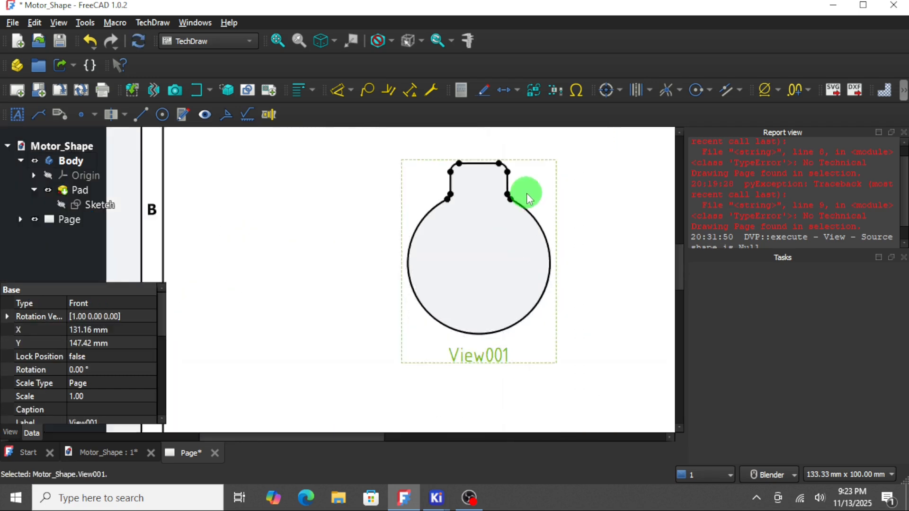
Step: Export the motor outline drawing as Motor_Shape-Body_V7.dxf in the FreeCad folder, and switch to the KiCad PCB Editor
{"action": "left_click", "coordinate": [508, 257]}
{"action": "right_click", "coordinate": [507, 260]}
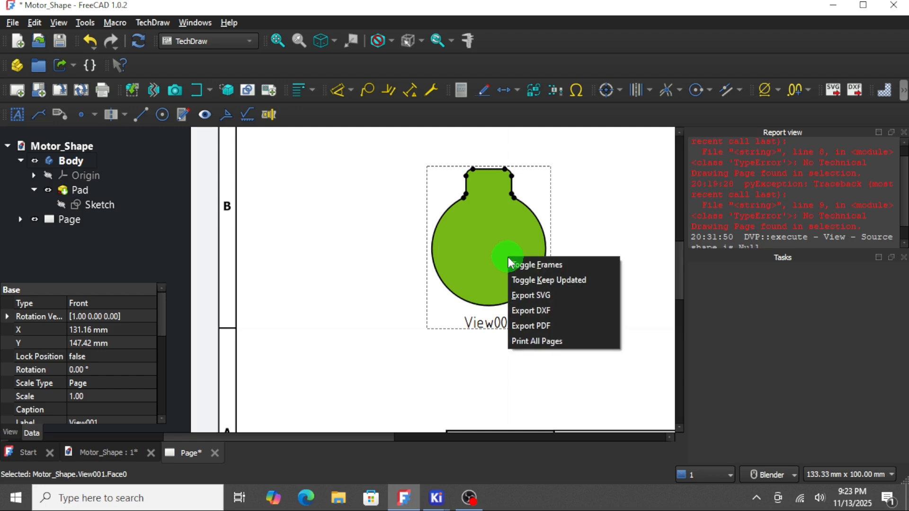
{"action": "left_click", "coordinate": [537, 311]}
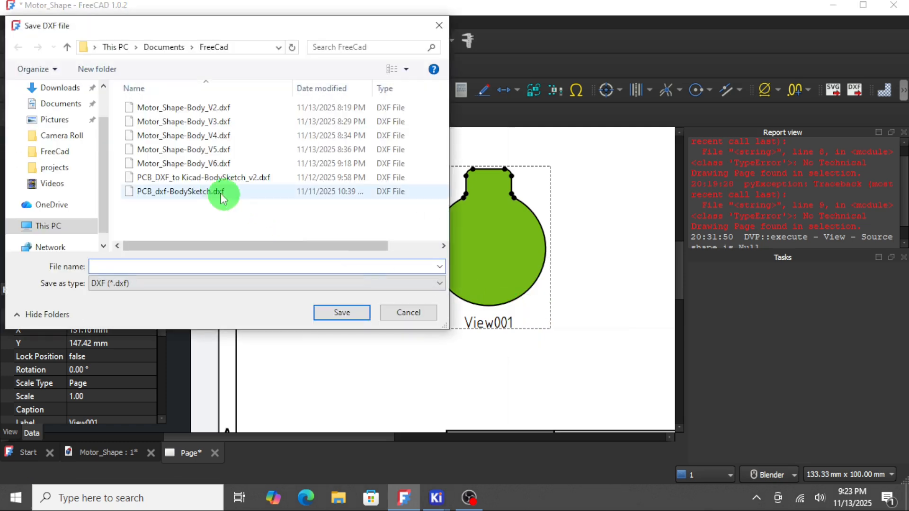
{"action": "left_click", "coordinate": [227, 163]}
{"action": "left_click", "coordinate": [175, 270]}
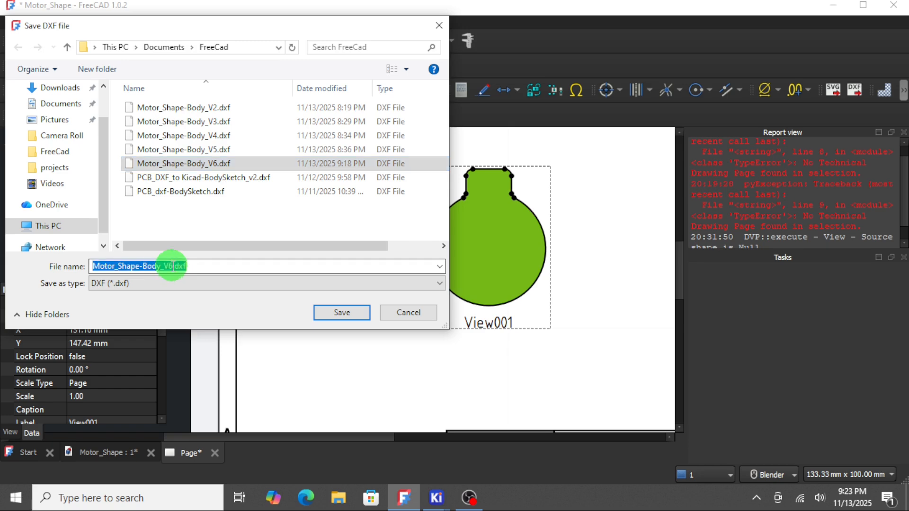
{"action": "double_click", "coordinate": [172, 268]}
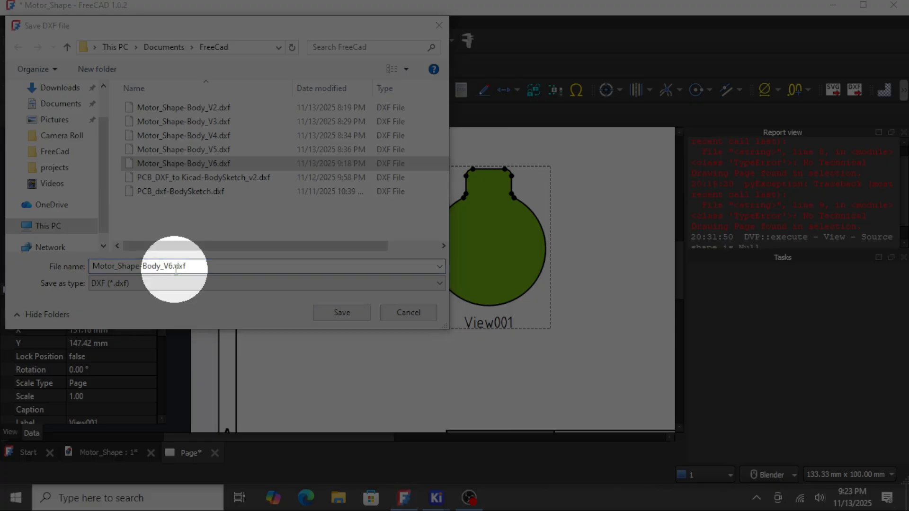
{"action": "left_click", "coordinate": [173, 266]}
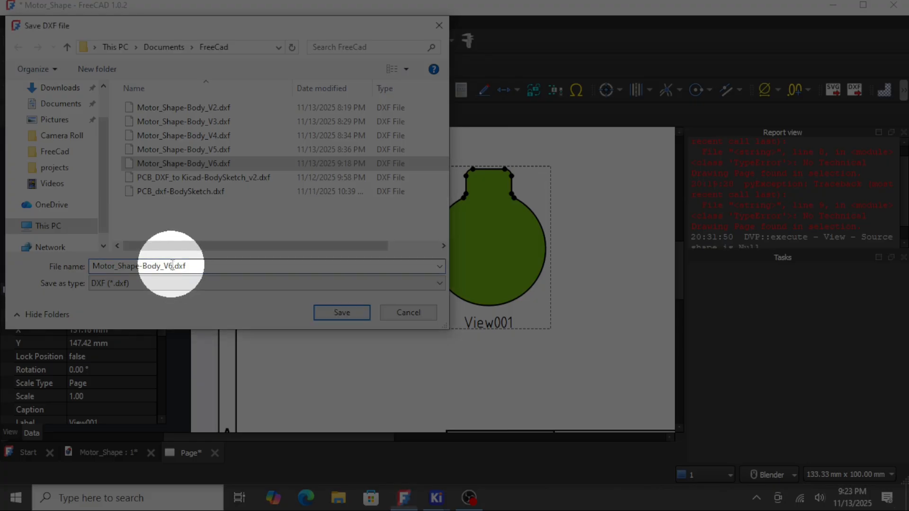
{"action": "key", "text": "BackSpace"}
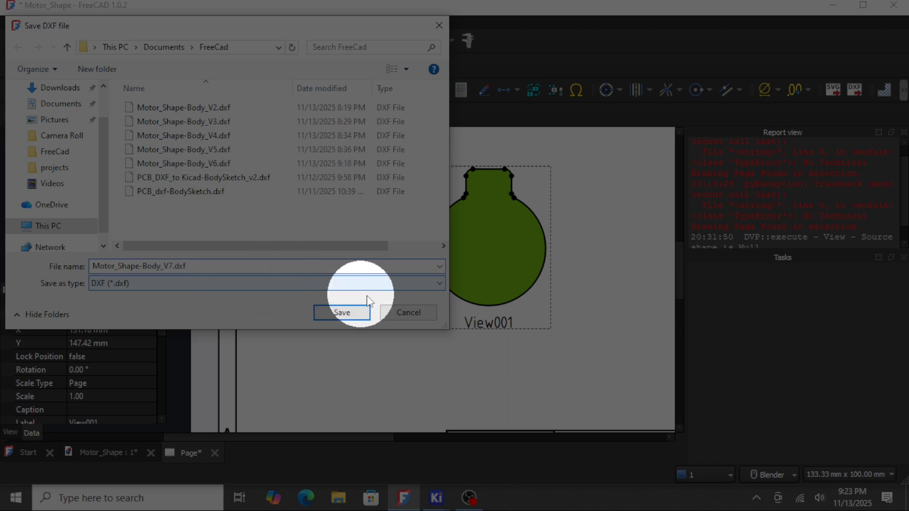
{"action": "left_click", "coordinate": [347, 314]}
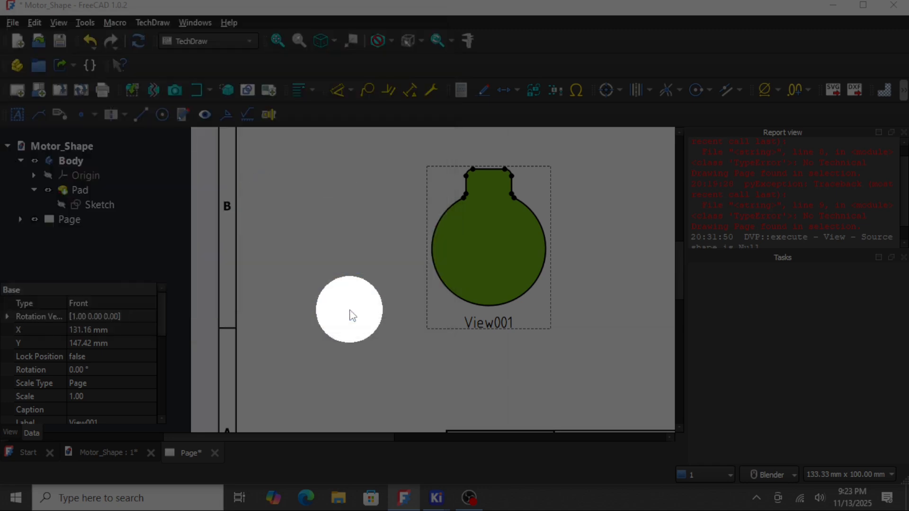
{"action": "left_click", "coordinate": [832, 5]}
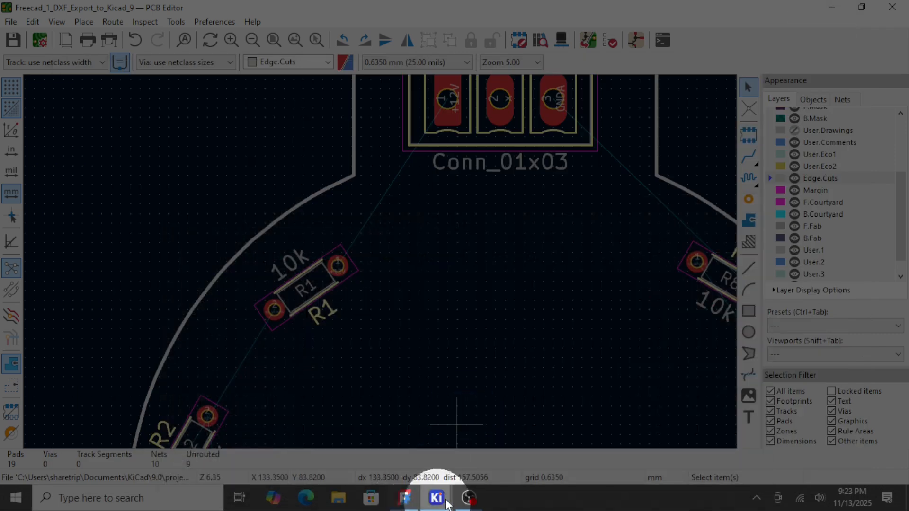
Step: Import Motor_Shape-Body_V7.dxf in the KiCad PCB Editor onto the Edge.Cuts layer and place it beside the existing board outline
{"action": "mouse_move", "coordinate": [433, 496]}
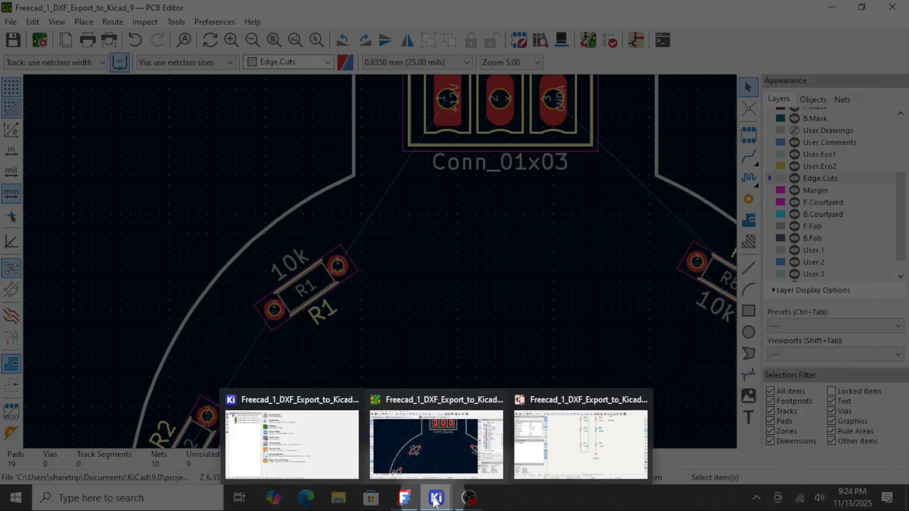
{"action": "left_click", "coordinate": [452, 455]}
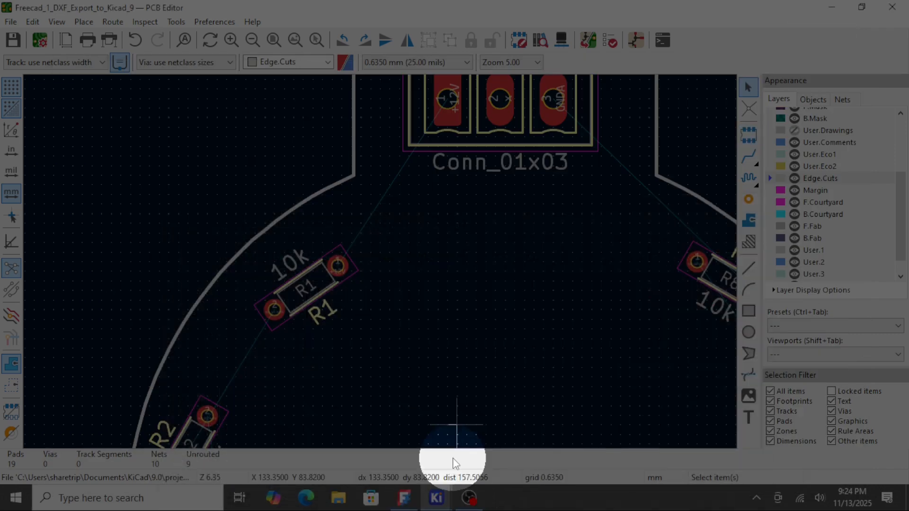
{"action": "key", "text": "Home"}
{"action": "key", "text": "F4"}
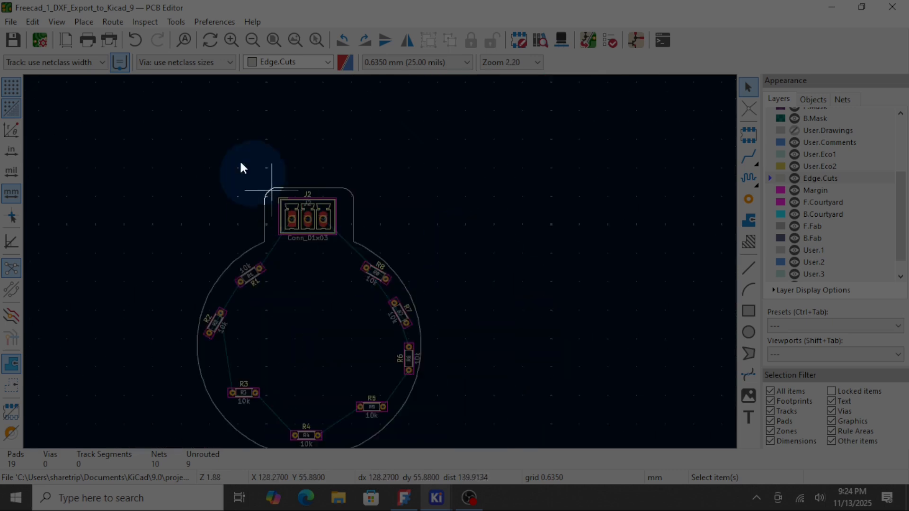
{"action": "left_click", "coordinate": [14, 26]}
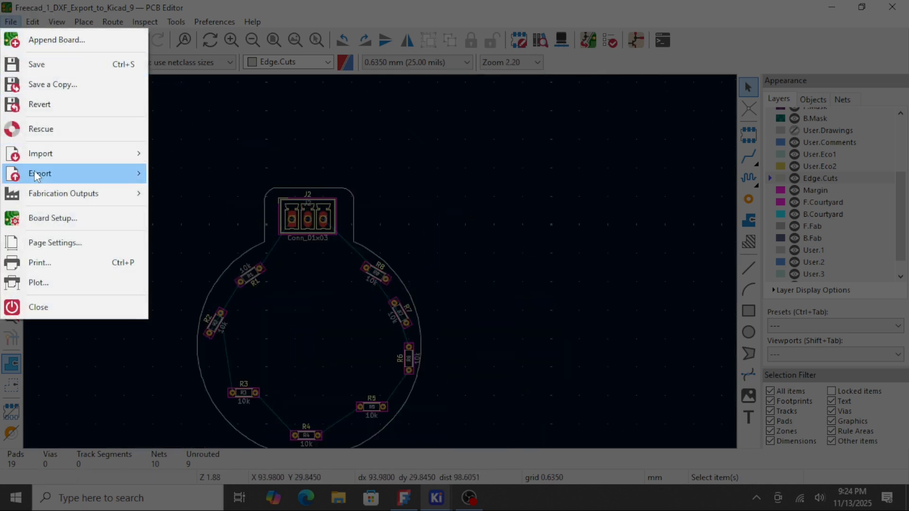
{"action": "mouse_move", "coordinate": [54, 157]}
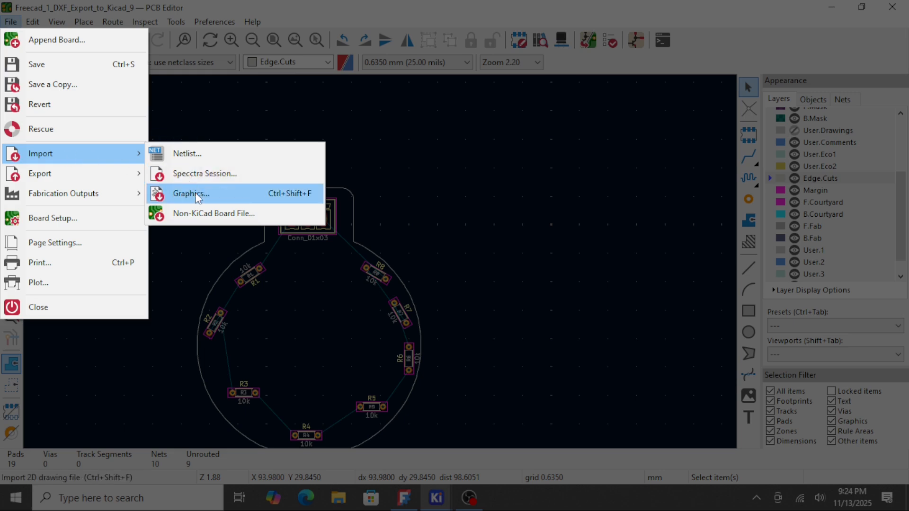
{"action": "left_click", "coordinate": [192, 193]}
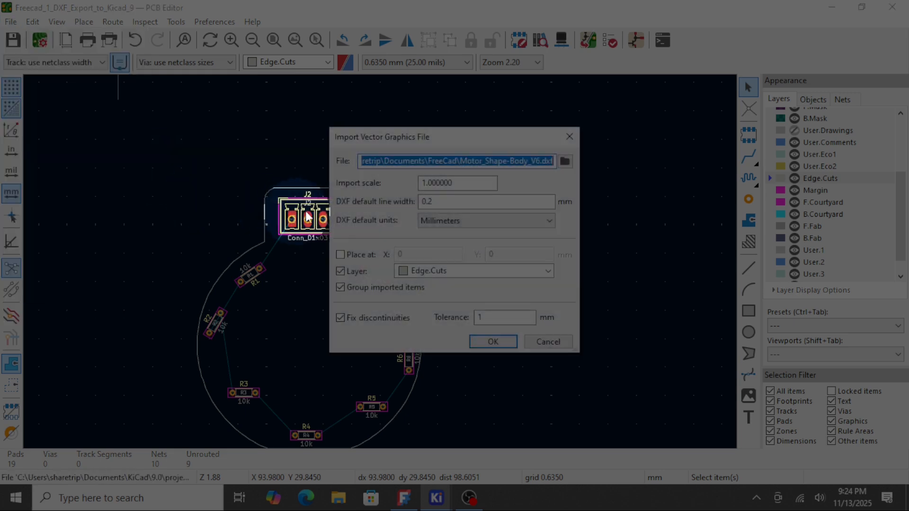
{"action": "left_click", "coordinate": [565, 162]}
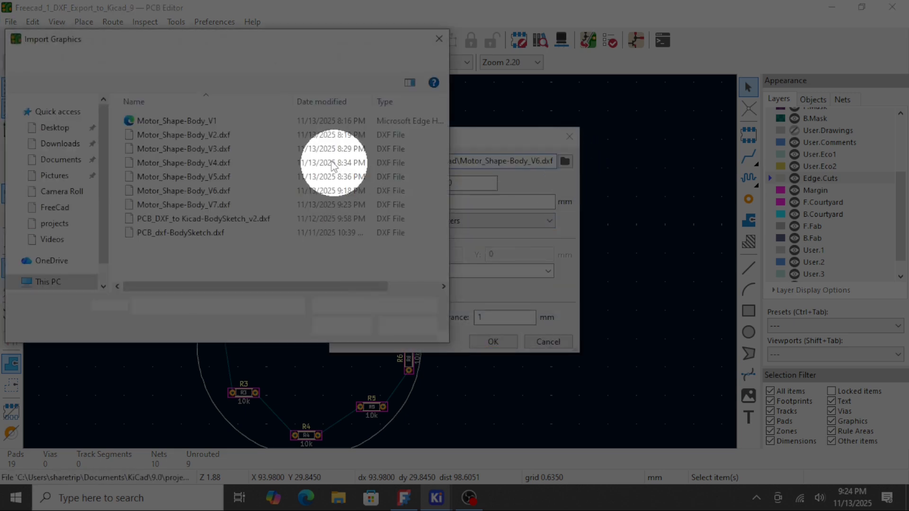
{"action": "left_click", "coordinate": [203, 204]}
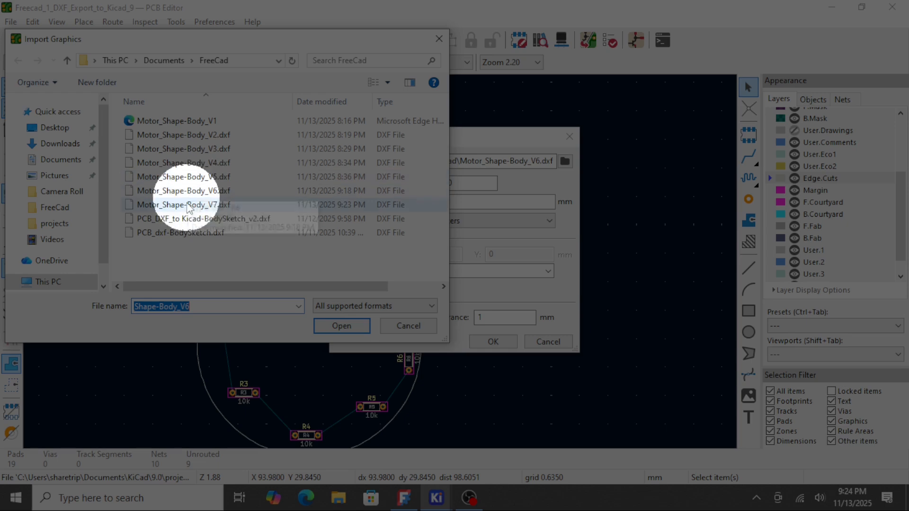
{"action": "left_click", "coordinate": [341, 326]}
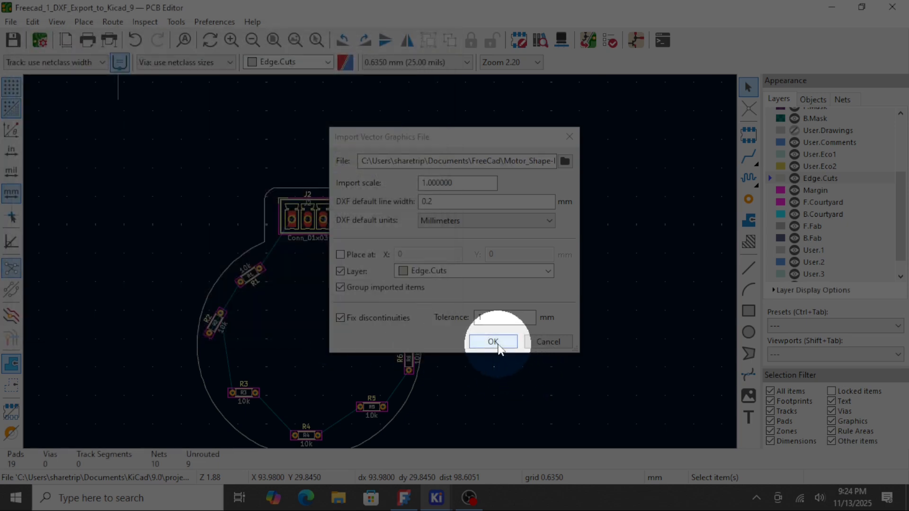
{"action": "left_click", "coordinate": [495, 342]}
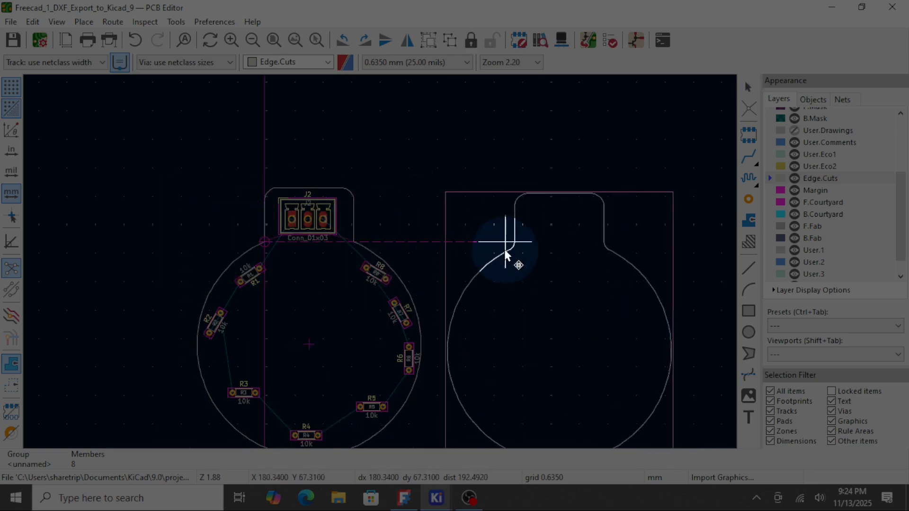
{"action": "left_click", "coordinate": [505, 254]}
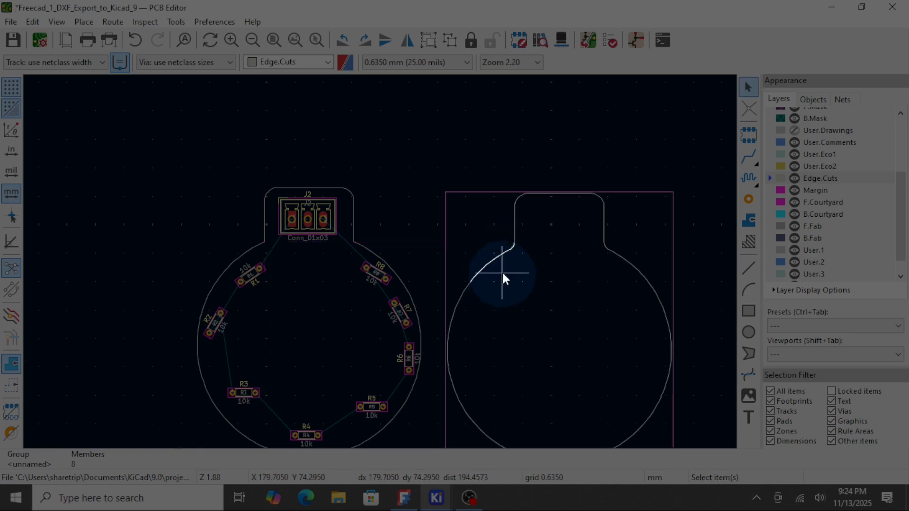
Step: Delete the old board outline group without neck fillets that surrounds the connector and resistors
{"action": "scroll", "coordinate": [503, 274], "scroll_direction": "up", "scroll_amount": 2}
{"action": "scroll", "coordinate": [365, 260], "scroll_direction": "down", "scroll_amount": 2}
{"action": "scroll", "coordinate": [255, 265], "scroll_direction": "up", "scroll_amount": 2}
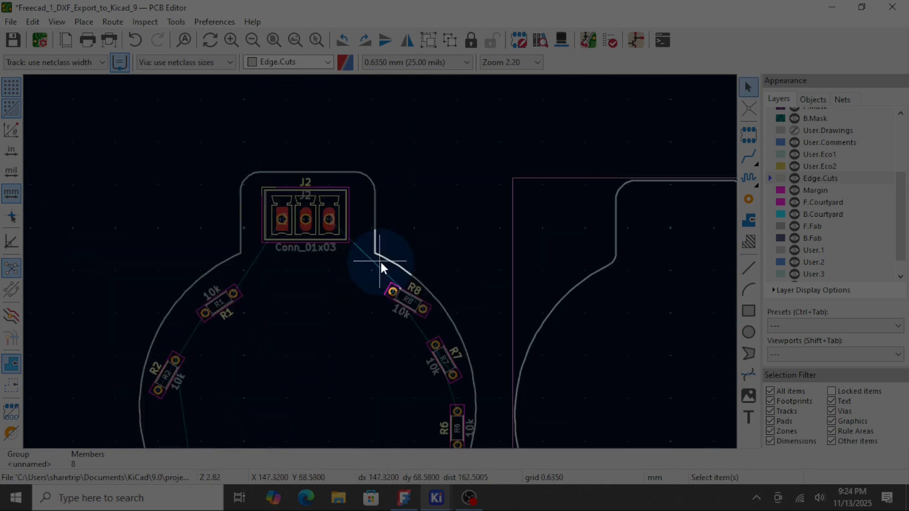
{"action": "scroll", "coordinate": [635, 244], "scroll_direction": "down", "scroll_amount": 2}
{"action": "scroll", "coordinate": [382, 267], "scroll_direction": "up", "scroll_amount": 4}
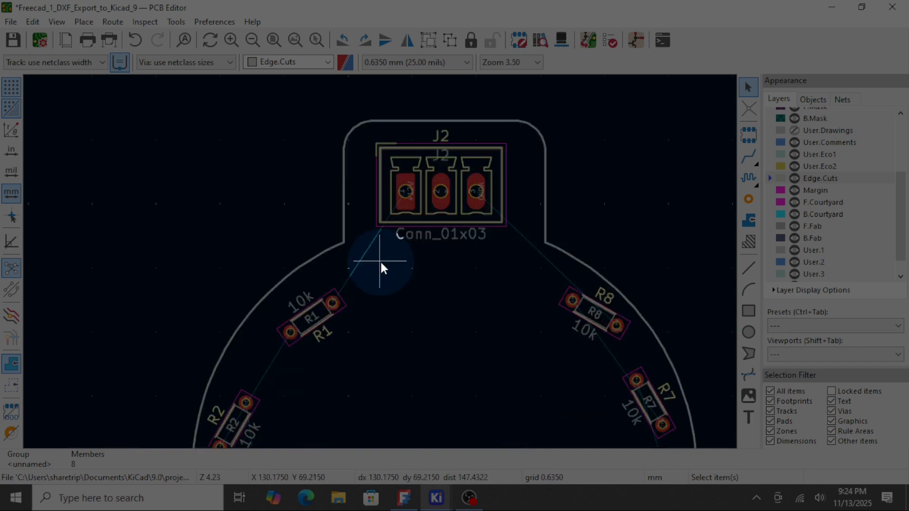
{"action": "left_click", "coordinate": [346, 233]}
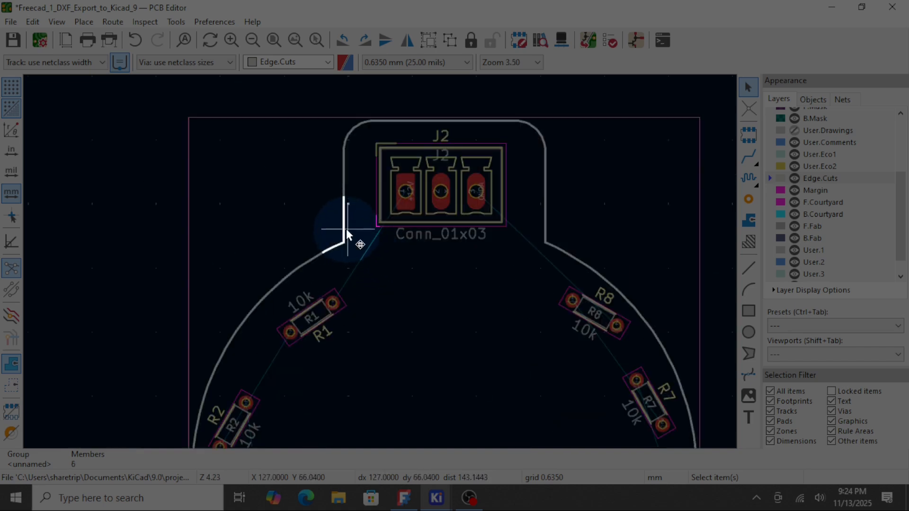
{"action": "key", "text": "Delete"}
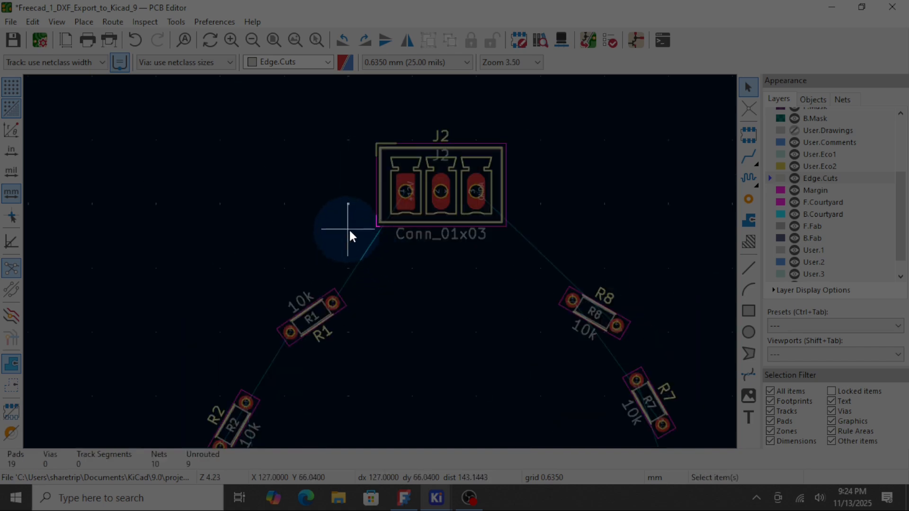
Step: Move the new filleted outline over the components so that connector J2 sits inside its neck
{"action": "scroll", "coordinate": [384, 264], "scroll_direction": "down", "scroll_amount": 6}
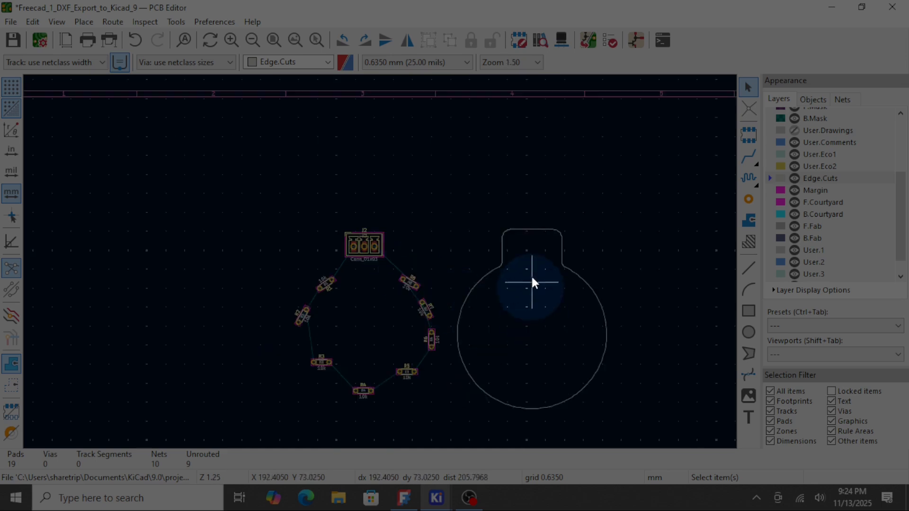
{"action": "left_click_drag", "start_coordinate": [471, 204], "coordinate": [617, 432]}
{"action": "left_click_drag", "start_coordinate": [440, 239], "coordinate": [655, 421]}
{"action": "left_click_drag", "start_coordinate": [458, 181], "coordinate": [621, 434]}
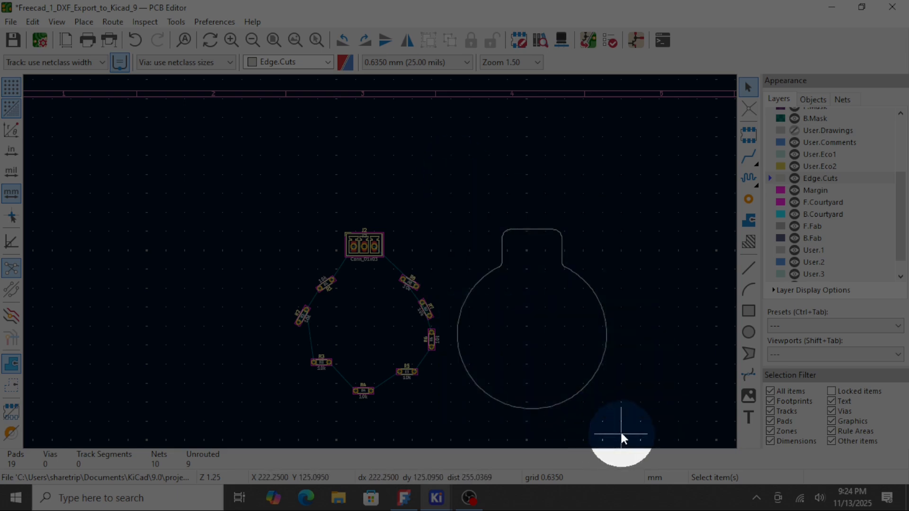
{"action": "left_click_drag", "start_coordinate": [425, 193], "coordinate": [629, 443]}
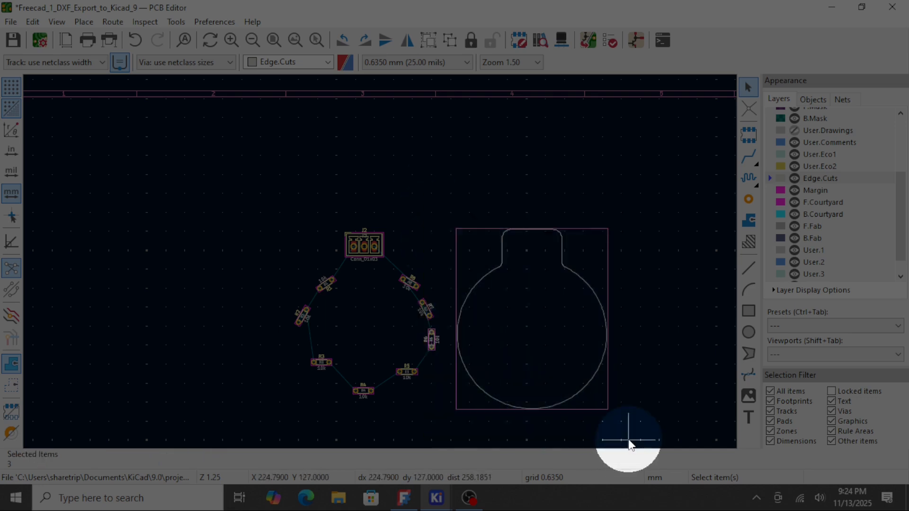
{"action": "left_click_drag", "start_coordinate": [530, 411], "coordinate": [385, 263]}
{"action": "scroll", "coordinate": [357, 407], "scroll_direction": "up", "scroll_amount": 1}
{"action": "scroll", "coordinate": [379, 262], "scroll_direction": "down", "scroll_amount": 1}
{"action": "left_click", "coordinate": [385, 263]}
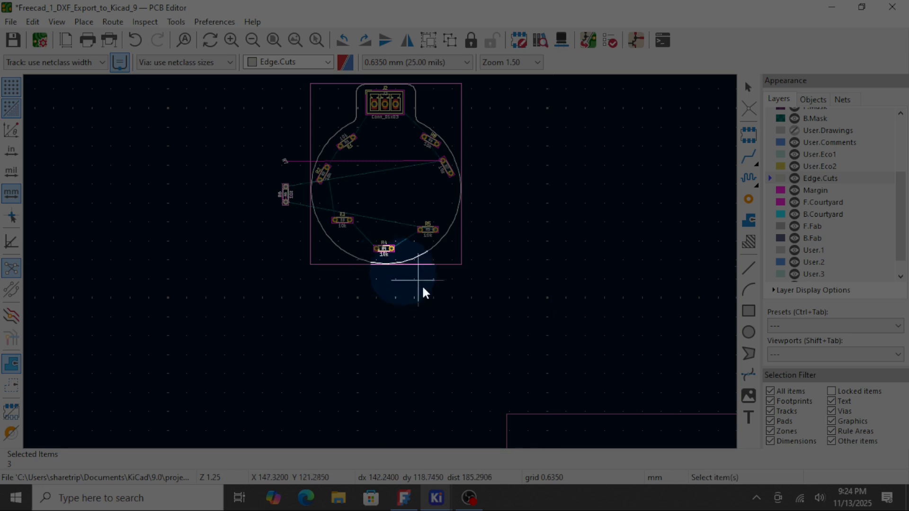
{"action": "left_click", "coordinate": [397, 362]}
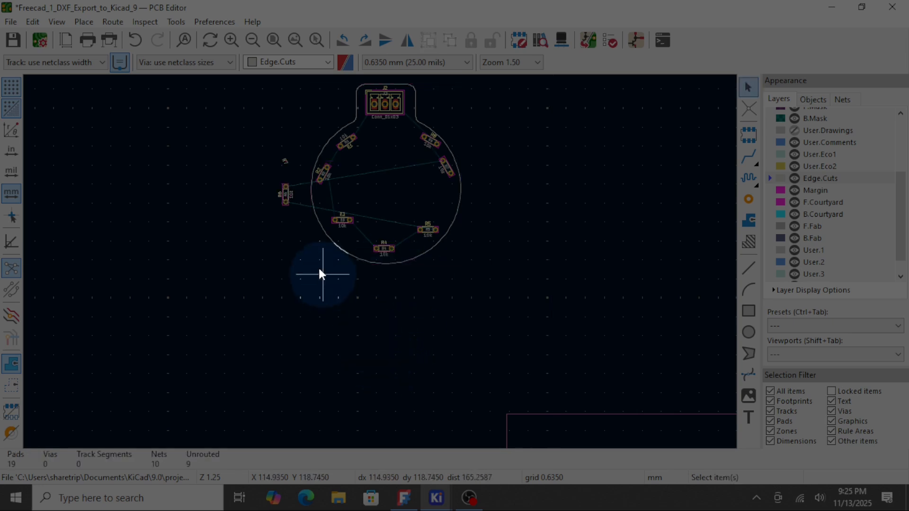
Step: Move the stray R7 reference label back beside resistor R7, inside the board outline
{"action": "scroll", "coordinate": [315, 261], "scroll_direction": "up", "scroll_amount": 2}
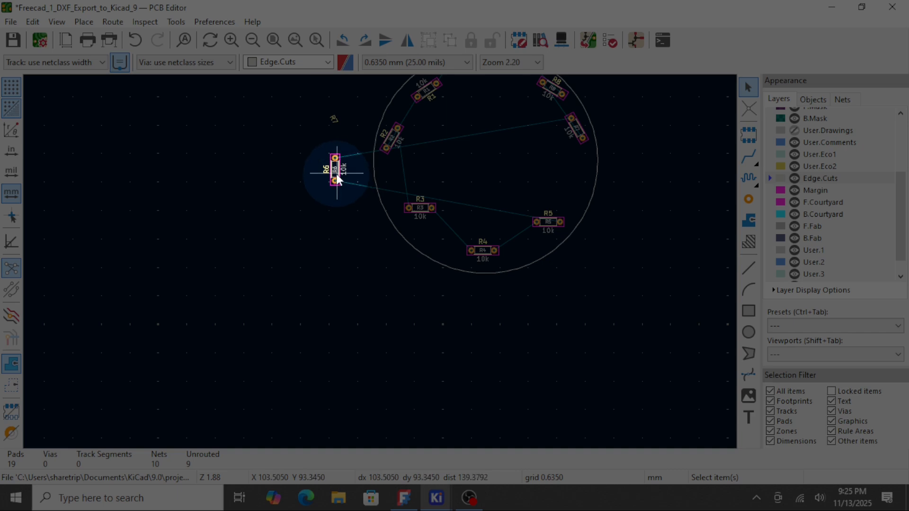
{"action": "left_click", "coordinate": [334, 124]}
{"action": "key", "text": "m"}
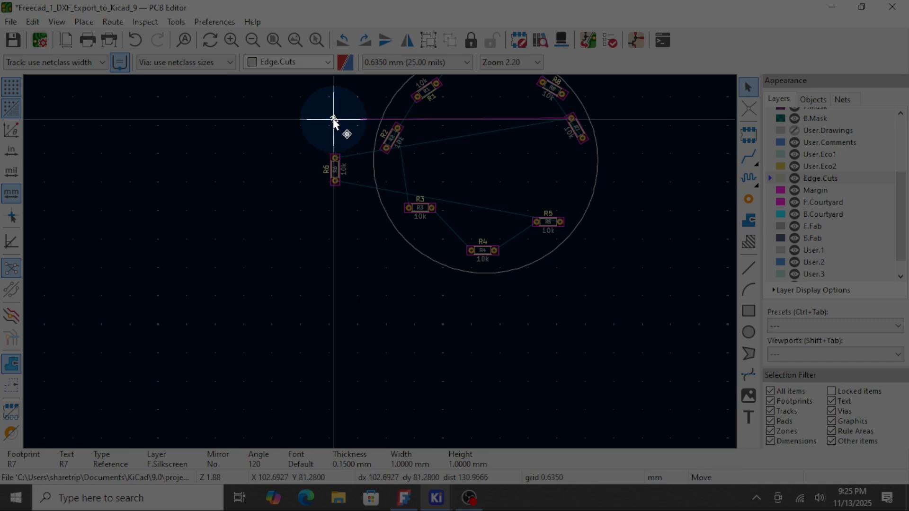
{"action": "scroll", "coordinate": [592, 133], "scroll_direction": "up", "scroll_amount": 3}
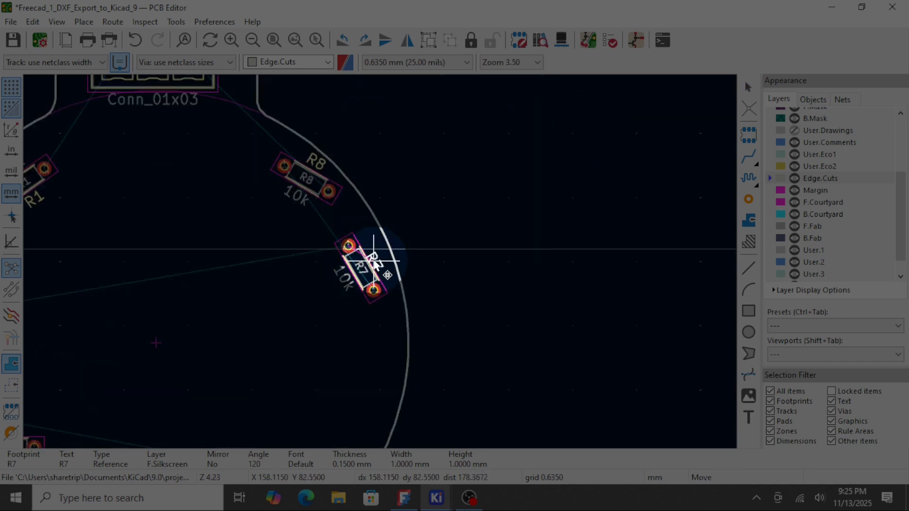
{"action": "left_click", "coordinate": [376, 262]}
{"action": "scroll", "coordinate": [240, 300], "scroll_direction": "down", "scroll_amount": 4}
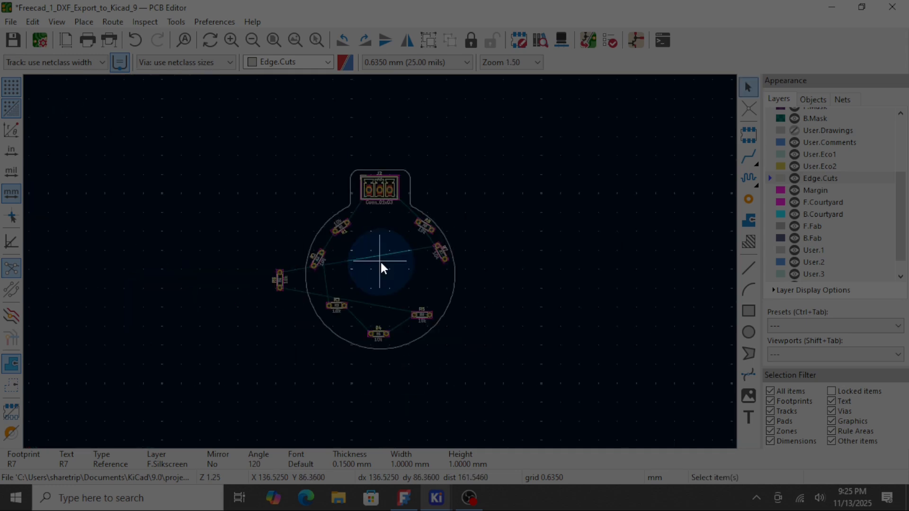
Step: Move resistor R6 back inside the board outline, between R7 and R5
{"action": "scroll", "coordinate": [355, 278], "scroll_direction": "up", "scroll_amount": 2}
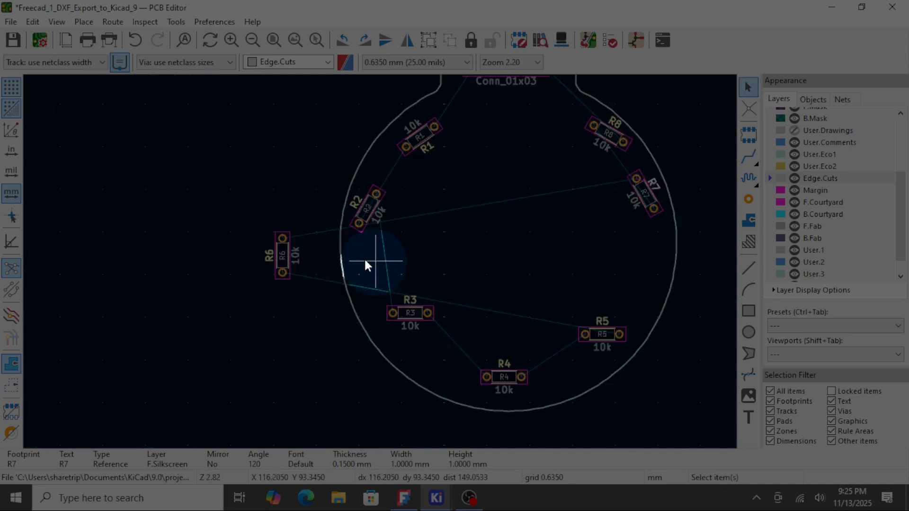
{"action": "left_click", "coordinate": [283, 256]}
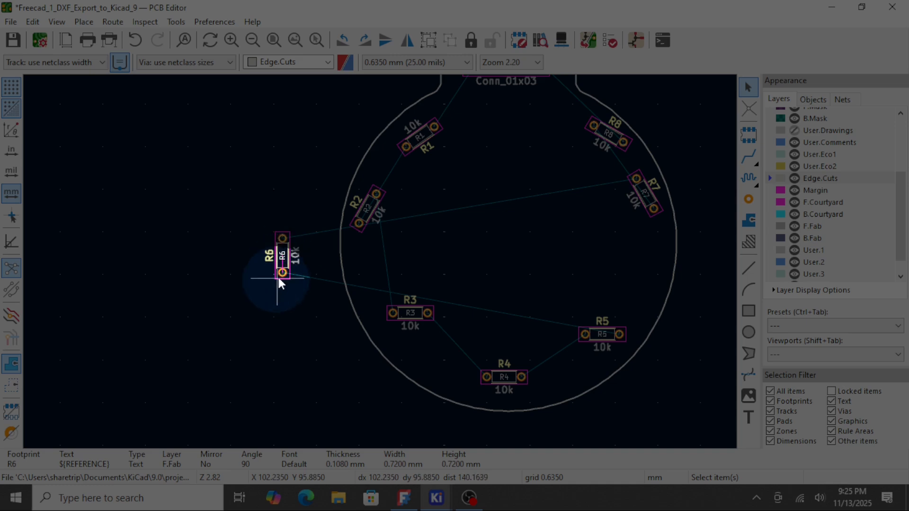
{"action": "left_click", "coordinate": [284, 272]}
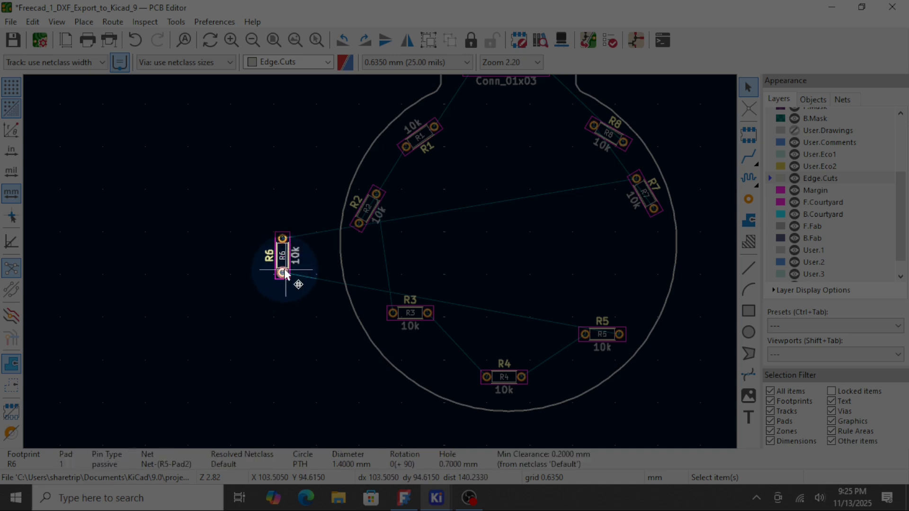
{"action": "left_click_drag", "start_coordinate": [284, 274], "coordinate": [645, 288]}
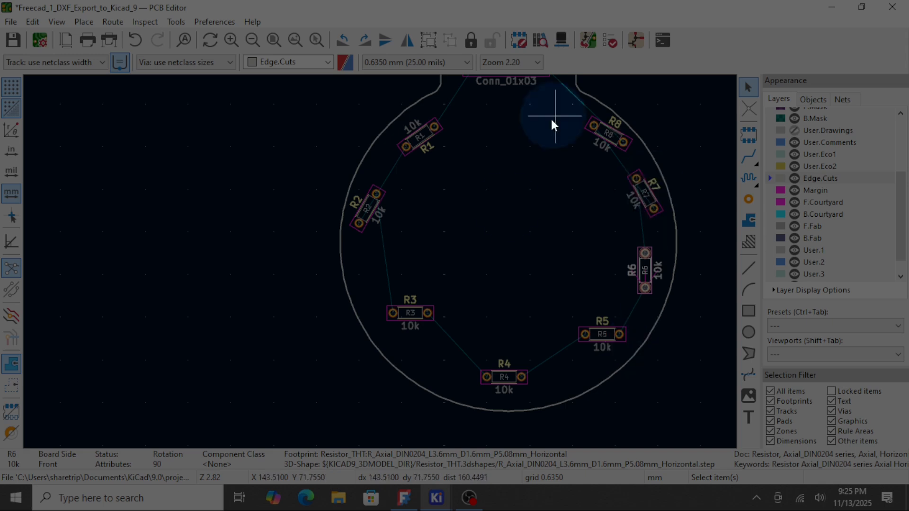
Step: Examine the board's filleted neck corners in the 3D Viewer, and return to the PCB layout
{"action": "scroll", "coordinate": [507, 205], "scroll_direction": "up", "scroll_amount": 2}
{"action": "scroll", "coordinate": [380, 262], "scroll_direction": "down", "scroll_amount": 2}
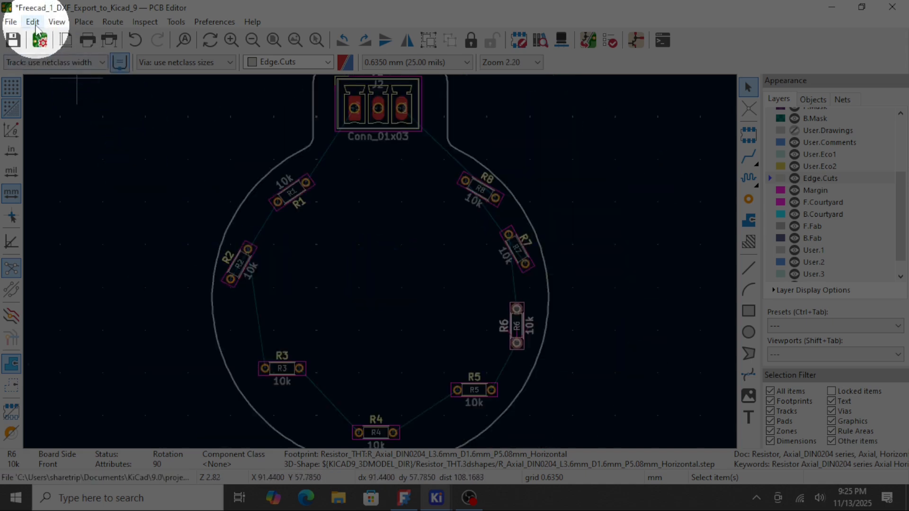
{"action": "left_click", "coordinate": [57, 22]}
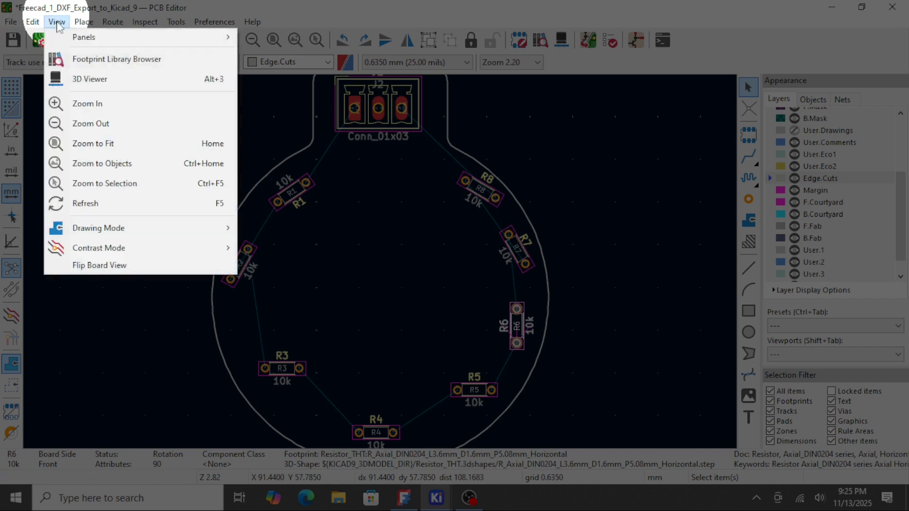
{"action": "left_click", "coordinate": [84, 77]}
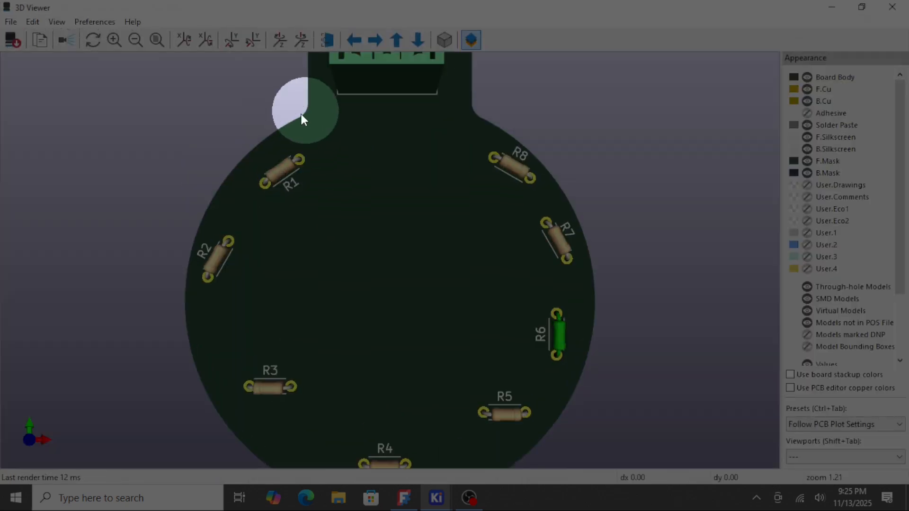
{"action": "scroll", "coordinate": [317, 90], "scroll_direction": "down", "scroll_amount": 1}
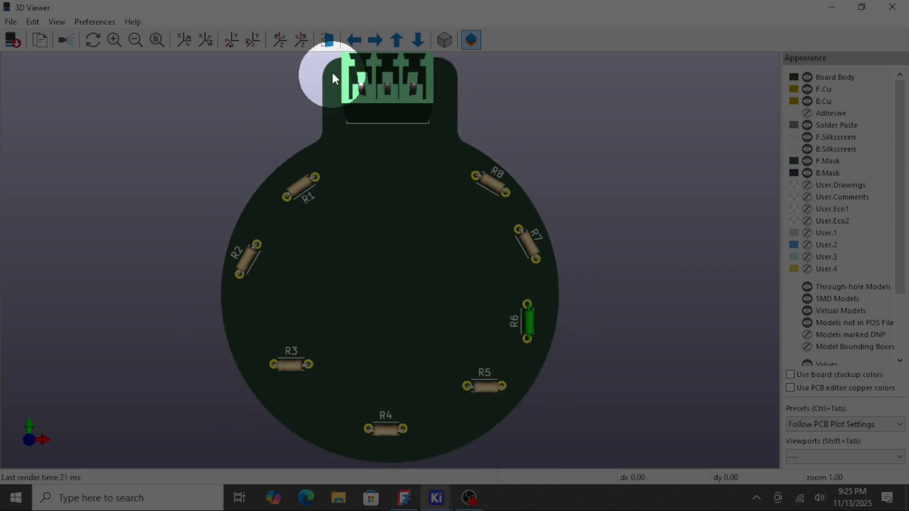
{"action": "scroll", "coordinate": [426, 75], "scroll_direction": "down", "scroll_amount": 1}
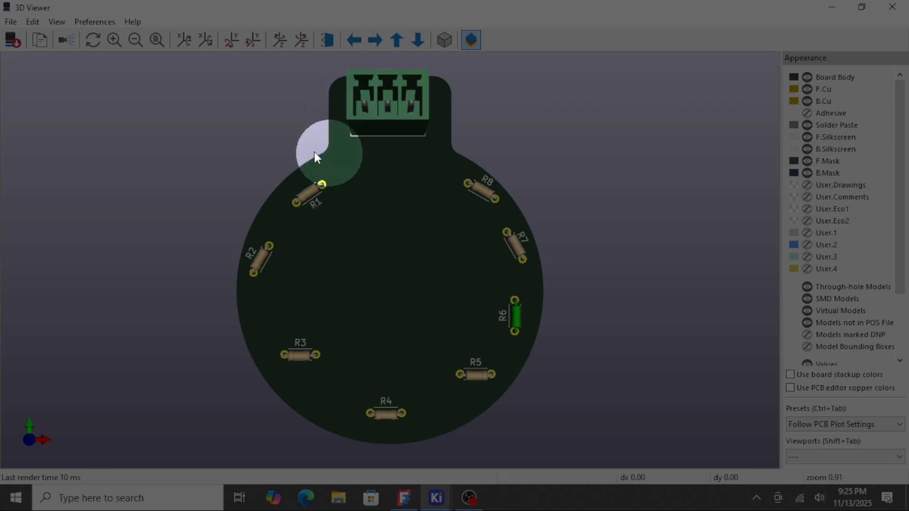
{"action": "left_click", "coordinate": [891, 8]}
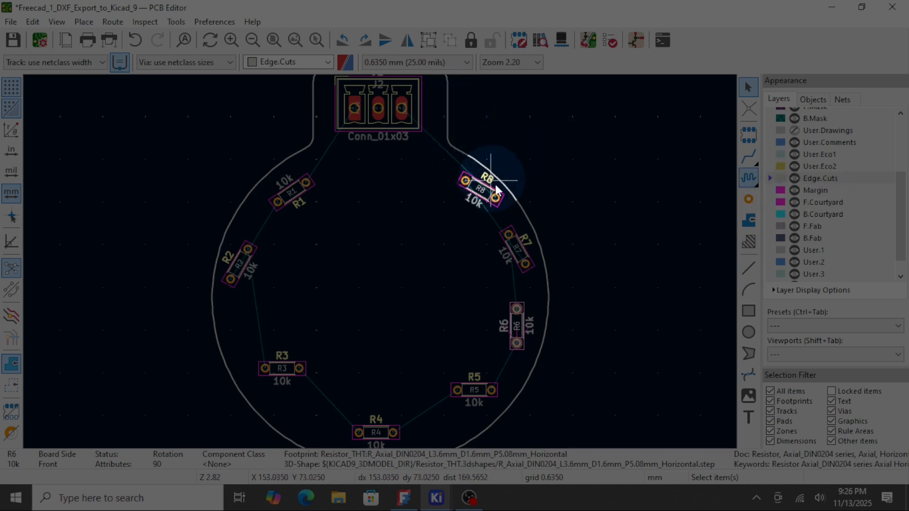
{"action": "scroll", "coordinate": [543, 310], "scroll_direction": "down", "scroll_amount": 2}
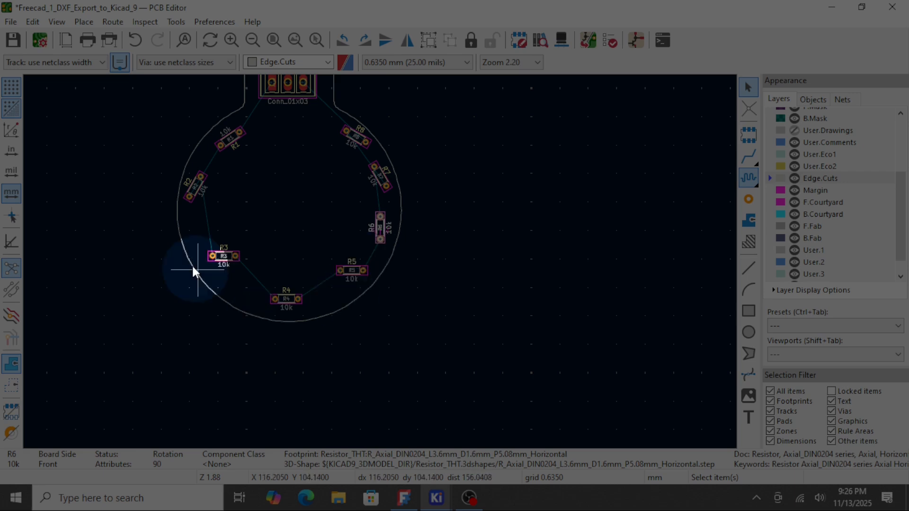
{"action": "scroll", "coordinate": [244, 106], "scroll_direction": "up", "scroll_amount": 3}
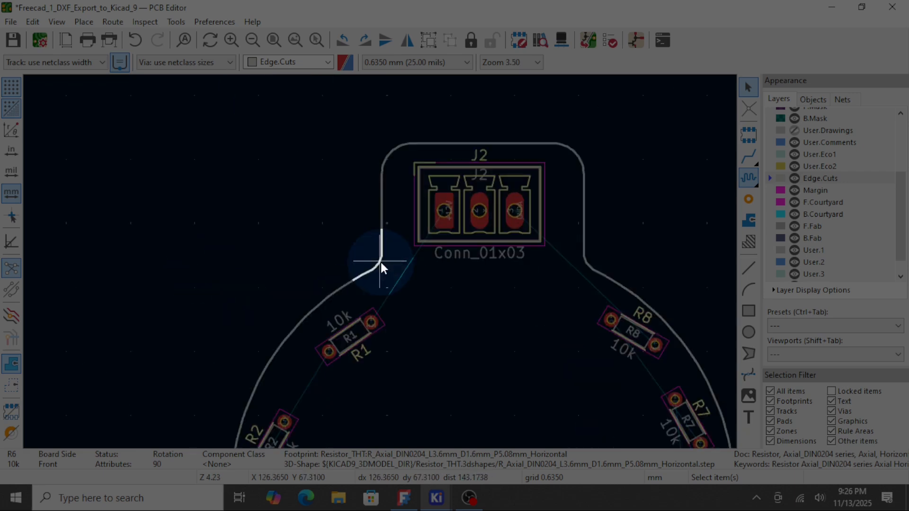
{"action": "scroll", "coordinate": [450, 148], "scroll_direction": "down", "scroll_amount": 2}
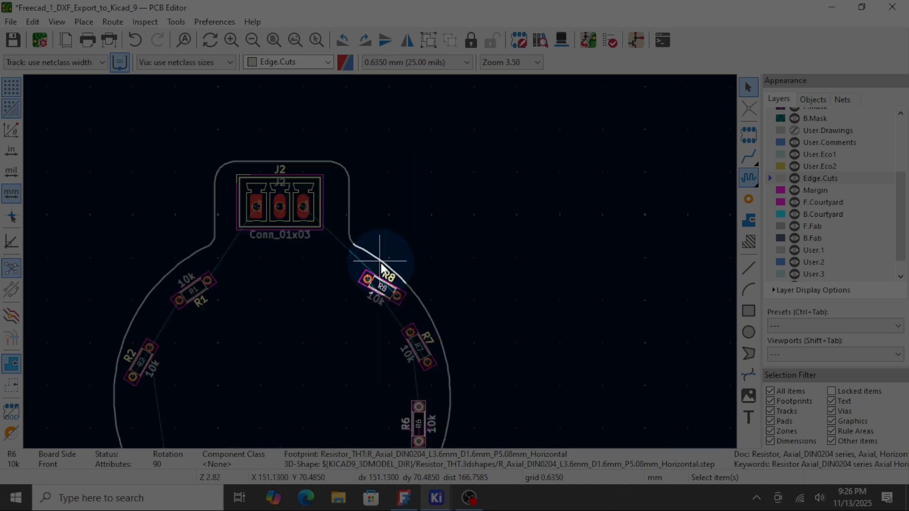
{"action": "left_click", "coordinate": [748, 268]}
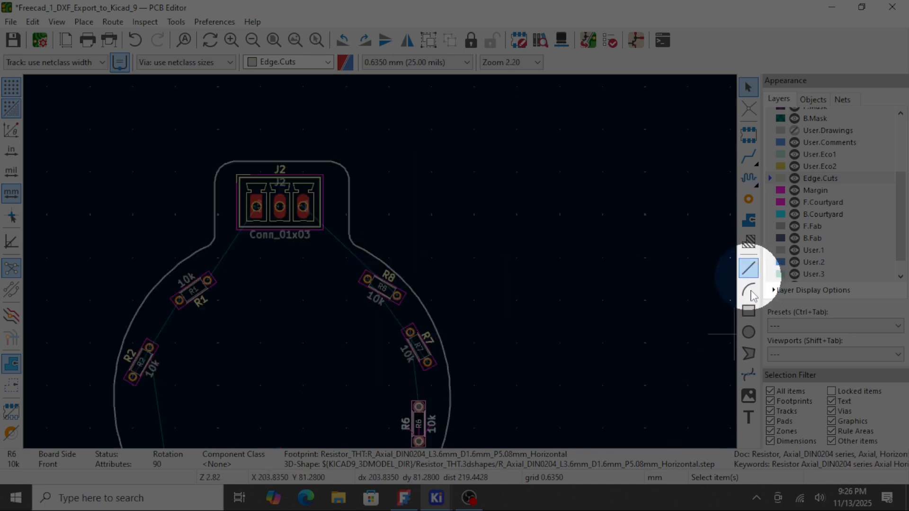
{"action": "left_click", "coordinate": [751, 290]}
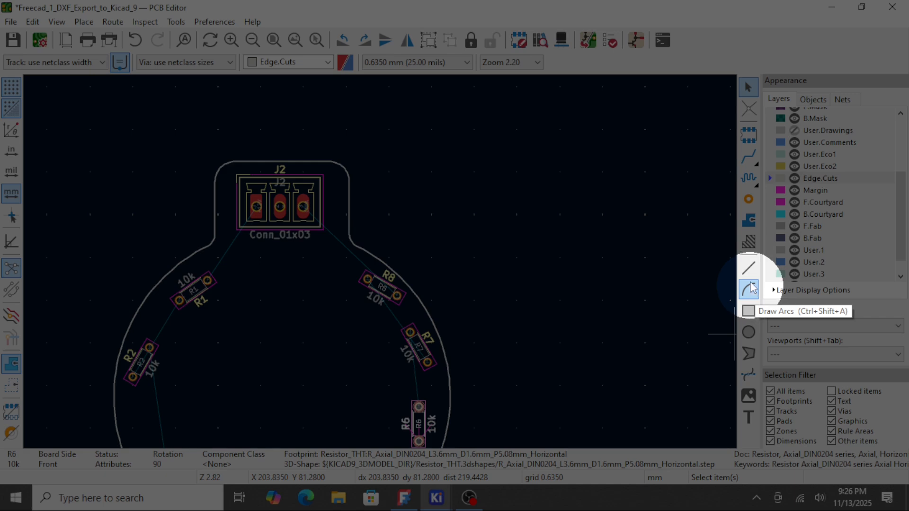
{"action": "left_click", "coordinate": [751, 278]}
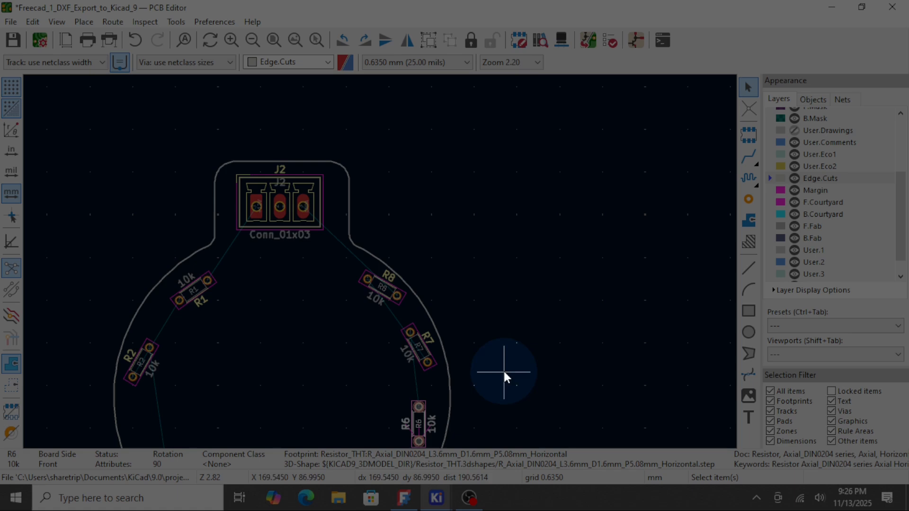
{"action": "scroll", "coordinate": [376, 263], "scroll_direction": "down", "scroll_amount": 2}
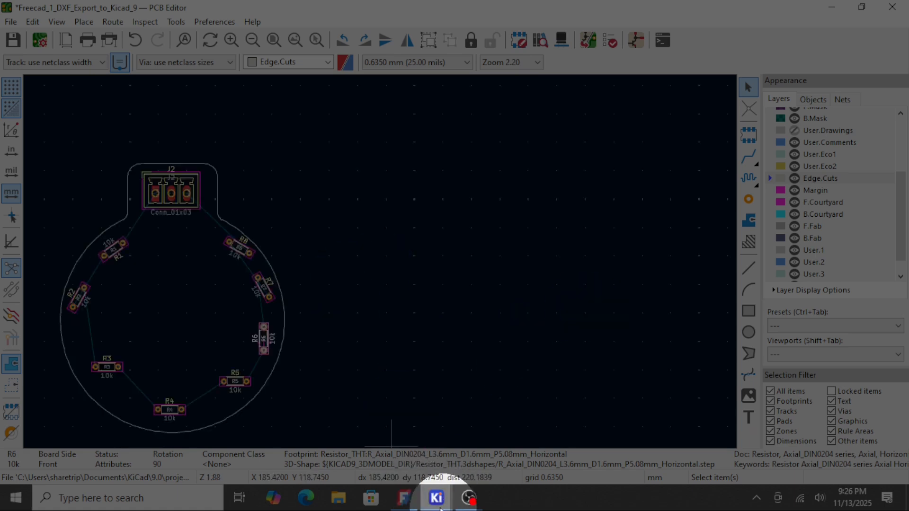
Step: Switch to FreeCAD, open the Pad's sketch to review the constrained motor outline, and leave the sketch
{"action": "left_click", "coordinate": [405, 497]}
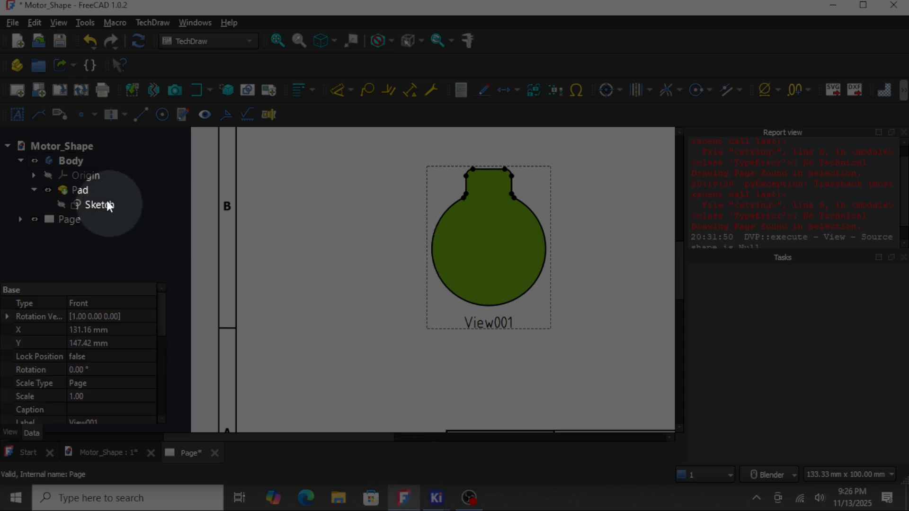
{"action": "left_click", "coordinate": [86, 174]}
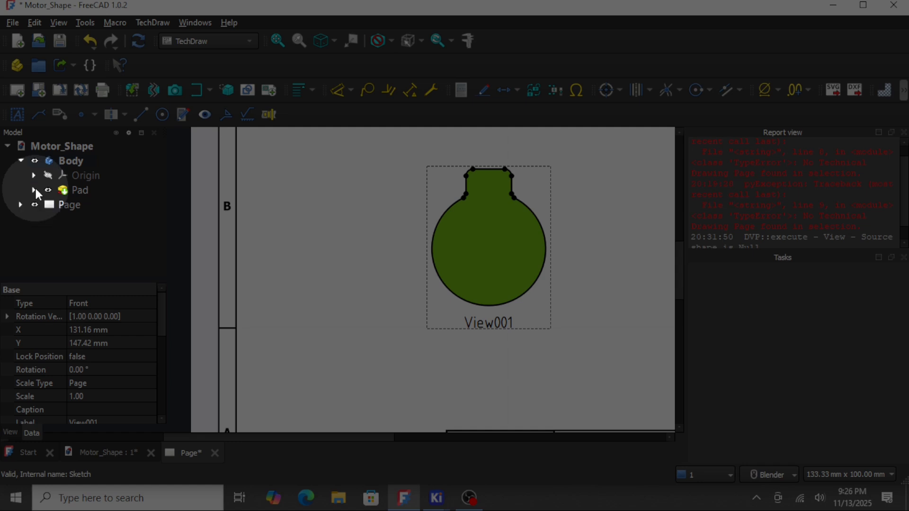
{"action": "left_click", "coordinate": [103, 205]}
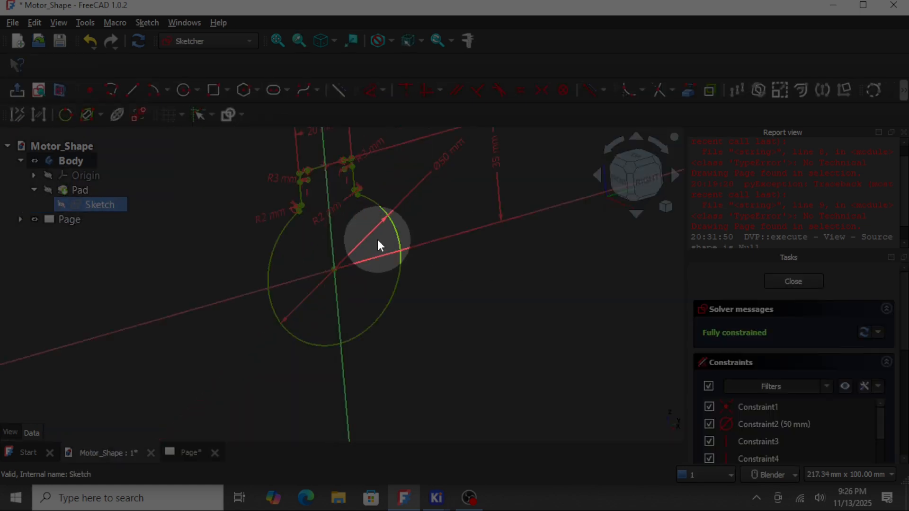
{"action": "scroll", "coordinate": [382, 252], "scroll_direction": "up", "scroll_amount": 3}
{"action": "scroll", "coordinate": [355, 223], "scroll_direction": "down", "scroll_amount": 2}
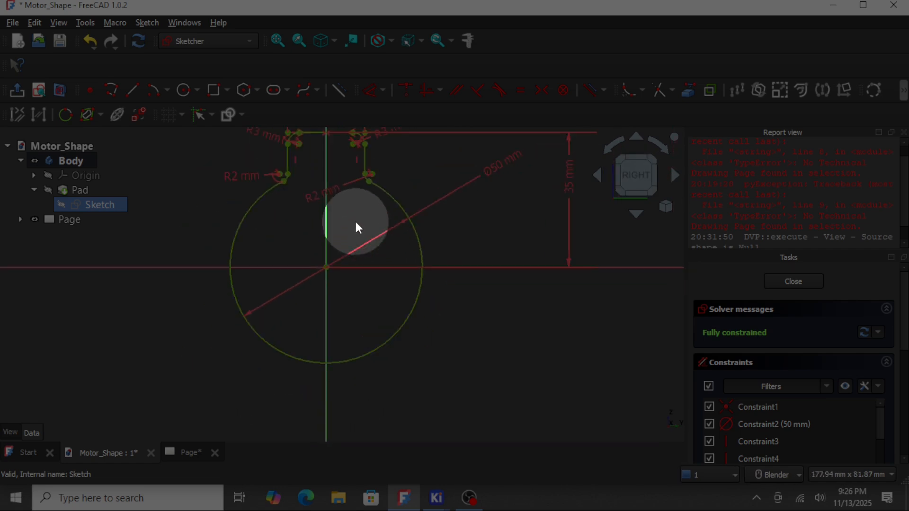
{"action": "scroll", "coordinate": [323, 153], "scroll_direction": "up", "scroll_amount": 1}
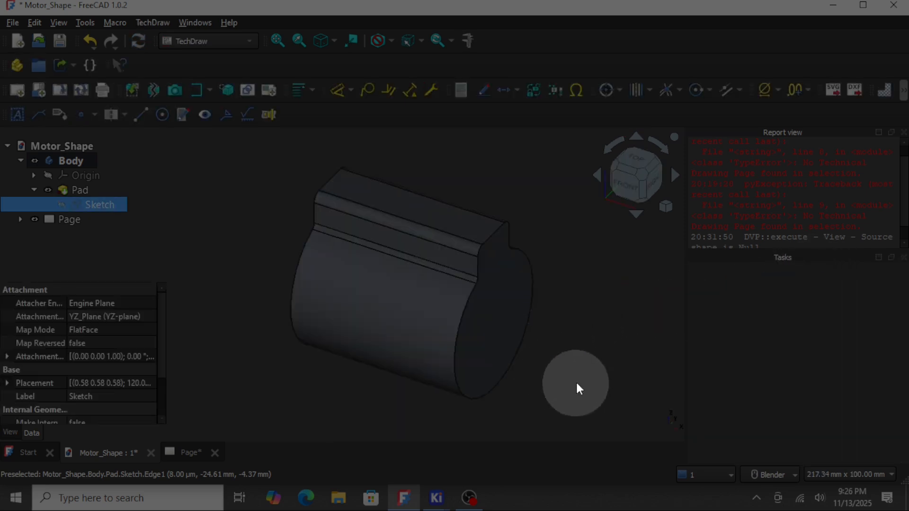
Step: Set the length of the motor body's Pad to 5 mm
{"action": "mouse_move", "coordinate": [575, 386]}
{"action": "middle_mouse_down"}
{"action": "mouse_move", "coordinate": [506, 396]}
{"action": "mouse_move", "coordinate": [415, 376]}
{"action": "mouse_move", "coordinate": [462, 340]}
{"action": "mouse_move", "coordinate": [558, 351]}
{"action": "mouse_move", "coordinate": [607, 391]}
{"action": "mouse_move", "coordinate": [491, 345]}
{"action": "mouse_move", "coordinate": [473, 319]}
{"action": "mouse_move", "coordinate": [575, 384]}
{"action": "mouse_move", "coordinate": [639, 361]}
{"action": "mouse_move", "coordinate": [574, 385]}
{"action": "mouse_move", "coordinate": [578, 376]}
{"action": "mouse_move", "coordinate": [566, 391]}
{"action": "mouse_move", "coordinate": [567, 432]}
{"action": "middle_mouse_up"}
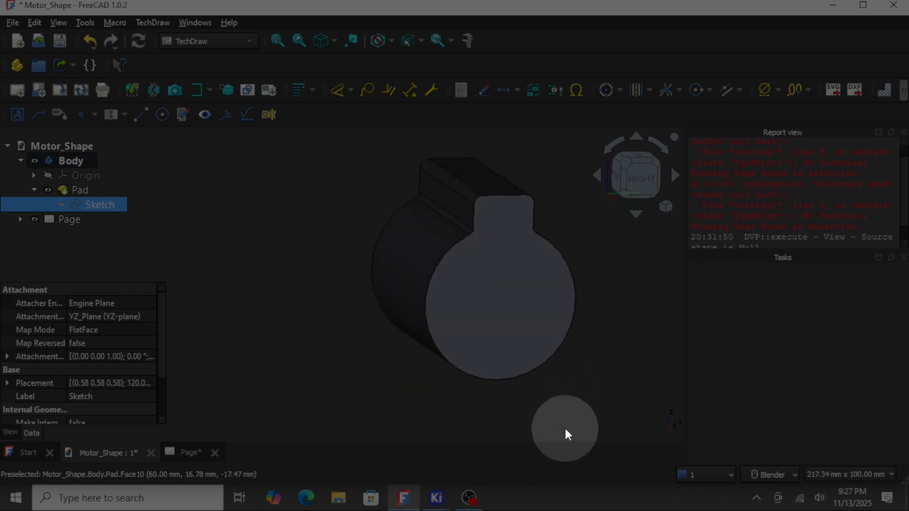
{"action": "scroll", "coordinate": [543, 420], "scroll_direction": "down", "scroll_amount": 1}
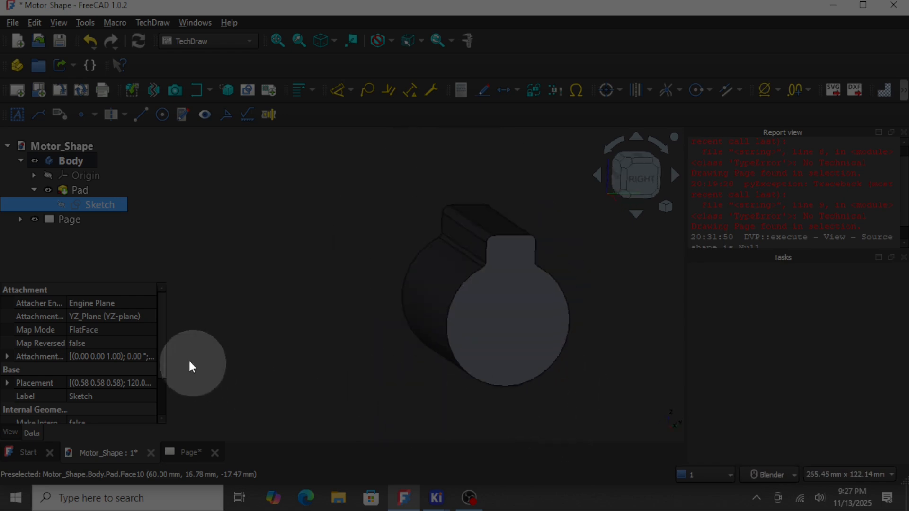
{"action": "left_click", "coordinate": [79, 189]}
{"action": "double_click", "coordinate": [79, 190]}
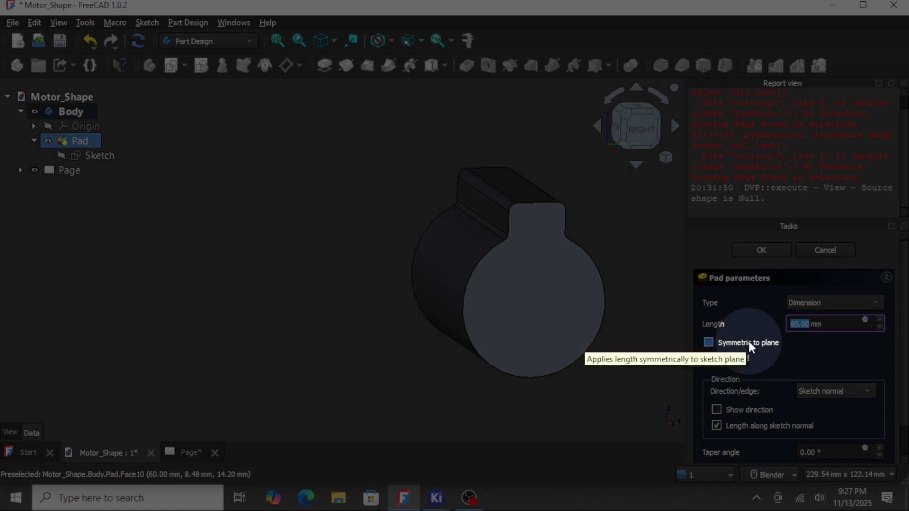
{"action": "type", "text": "5"}
{"action": "key", "text": "Return"}
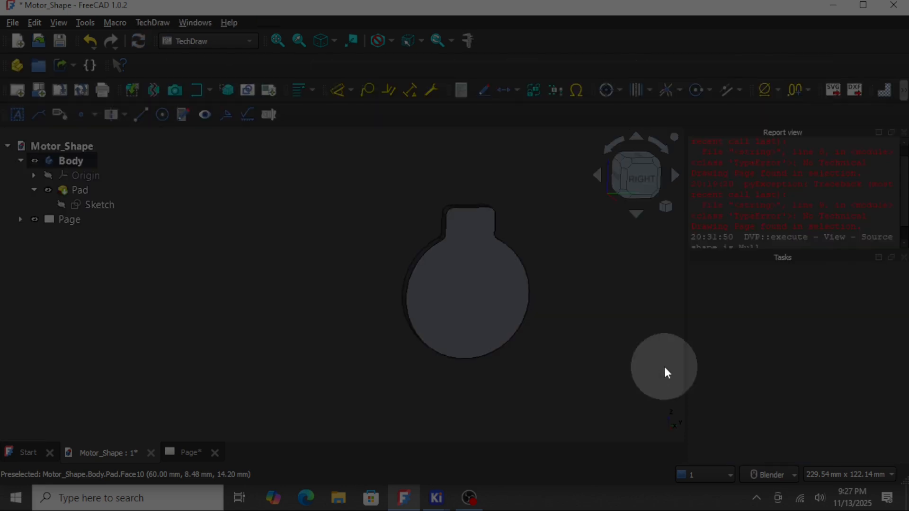
Step: Save the Motor_Shape document and close FreeCAD to return to the PCB layout
{"action": "middle_click_drag", "start_coordinate": [457, 374], "coordinate": [481, 294]}
{"action": "scroll", "coordinate": [467, 263], "scroll_direction": "up", "scroll_amount": 3}
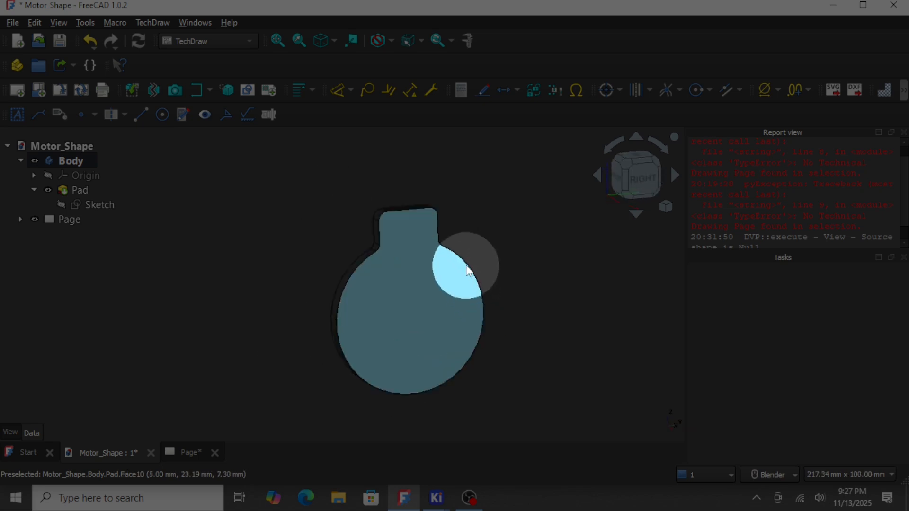
{"action": "scroll", "coordinate": [204, 265], "scroll_direction": "down", "scroll_amount": 2}
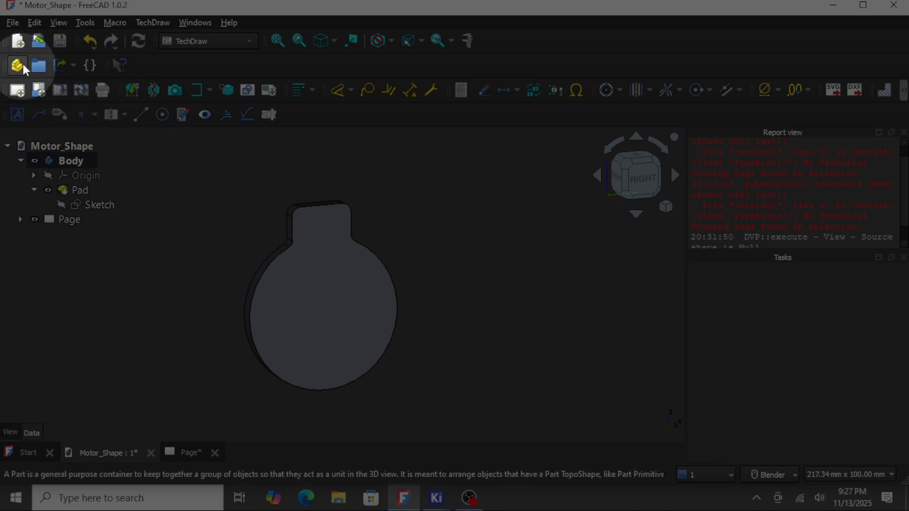
{"action": "left_click", "coordinate": [10, 26]}
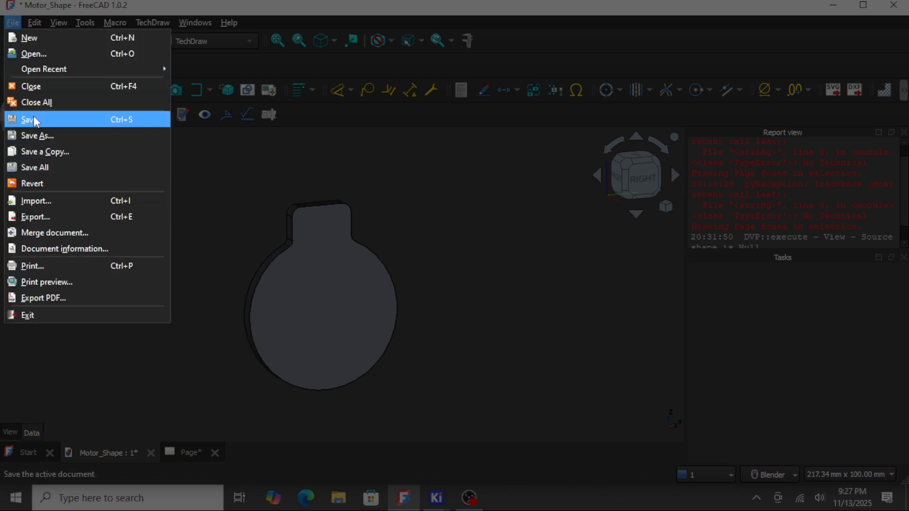
{"action": "left_click", "coordinate": [36, 118]}
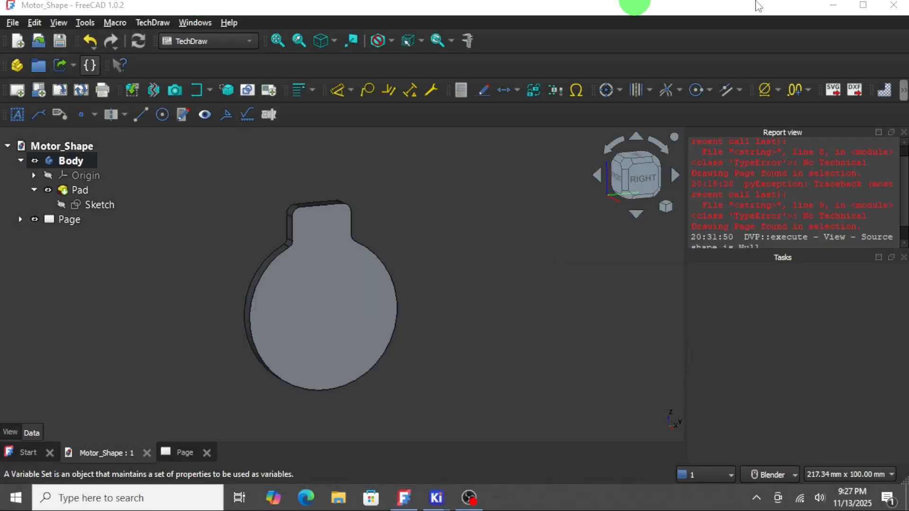
{"action": "left_click", "coordinate": [892, 7]}
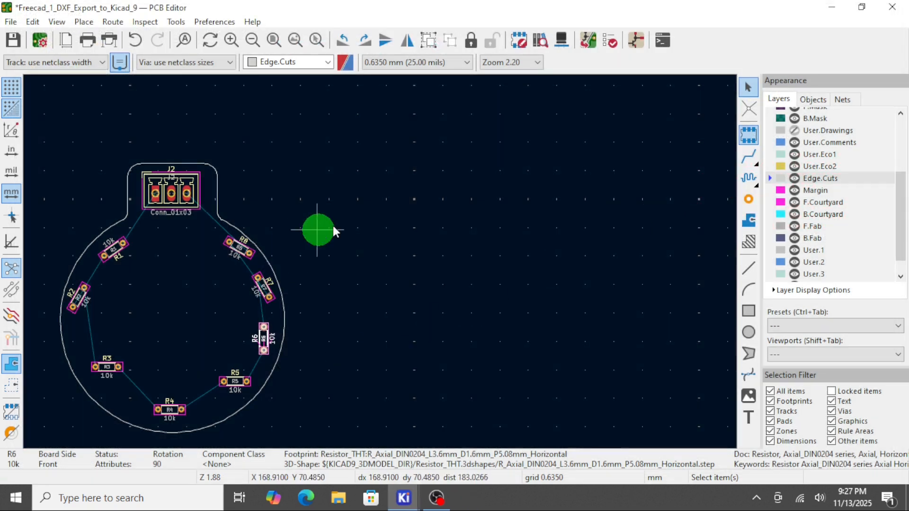
Step: Examine how connector J2 and the resistors sit within the filleted board outline
{"action": "scroll", "coordinate": [375, 264], "scroll_direction": "down", "scroll_amount": 2}
{"action": "scroll", "coordinate": [380, 260], "scroll_direction": "up", "scroll_amount": 4}
{"action": "scroll", "coordinate": [394, 258], "scroll_direction": "down", "scroll_amount": 3}
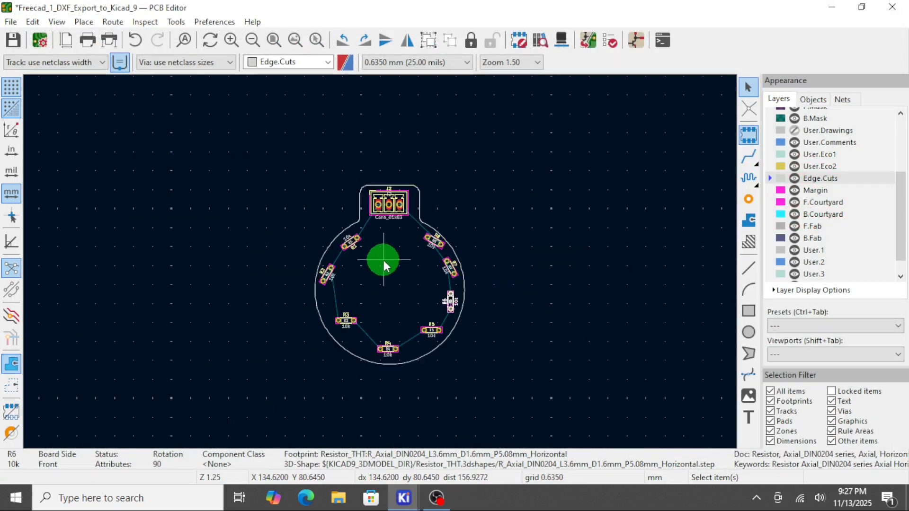
{"action": "scroll", "coordinate": [394, 258], "scroll_direction": "up", "scroll_amount": 1}
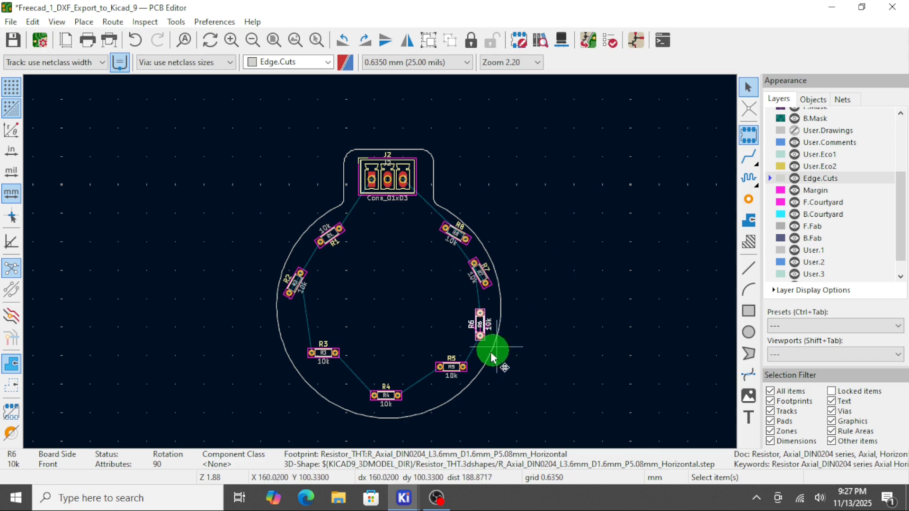
{"action": "scroll", "coordinate": [382, 259], "scroll_direction": "down", "scroll_amount": 2}
{"action": "scroll", "coordinate": [350, 263], "scroll_direction": "up", "scroll_amount": 1}
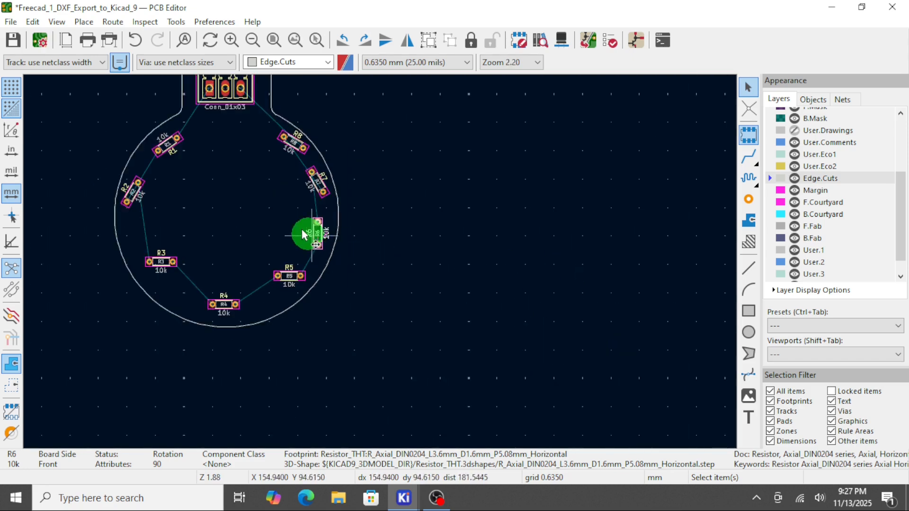
{"action": "scroll", "coordinate": [269, 195], "scroll_direction": "down", "scroll_amount": 1}
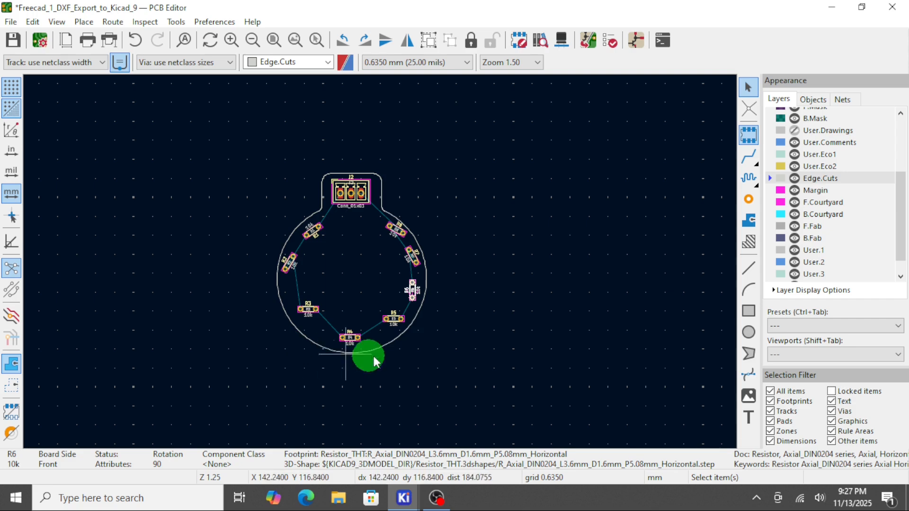
{"action": "scroll", "coordinate": [397, 237], "scroll_direction": "up", "scroll_amount": 1}
{"action": "scroll", "coordinate": [321, 303], "scroll_direction": "up", "scroll_amount": 1}
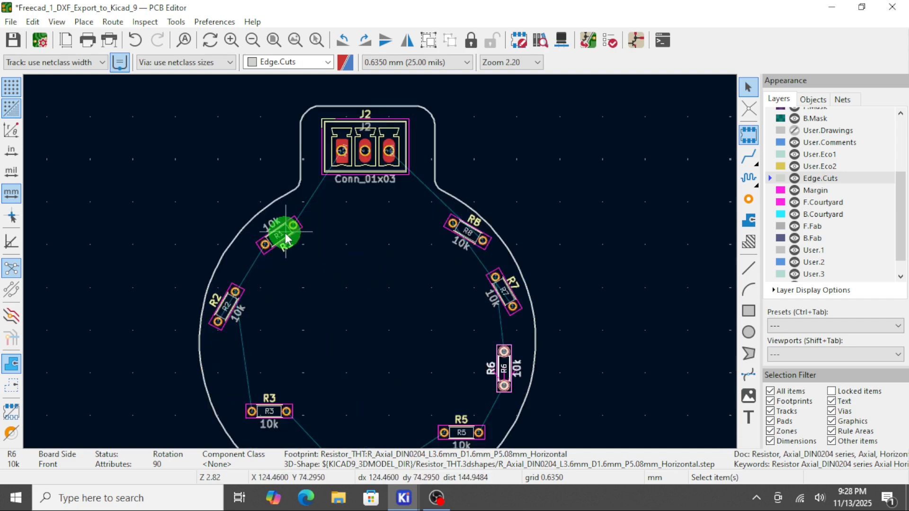
Step: Review resistor R1's reference text and footprint properties, including its orientation, without changing anything
{"action": "left_click", "coordinate": [286, 237]}
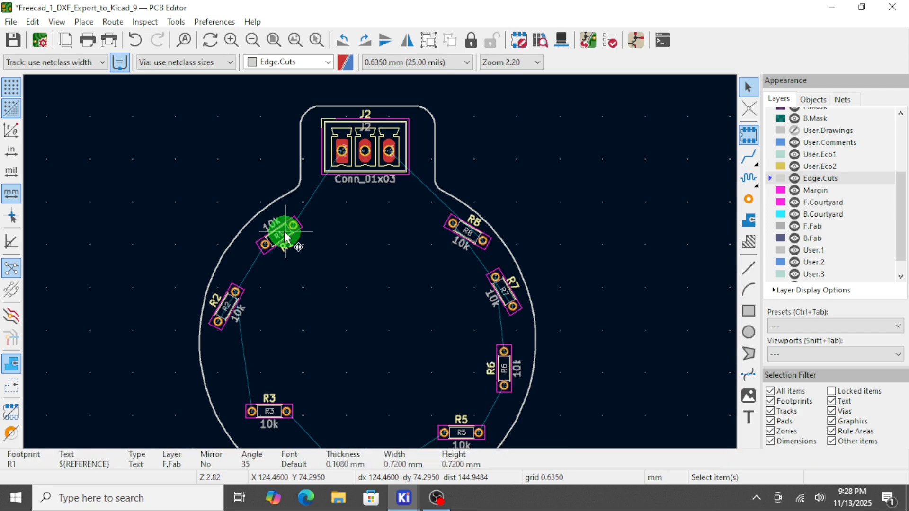
{"action": "double_click", "coordinate": [286, 237]}
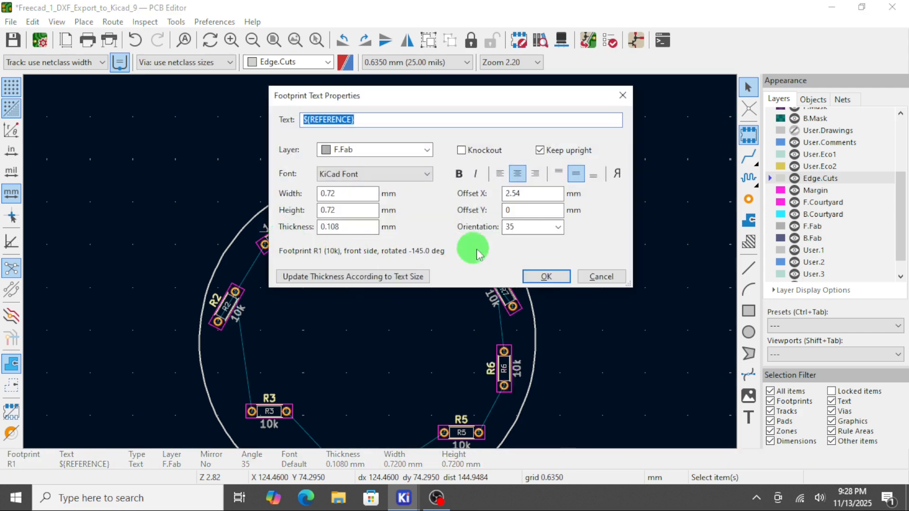
{"action": "left_click", "coordinate": [544, 276]}
{"action": "left_click_drag", "start_coordinate": [232, 212], "coordinate": [344, 263]}
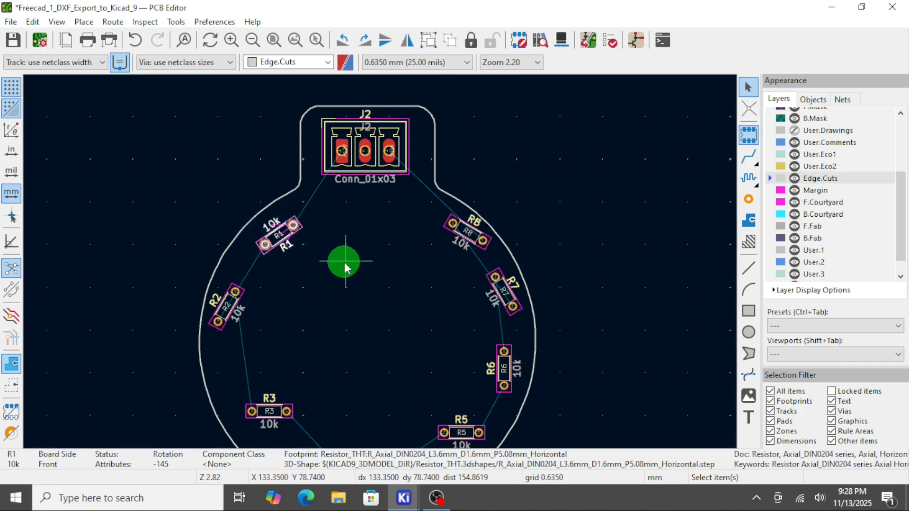
{"action": "key", "text": "e"}
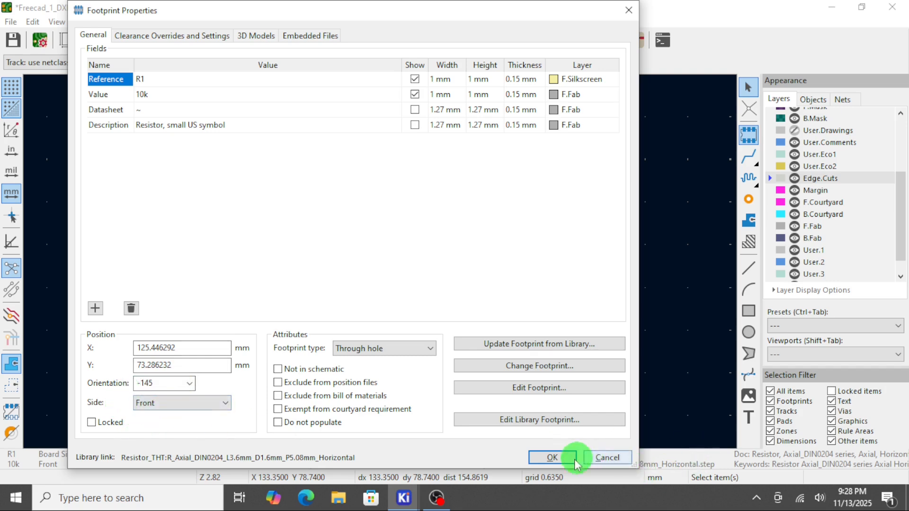
{"action": "left_click", "coordinate": [607, 458]}
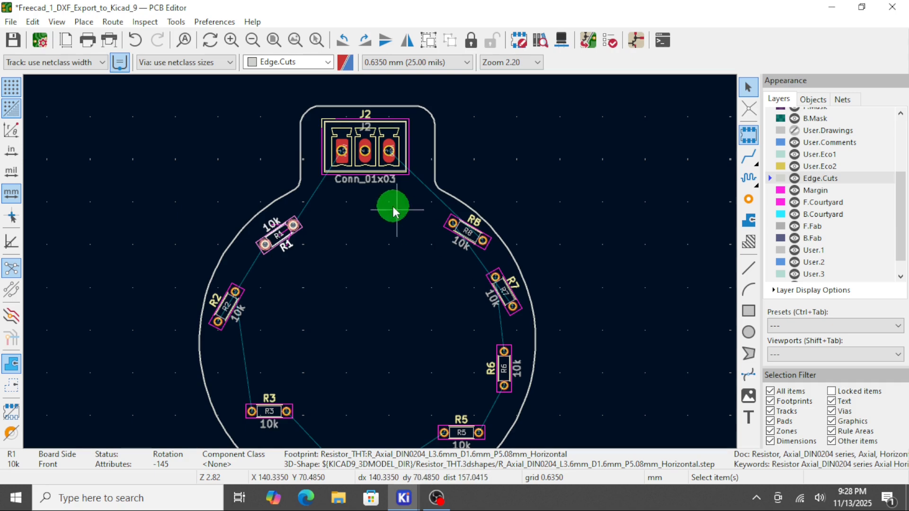
Step: Open the board in the 3D Viewer and switch from perspective to orthographic projection
{"action": "left_click", "coordinate": [57, 23]}
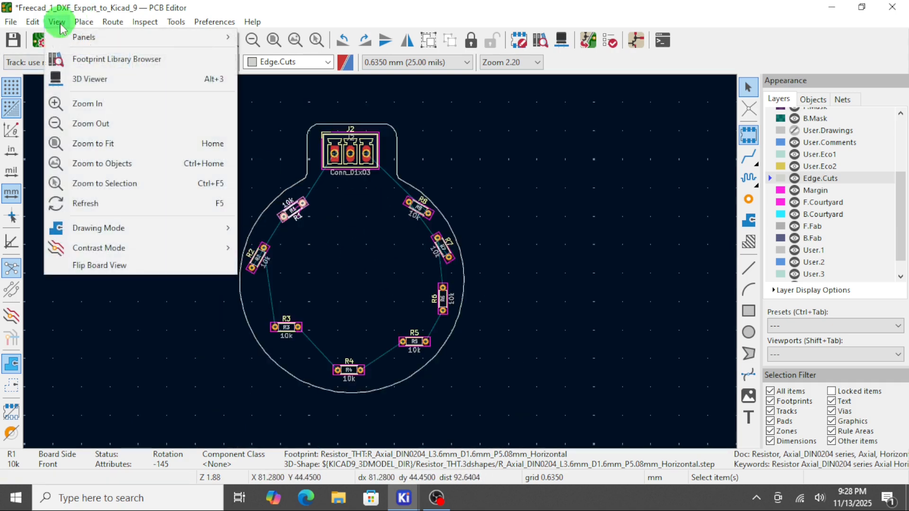
{"action": "left_click", "coordinate": [91, 81]}
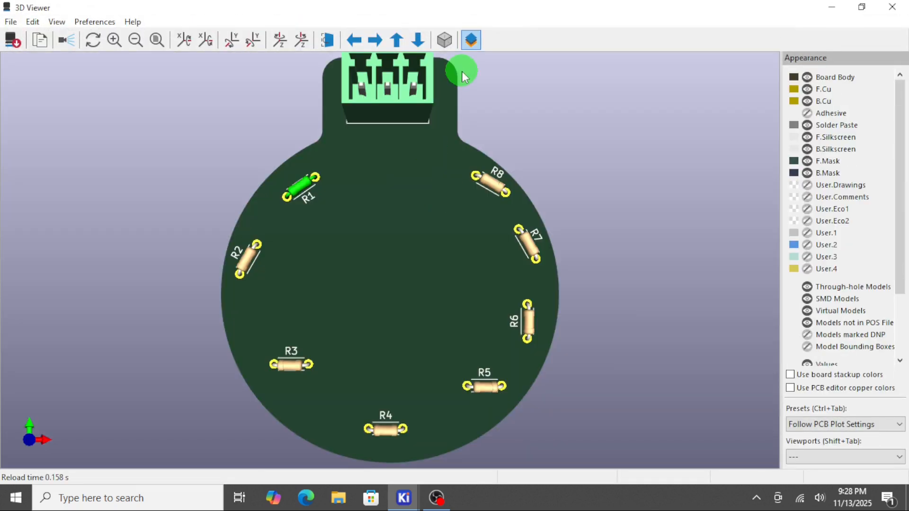
{"action": "left_click", "coordinate": [469, 37]}
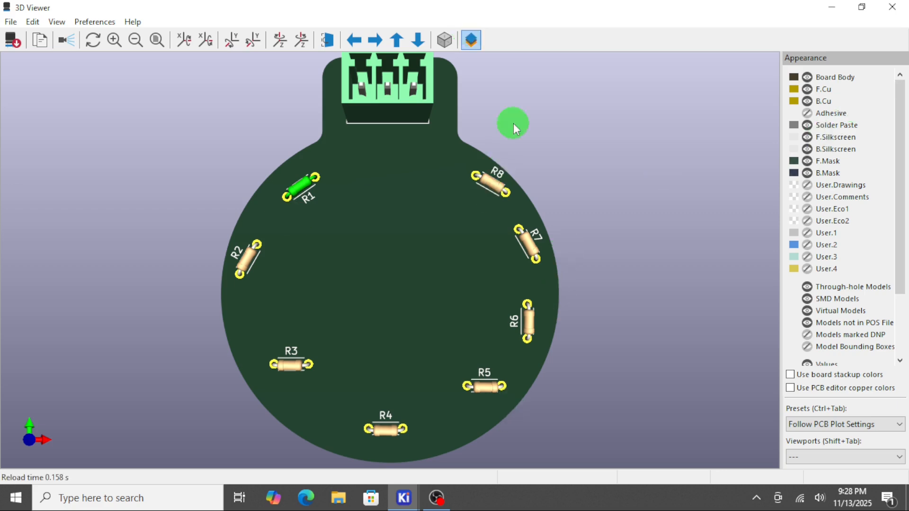
{"action": "left_click", "coordinate": [156, 47]}
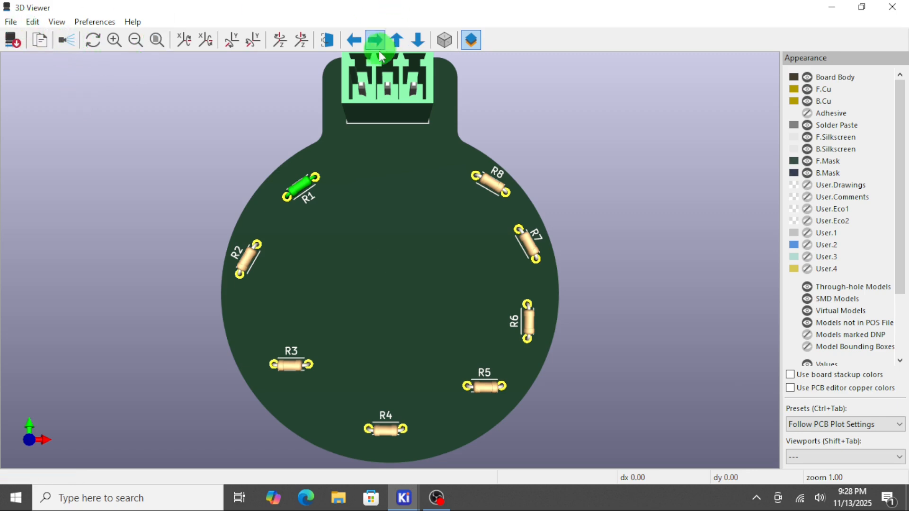
{"action": "left_click", "coordinate": [444, 41]}
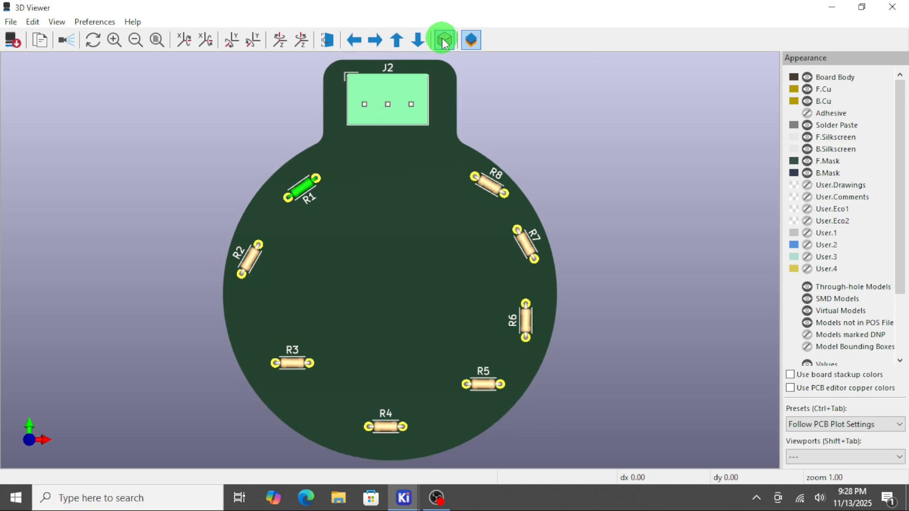
Step: Flip the board over in the 3D Viewer to inspect the underside pads, returning to the component side
{"action": "left_click", "coordinate": [378, 73]}
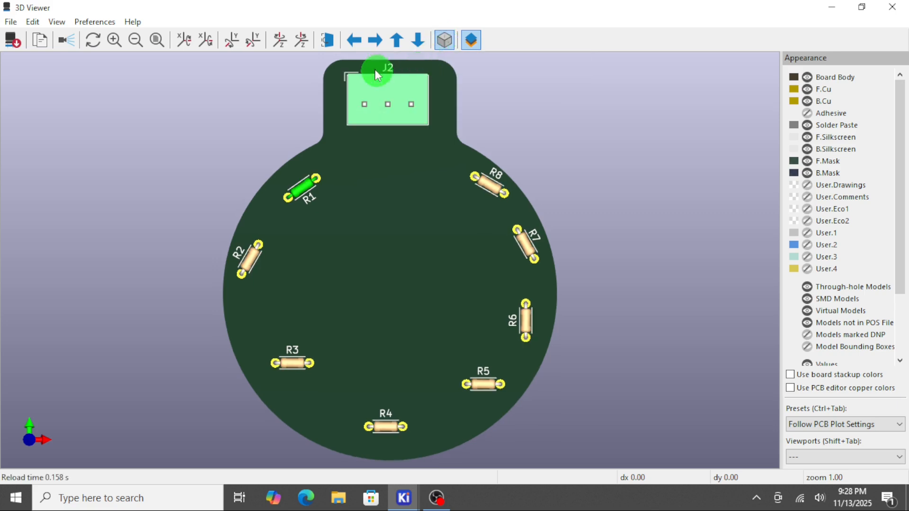
{"action": "left_click", "coordinate": [328, 42]}
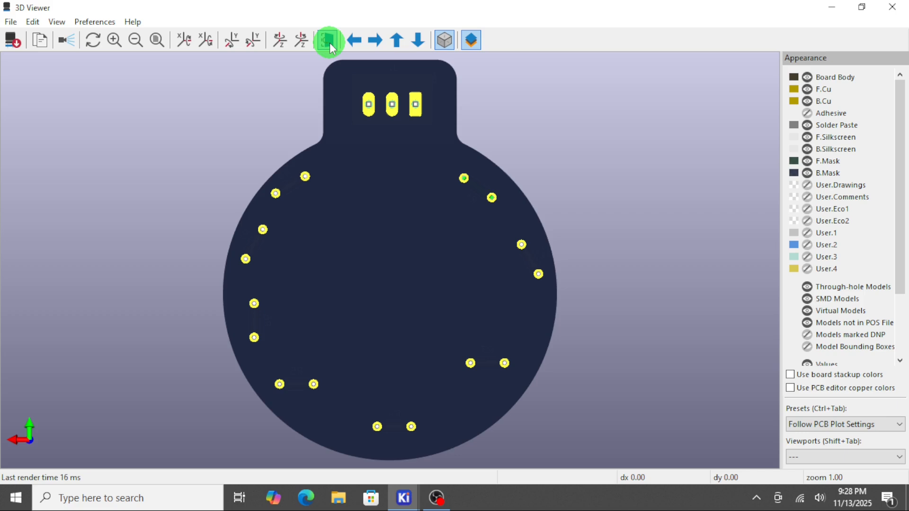
{"action": "left_click", "coordinate": [330, 43]}
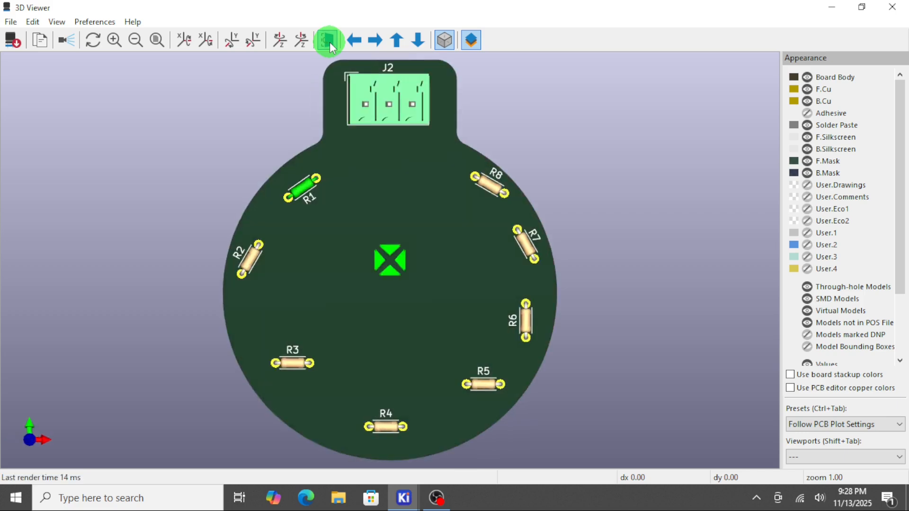
{"action": "left_click", "coordinate": [330, 42]}
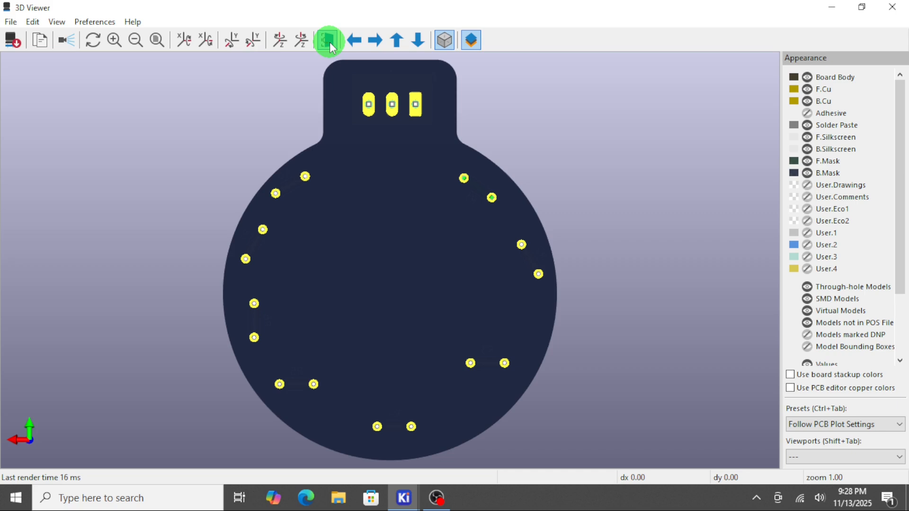
{"action": "left_click", "coordinate": [328, 41]}
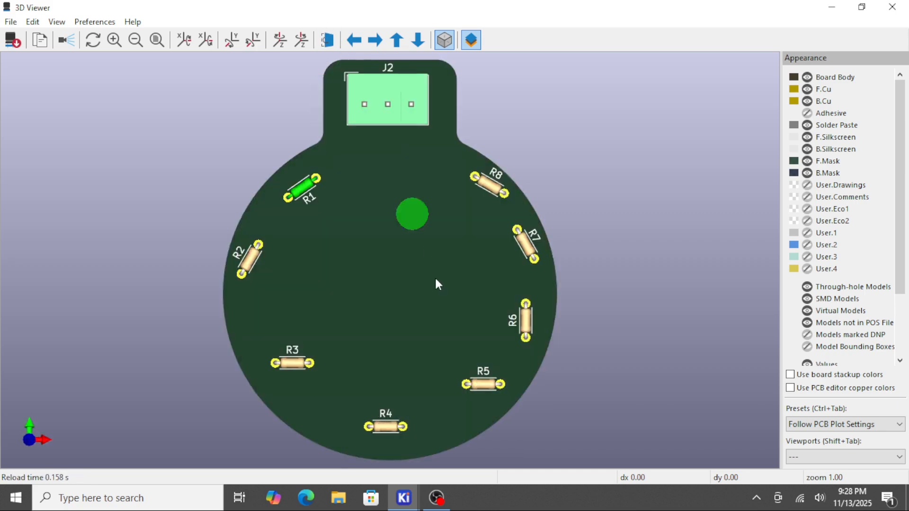
Step: Examine the board up close and from an oblique angle, checking connector J2, the resistors and the board edge
{"action": "middle_click_drag", "start_coordinate": [621, 278], "coordinate": [581, 291]}
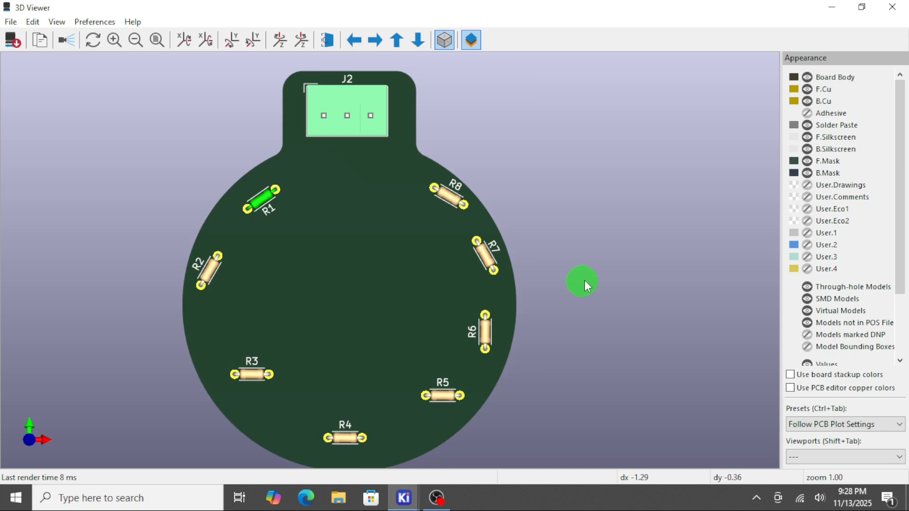
{"action": "scroll", "coordinate": [586, 279], "scroll_direction": "down", "scroll_amount": 1}
{"action": "scroll", "coordinate": [582, 280], "scroll_direction": "up", "scroll_amount": 1}
{"action": "scroll", "coordinate": [581, 280], "scroll_direction": "down", "scroll_amount": 1}
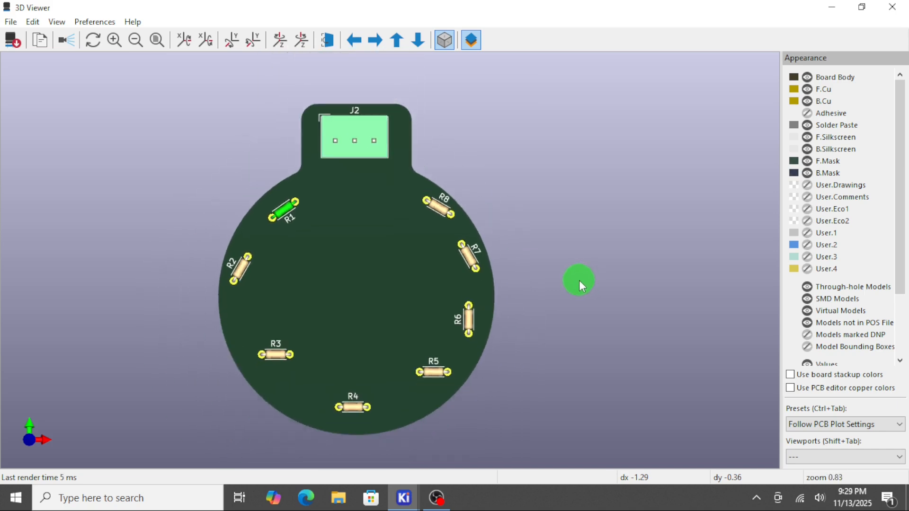
{"action": "scroll", "coordinate": [579, 280], "scroll_direction": "up", "scroll_amount": 4}
{"action": "scroll", "coordinate": [578, 280], "scroll_direction": "down", "scroll_amount": 4}
{"action": "middle_click_drag", "start_coordinate": [560, 350], "coordinate": [548, 346]}
{"action": "left_click_drag", "start_coordinate": [548, 351], "coordinate": [314, 252]}
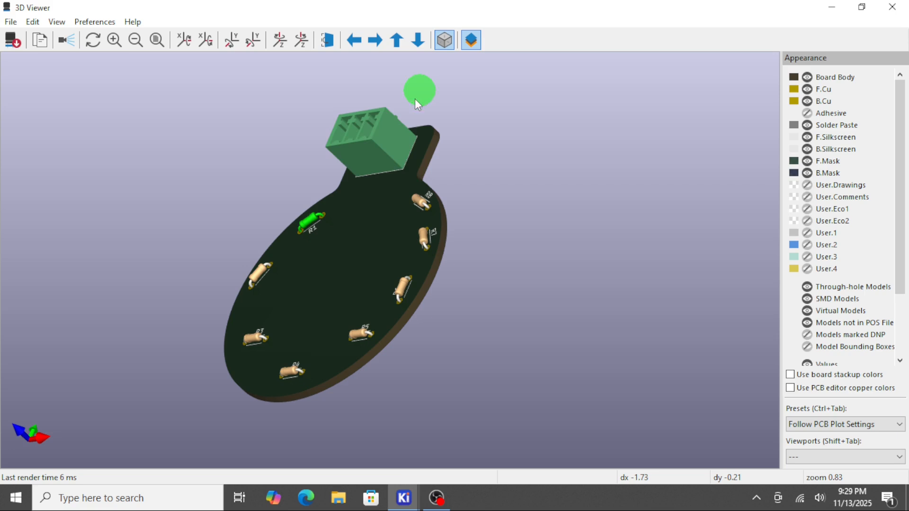
{"action": "left_click_drag", "start_coordinate": [417, 104], "coordinate": [442, 111]}
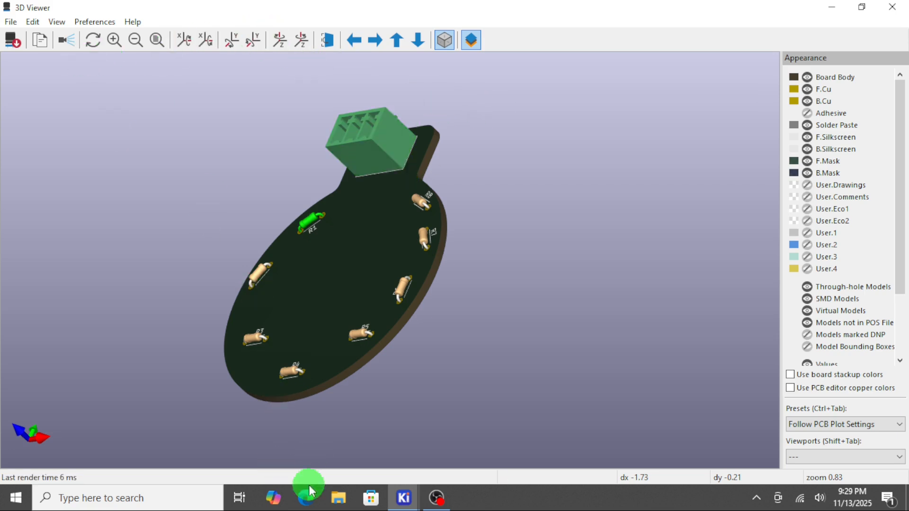
Step: Minimize the KiCad and OBS windows and reopen the Motor_Shape document in FreeCAD
{"action": "left_click", "coordinate": [832, 6]}
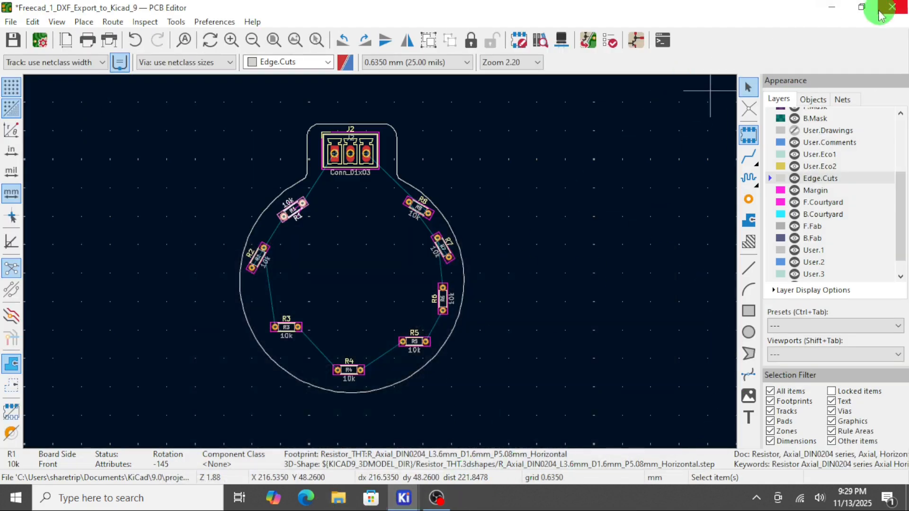
{"action": "left_click", "coordinate": [833, 8]}
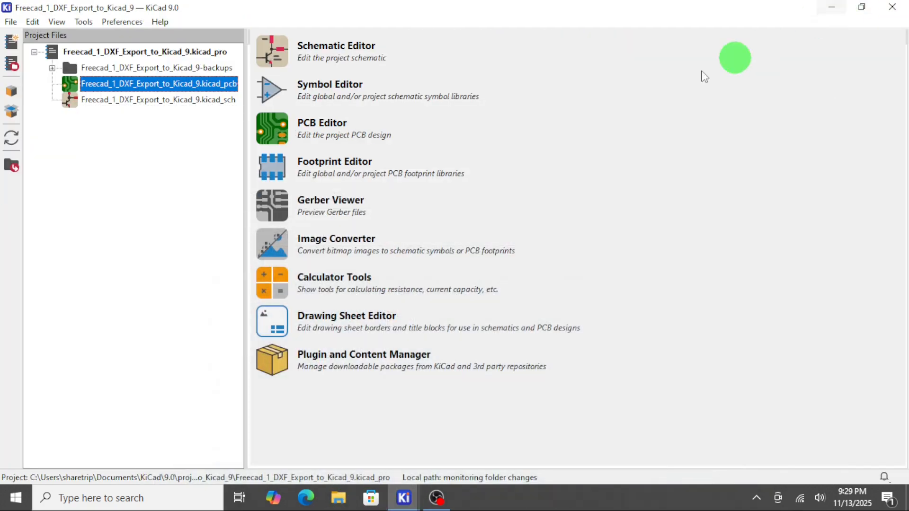
{"action": "left_click", "coordinate": [832, 6]}
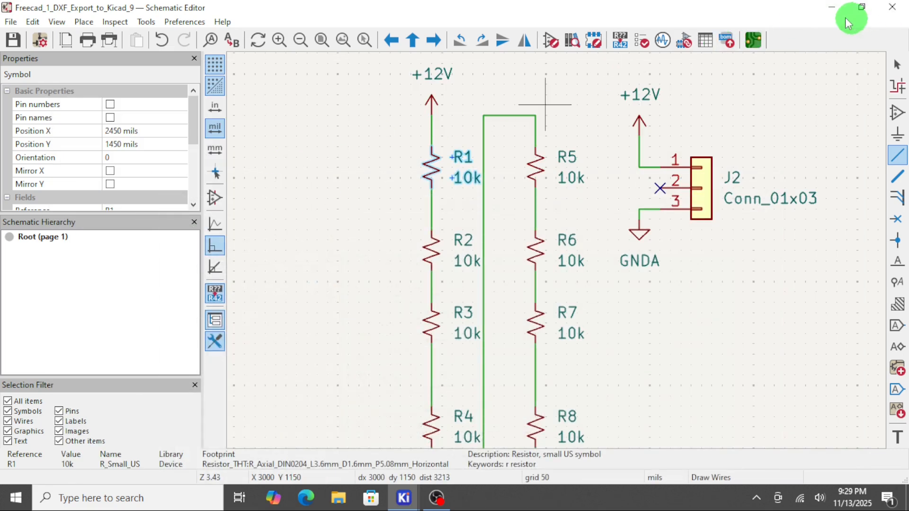
{"action": "left_click", "coordinate": [833, 8]}
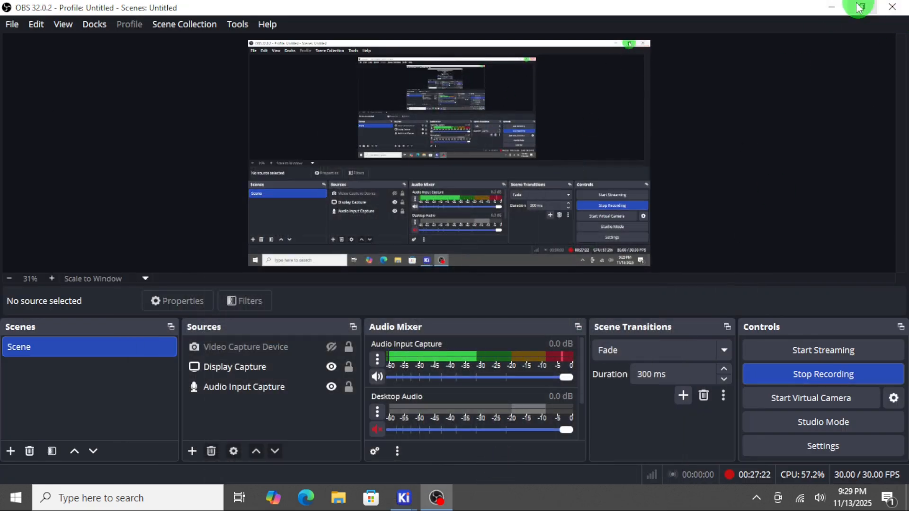
{"action": "left_click", "coordinate": [831, 7]}
{"action": "left_click", "coordinate": [574, 425]}
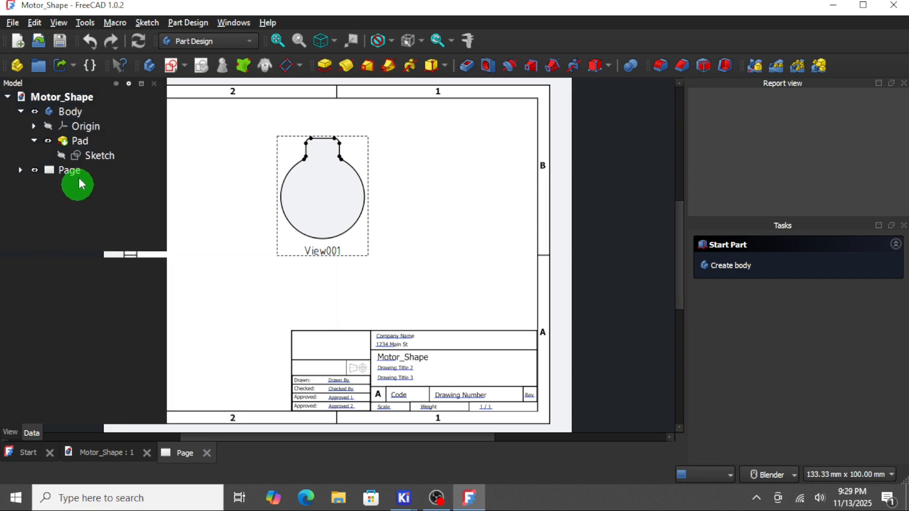
Step: Show the motor body in its 3D view instead of the drawing page and set an isometric view
{"action": "double_click", "coordinate": [69, 115]}
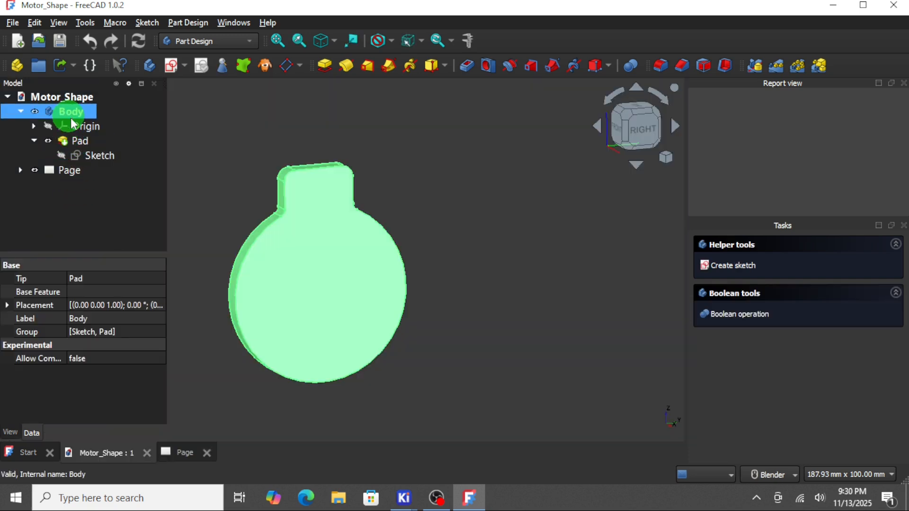
{"action": "left_click", "coordinate": [537, 214]}
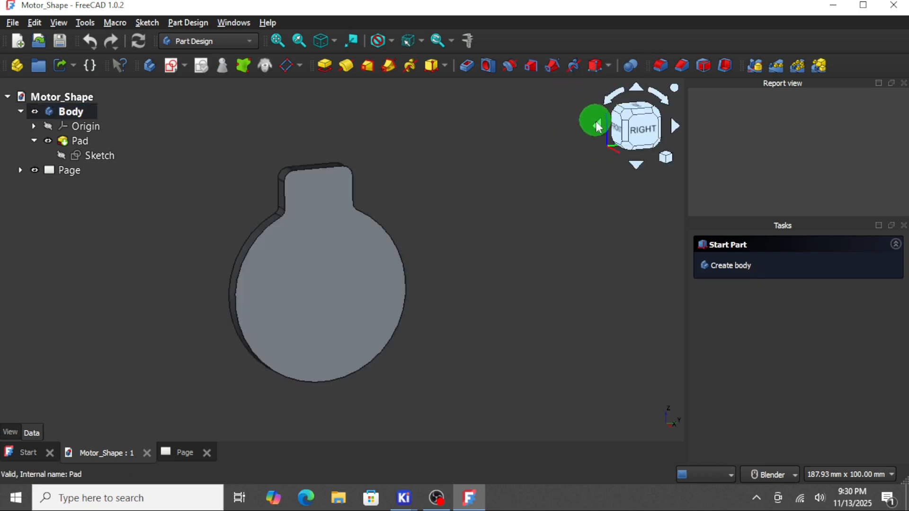
{"action": "left_click", "coordinate": [667, 156]}
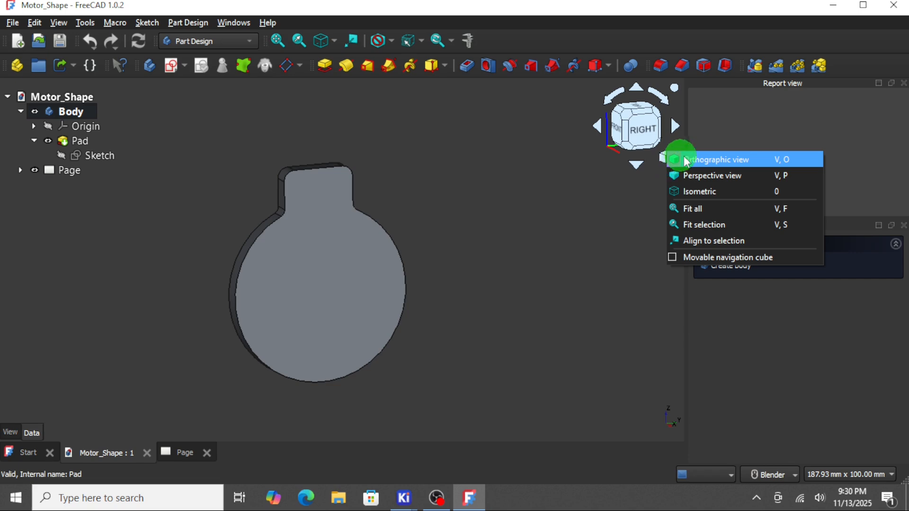
{"action": "left_click", "coordinate": [665, 162]}
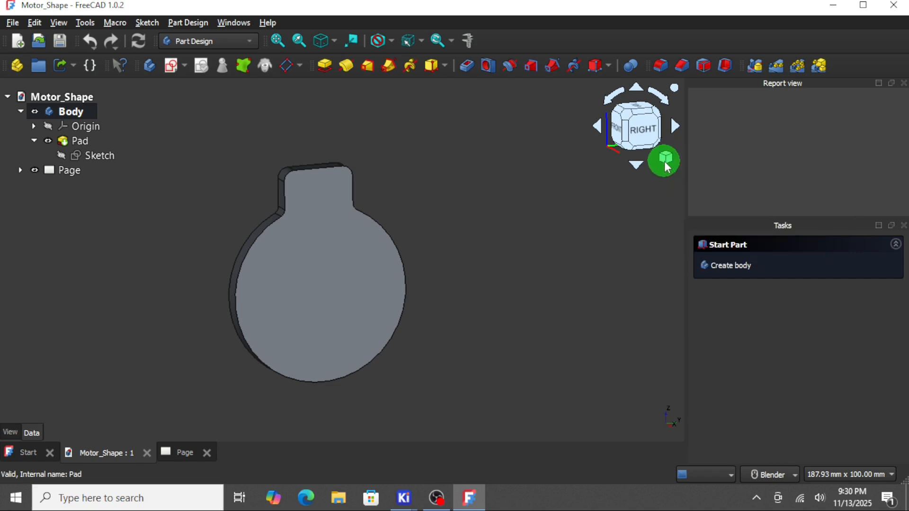
{"action": "left_click", "coordinate": [664, 157]}
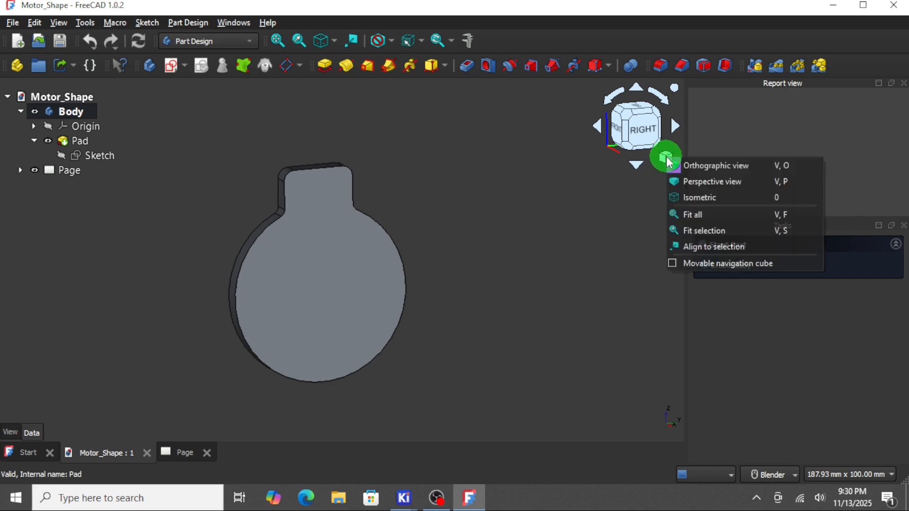
{"action": "left_click", "coordinate": [718, 198]}
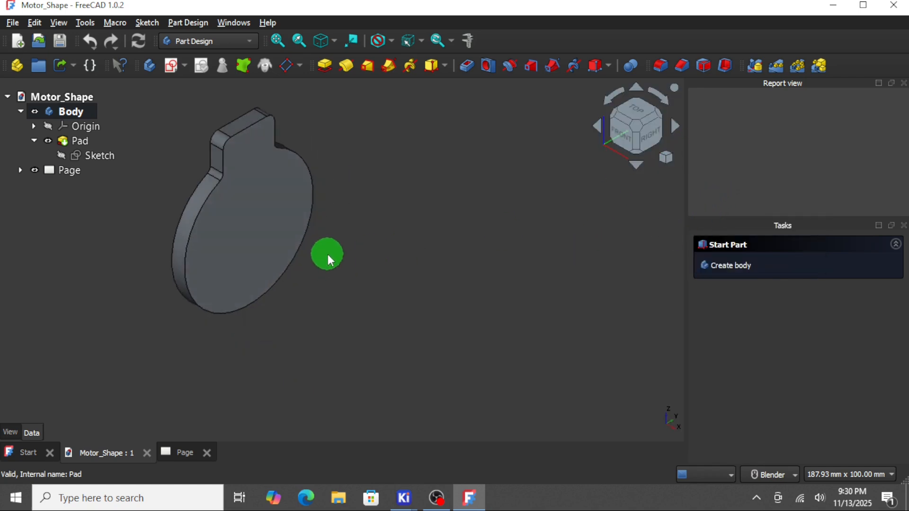
Step: Compare the motor body in orthographic and perspective projection, viewing it from the front and from the front-left edge
{"action": "middle_click_drag", "start_coordinate": [327, 256], "coordinate": [338, 242]}
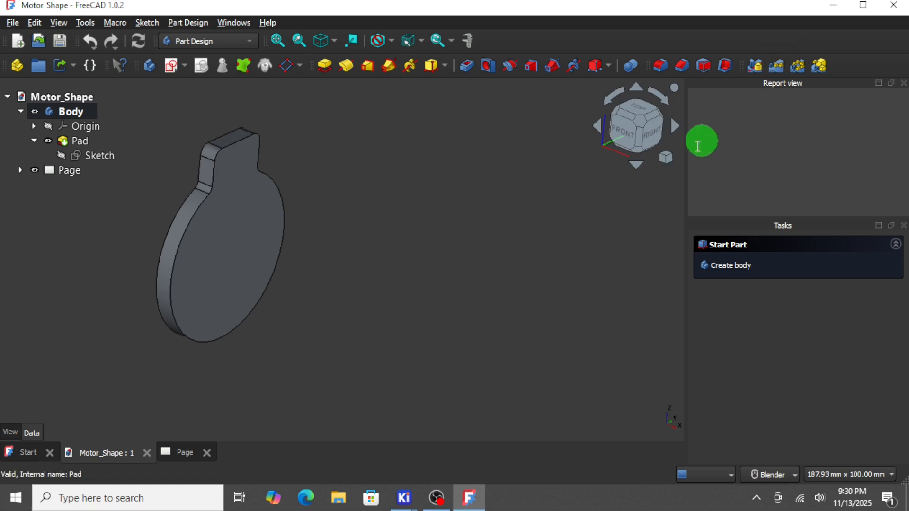
{"action": "left_click", "coordinate": [670, 164]}
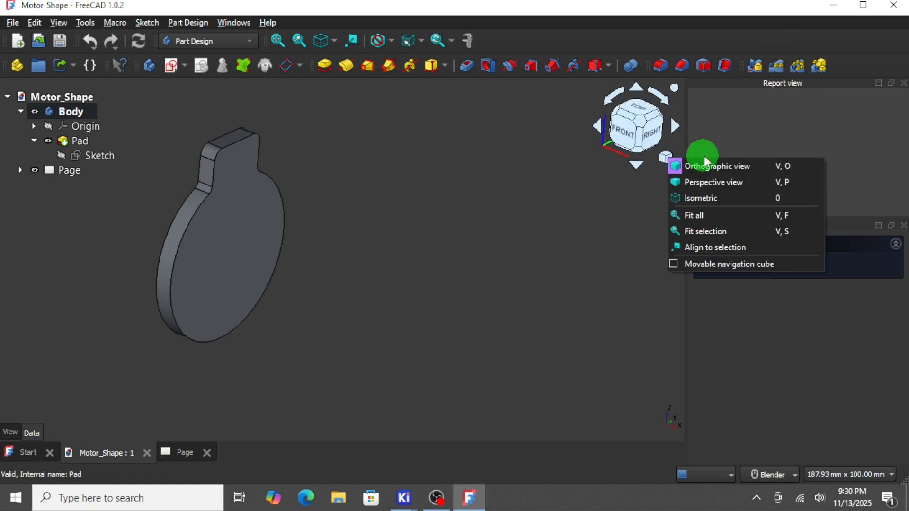
{"action": "left_click", "coordinate": [712, 165]}
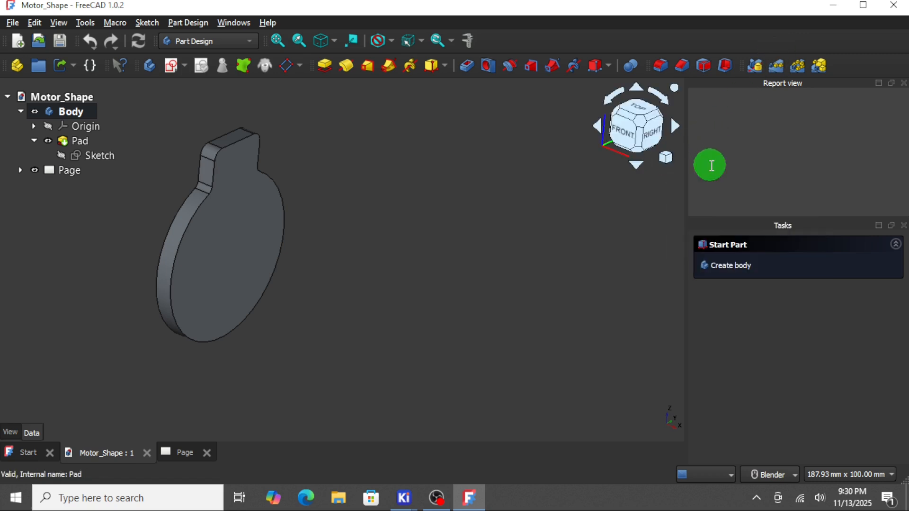
{"action": "left_click", "coordinate": [667, 160]}
{"action": "left_click", "coordinate": [705, 180]}
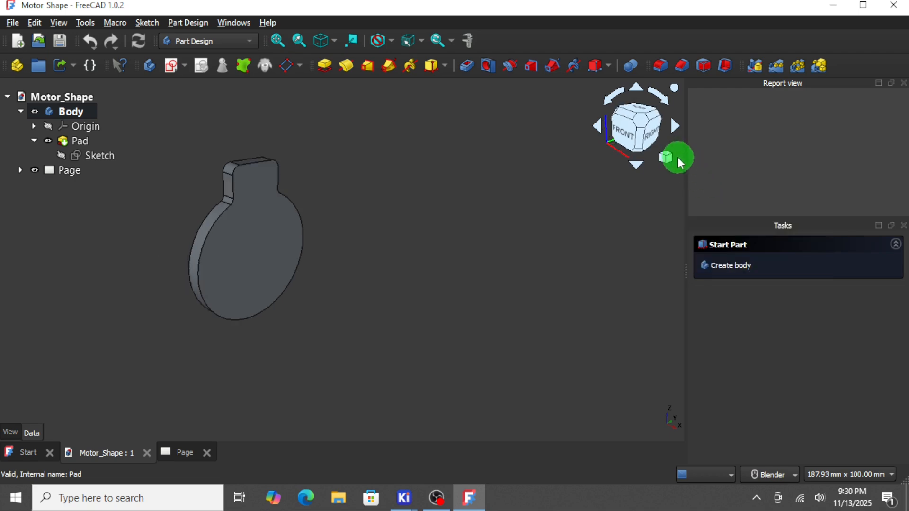
{"action": "left_click", "coordinate": [623, 132]}
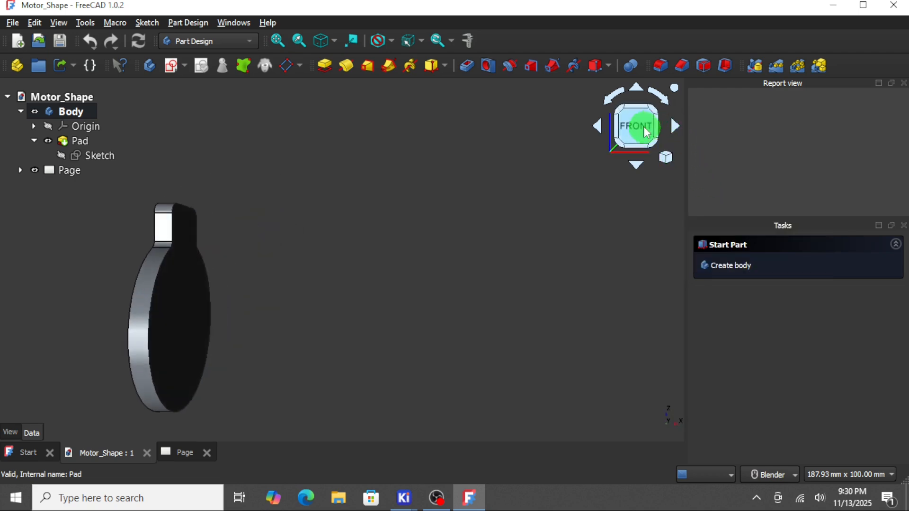
{"action": "left_click", "coordinate": [615, 126]}
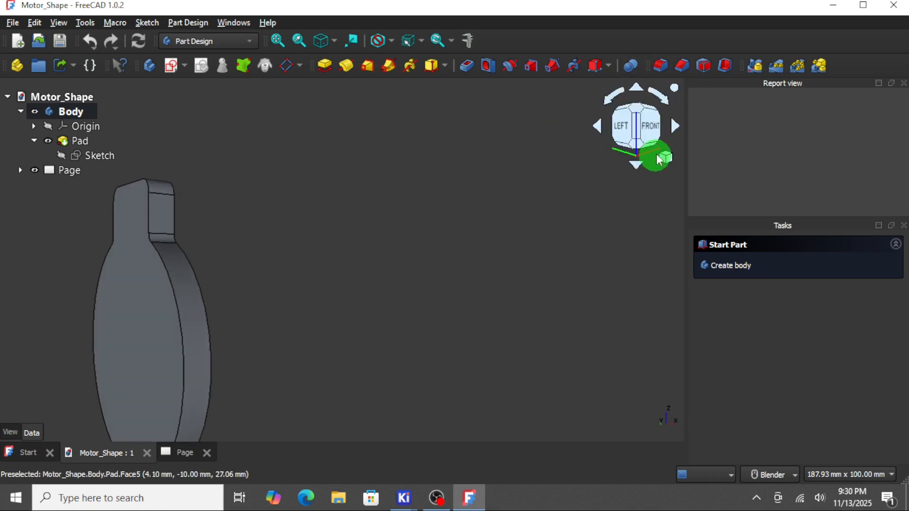
Step: Switch back to KiCad's 3D Viewer and rotate the board slightly in its tilted view
{"action": "mouse_move", "coordinate": [404, 497]}
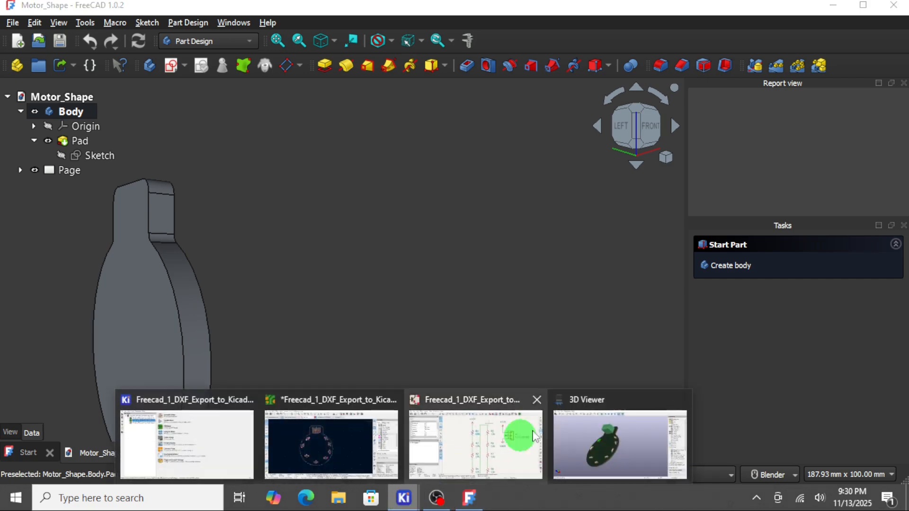
{"action": "left_click", "coordinate": [636, 433]}
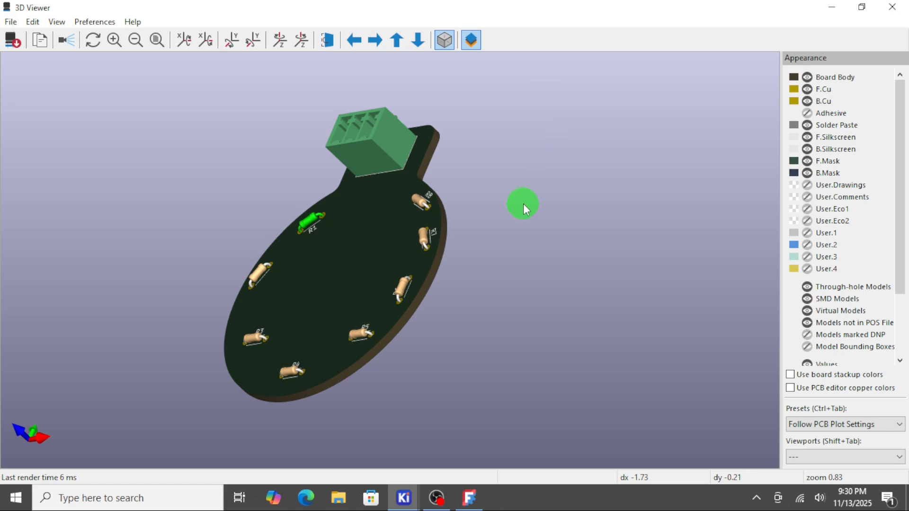
{"action": "left_click_drag", "start_coordinate": [524, 208], "coordinate": [262, 157]}
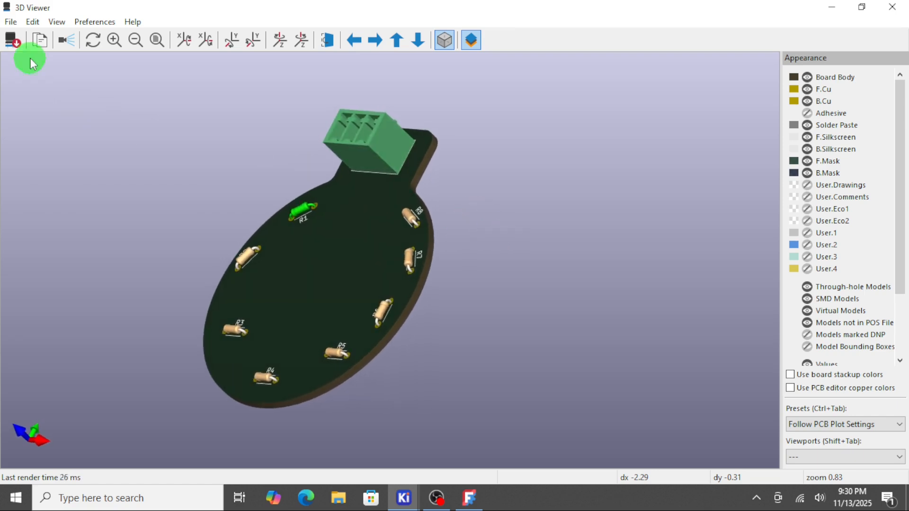
Step: Export the current 3D view as a PNG named Freecad_1_DXF_Export_to_Kicad_9_v2 in the Pictures folder
{"action": "left_click", "coordinate": [11, 22]}
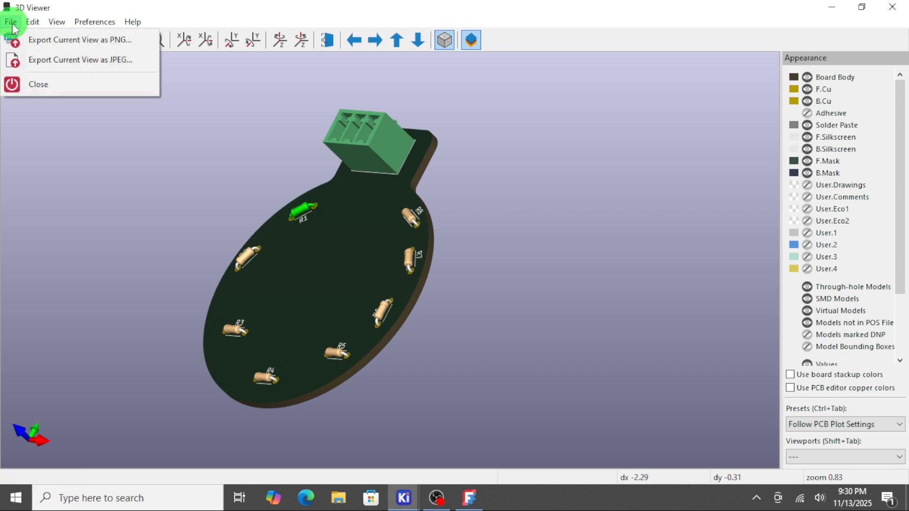
{"action": "left_click", "coordinate": [86, 42]}
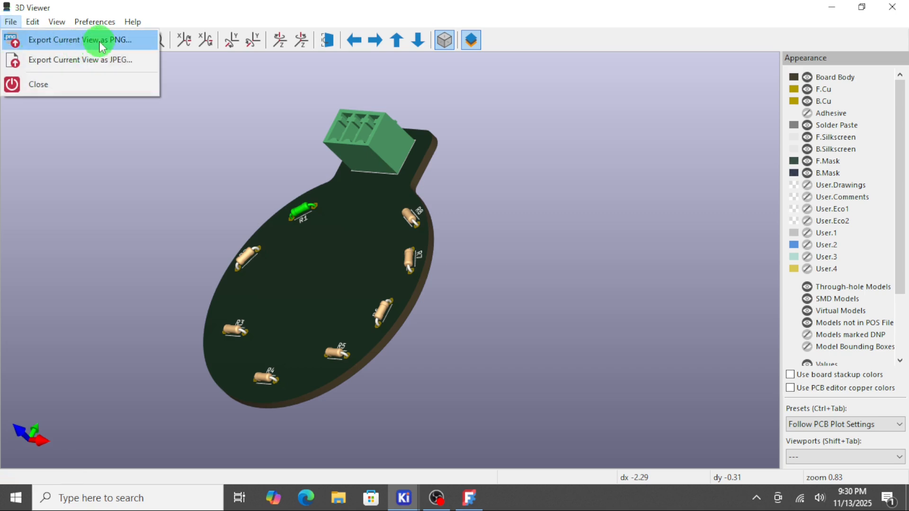
{"action": "left_click", "coordinate": [101, 43]}
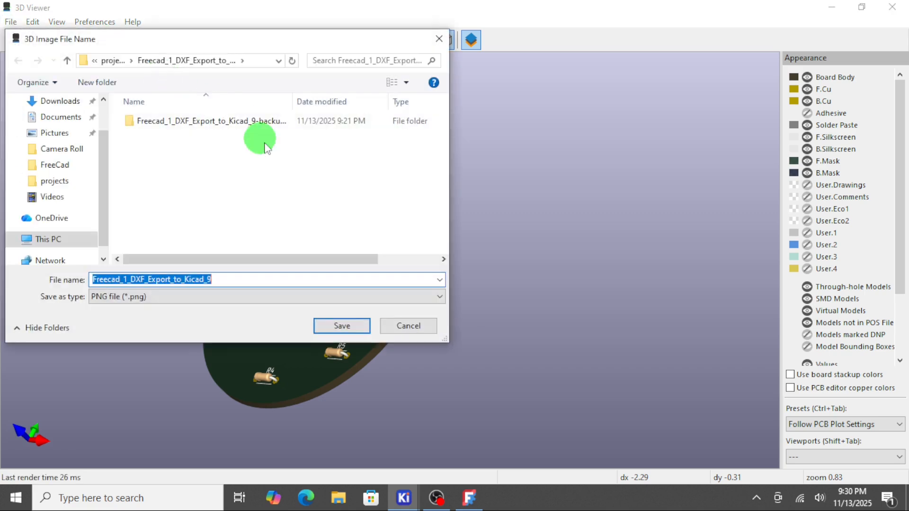
{"action": "left_click", "coordinate": [58, 134]}
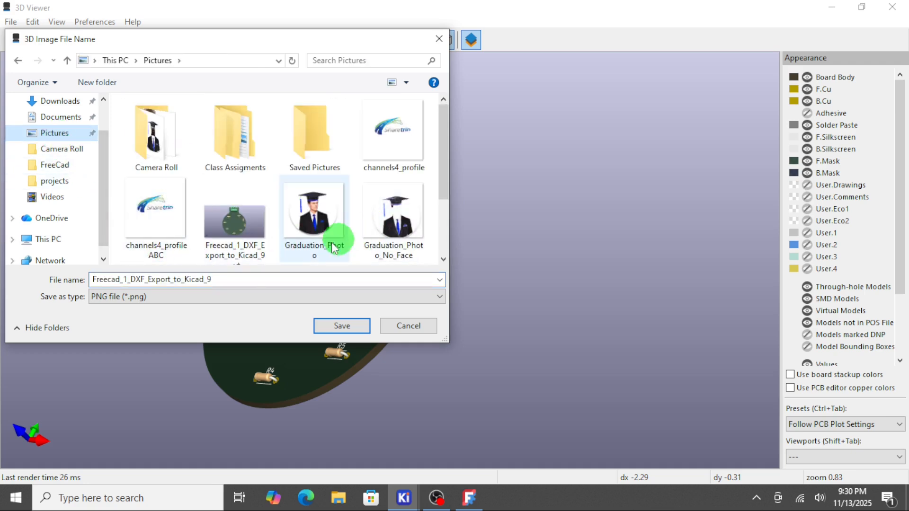
{"action": "double_click", "coordinate": [232, 281]}
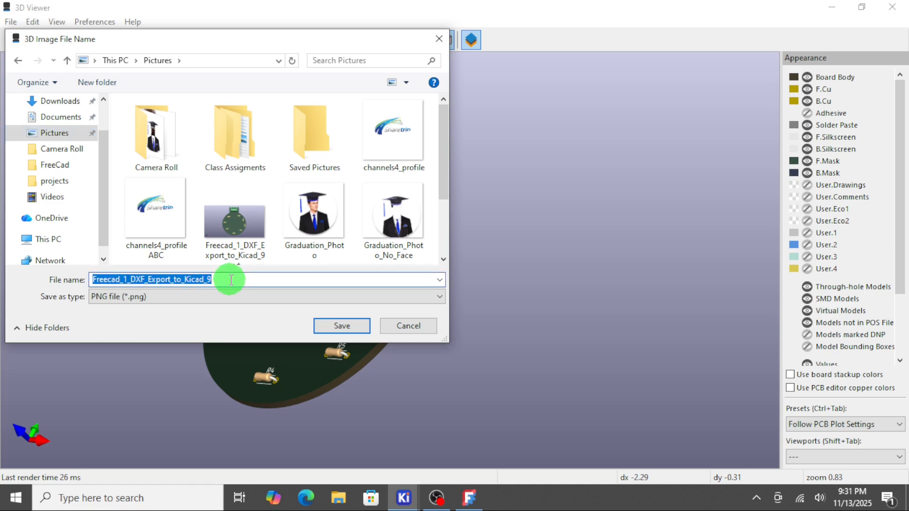
{"action": "left_click", "coordinate": [229, 280]}
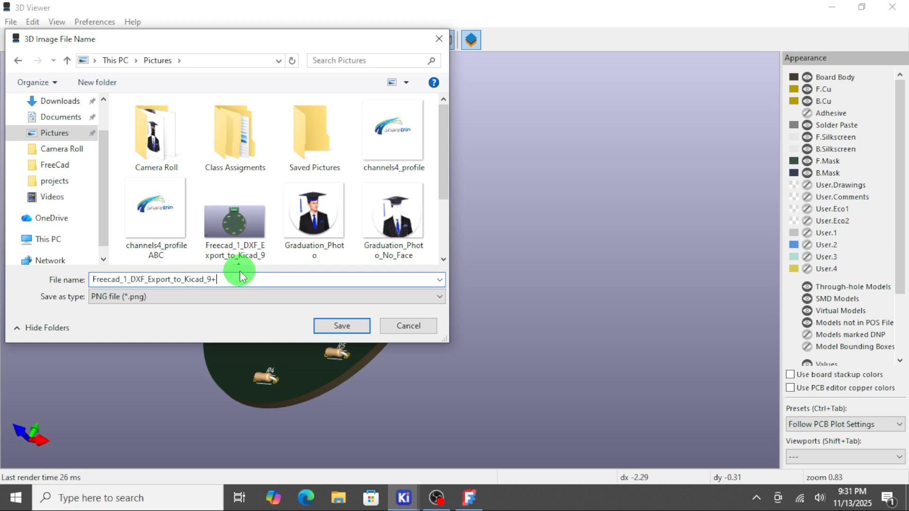
{"action": "key", "text": "BackSpace"}
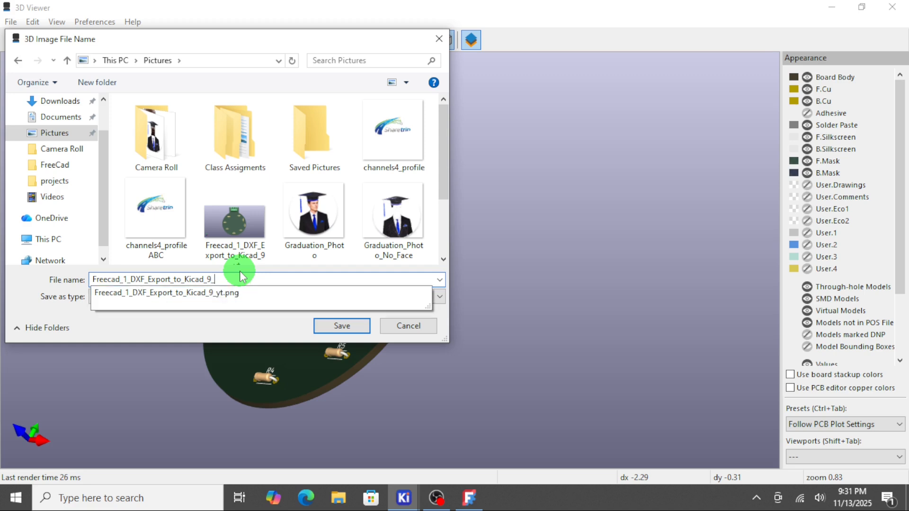
{"action": "type", "text": "v2"}
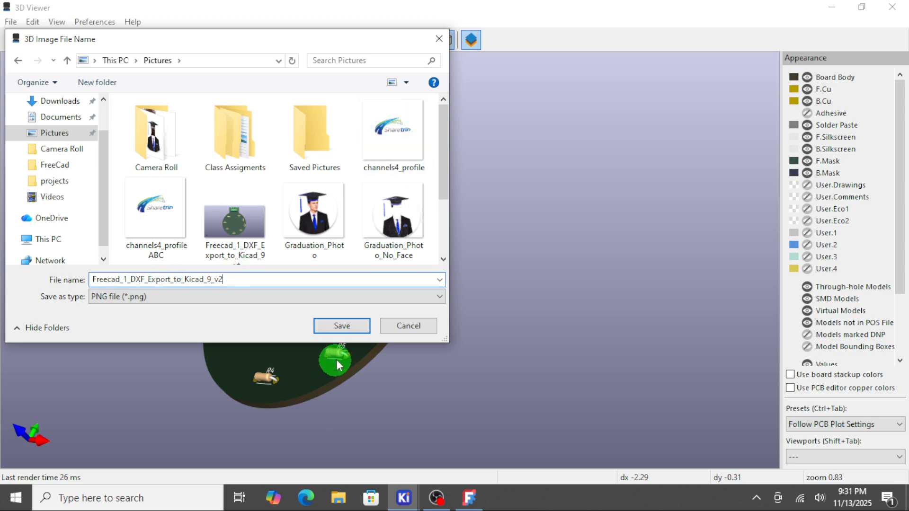
{"action": "left_click", "coordinate": [342, 326]}
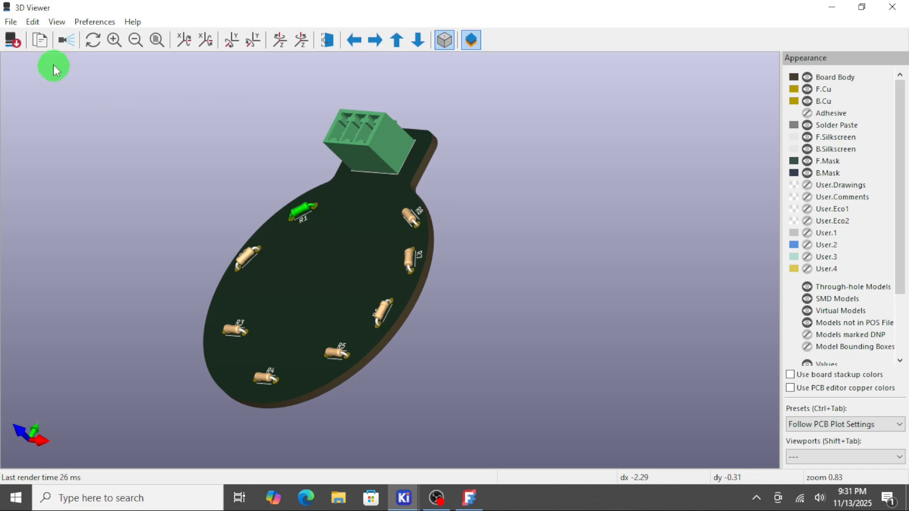
Step: Close the 3D Viewer and minimize the FreeCAD window
{"action": "left_click", "coordinate": [12, 24]}
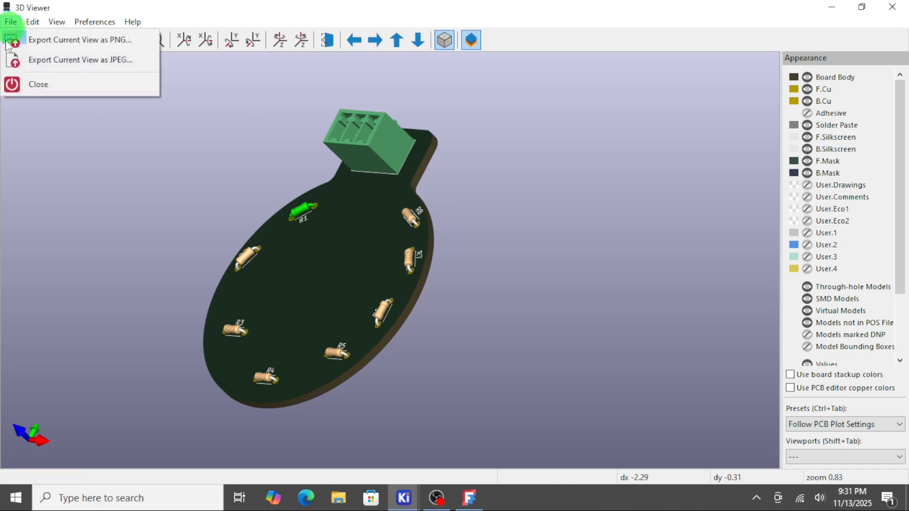
{"action": "left_click", "coordinate": [25, 90]}
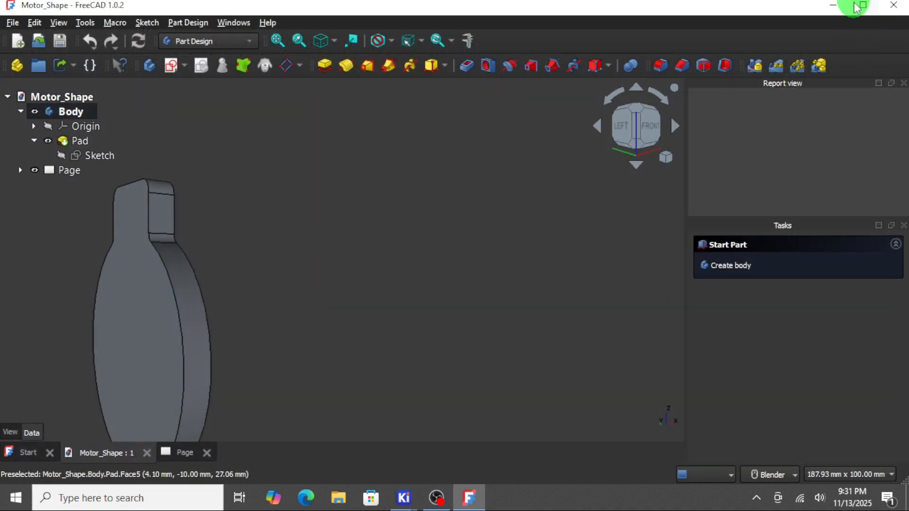
{"action": "left_click", "coordinate": [834, 7]}
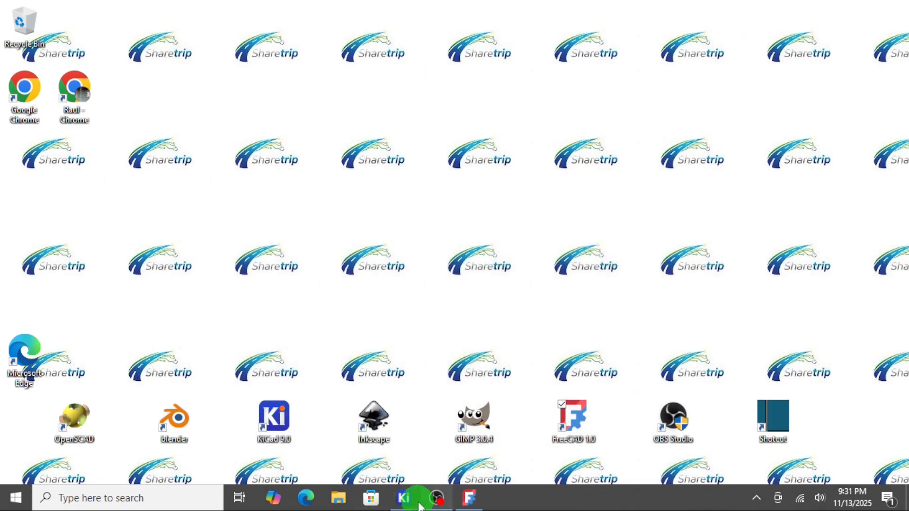
Step: Switch to KiCad's PCB Editor to show the motor-shaped board layout
{"action": "mouse_move", "coordinate": [411, 505]}
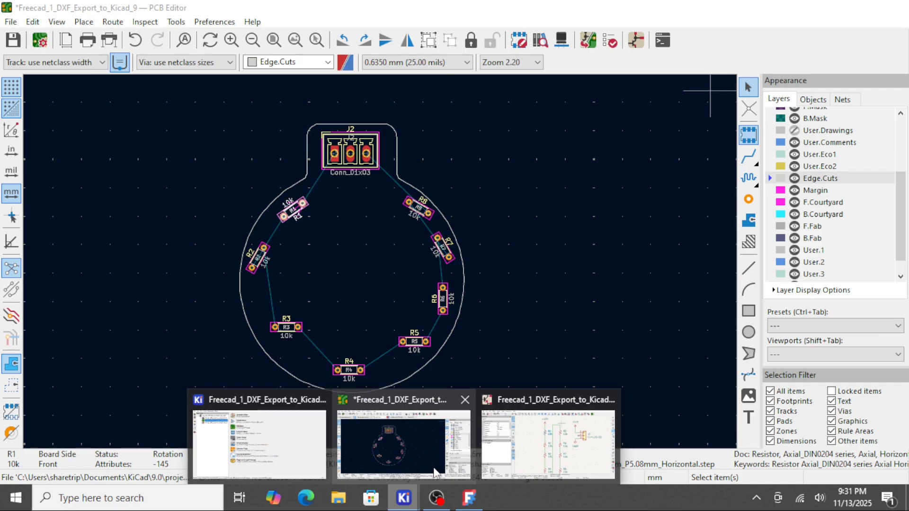
{"action": "mouse_move", "coordinate": [574, 459]}
{"action": "left_click", "coordinate": [428, 455]}
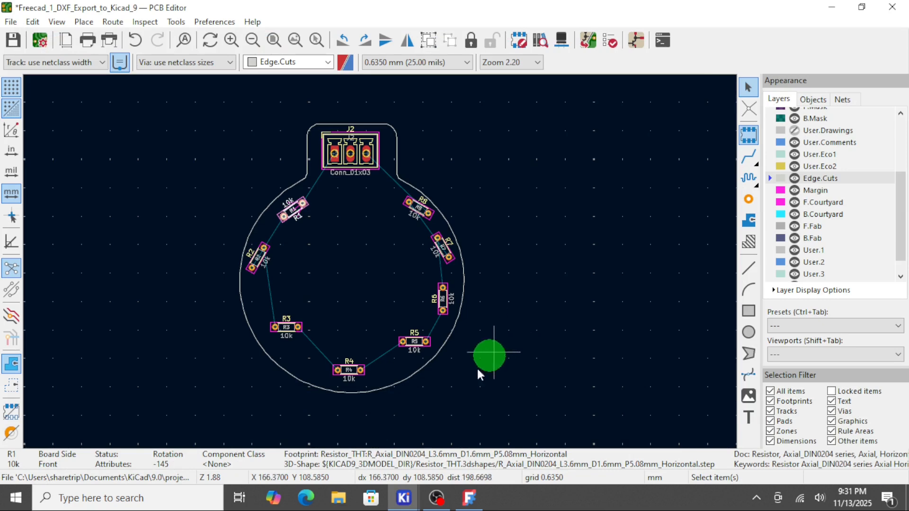
{"action": "left_click", "coordinate": [439, 499]}
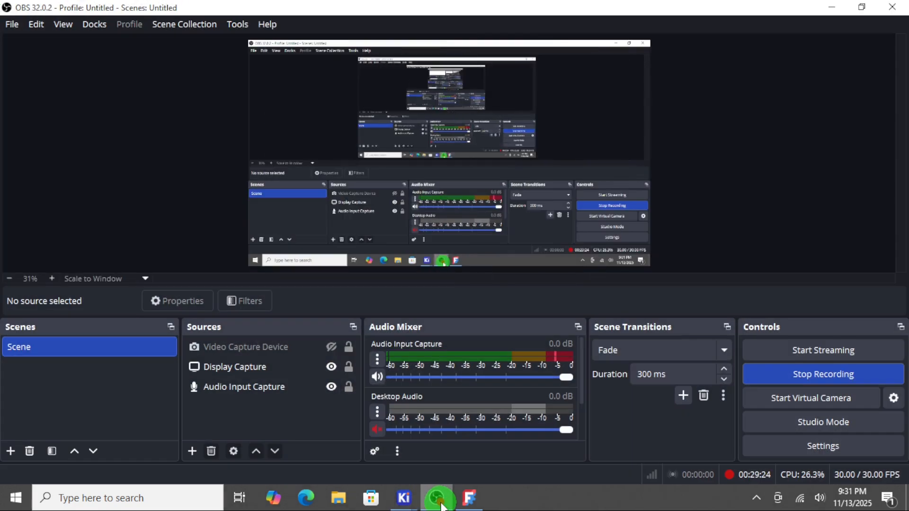